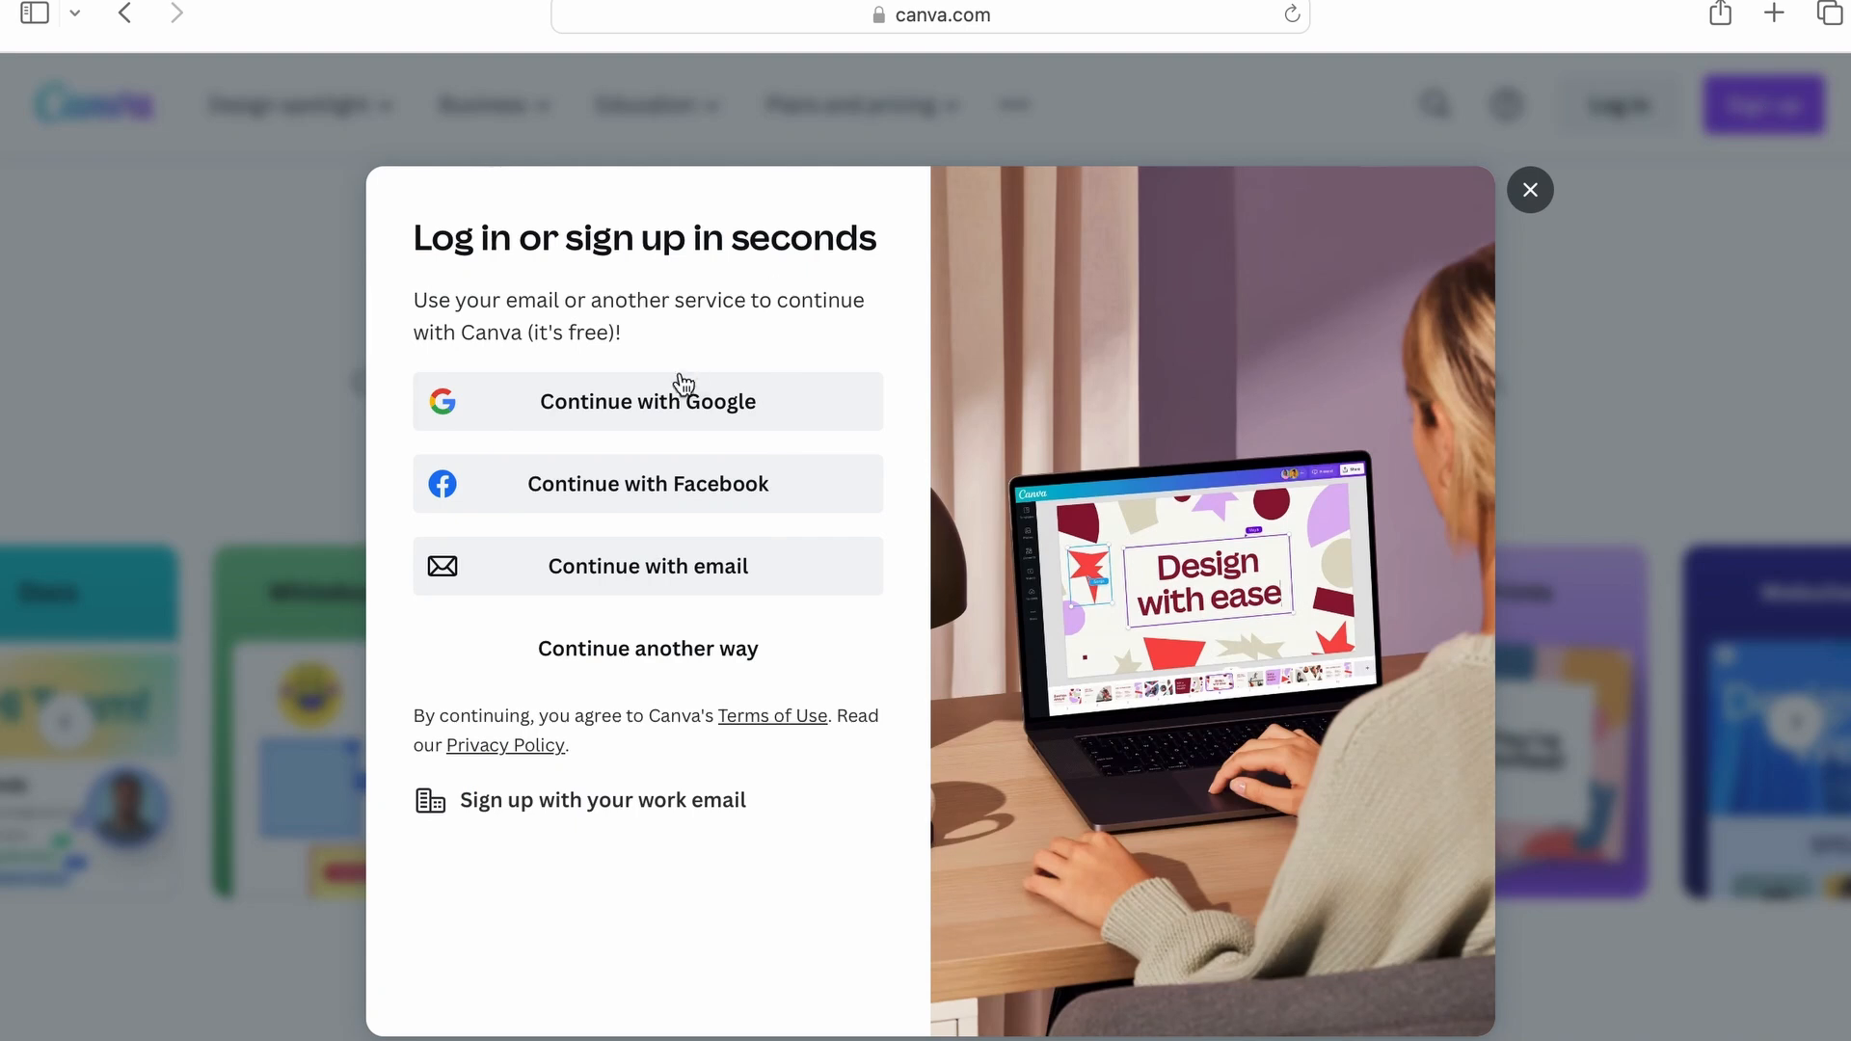
Step: Sign in with Google and finish the account onboarding as a small business, declining the free Pro trial
{"action": "left_click", "coordinate": [679, 390]}
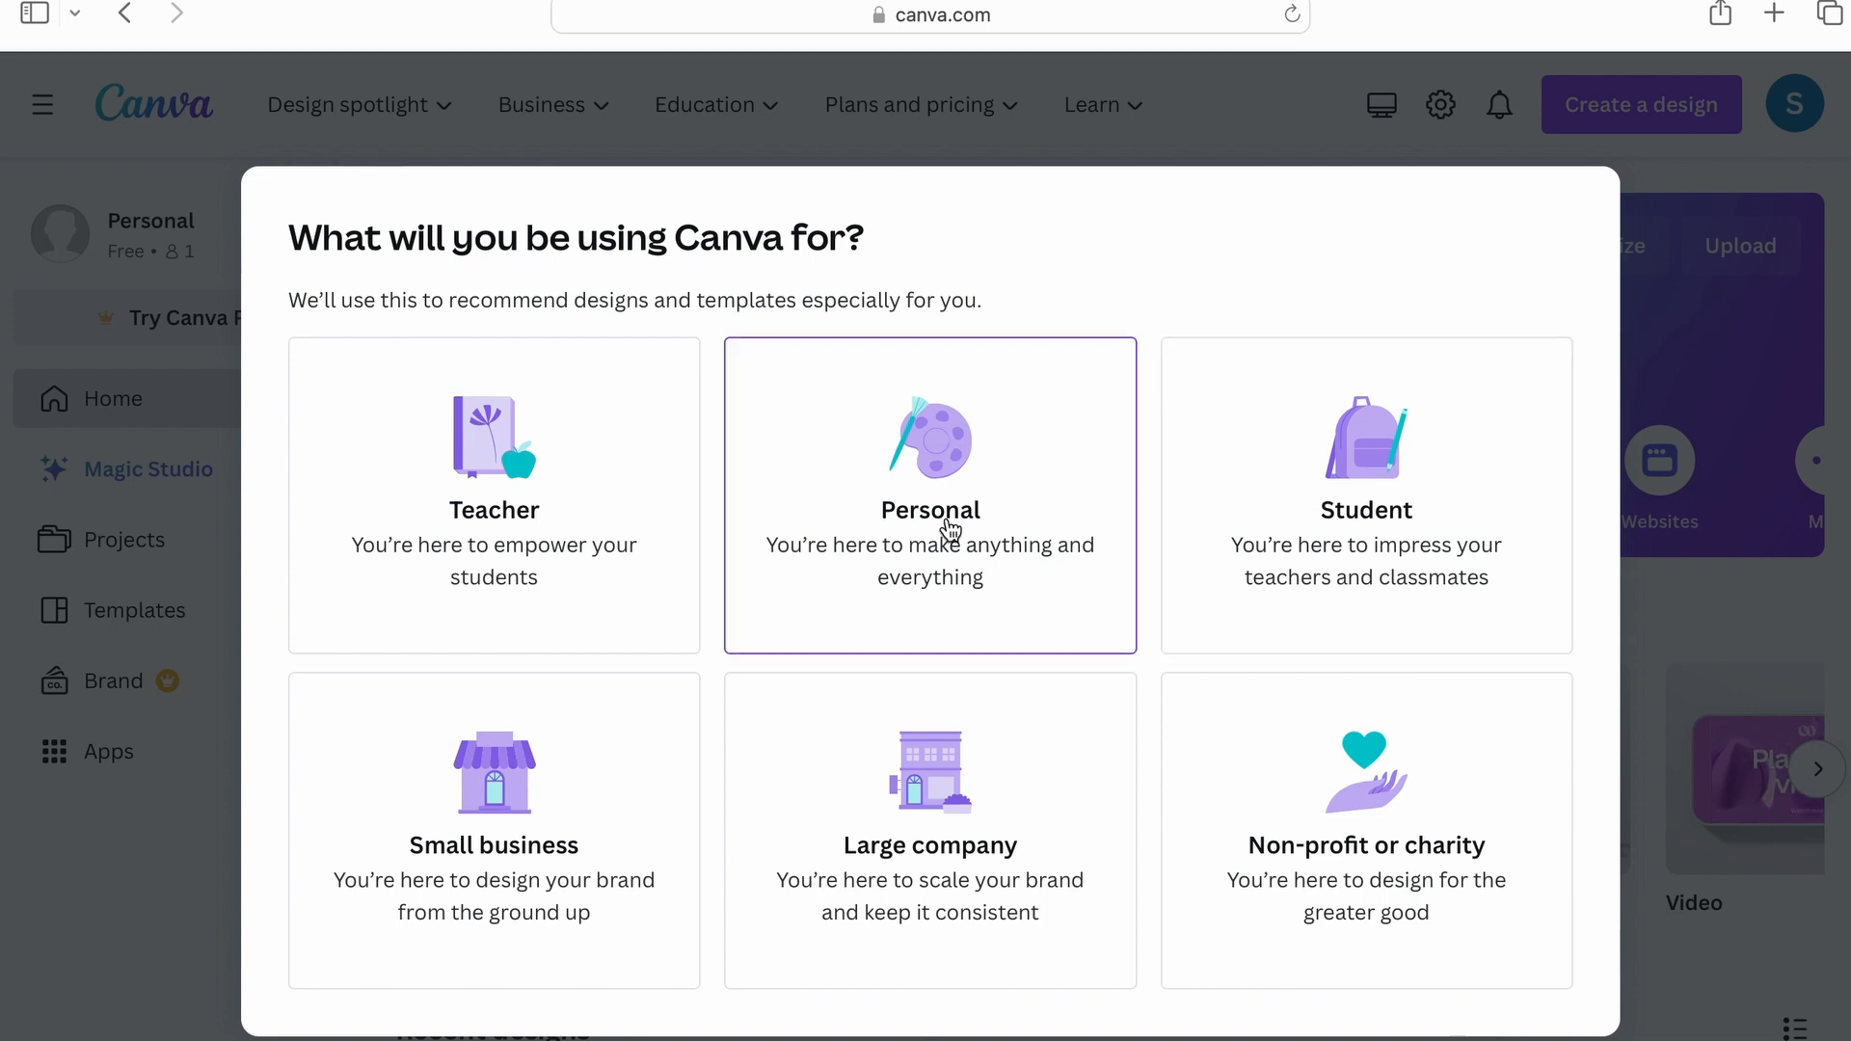
{"action": "left_click", "coordinate": [458, 882]}
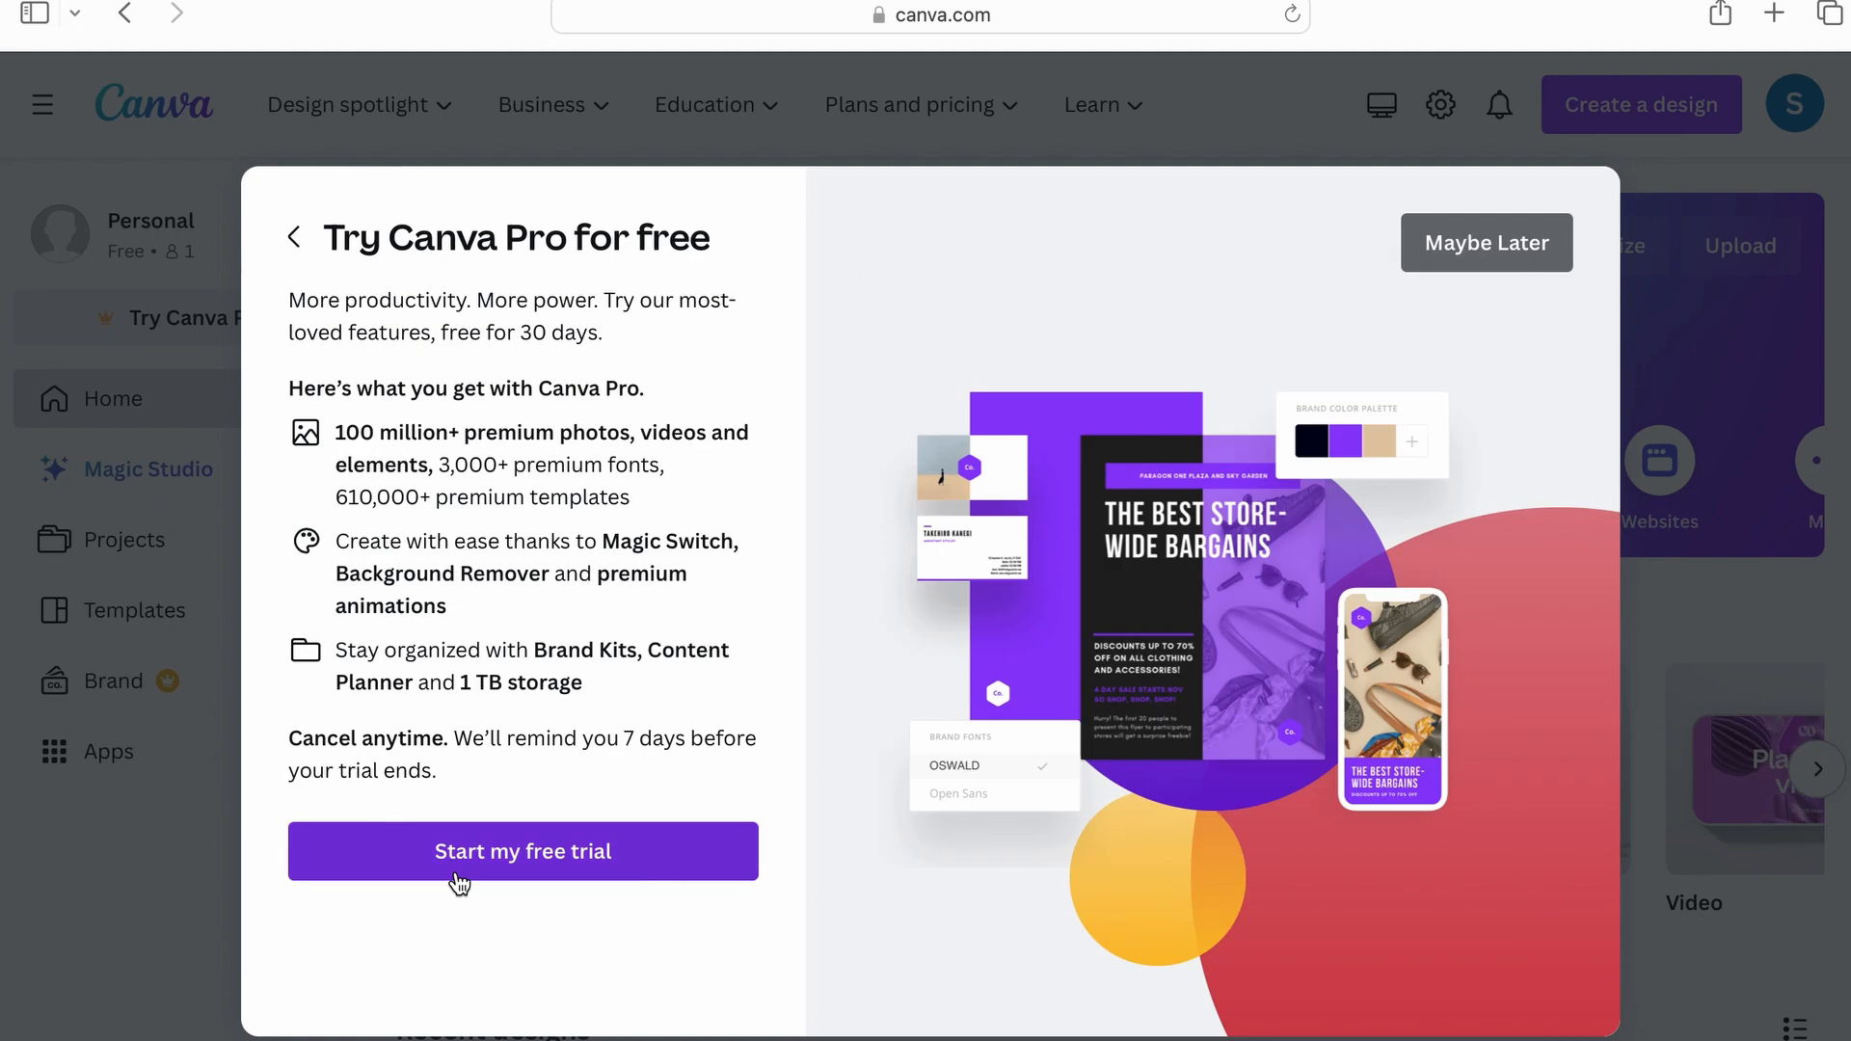
{"action": "left_click", "coordinate": [1510, 258]}
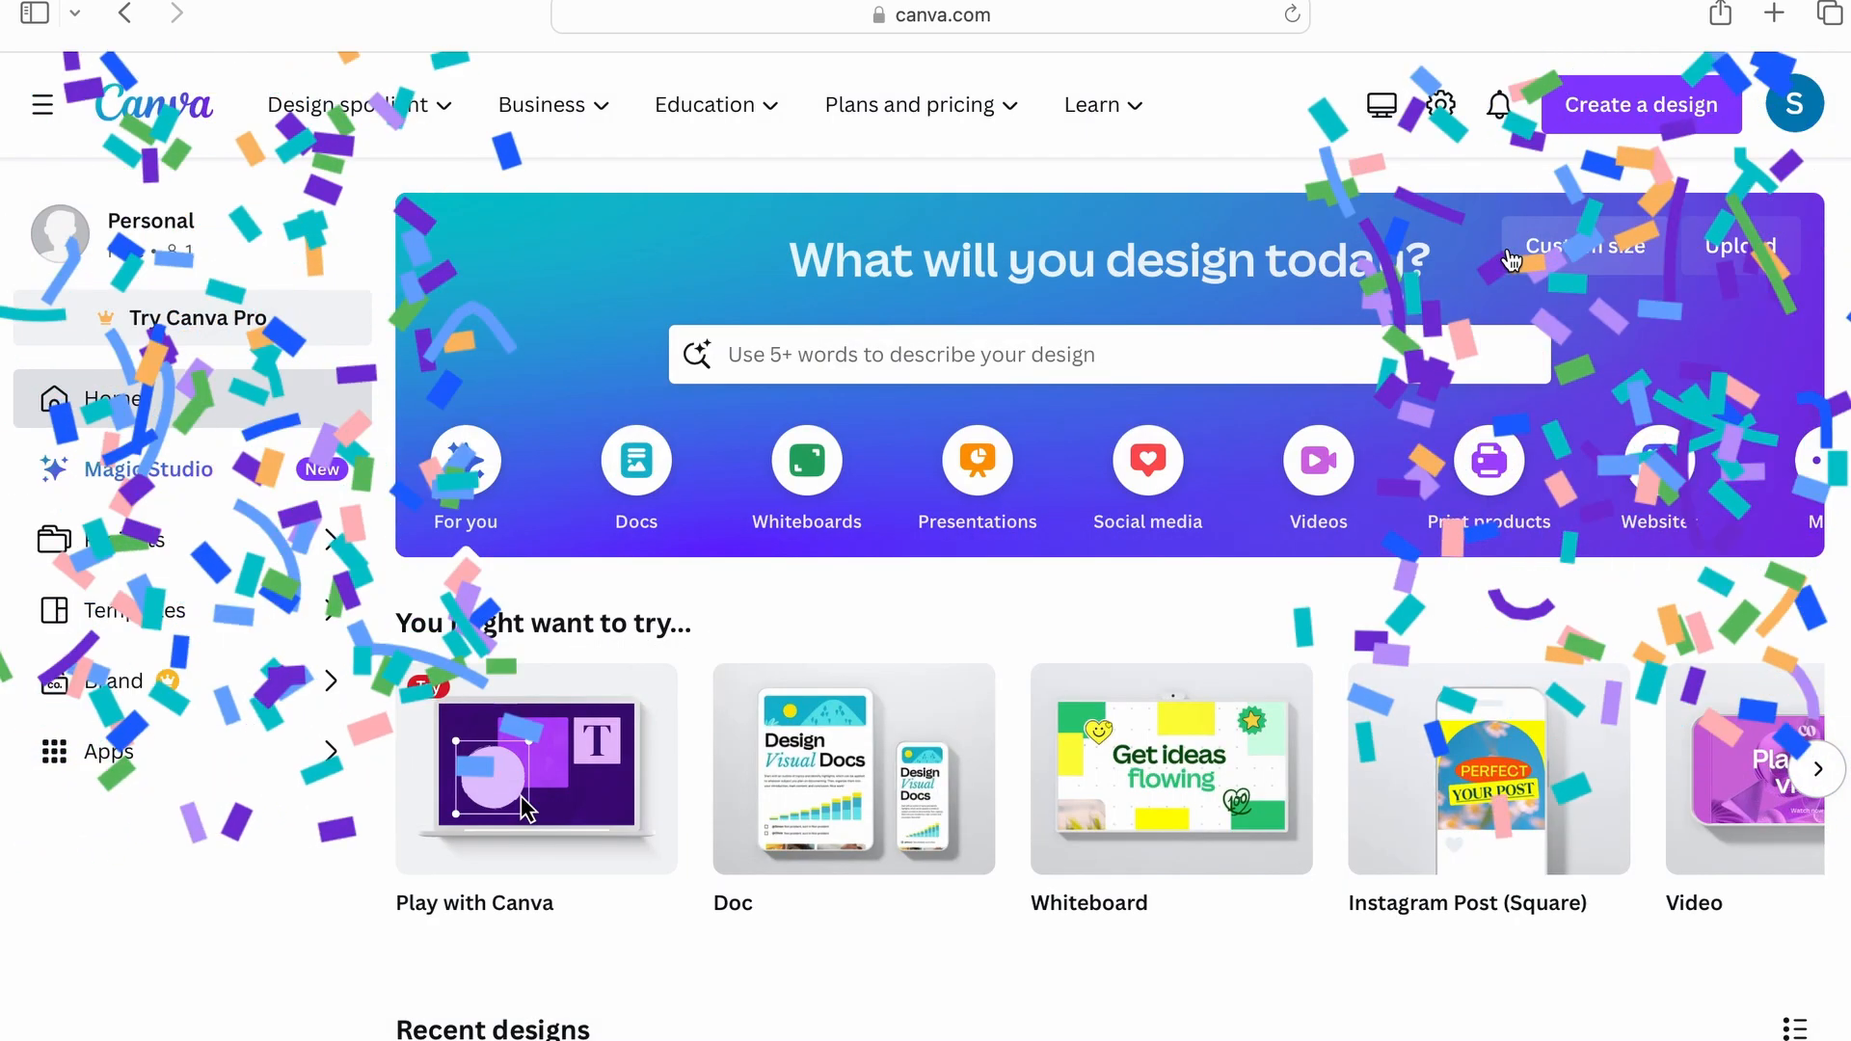
Step: Create a new blank design with a custom size of 3 × 2.5 in
{"action": "mouse_move", "coordinate": [1169, 700]}
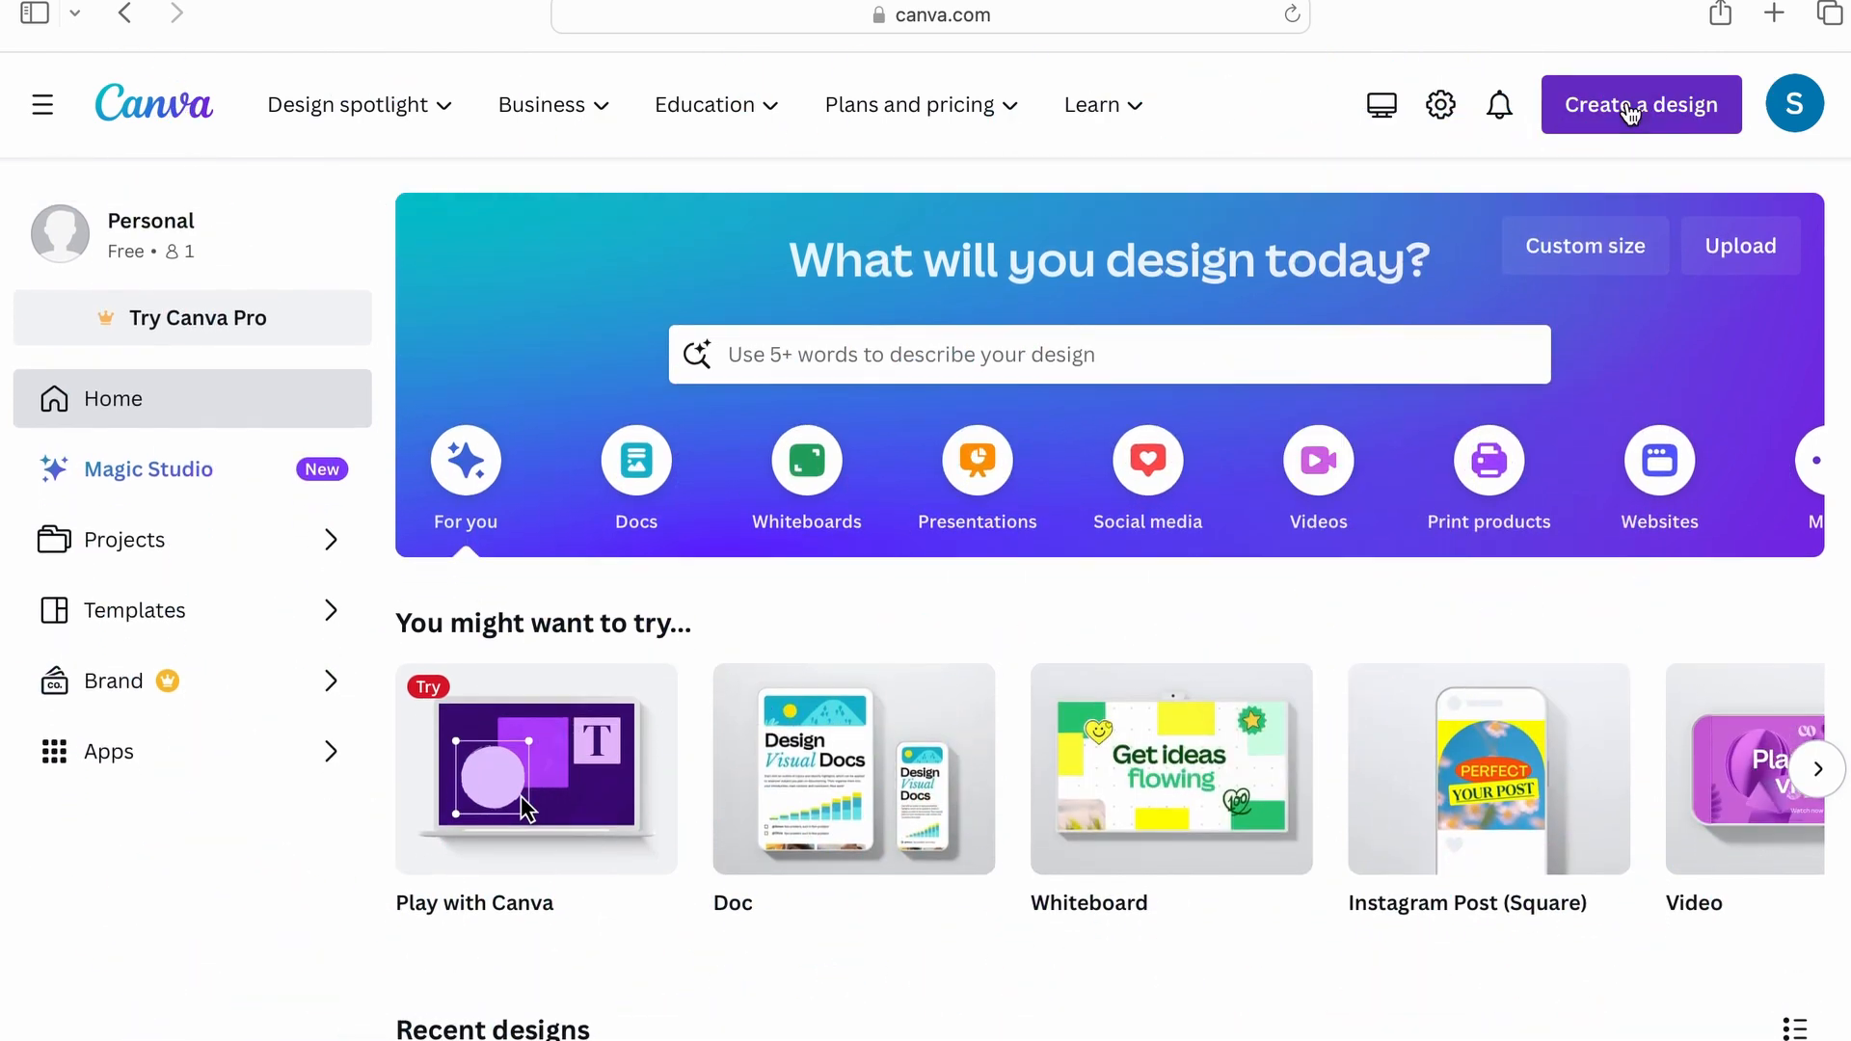
{"action": "left_click", "coordinate": [1629, 108]}
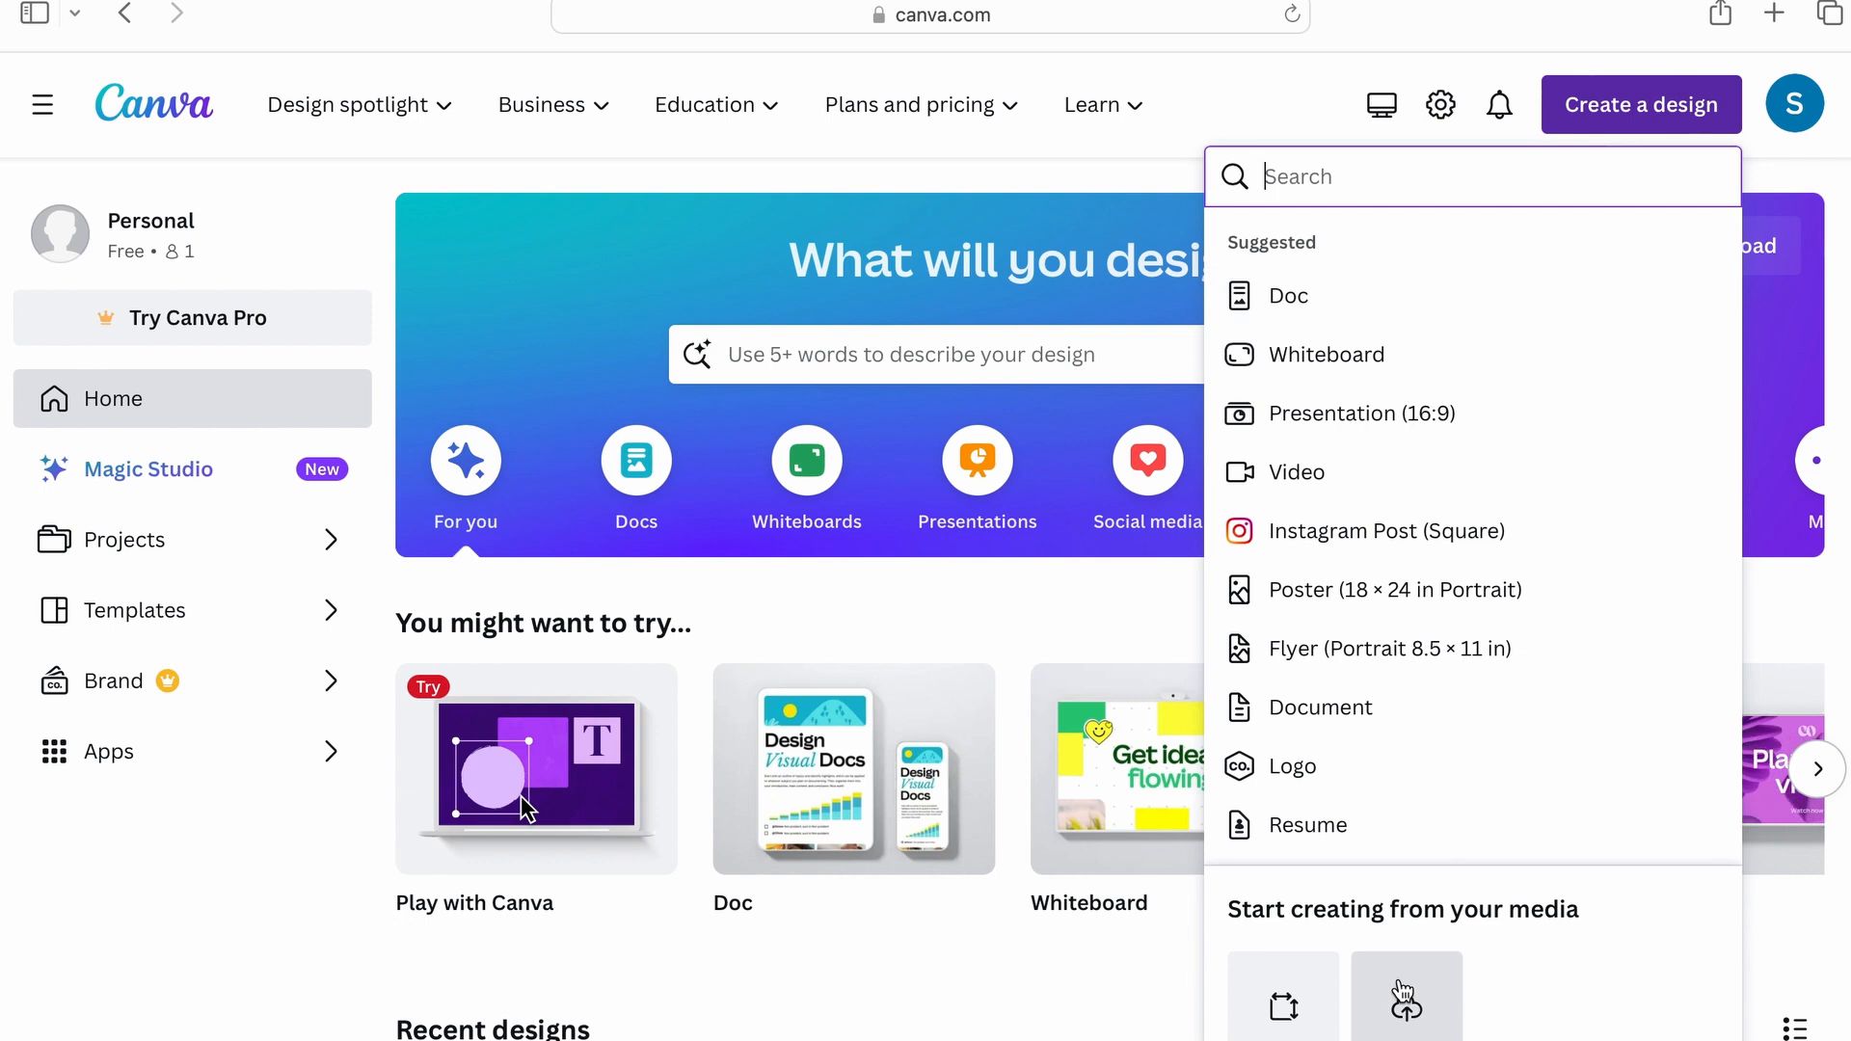
{"action": "left_click", "coordinate": [1283, 1007]}
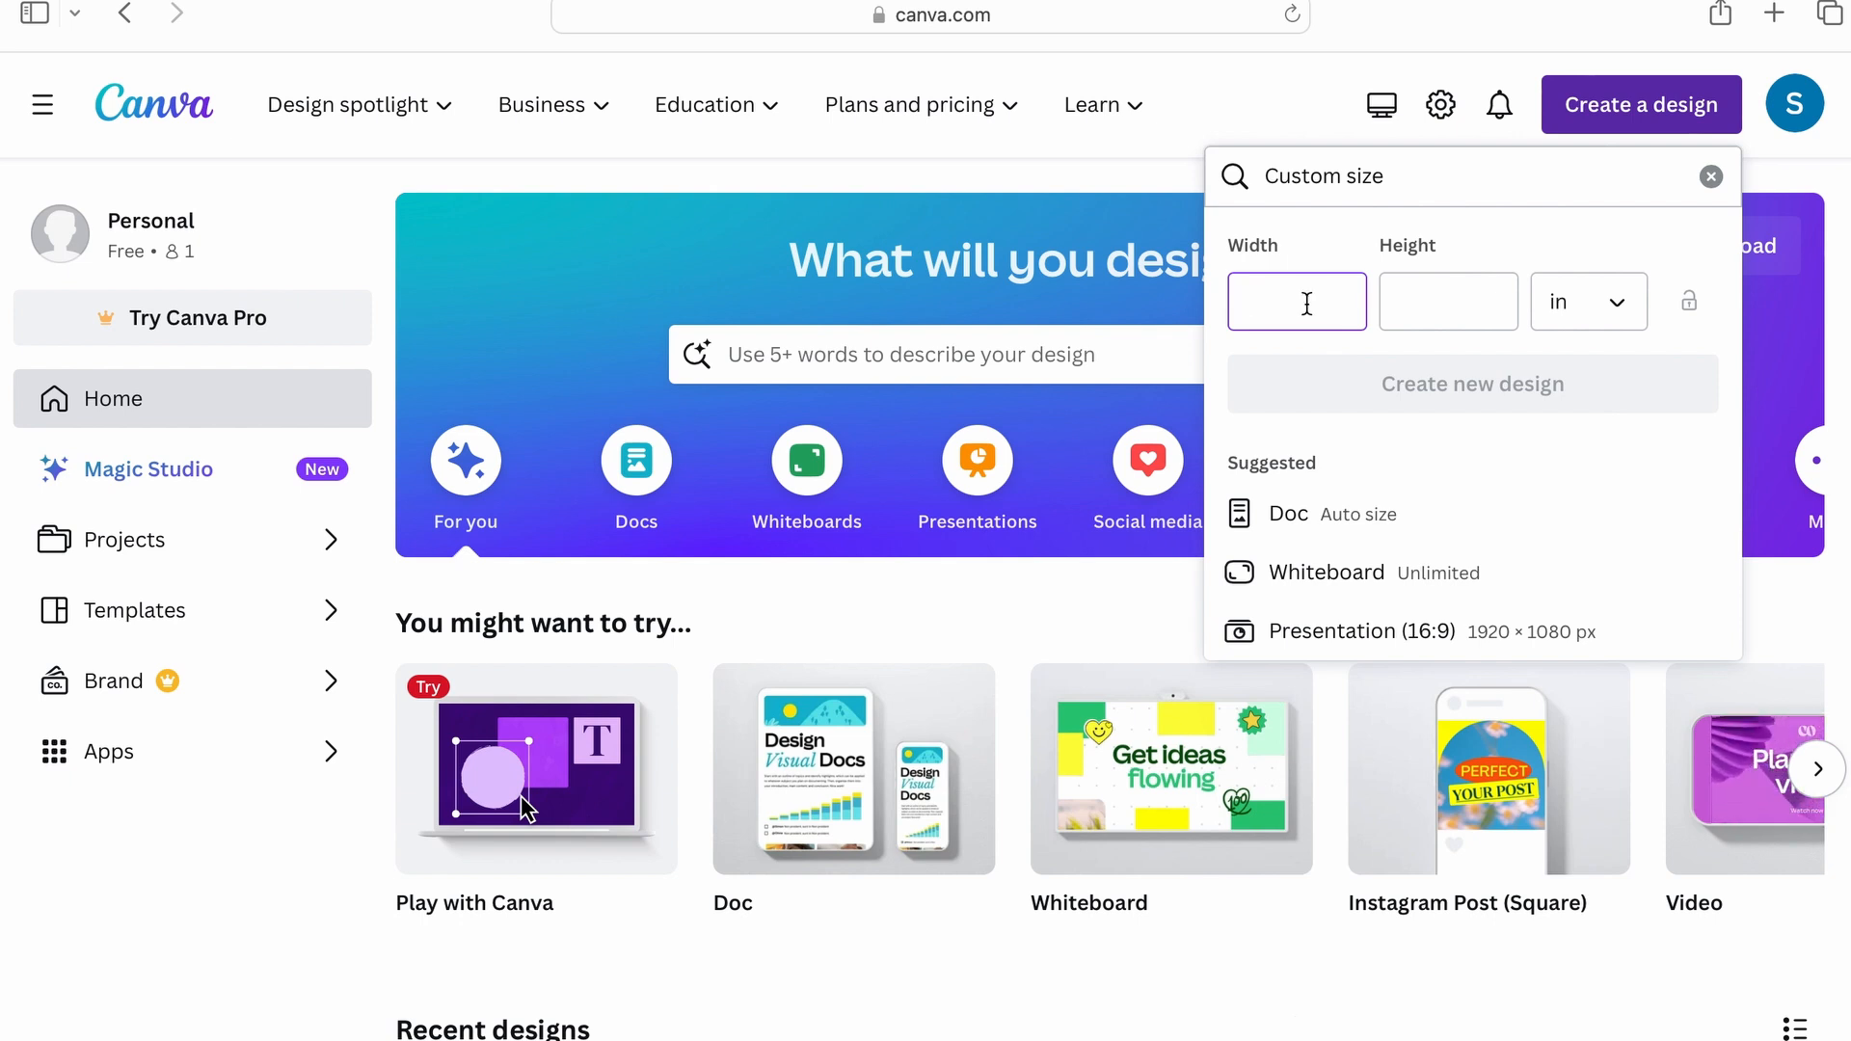
{"action": "left_click", "coordinate": [1437, 309]}
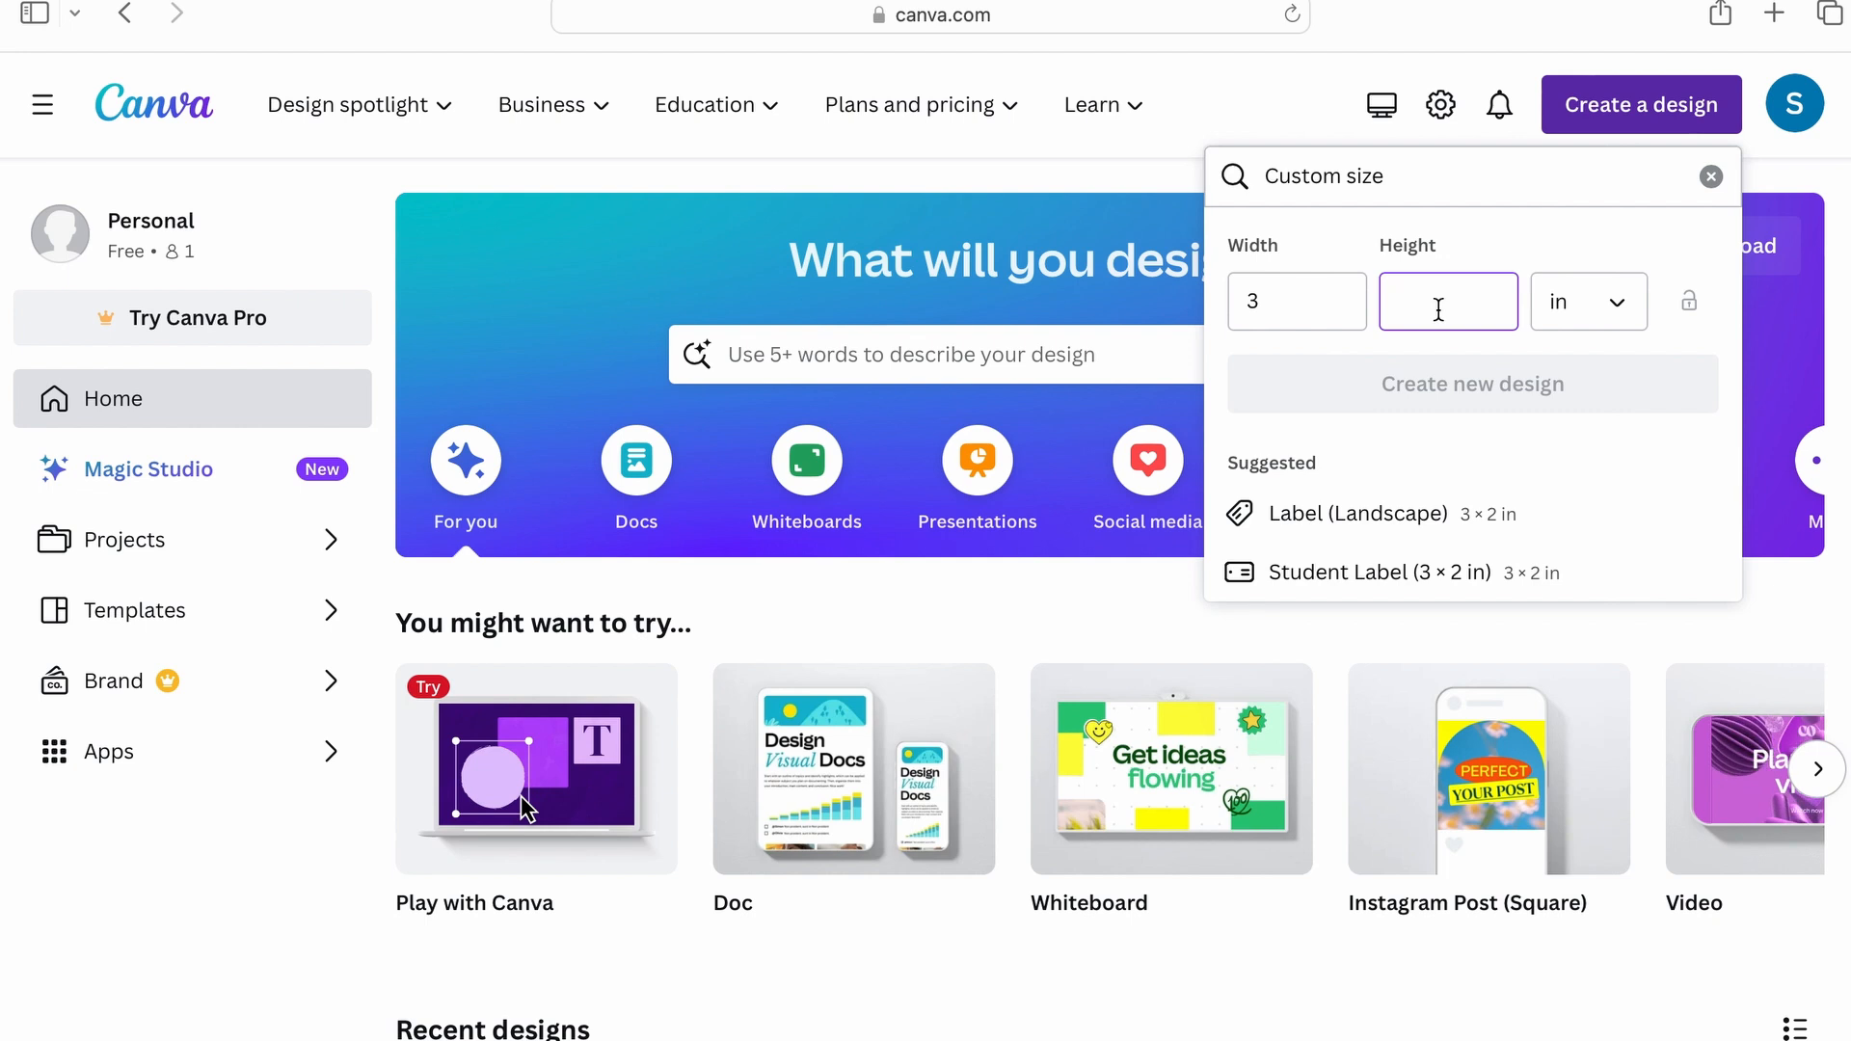
{"action": "type", "text": "2.5"}
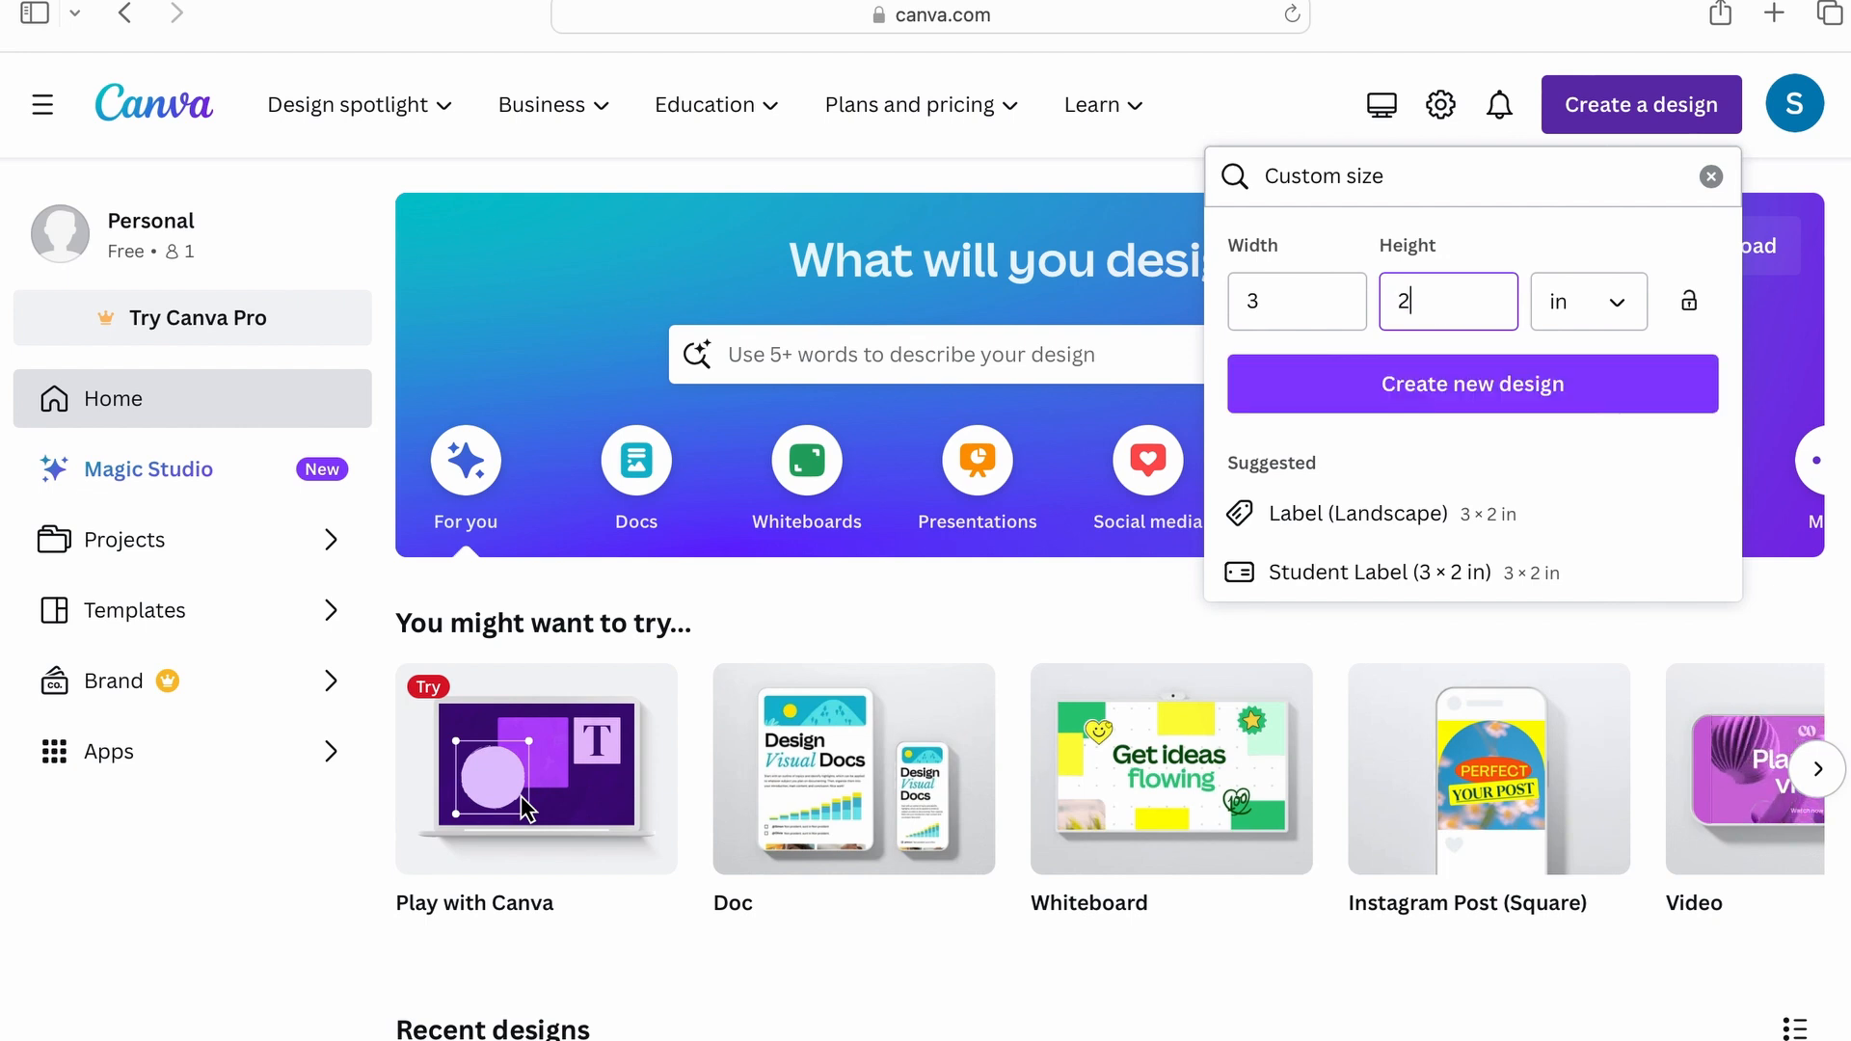
{"action": "left_click", "coordinate": [1547, 378]}
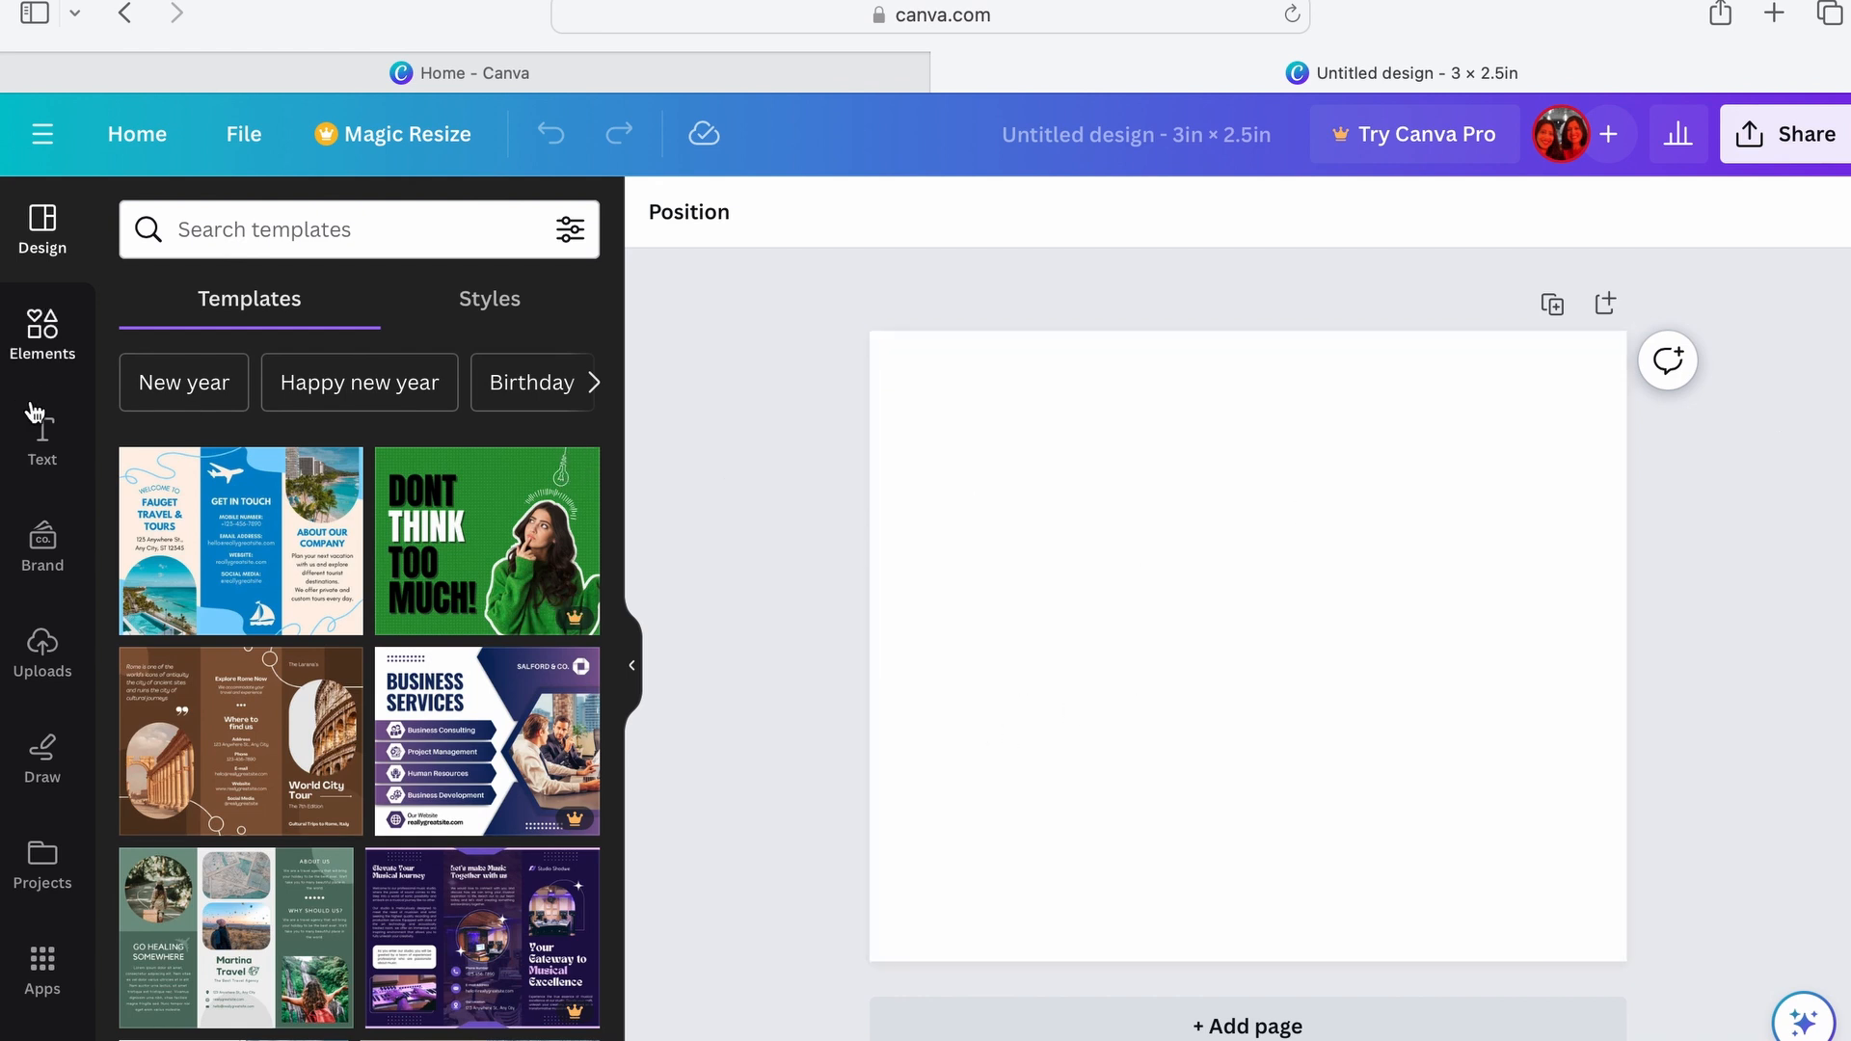
Step: Look through the editor's elements, text styles, brand kit, uploads, drawing tools and projects
{"action": "left_click", "coordinate": [44, 337]}
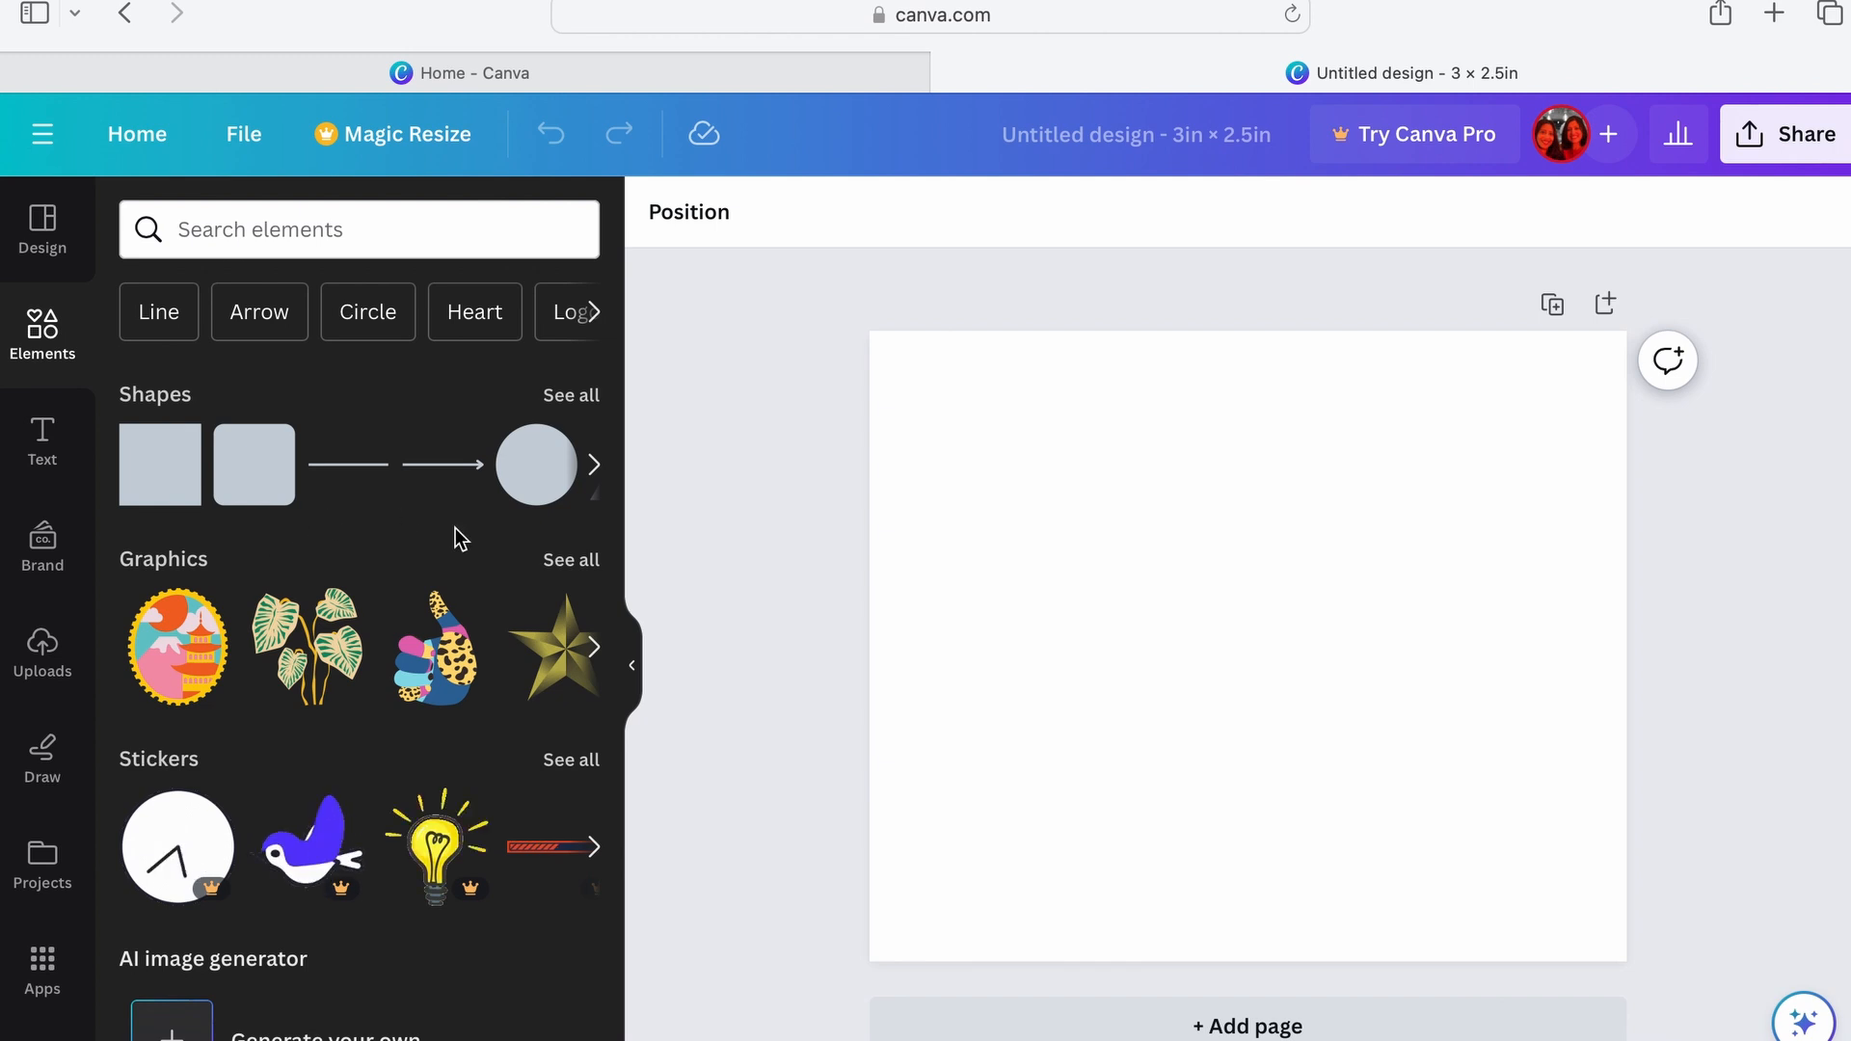
{"action": "left_click", "coordinate": [46, 465]}
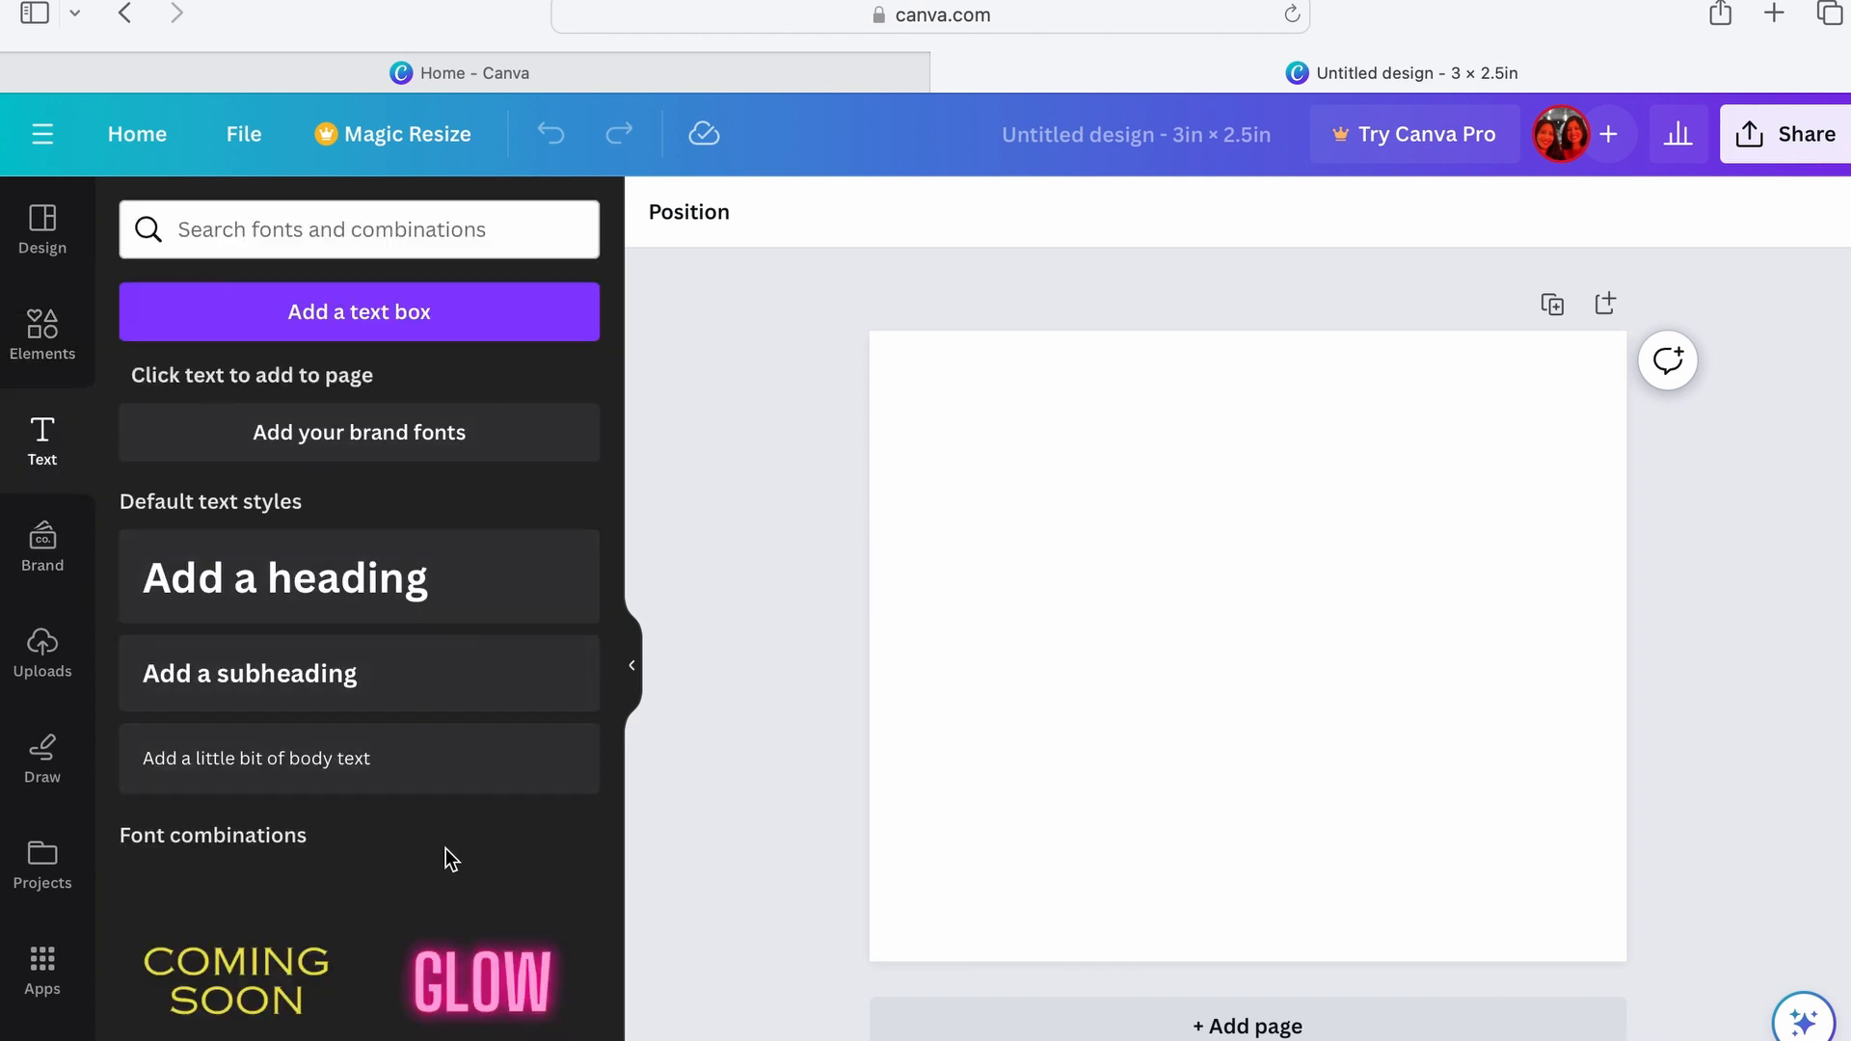
{"action": "left_click", "coordinate": [56, 565]}
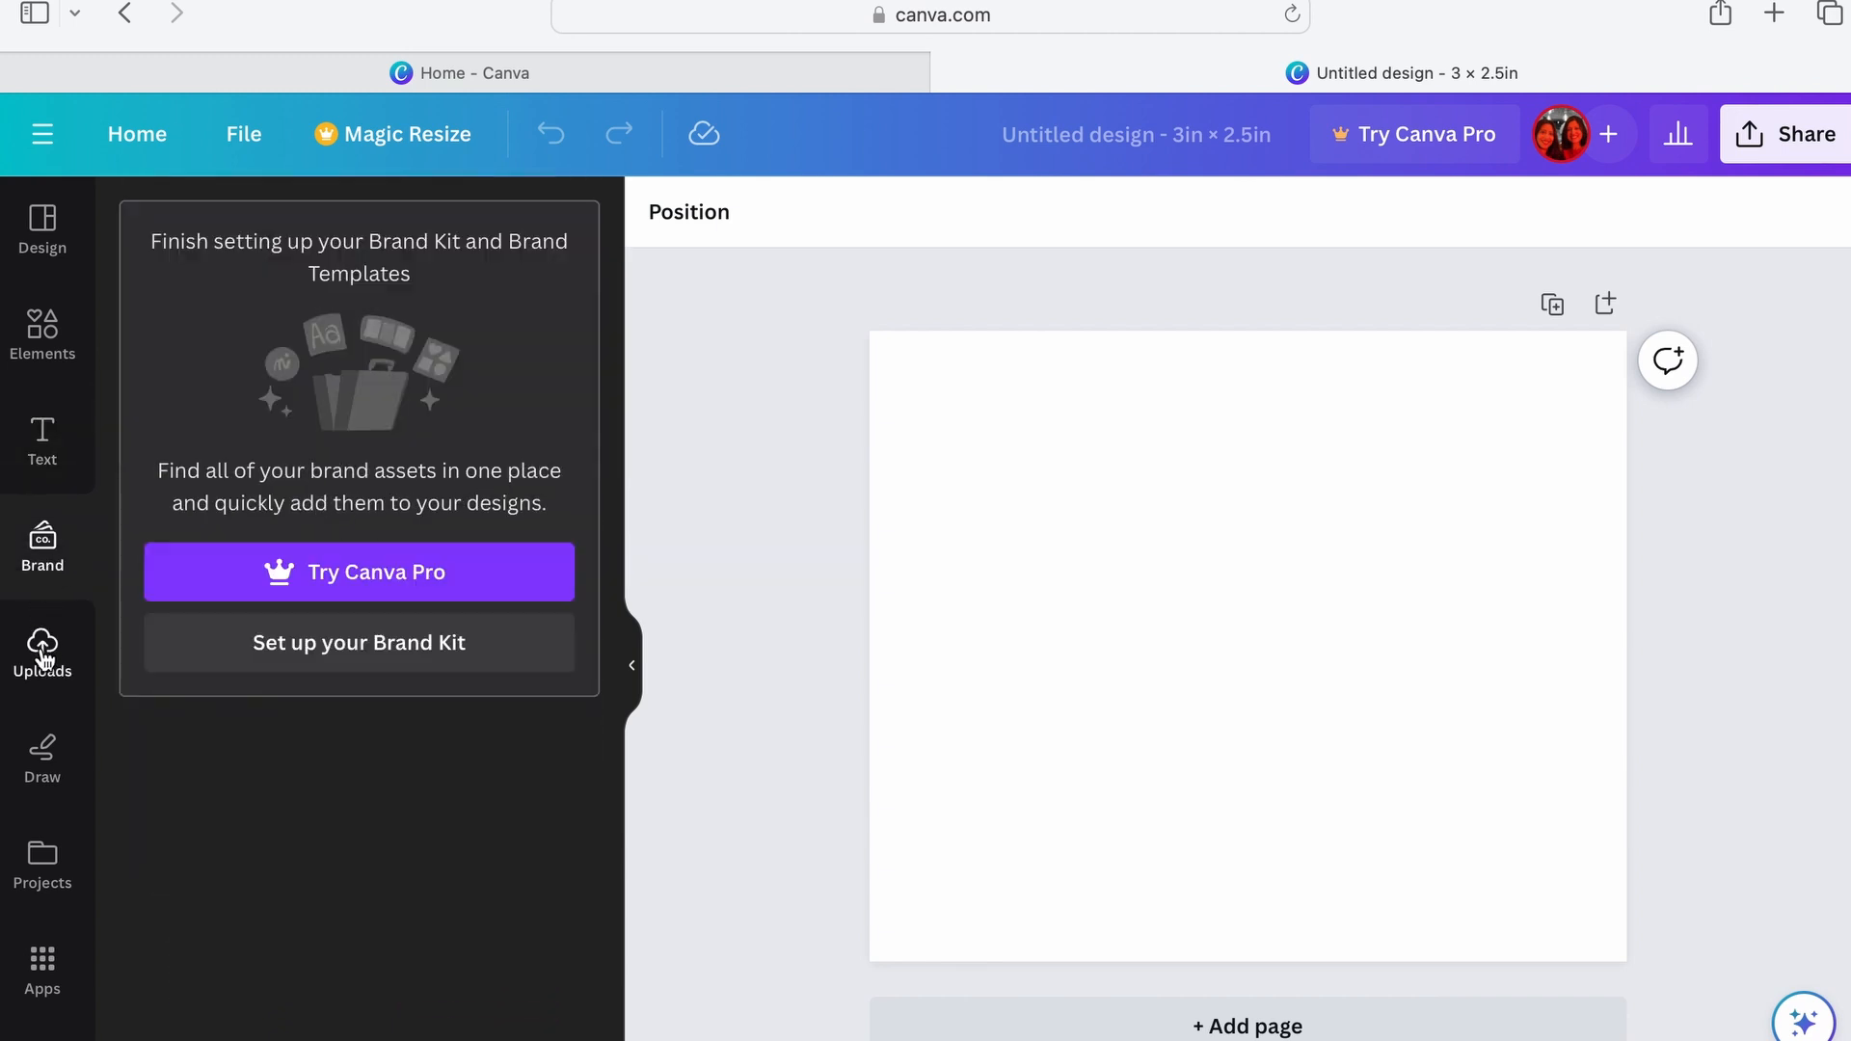
{"action": "left_click", "coordinate": [48, 675]}
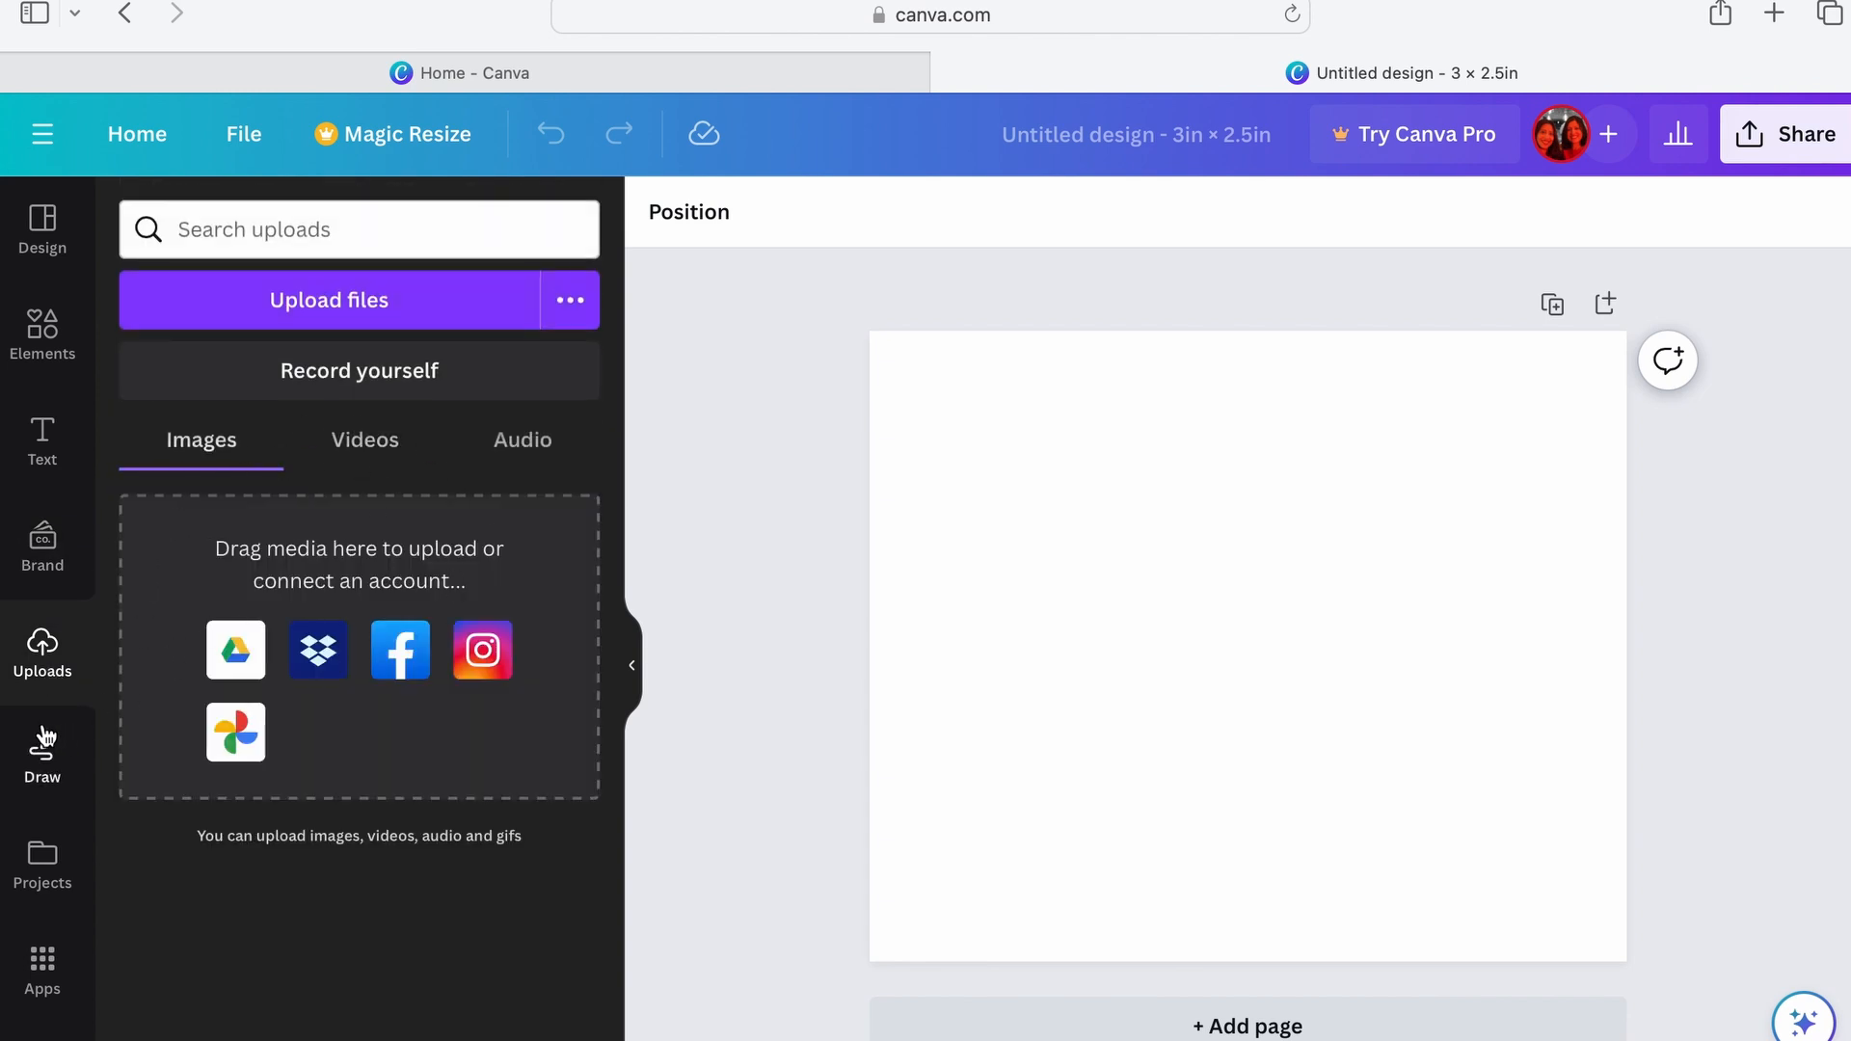
{"action": "left_click", "coordinate": [41, 781]}
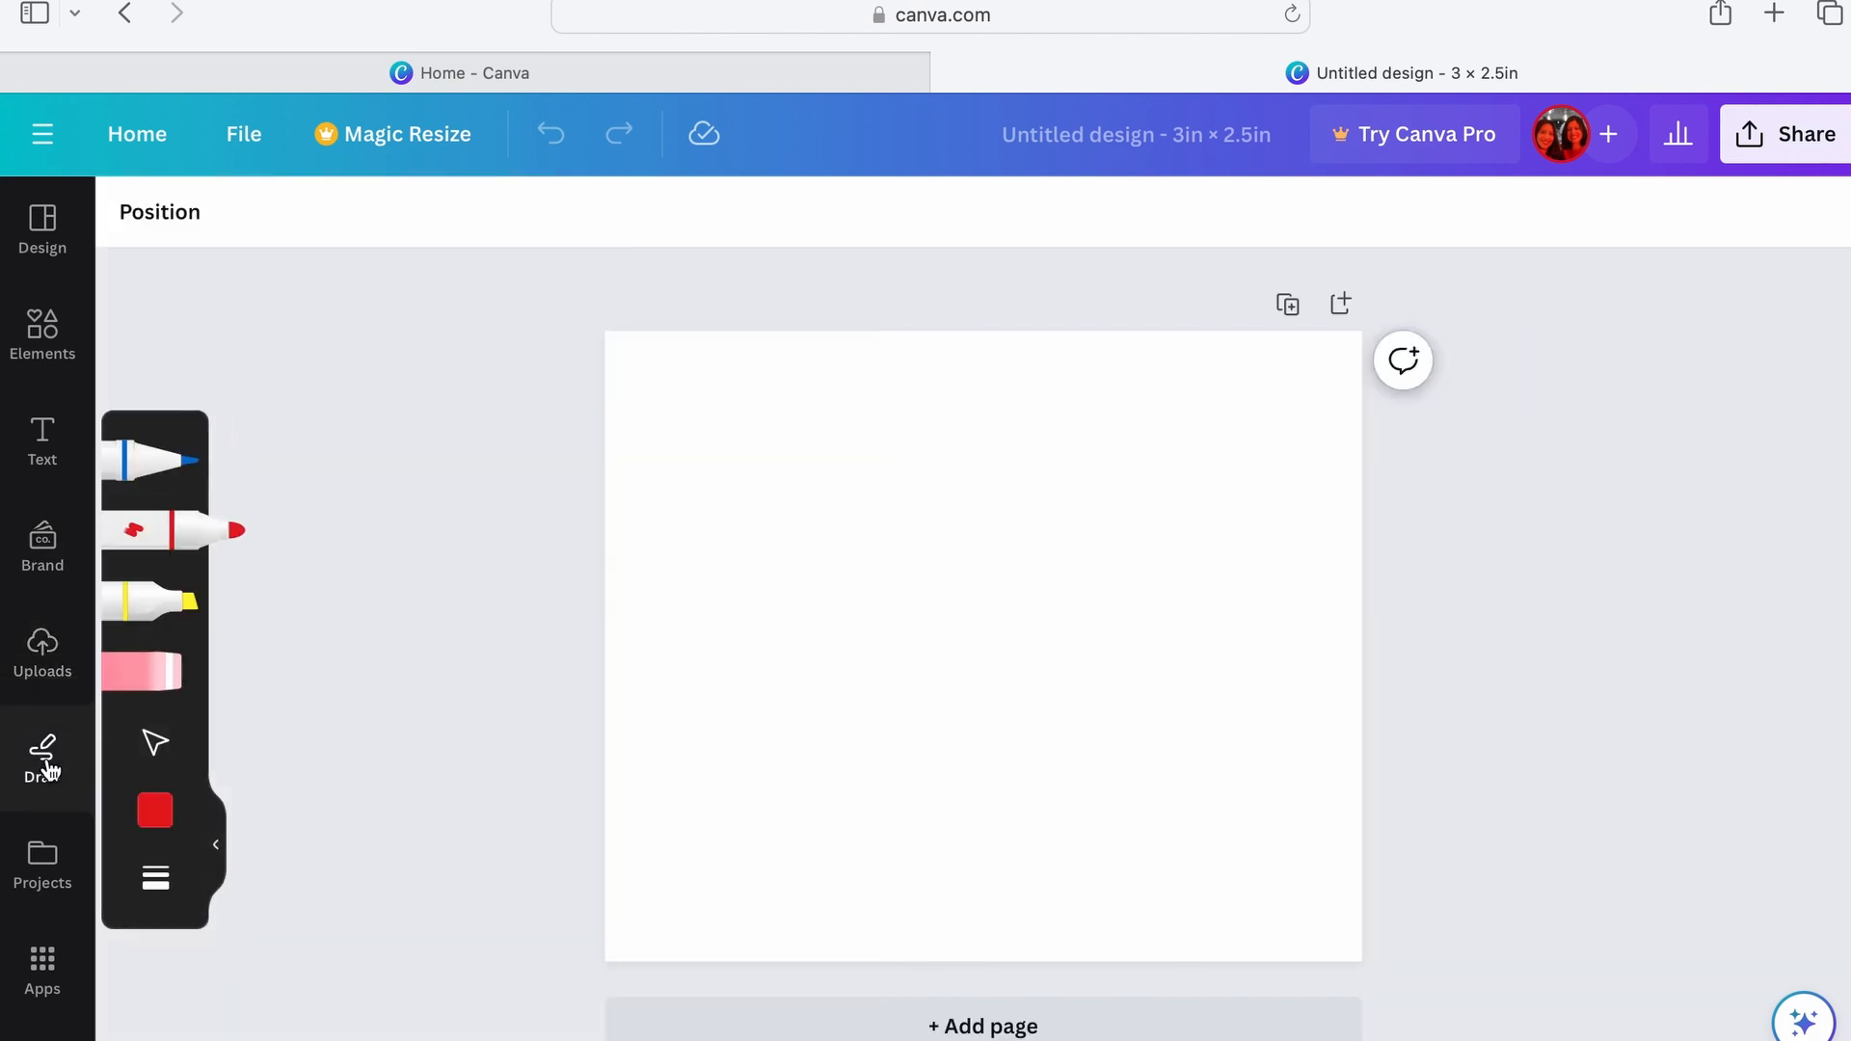
{"action": "left_click", "coordinate": [44, 861]}
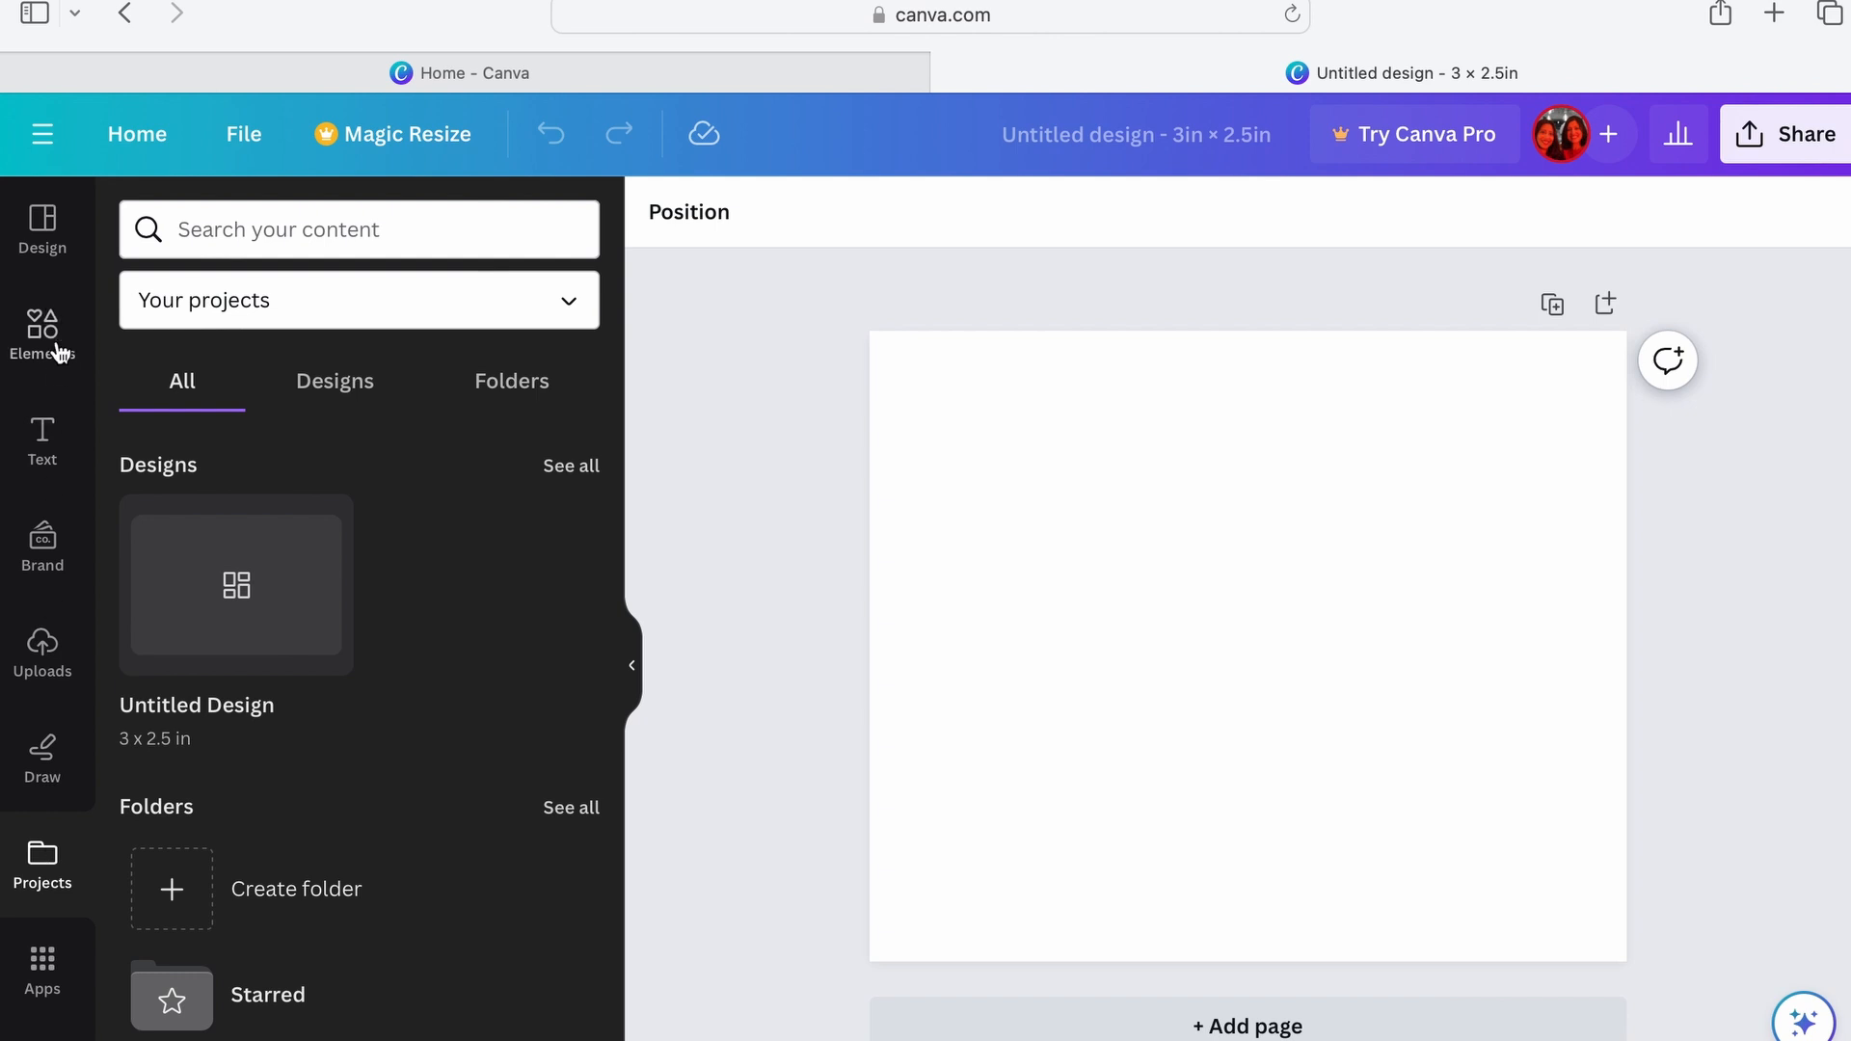
Step: Add a heading to the blank page and replace its placeholder text with "Natural Candle Co"
{"action": "left_click", "coordinate": [50, 439]}
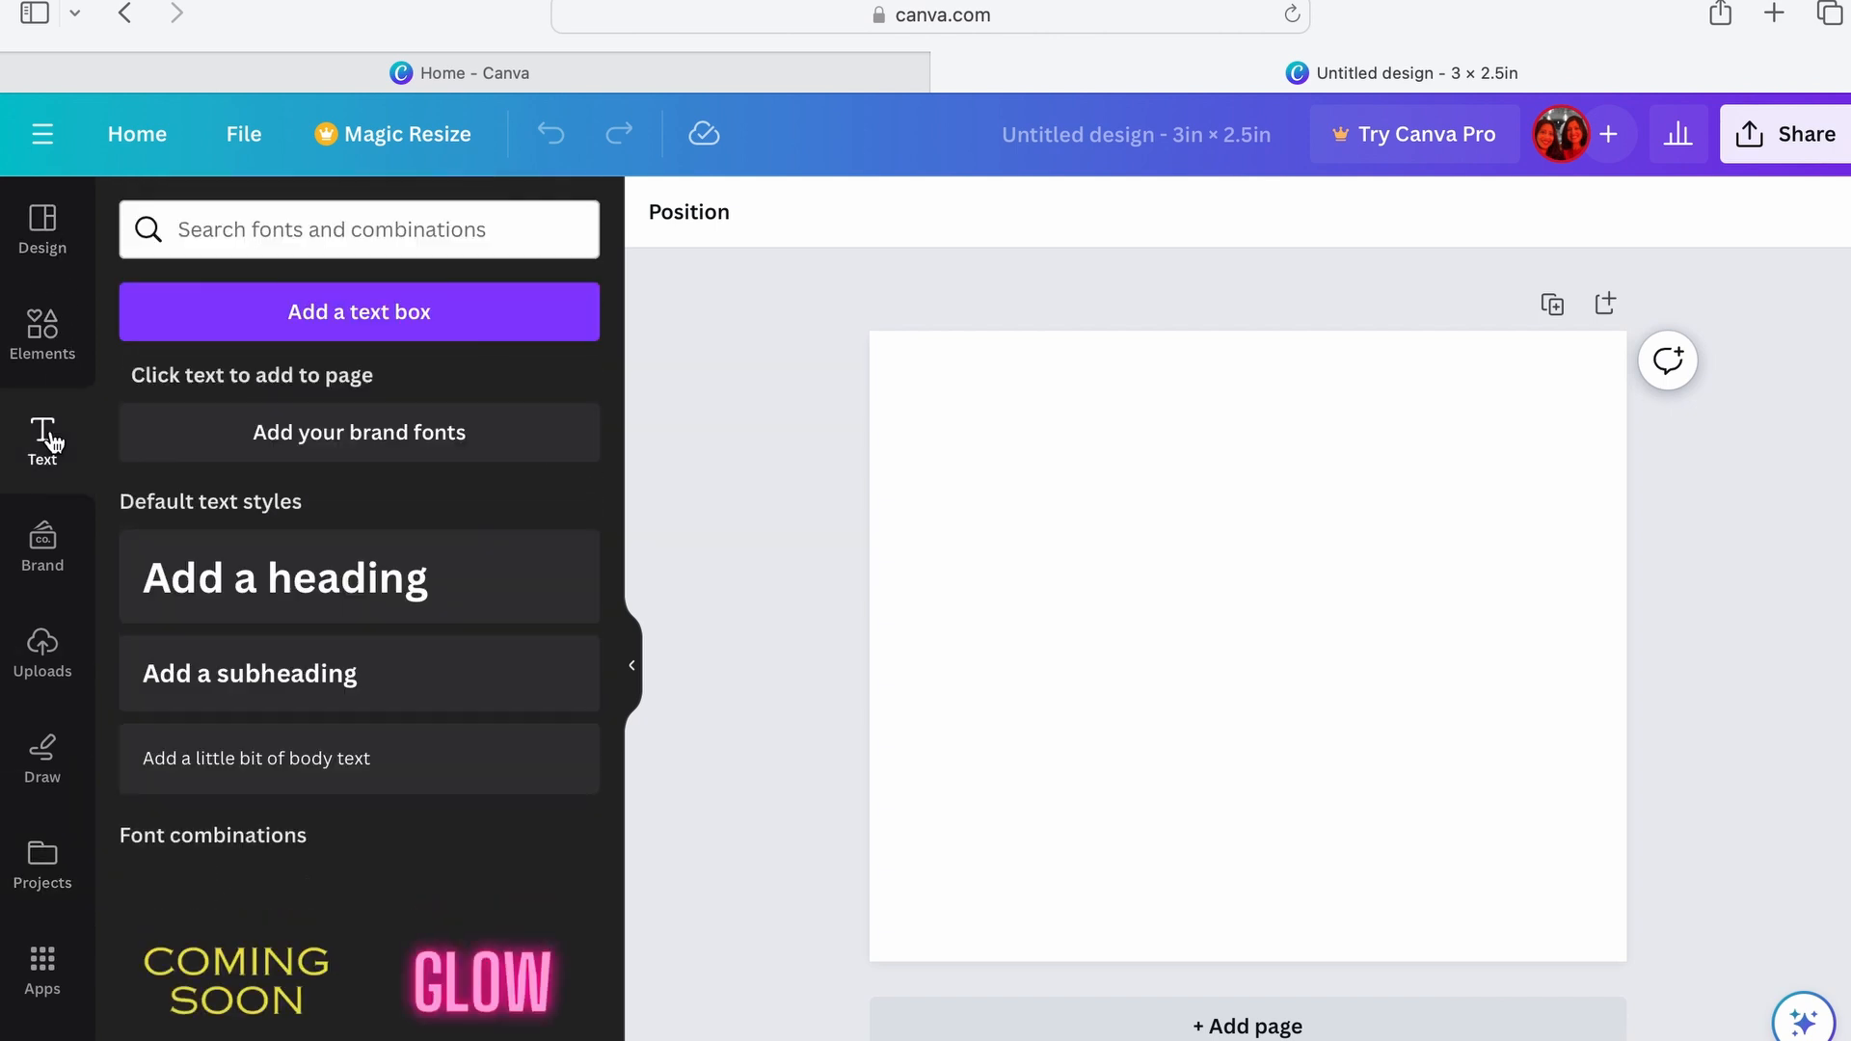
{"action": "left_click", "coordinate": [299, 569]}
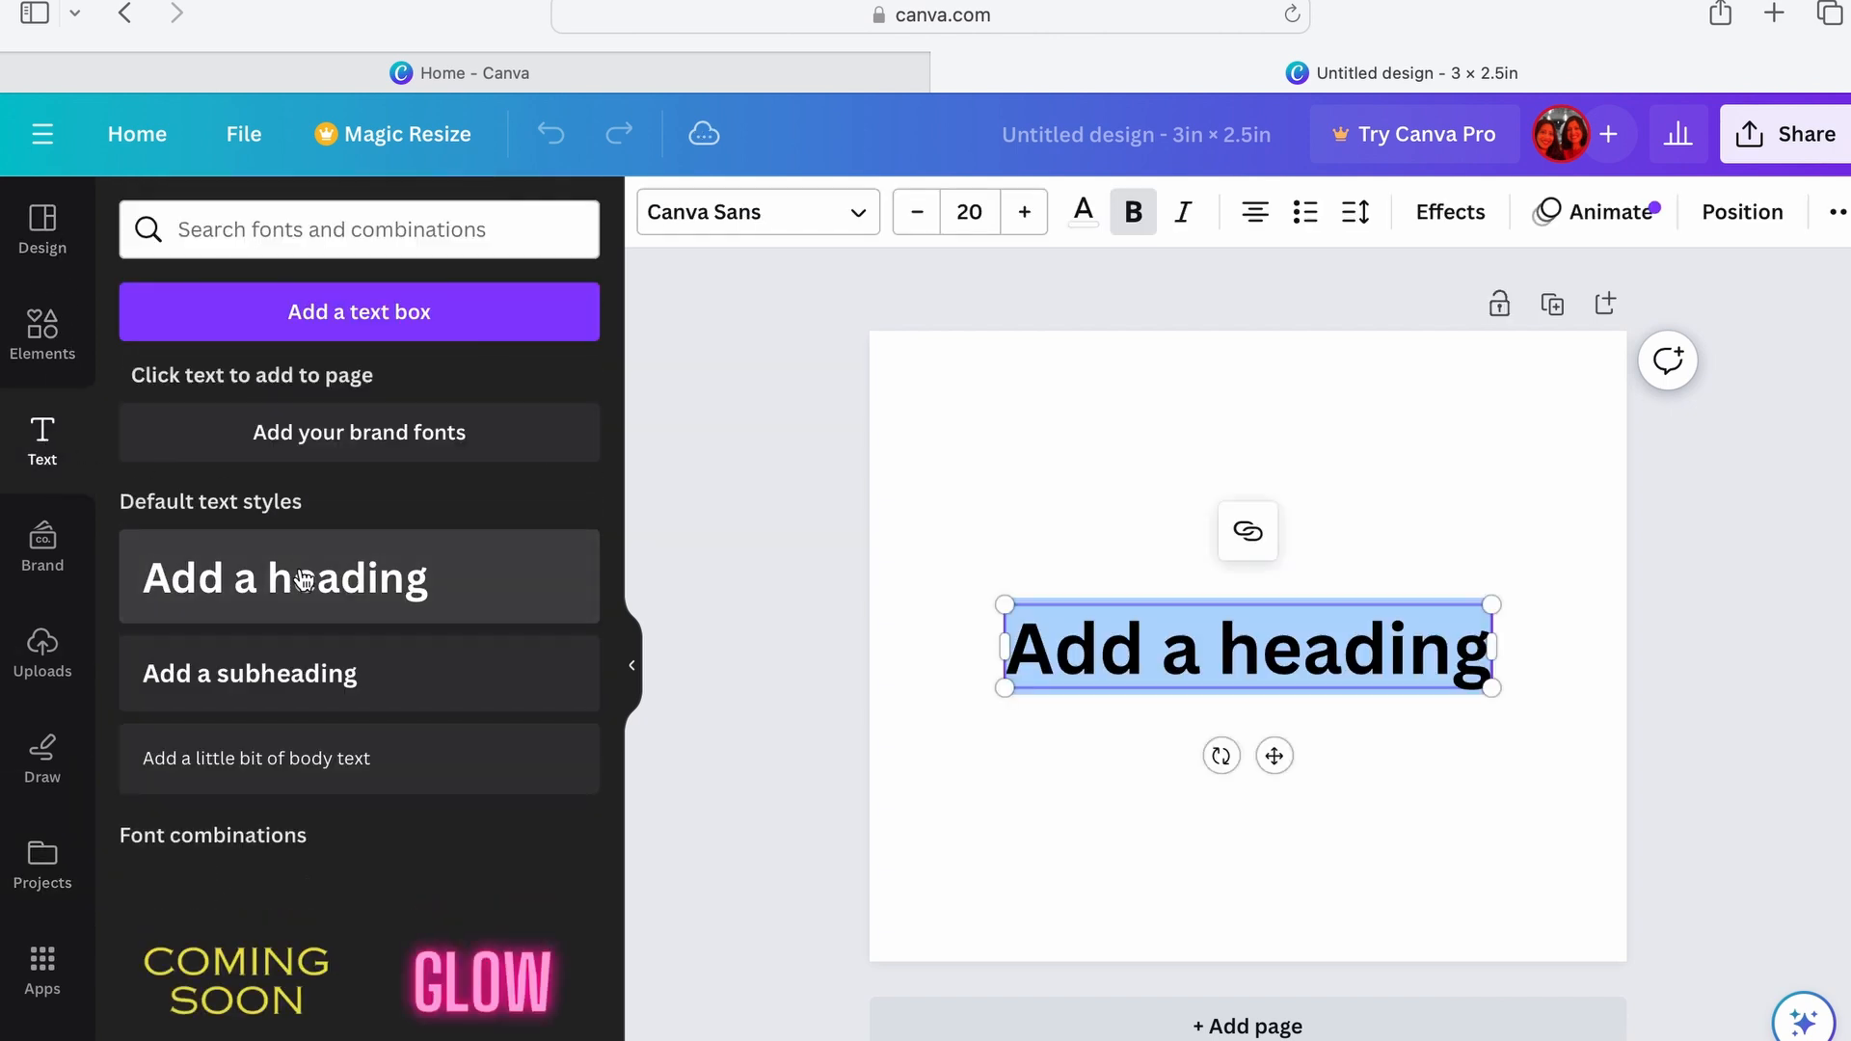
{"action": "left_click", "coordinate": [1374, 639]}
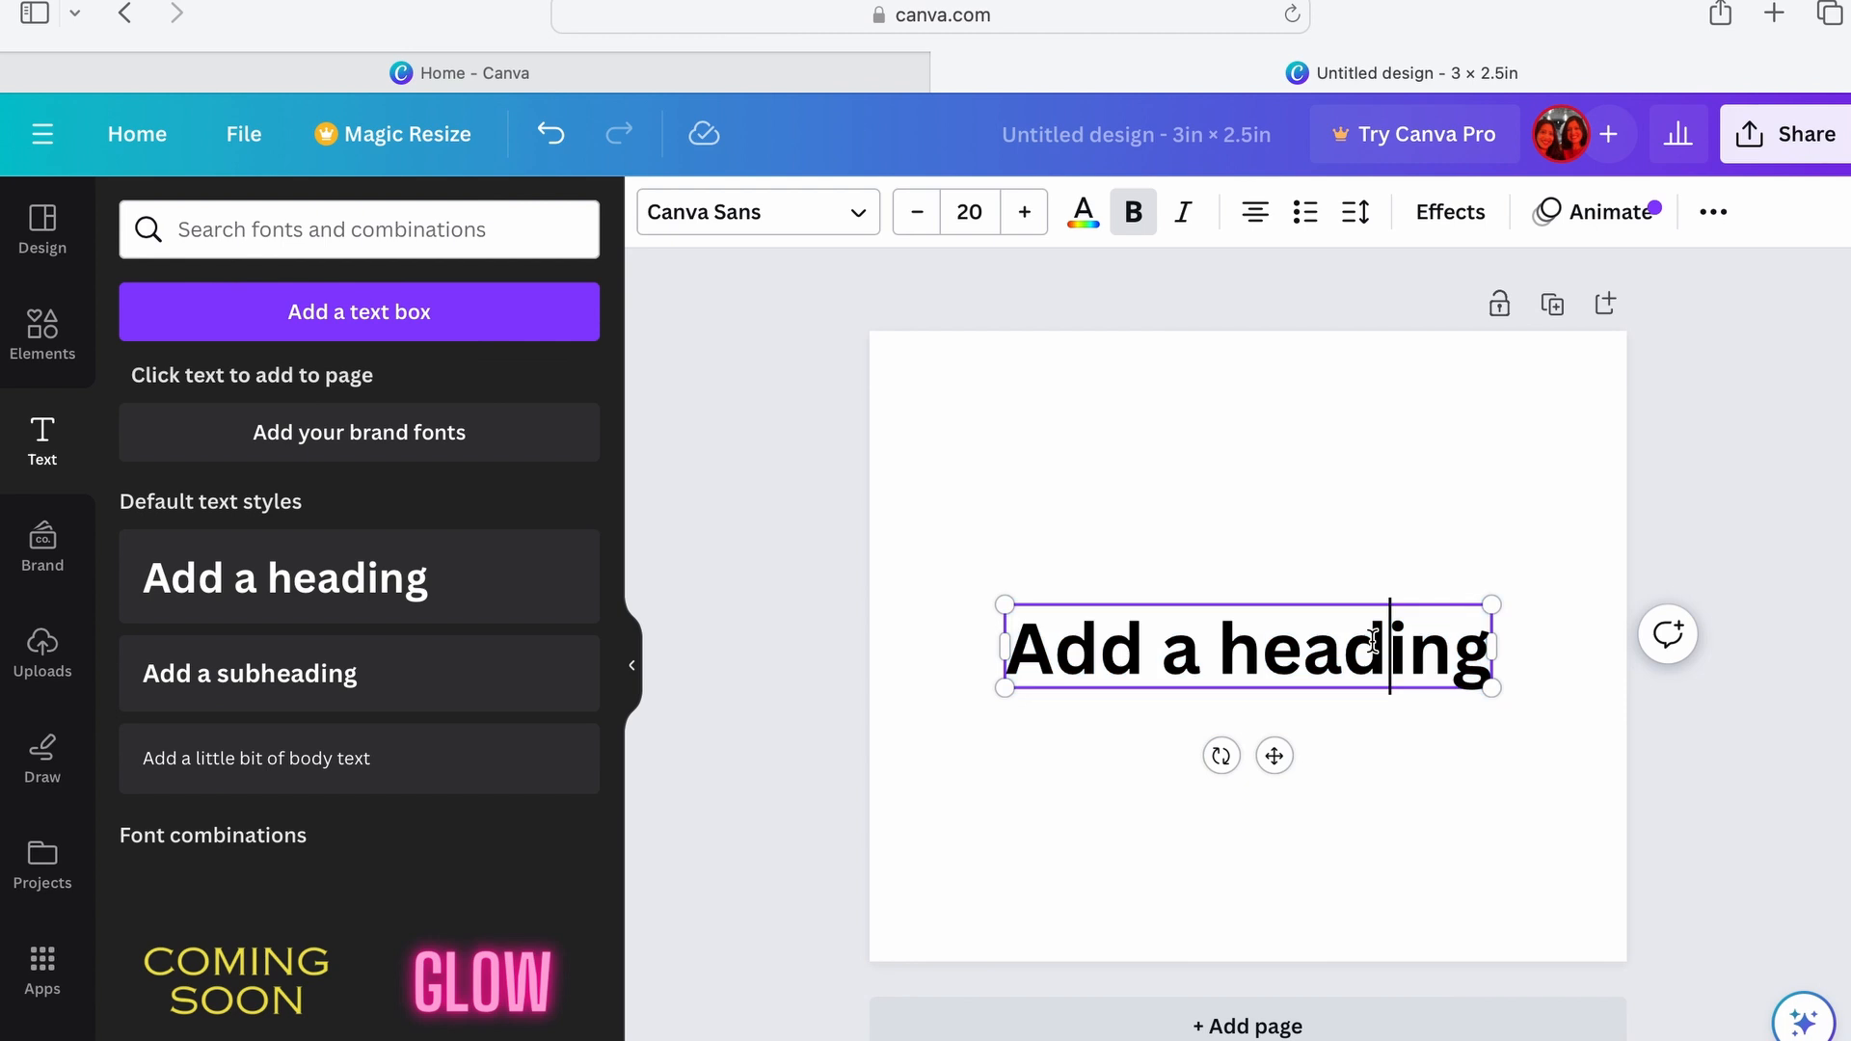
{"action": "triple_click", "coordinate": [1449, 639]}
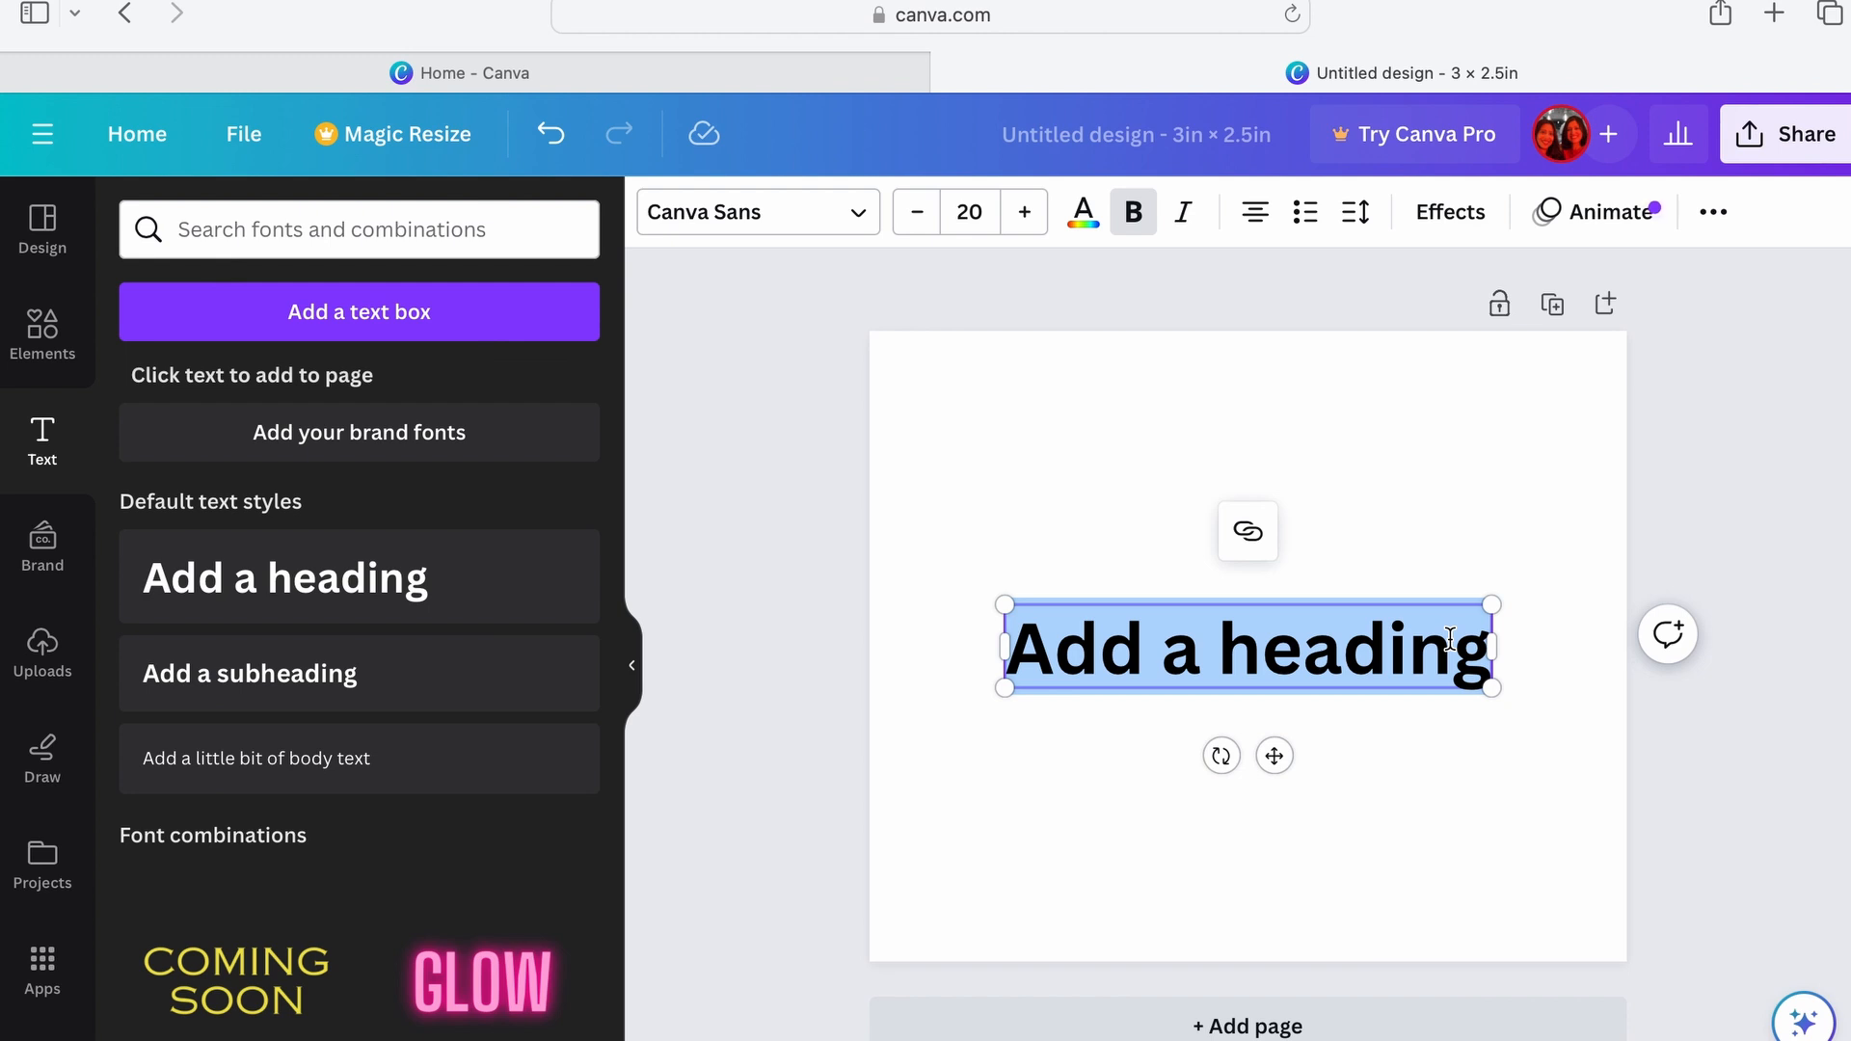
{"action": "type", "text": "Nat"}
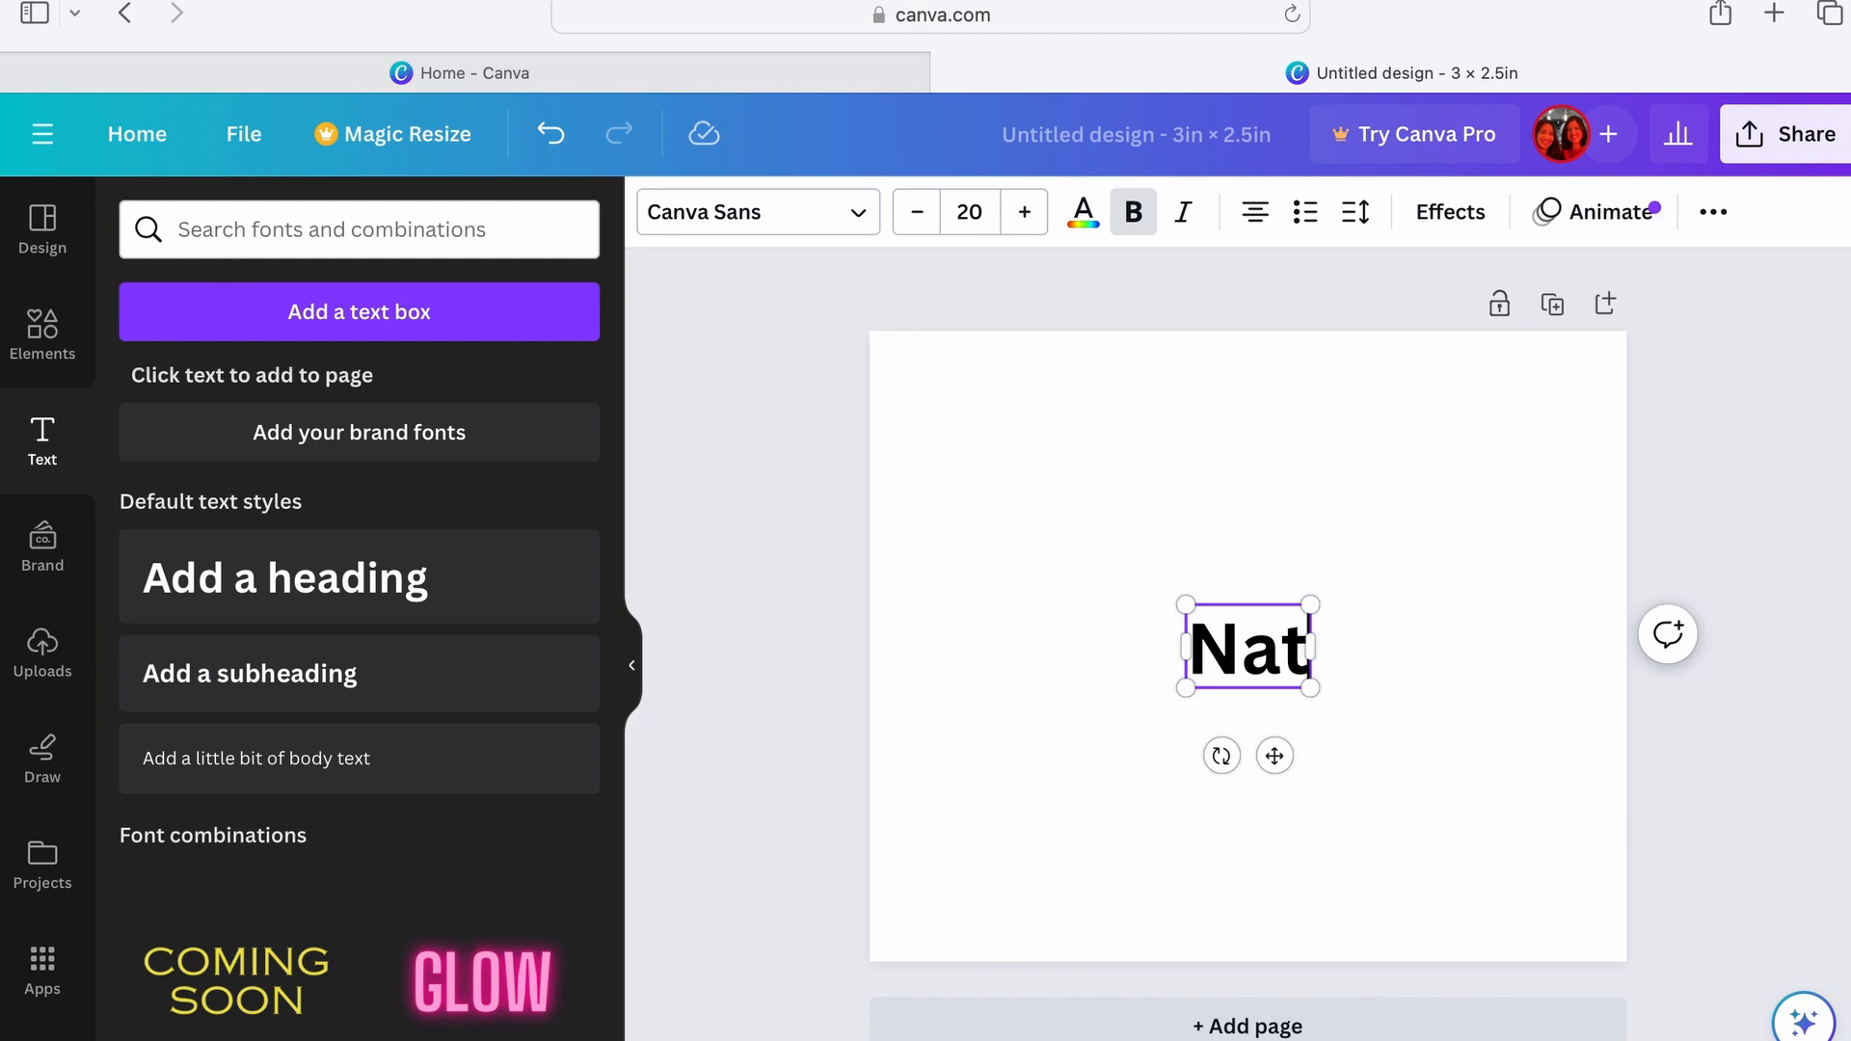
{"action": "type", "text": "ural"}
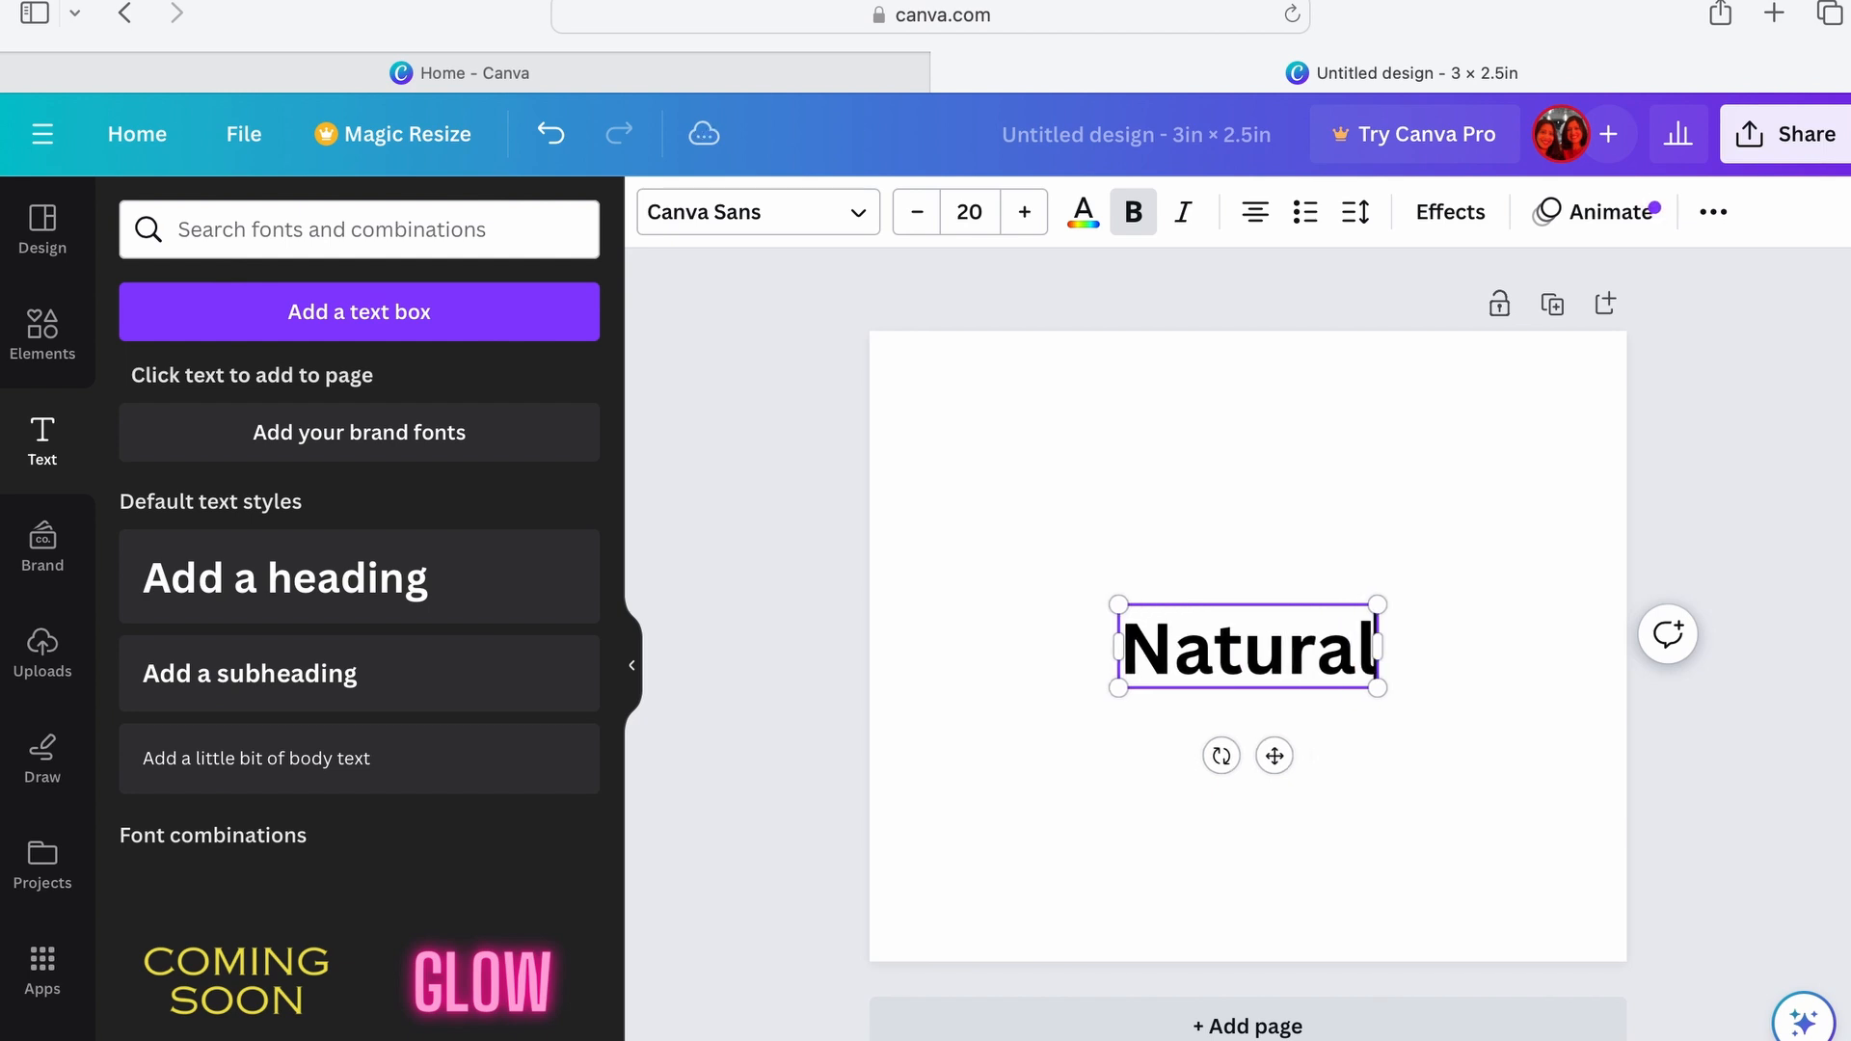
{"action": "type", "text": " Candel"}
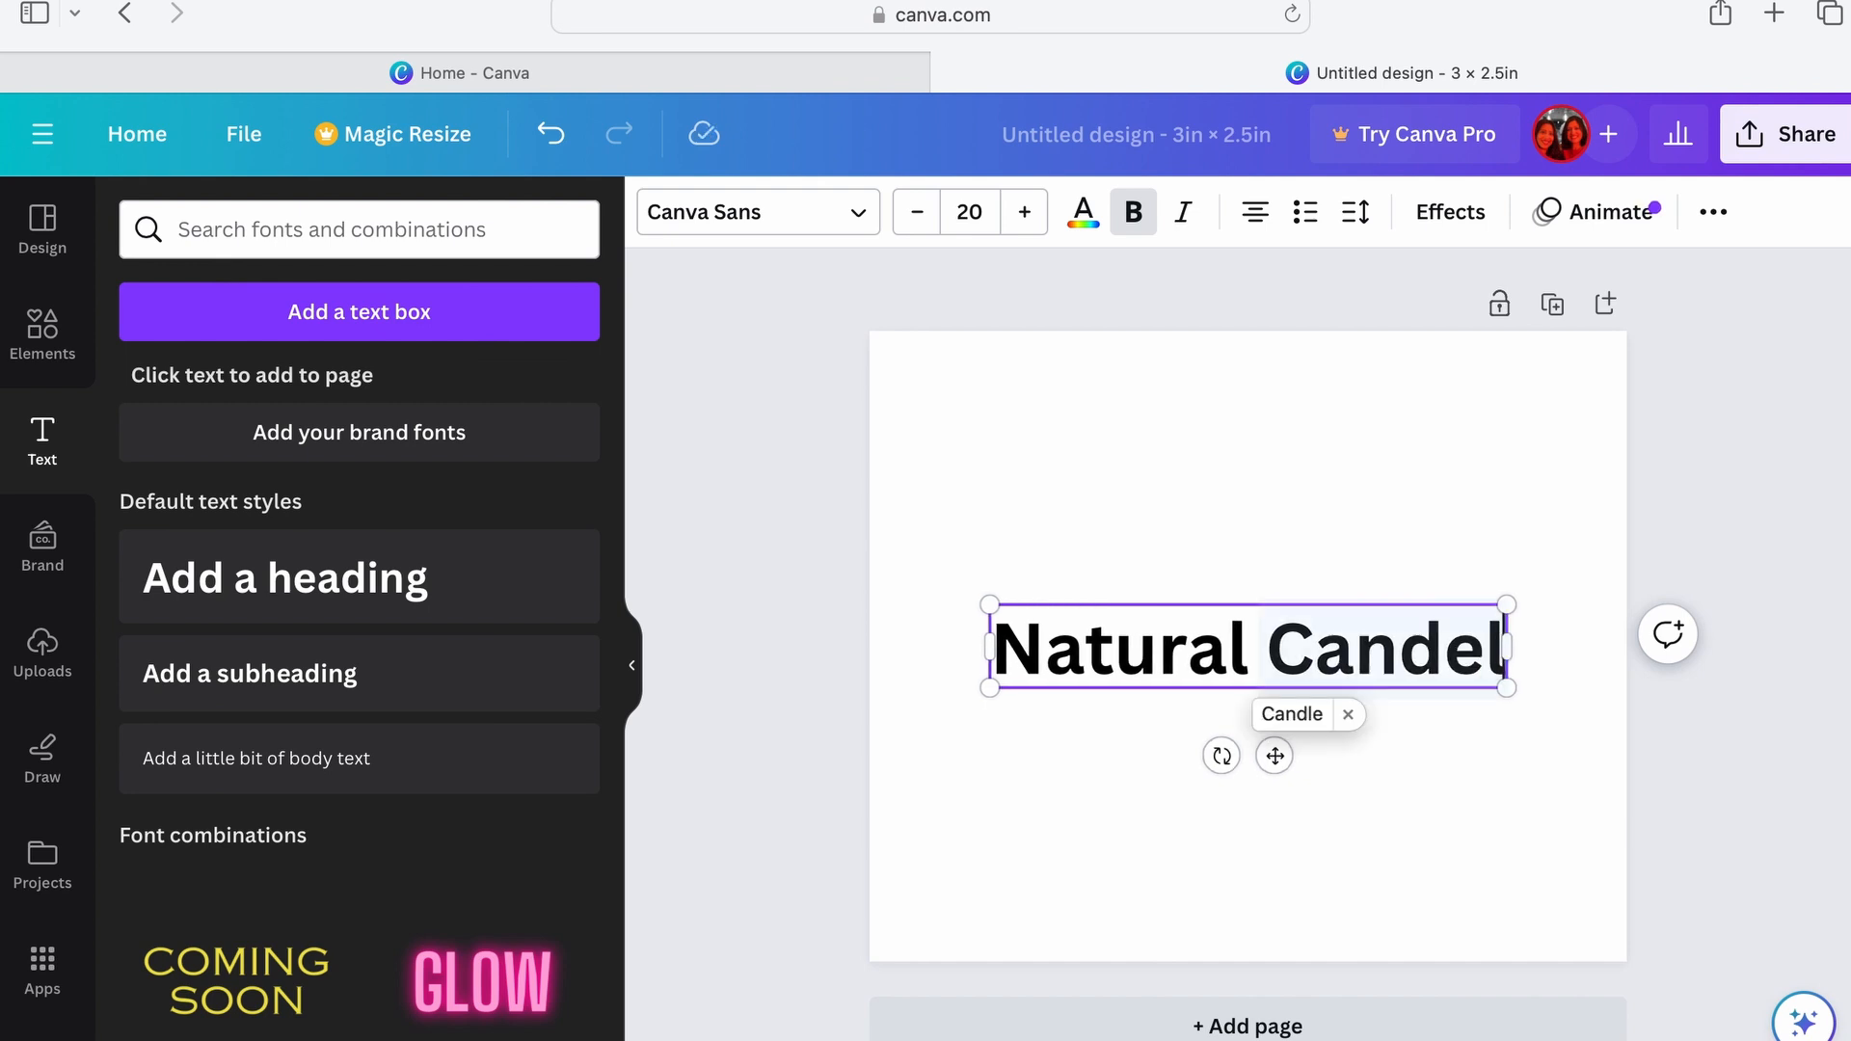
{"action": "key", "text": "BackSpace"}
{"action": "key", "text": "BackSpace"}
{"action": "type", "text": "le C"}
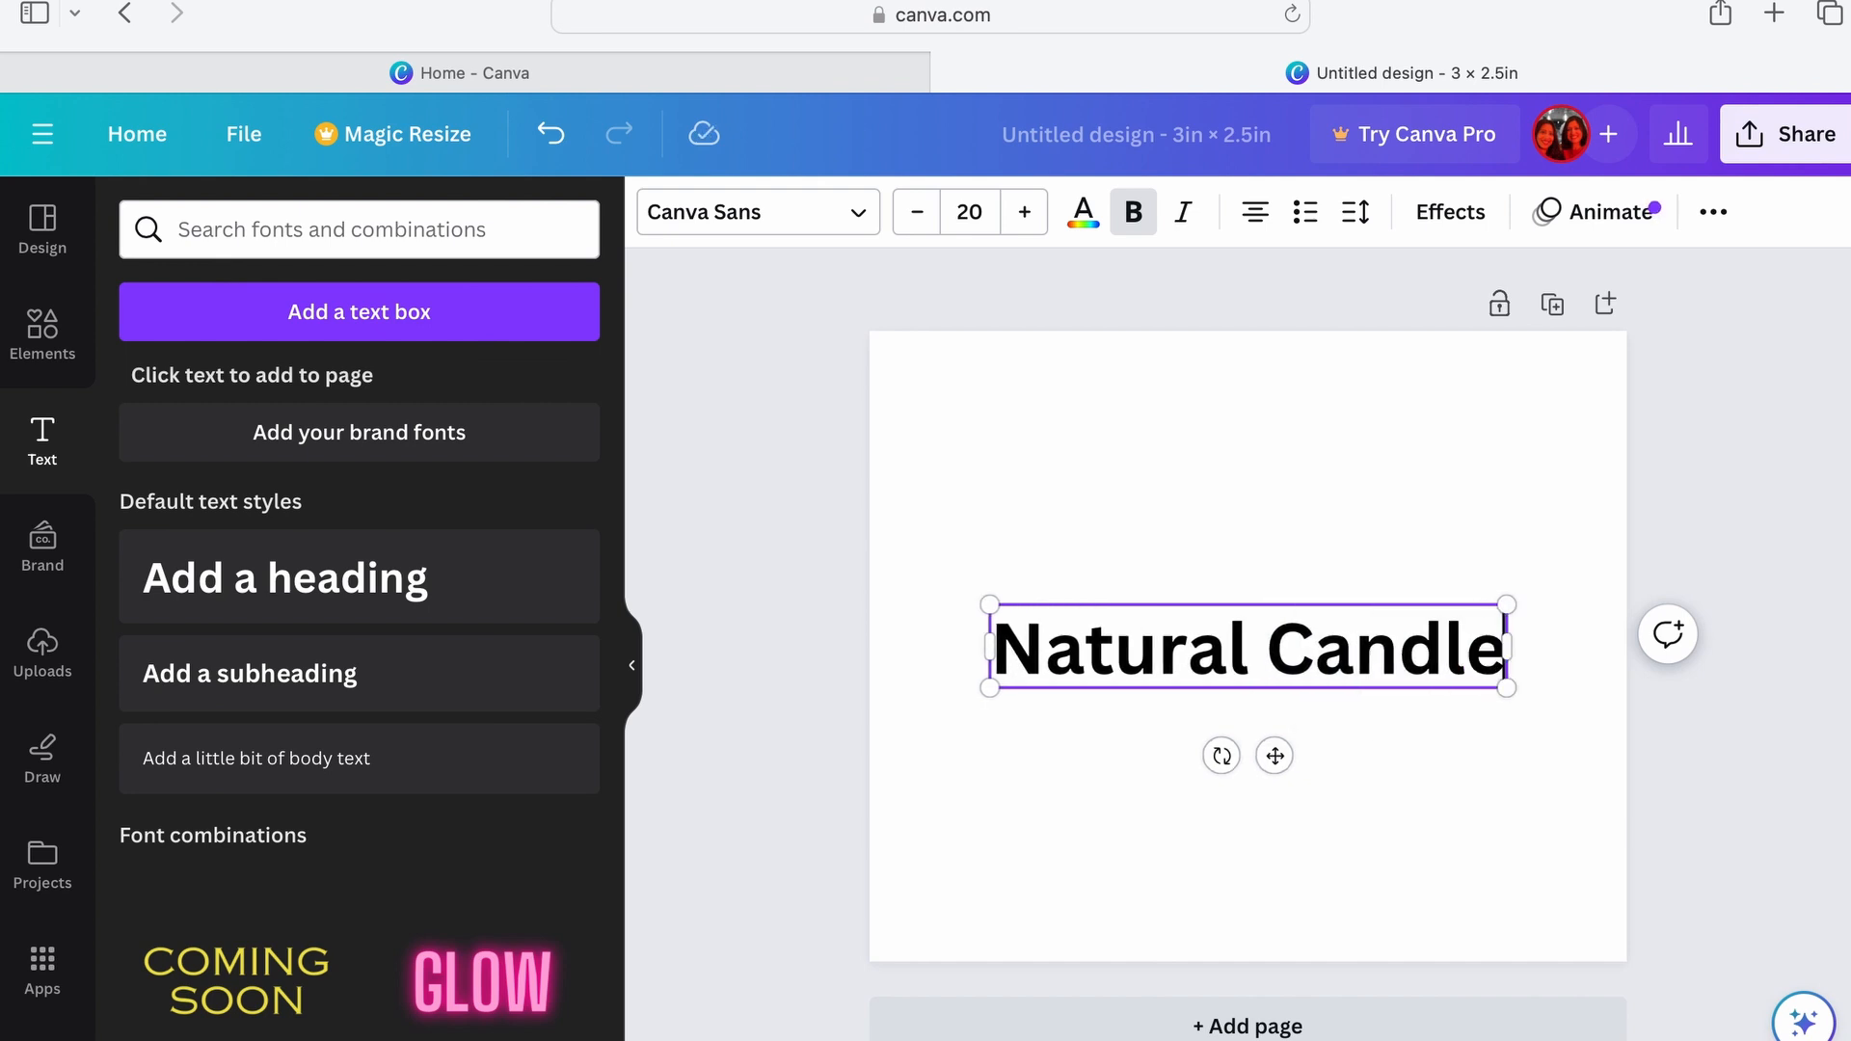
{"action": "type", "text": "o"}
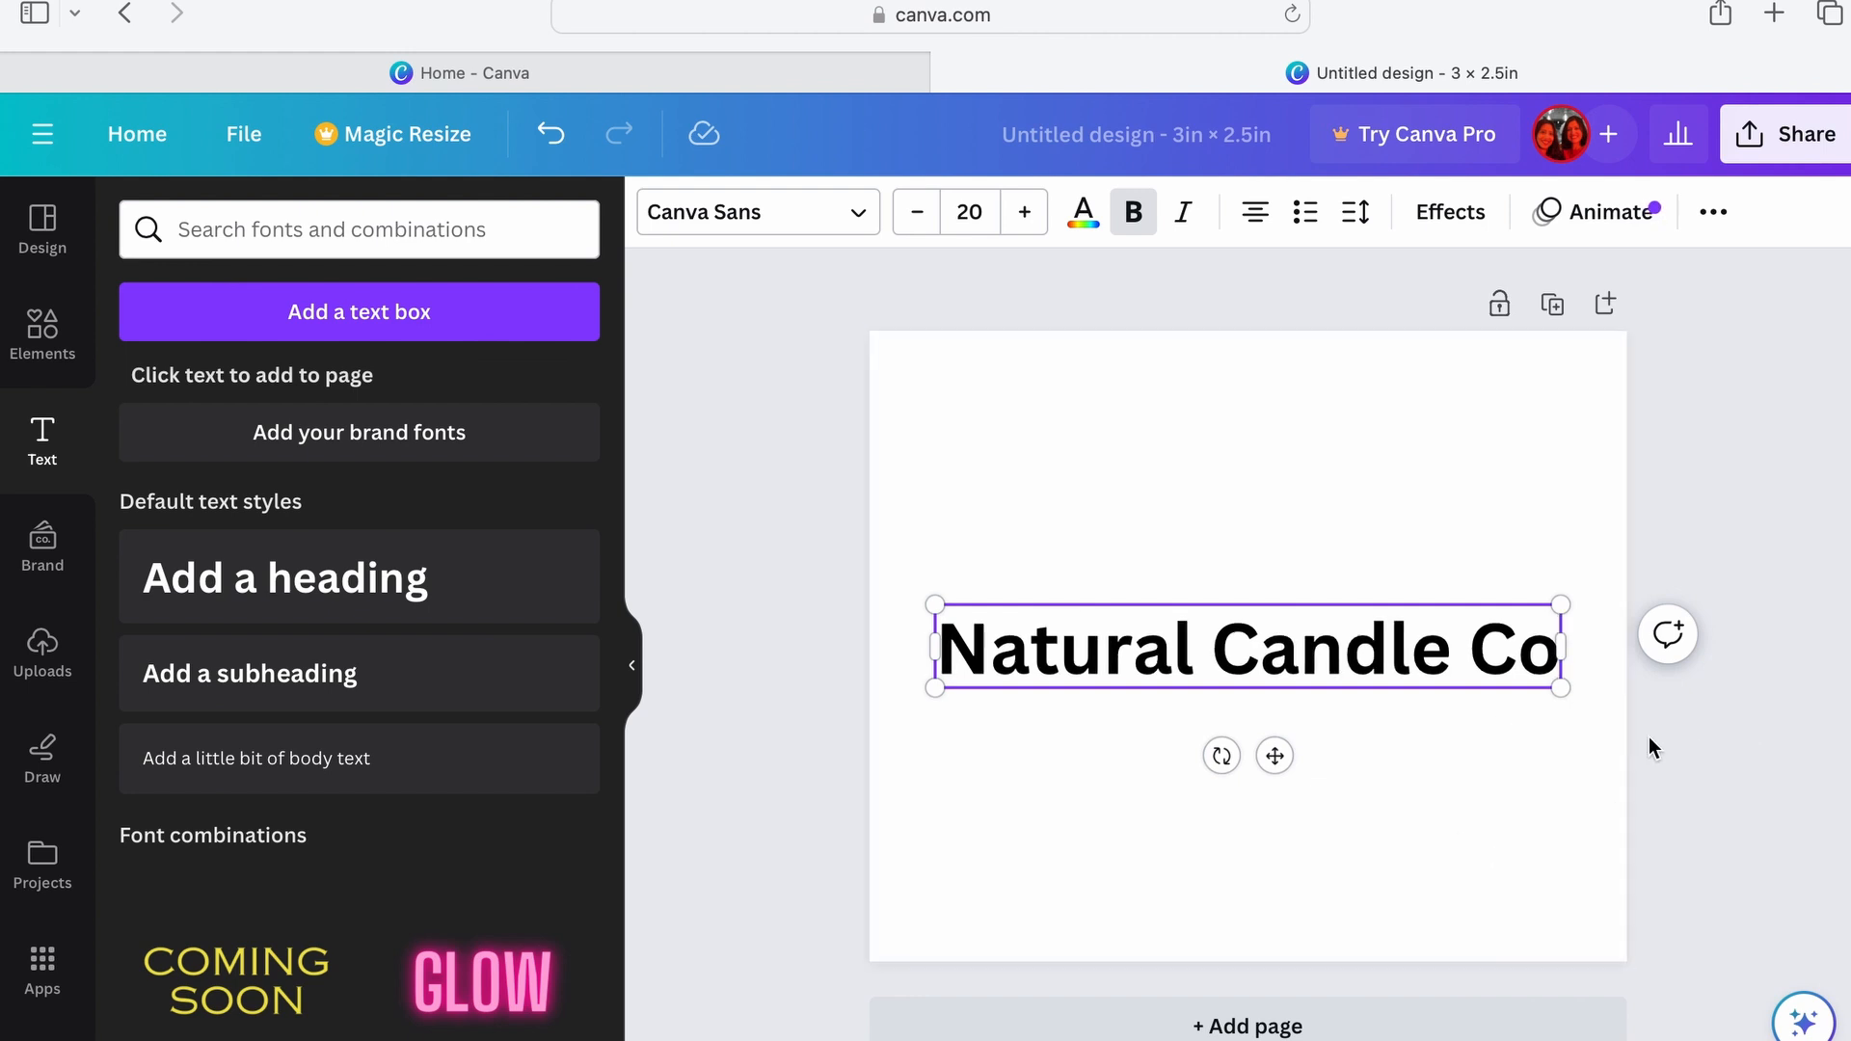
{"action": "left_click", "coordinate": [1561, 771]}
Step: Move the heading to the upper part of the page and widen its letter spacing to slightly under 140, with line spacing at 1.26
{"action": "left_click_drag", "start_coordinate": [1403, 665], "coordinate": [1403, 487]}
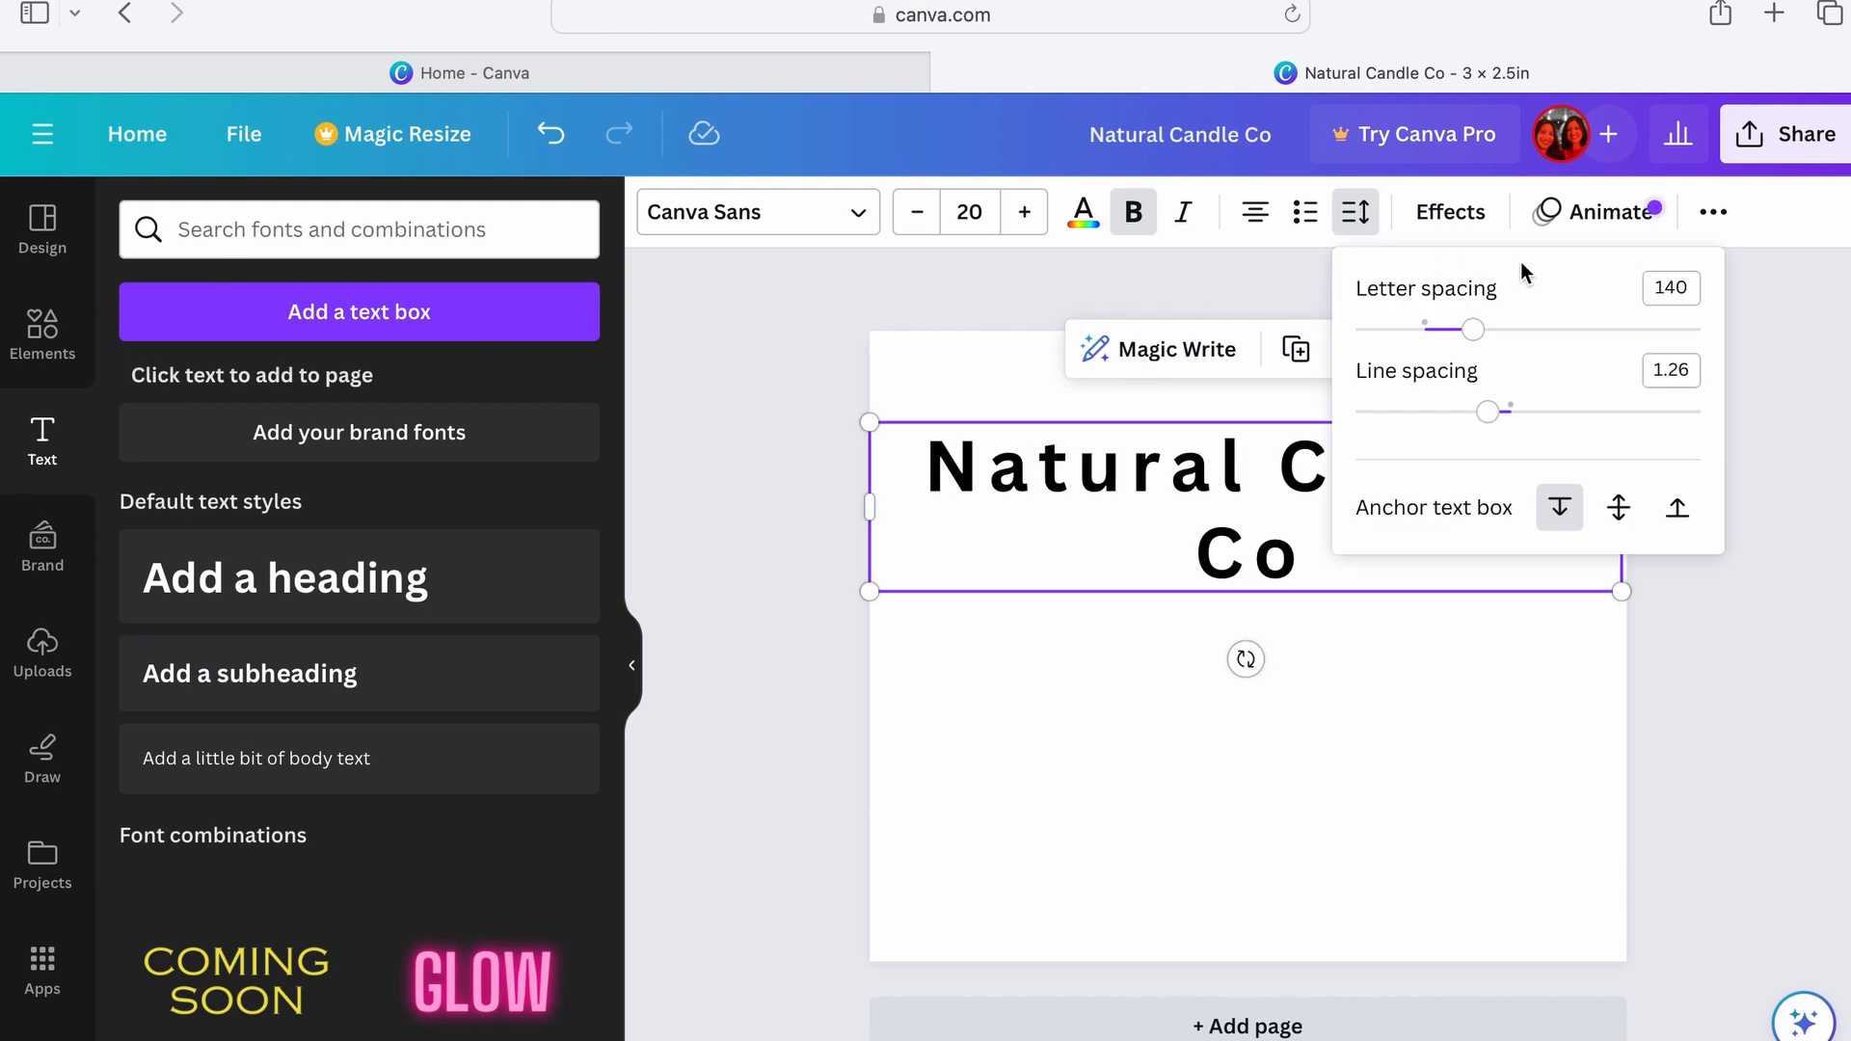
{"action": "left_click_drag", "start_coordinate": [1472, 333], "coordinate": [1464, 332]}
{"action": "left_click", "coordinate": [1408, 781]}
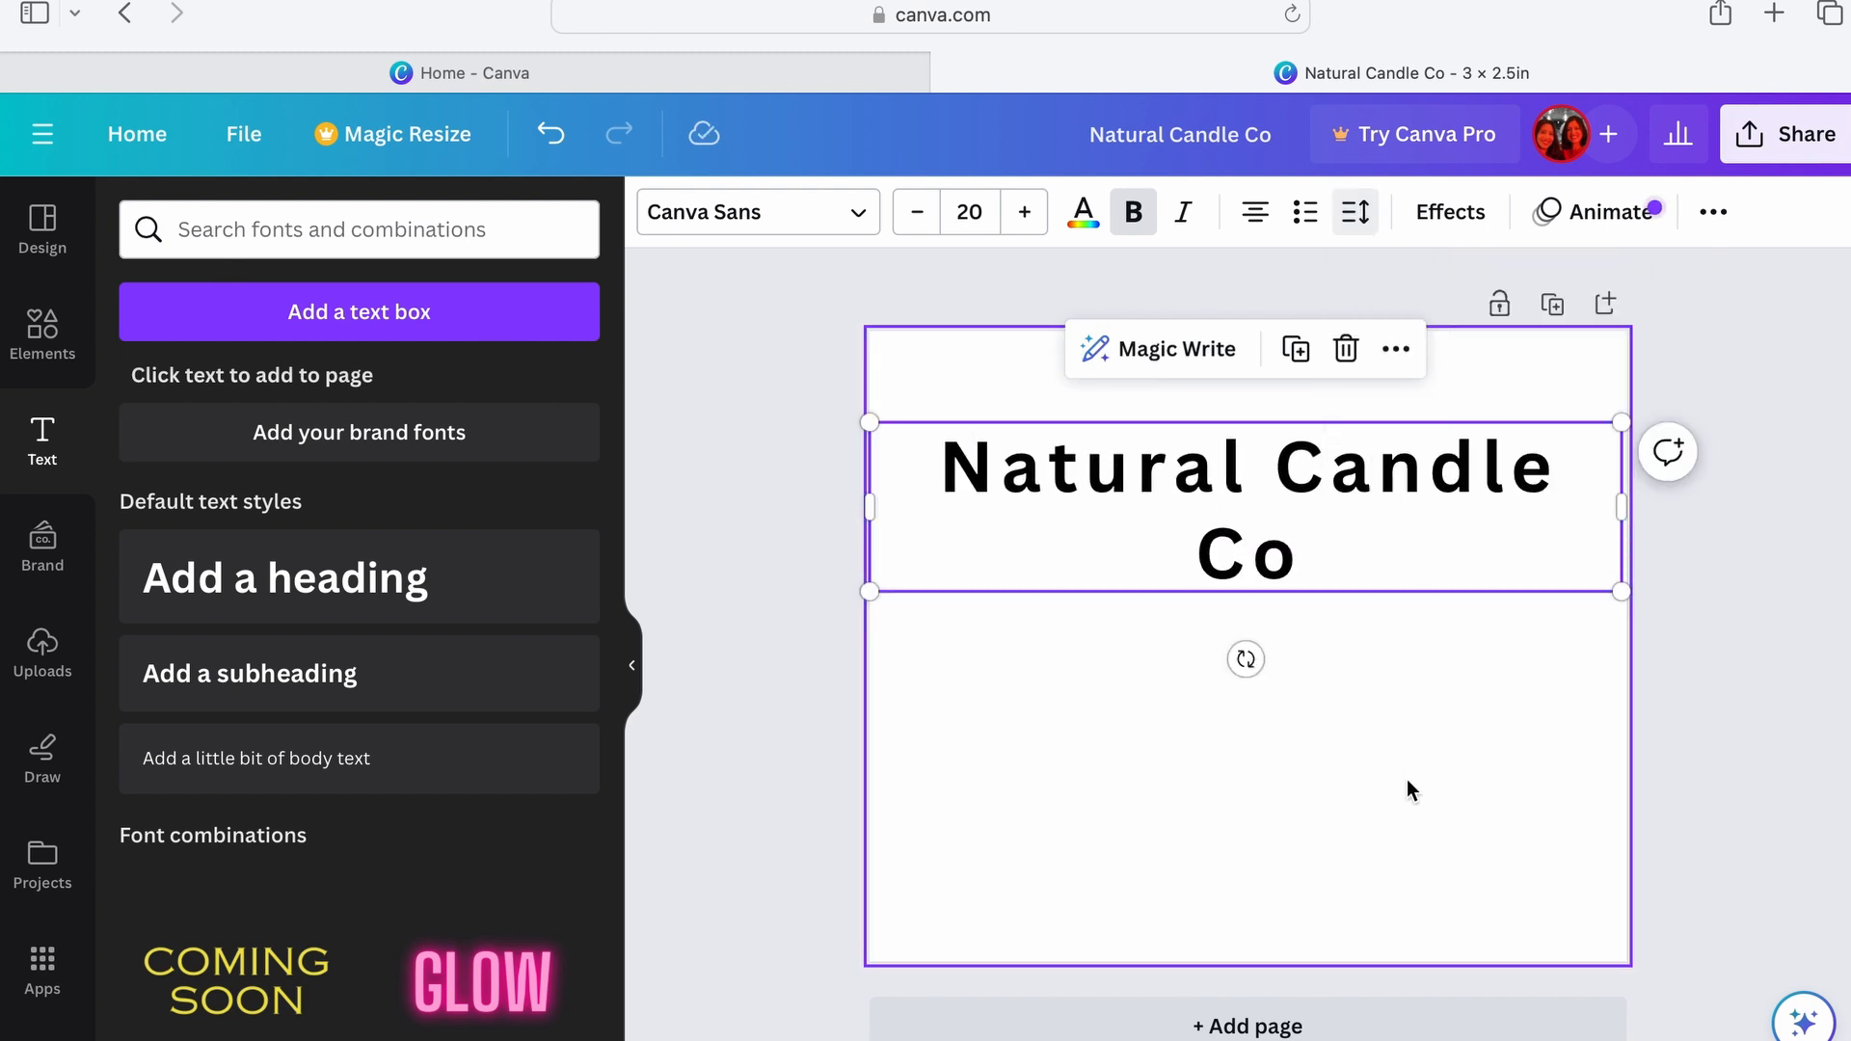
{"action": "left_click", "coordinate": [1408, 781]}
Step: Change the "Natural Candle Co" heading's font to Mansalva from the Handwriting fonts
{"action": "left_click", "coordinate": [1321, 563]}
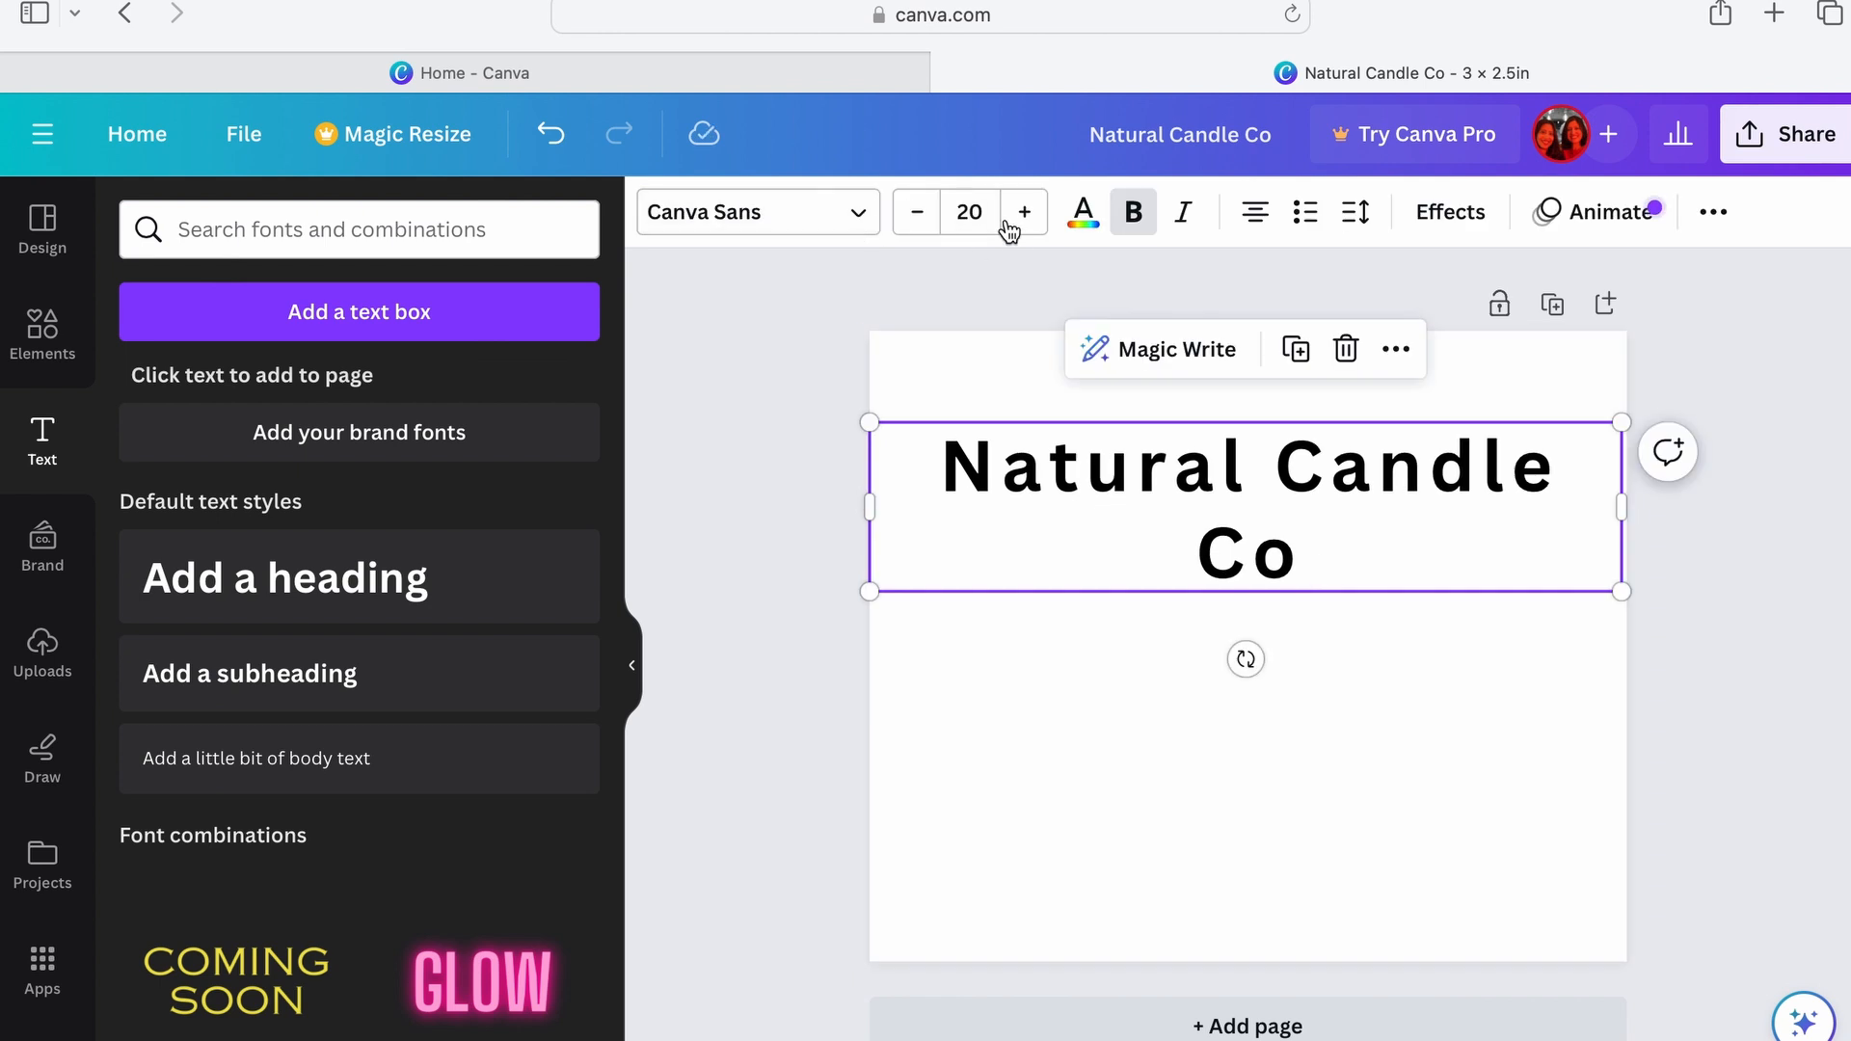
{"action": "left_click", "coordinate": [803, 226]}
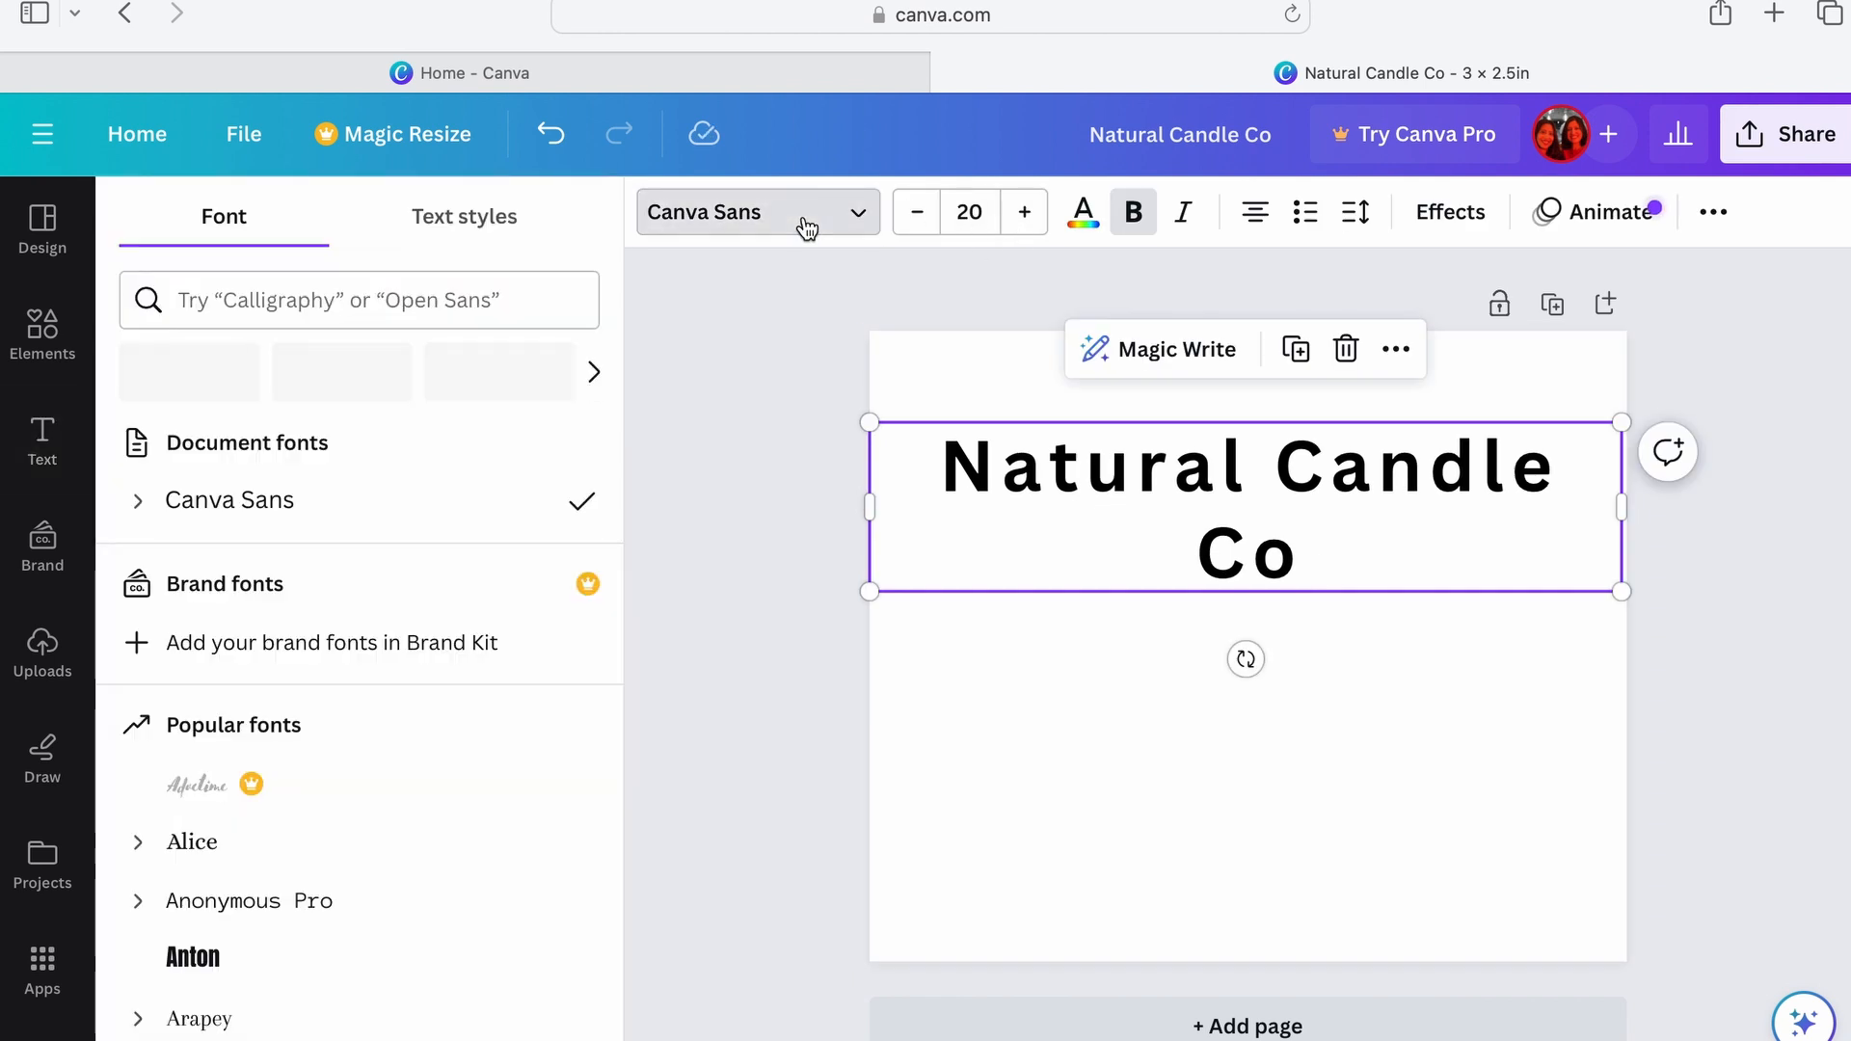
{"action": "left_click", "coordinate": [181, 393]}
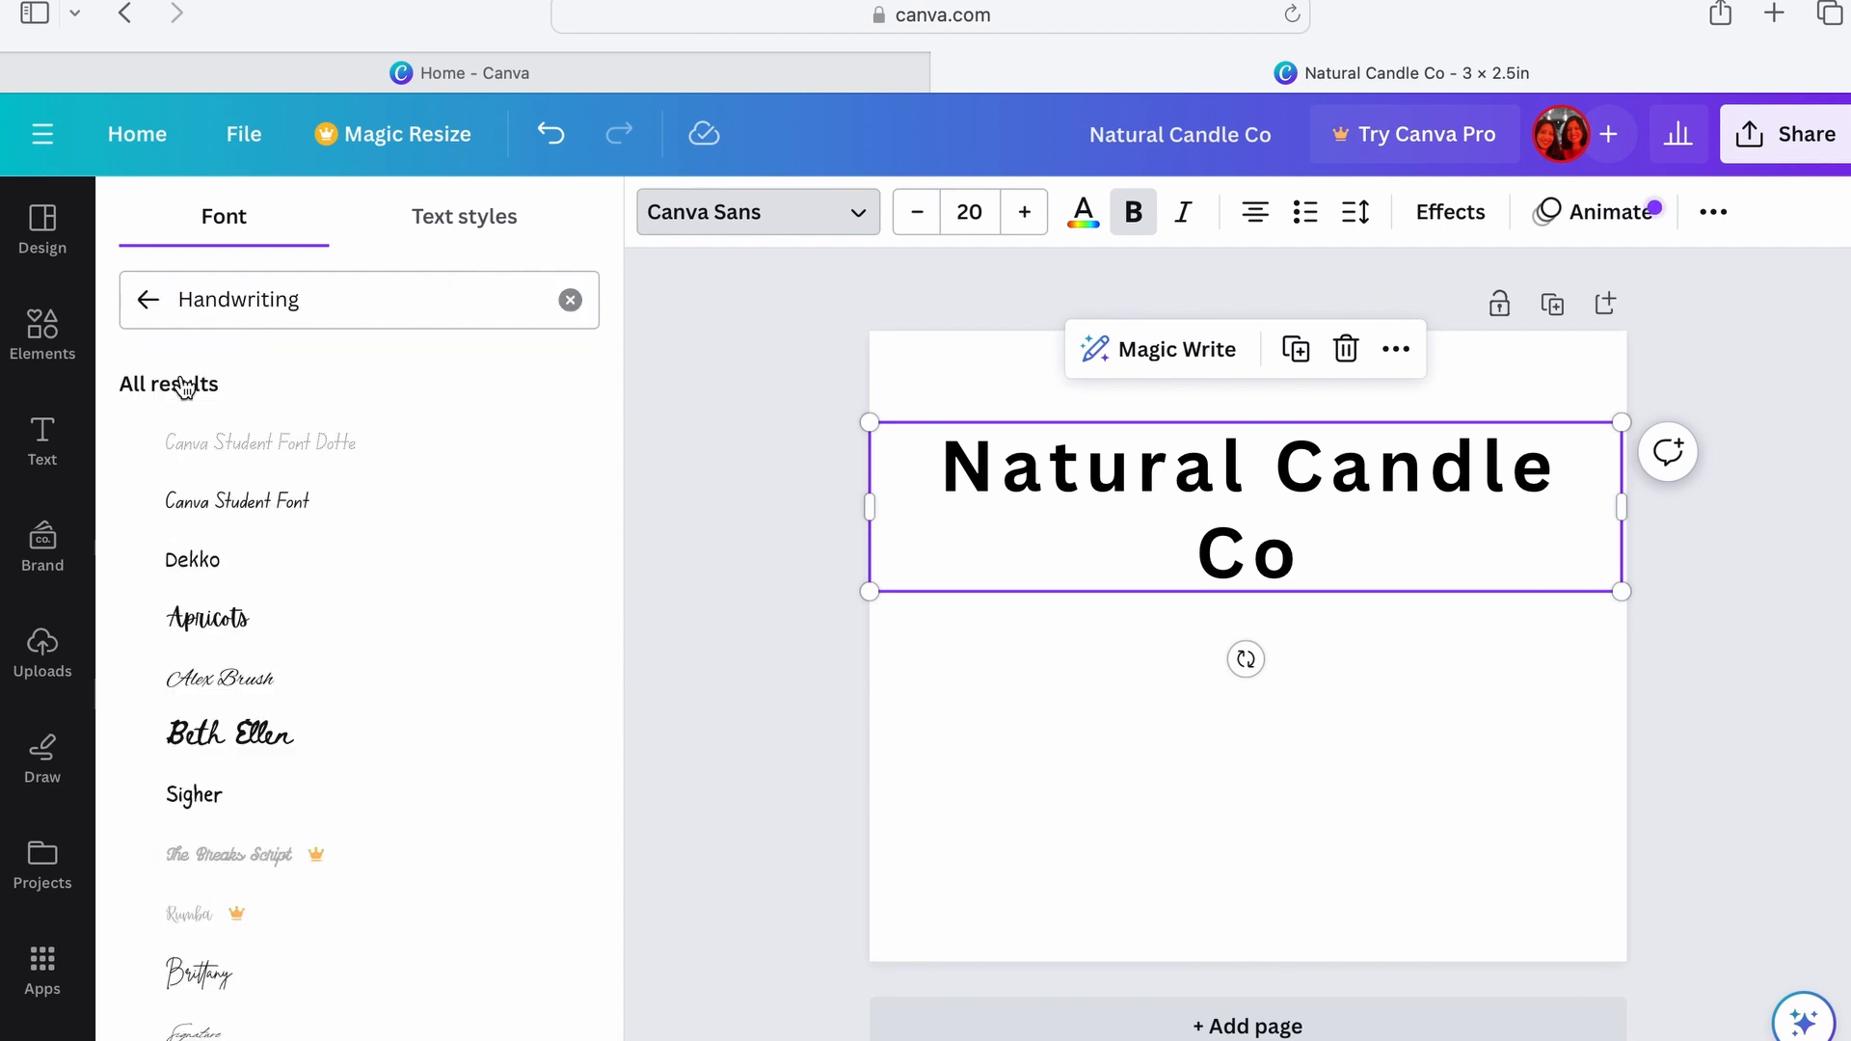
{"action": "scroll", "coordinate": [236, 713], "scroll_direction": "down", "scroll_amount": 6}
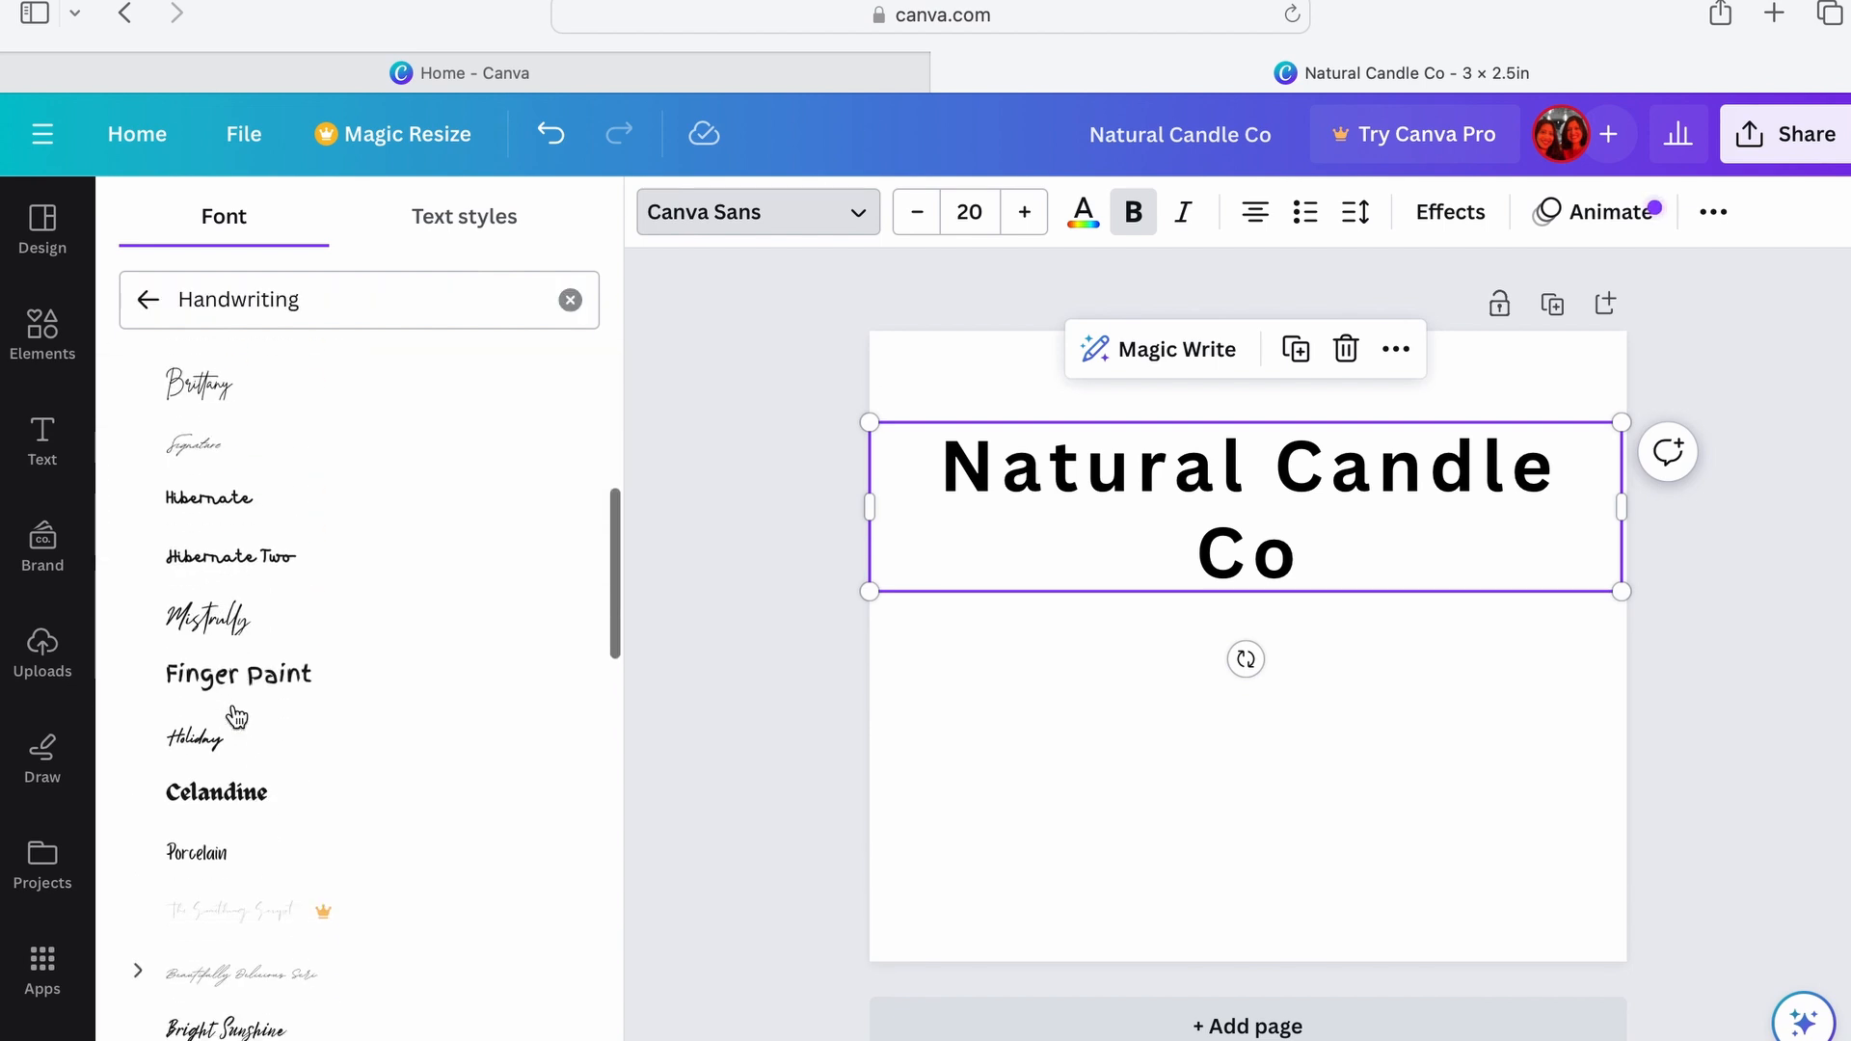
{"action": "scroll", "coordinate": [236, 713], "scroll_direction": "down", "scroll_amount": 4}
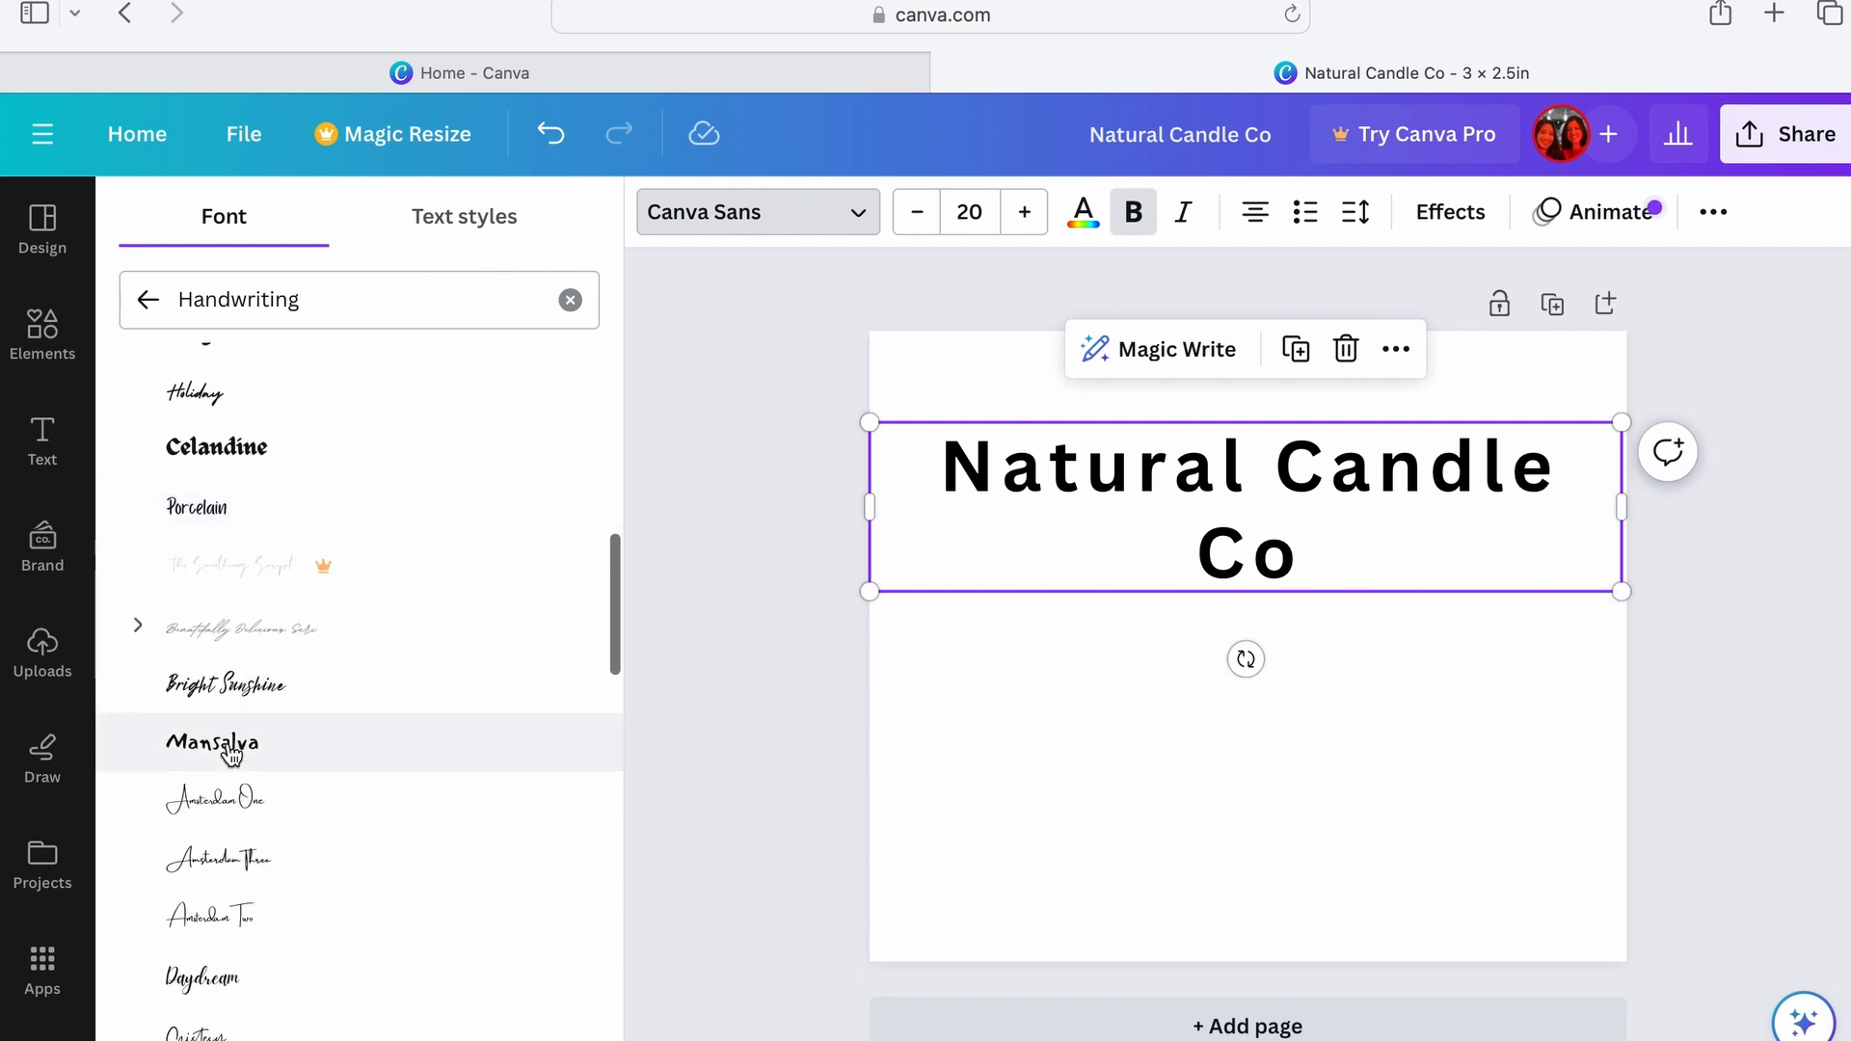
{"action": "left_click", "coordinate": [231, 744]}
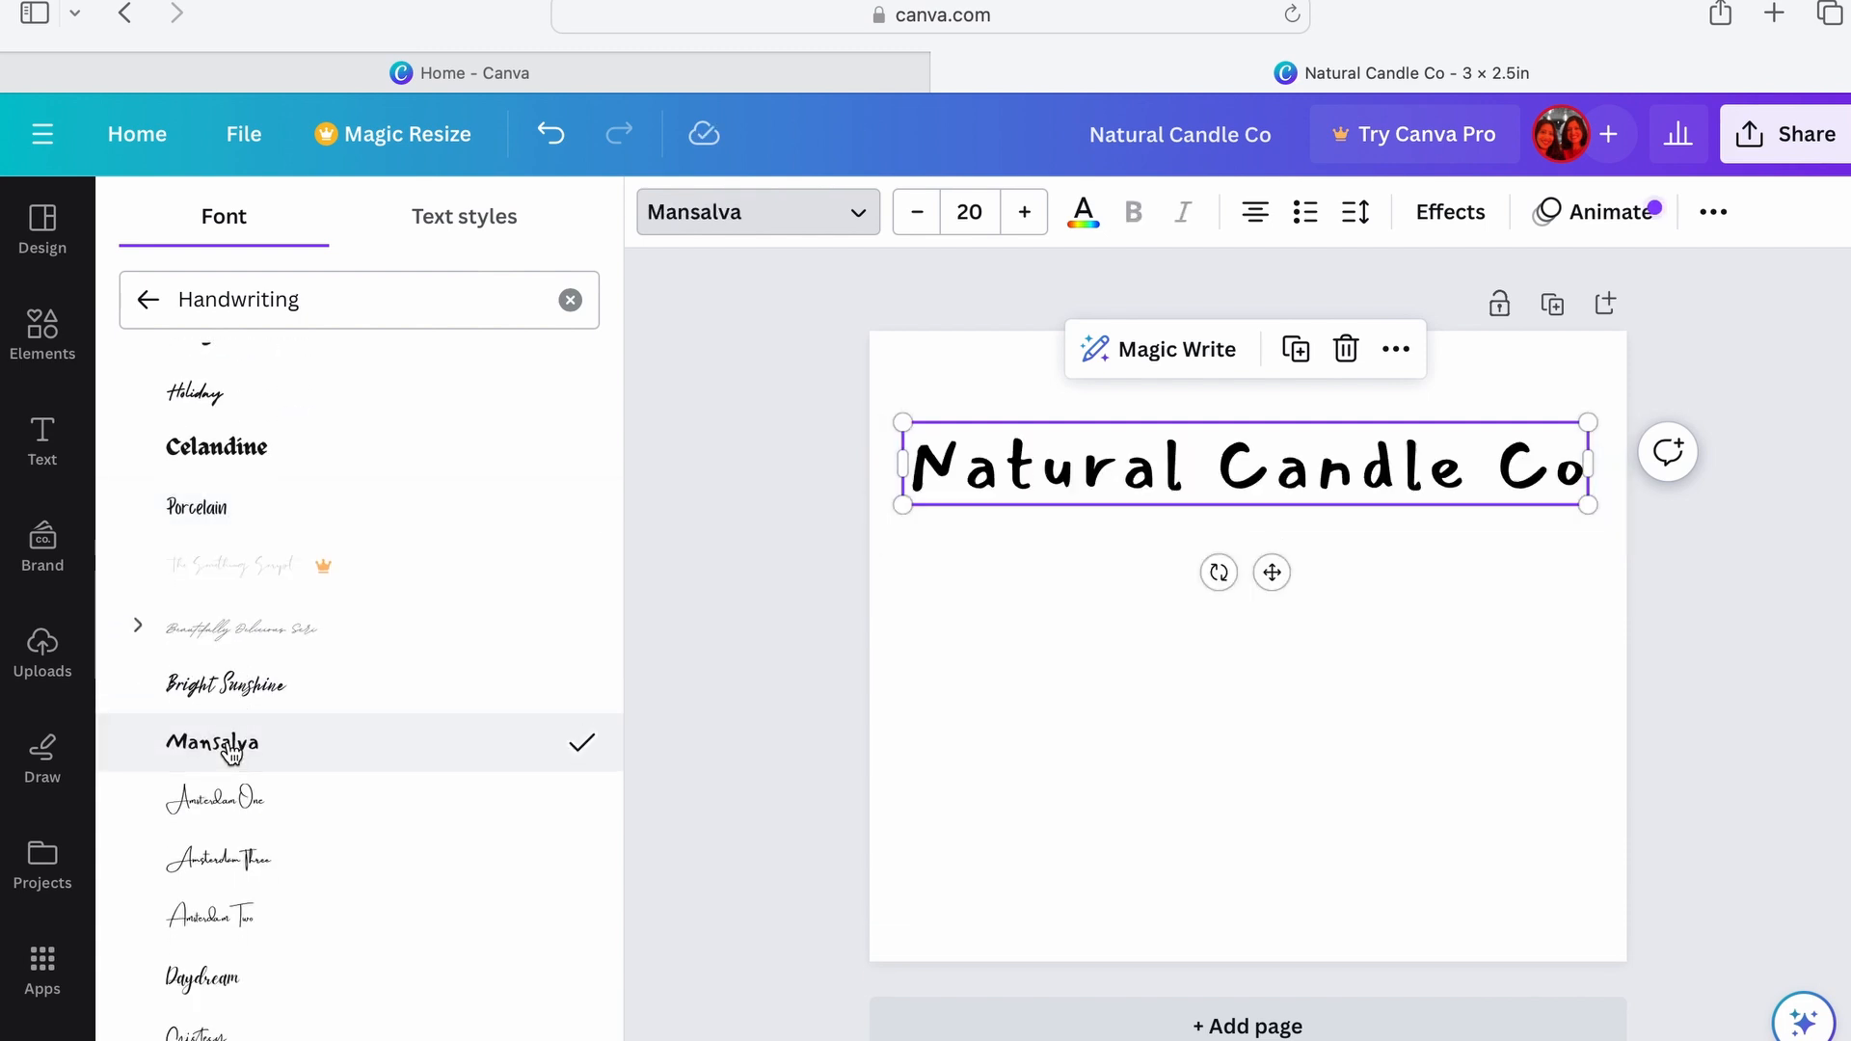
Step: Leave the Handwriting font results and browse the general list of popular fonts for alternatives to Mansalva
{"action": "left_click", "coordinate": [147, 306]}
{"action": "scroll", "coordinate": [322, 439], "scroll_direction": "down", "scroll_amount": 4}
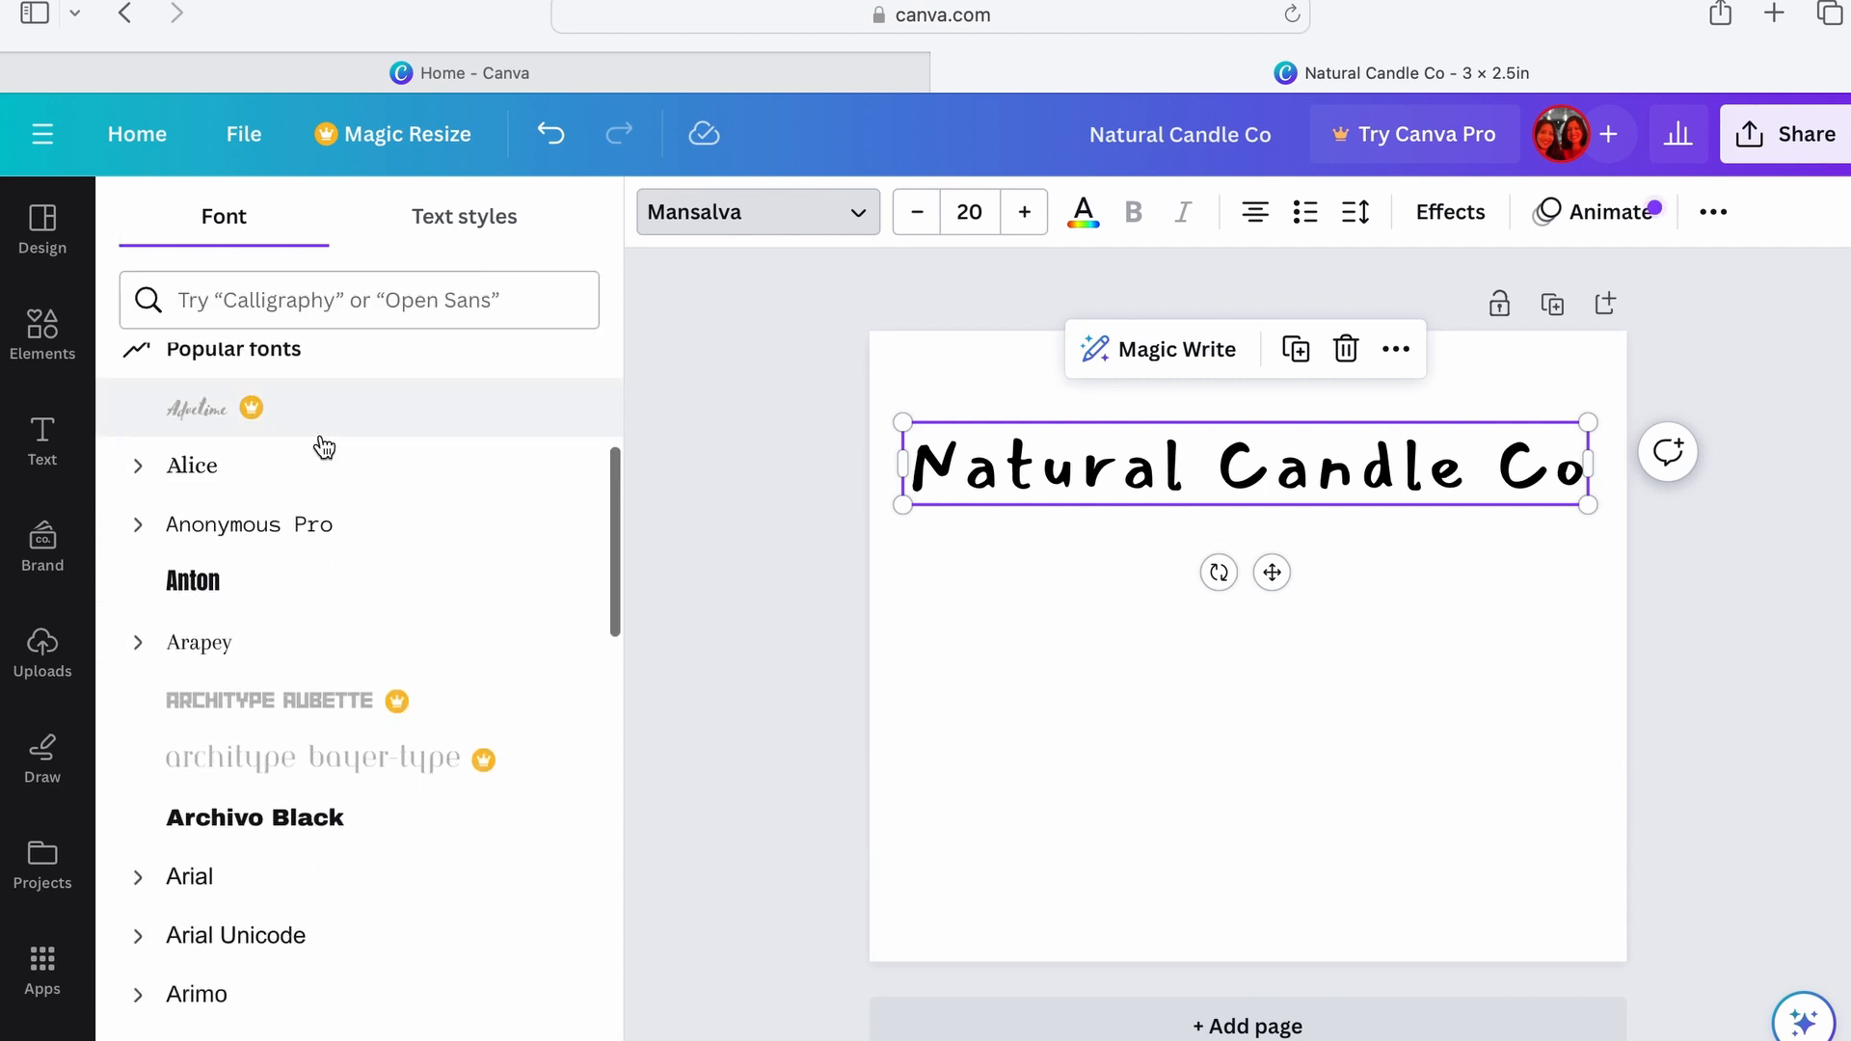
{"action": "scroll", "coordinate": [322, 443], "scroll_direction": "up", "scroll_amount": 1}
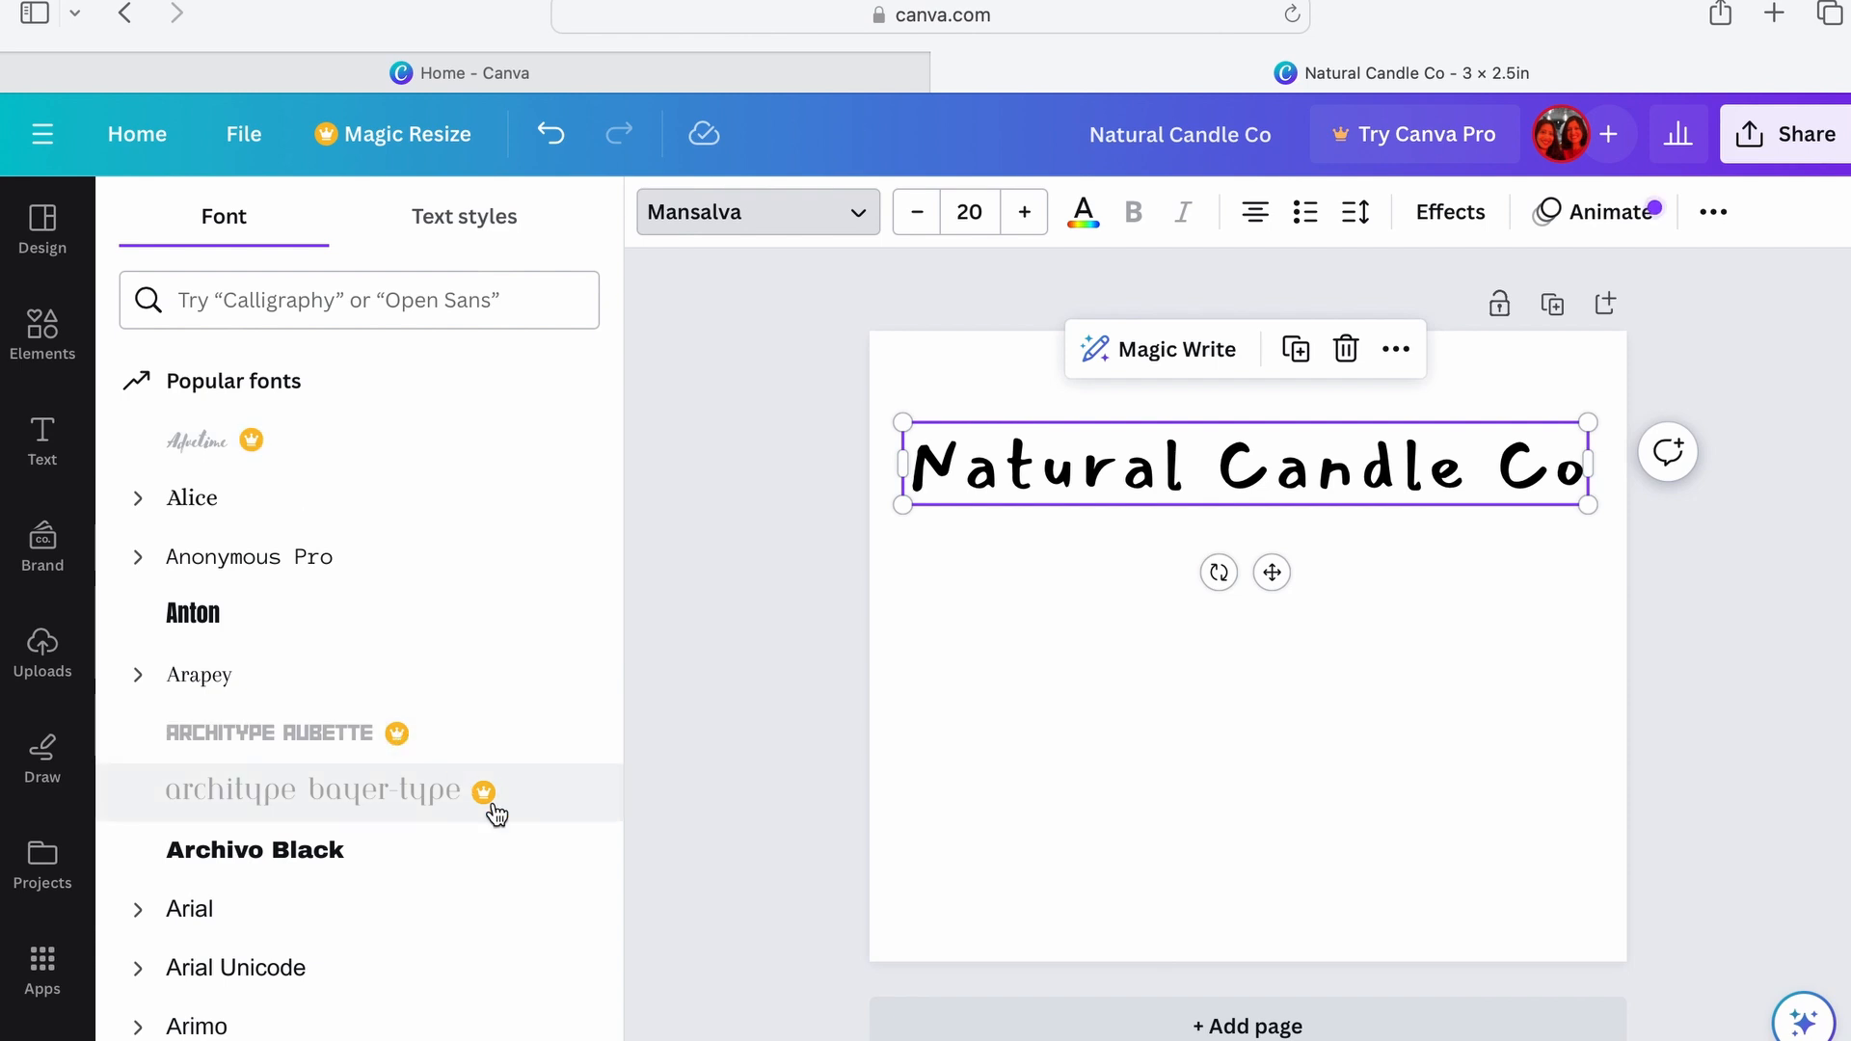
{"action": "scroll", "coordinate": [416, 843], "scroll_direction": "down", "scroll_amount": 5}
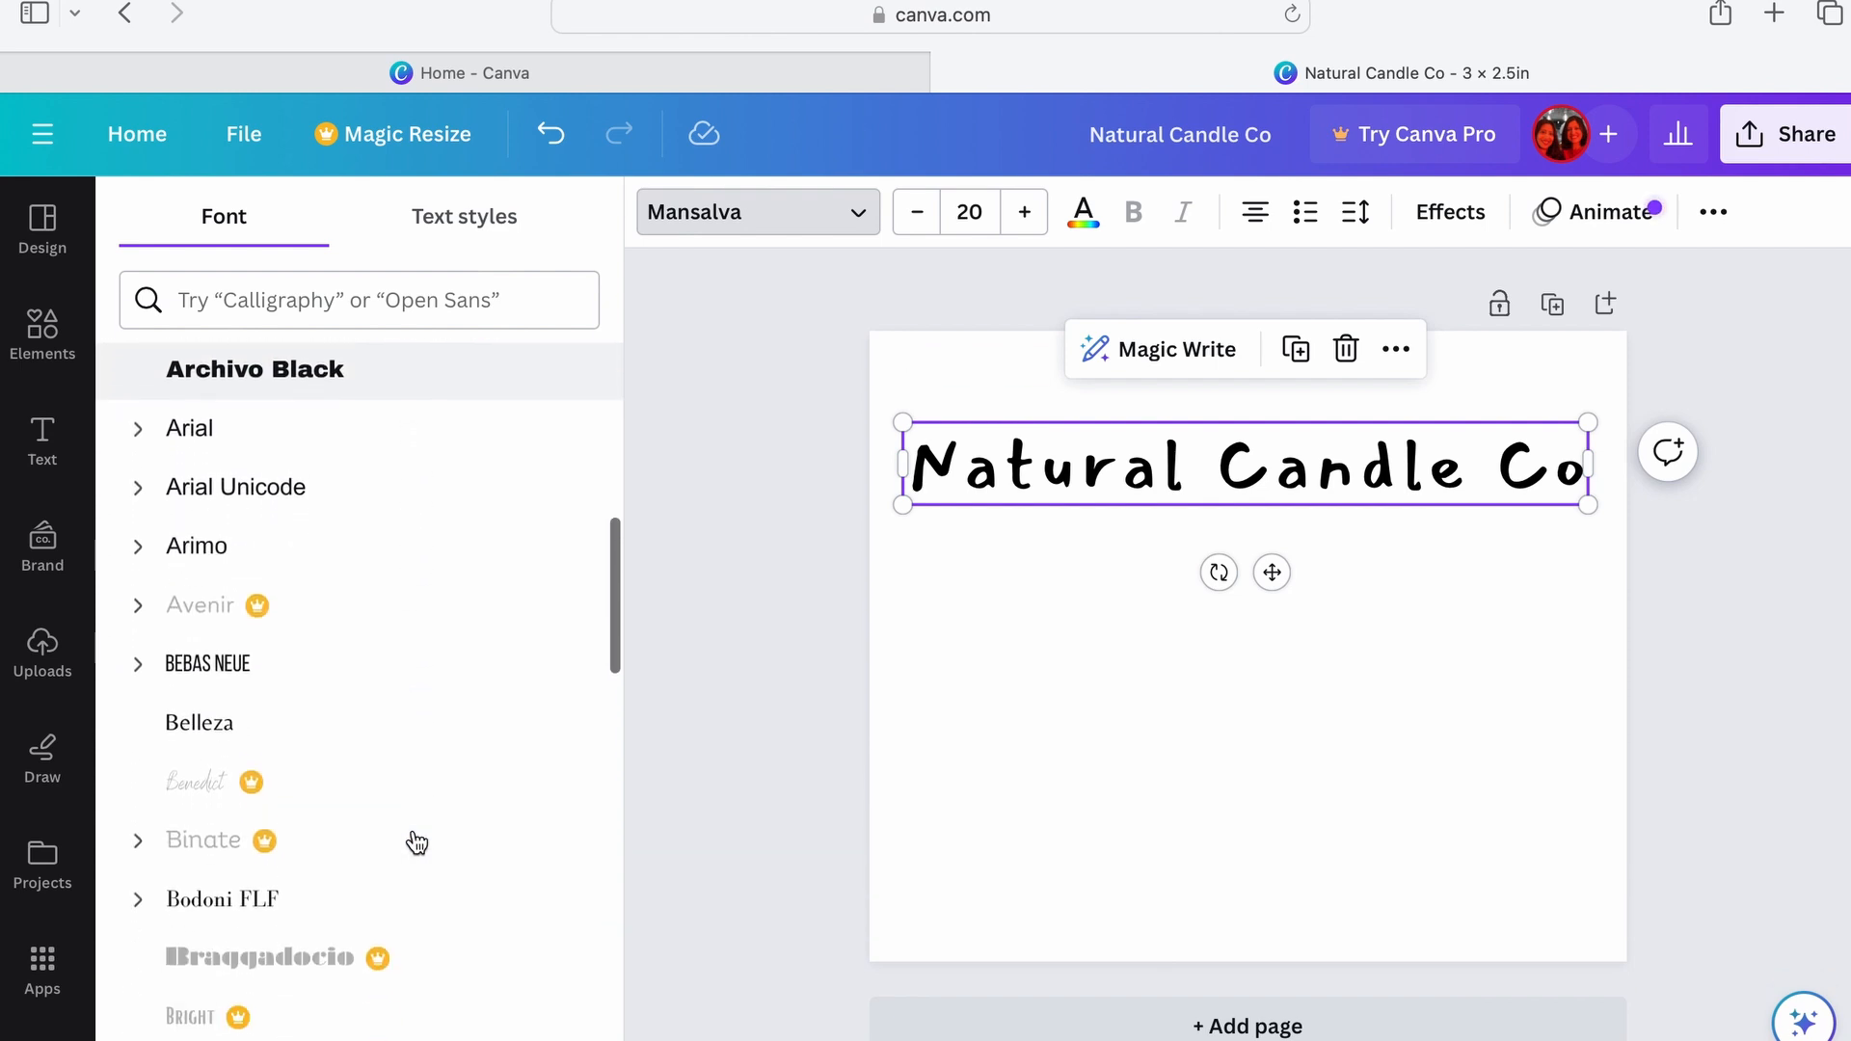
{"action": "scroll", "coordinate": [416, 843], "scroll_direction": "down", "scroll_amount": 5}
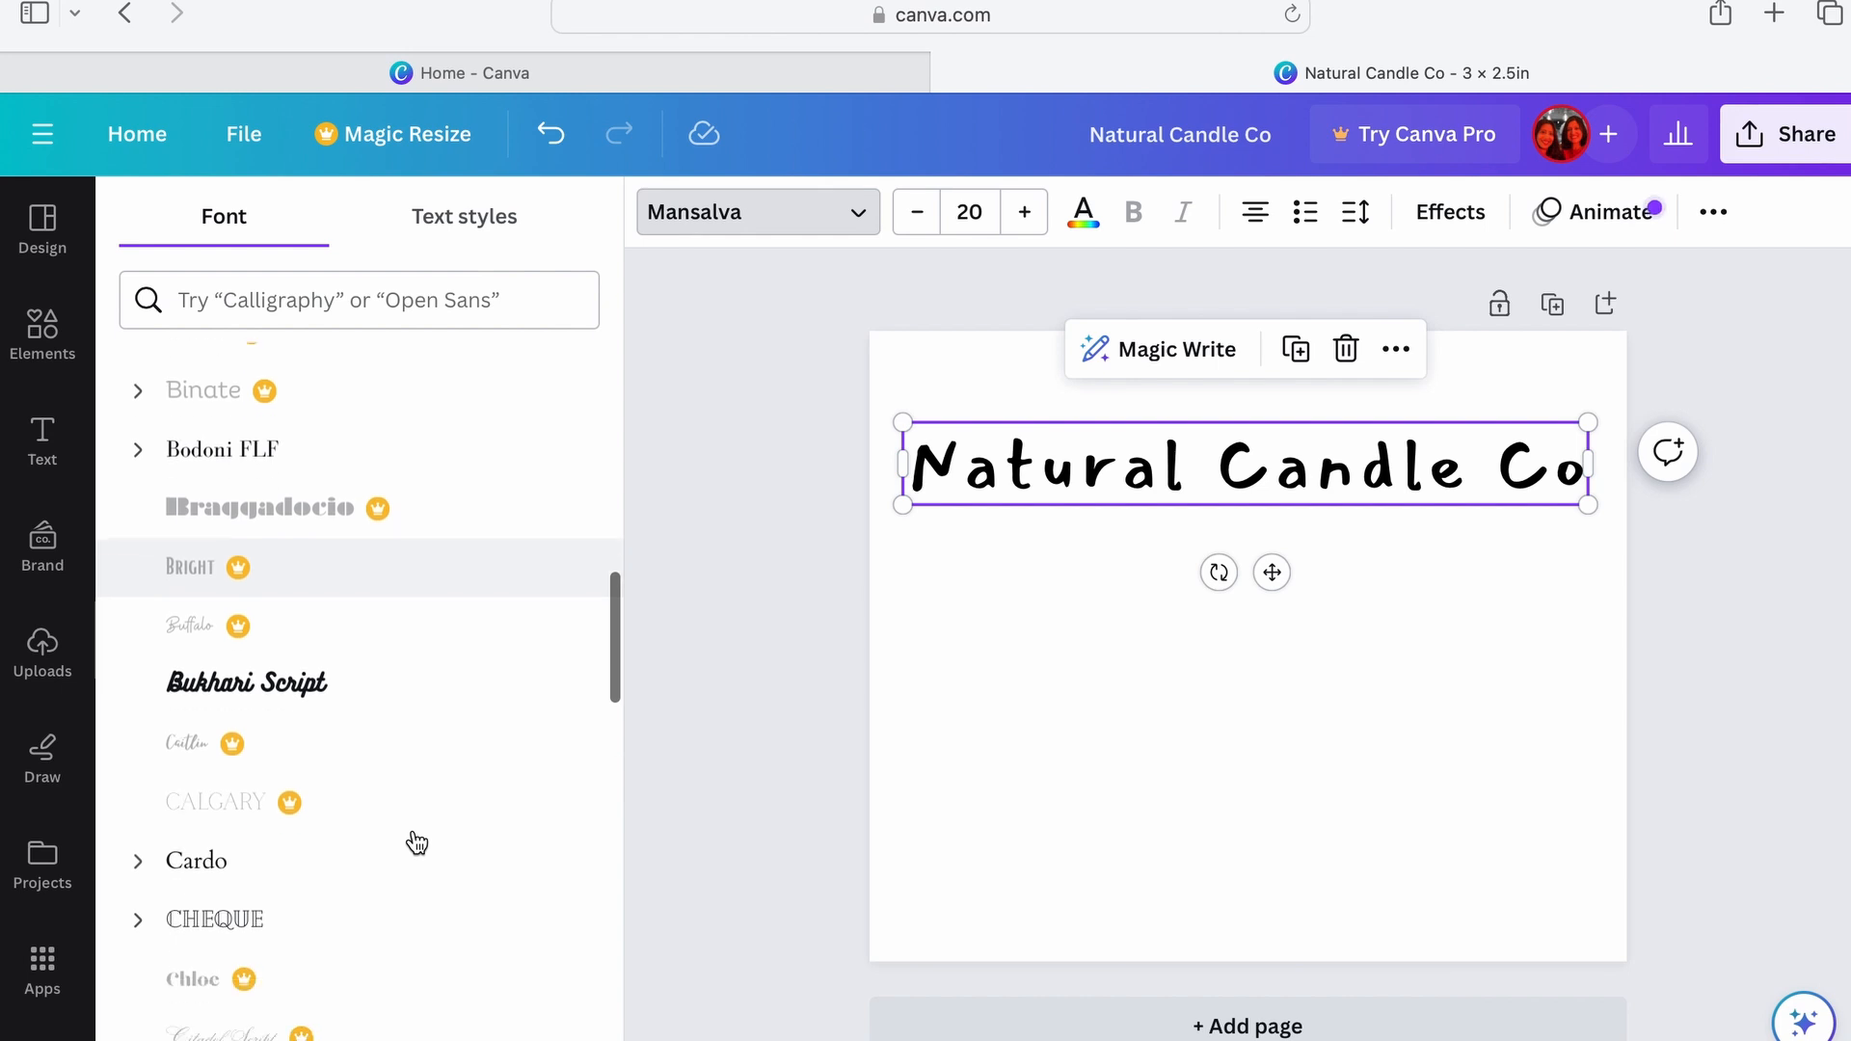
{"action": "scroll", "coordinate": [416, 844], "scroll_direction": "down", "scroll_amount": 3}
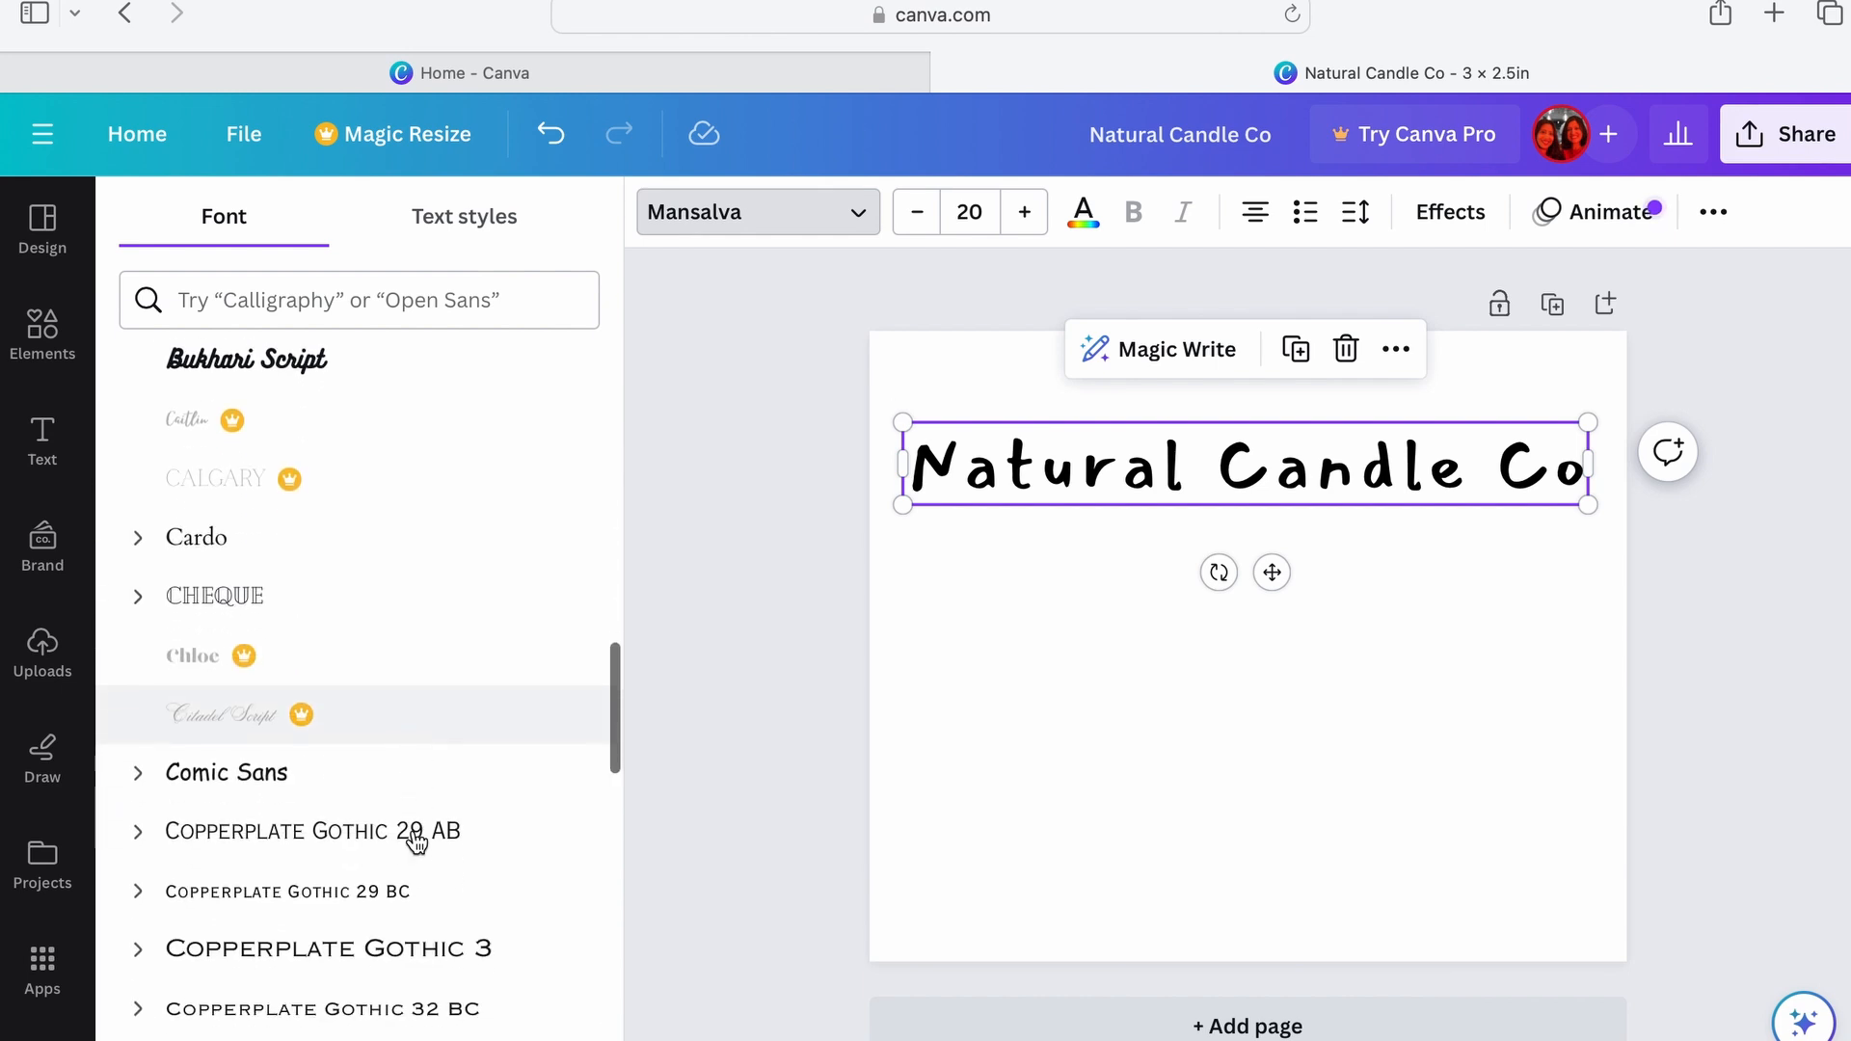
{"action": "scroll", "coordinate": [416, 844], "scroll_direction": "down", "scroll_amount": 5}
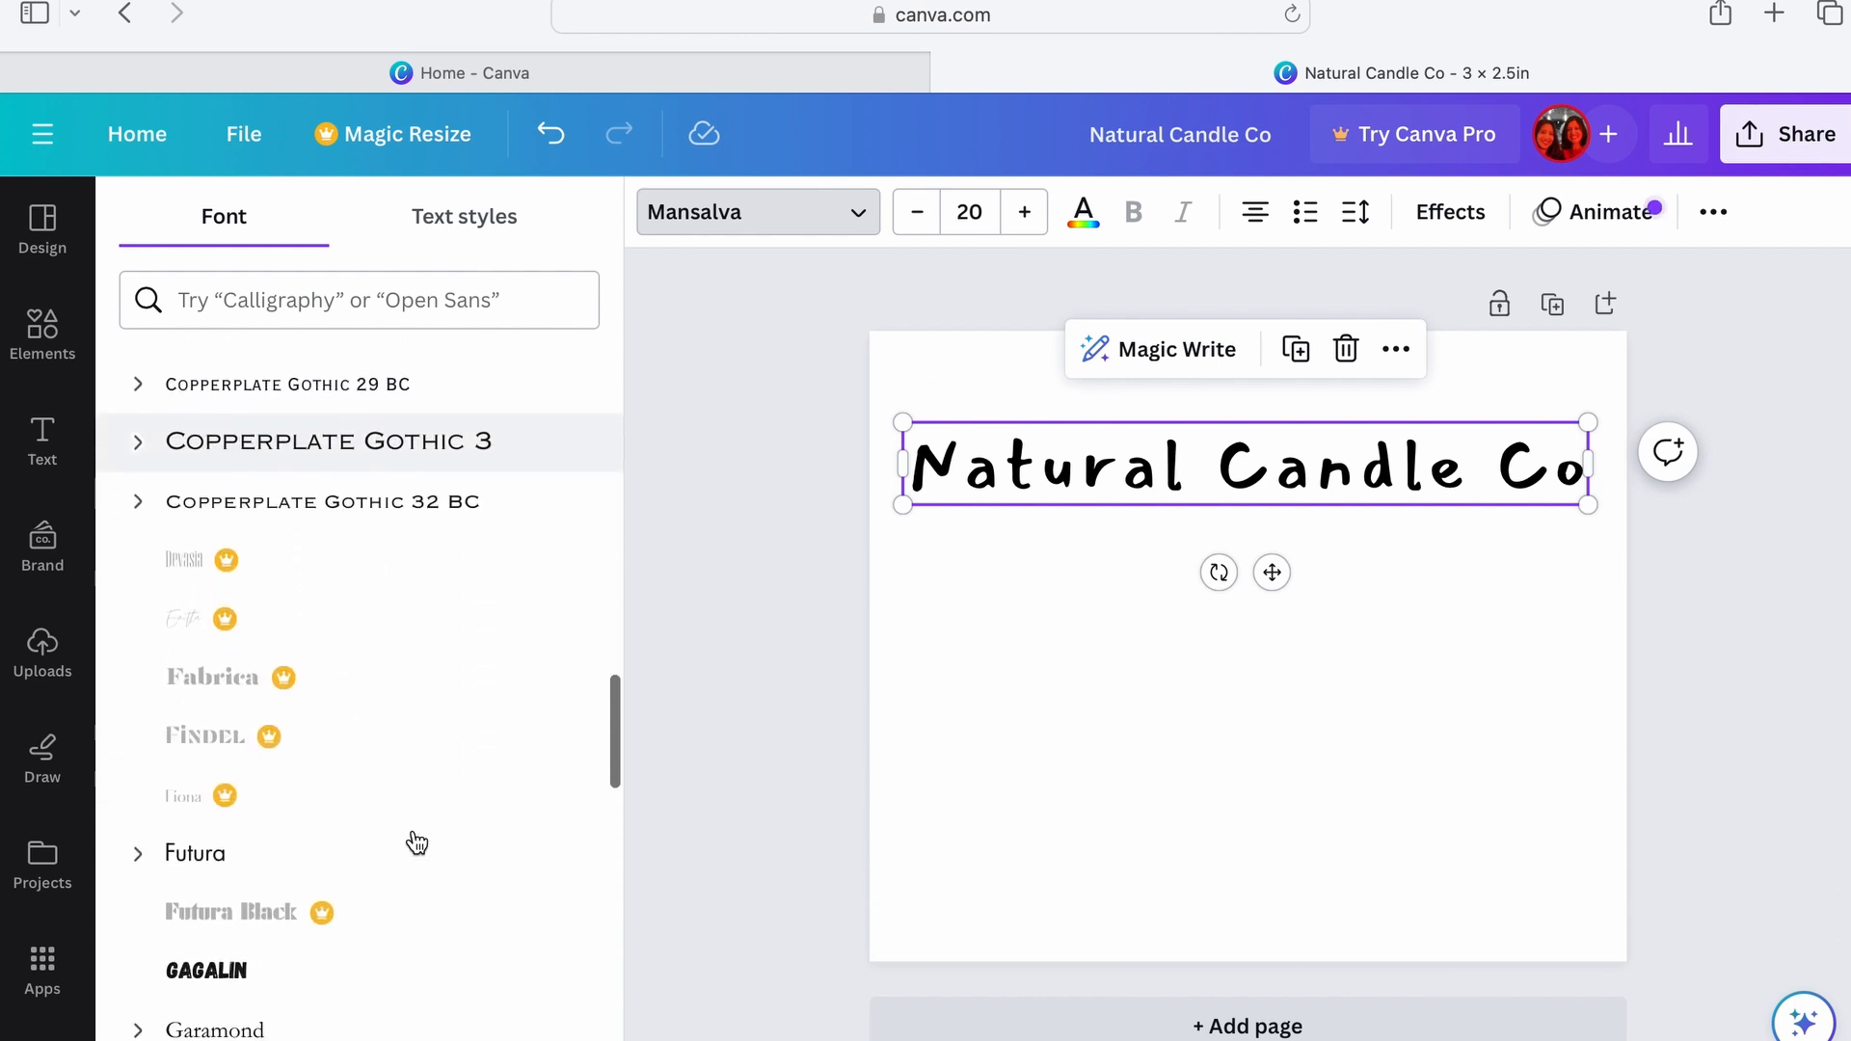
{"action": "scroll", "coordinate": [280, 880], "scroll_direction": "down", "scroll_amount": 3}
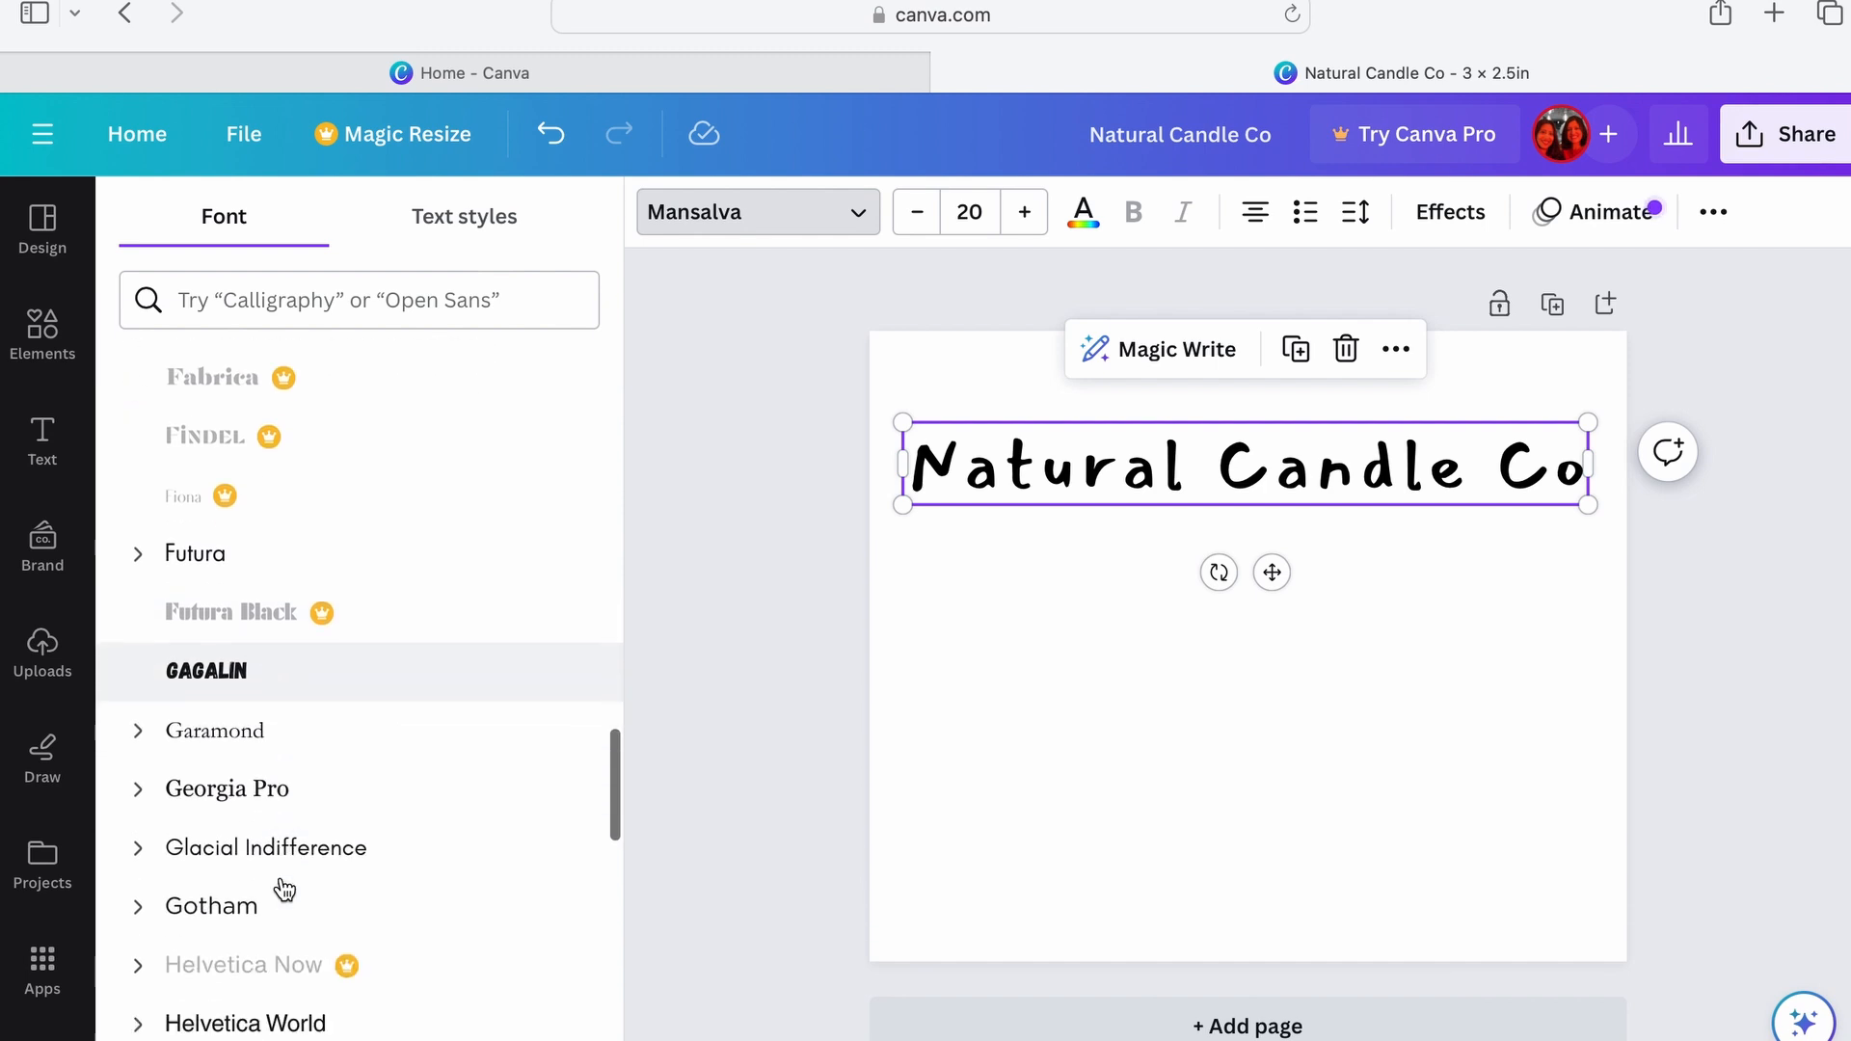
Step: Scale the "Natural Candle Co" heading down to size 17.3 and break the line before "Co"
{"action": "left_click", "coordinate": [1443, 496]}
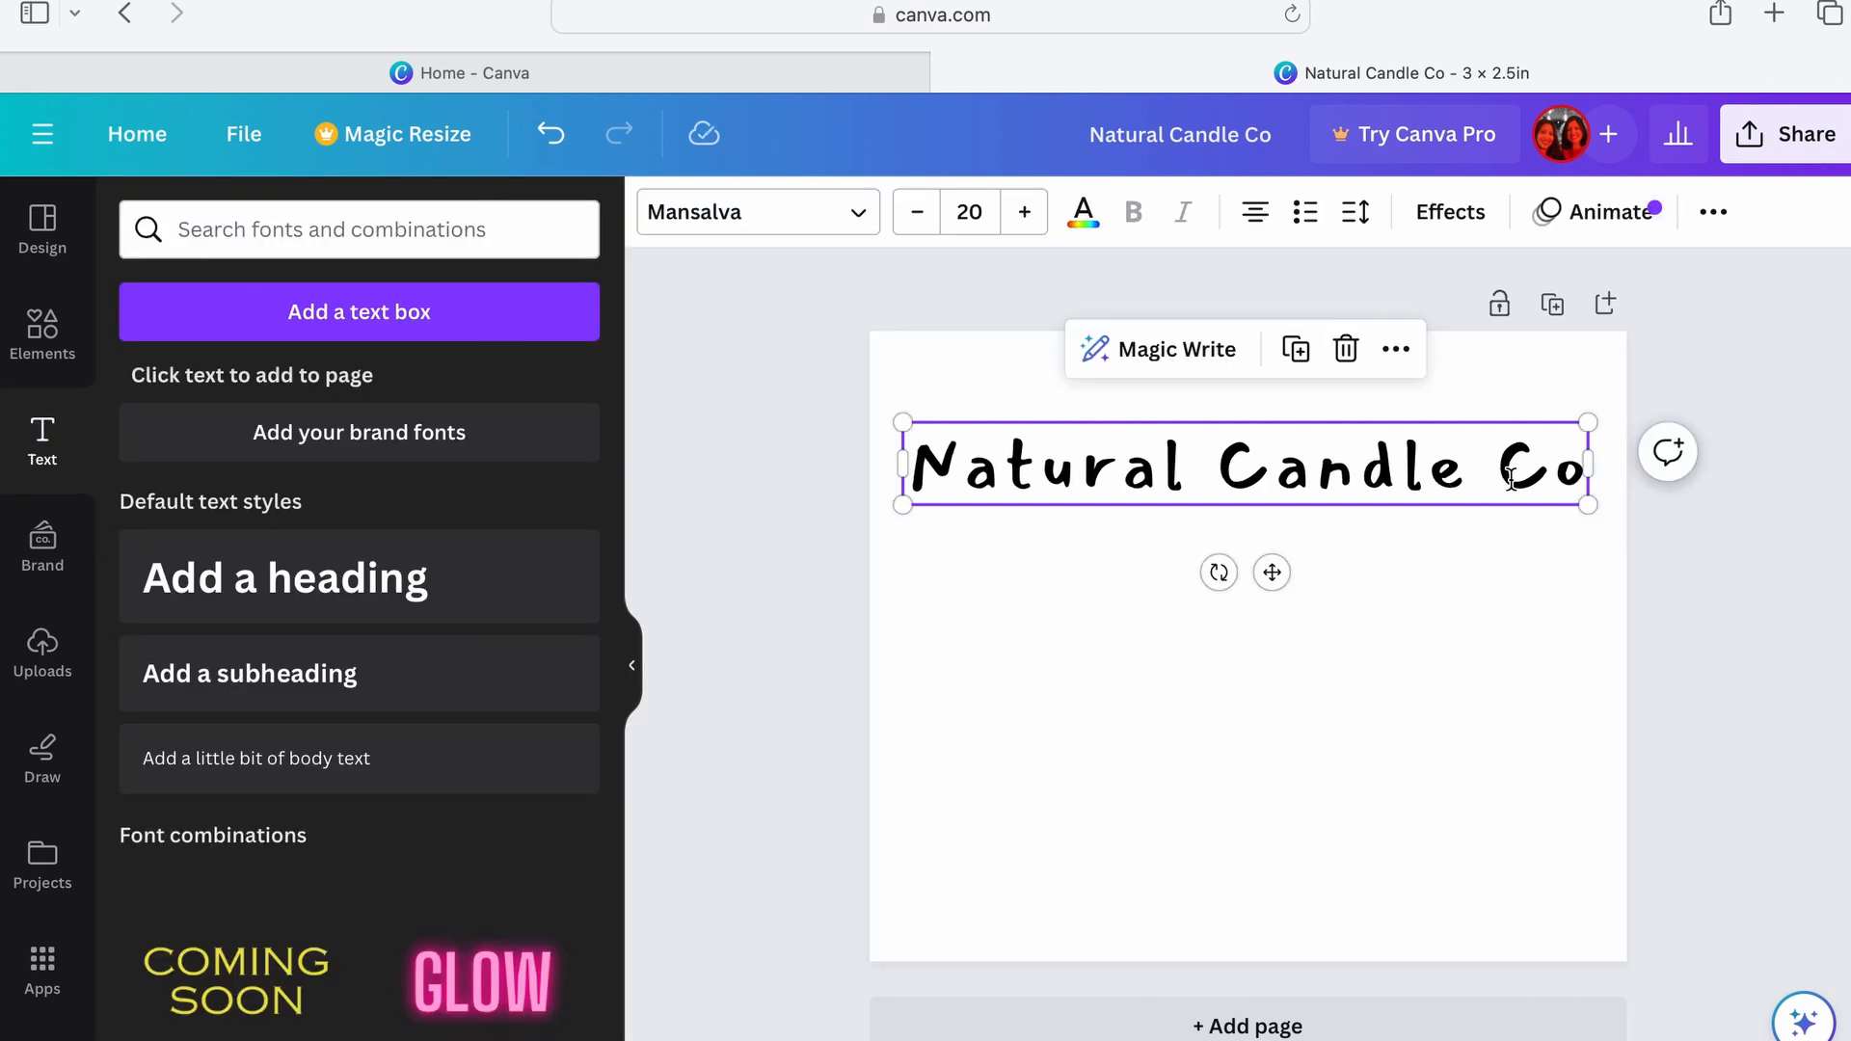
{"action": "left_click_drag", "start_coordinate": [1583, 501], "coordinate": [1495, 455]}
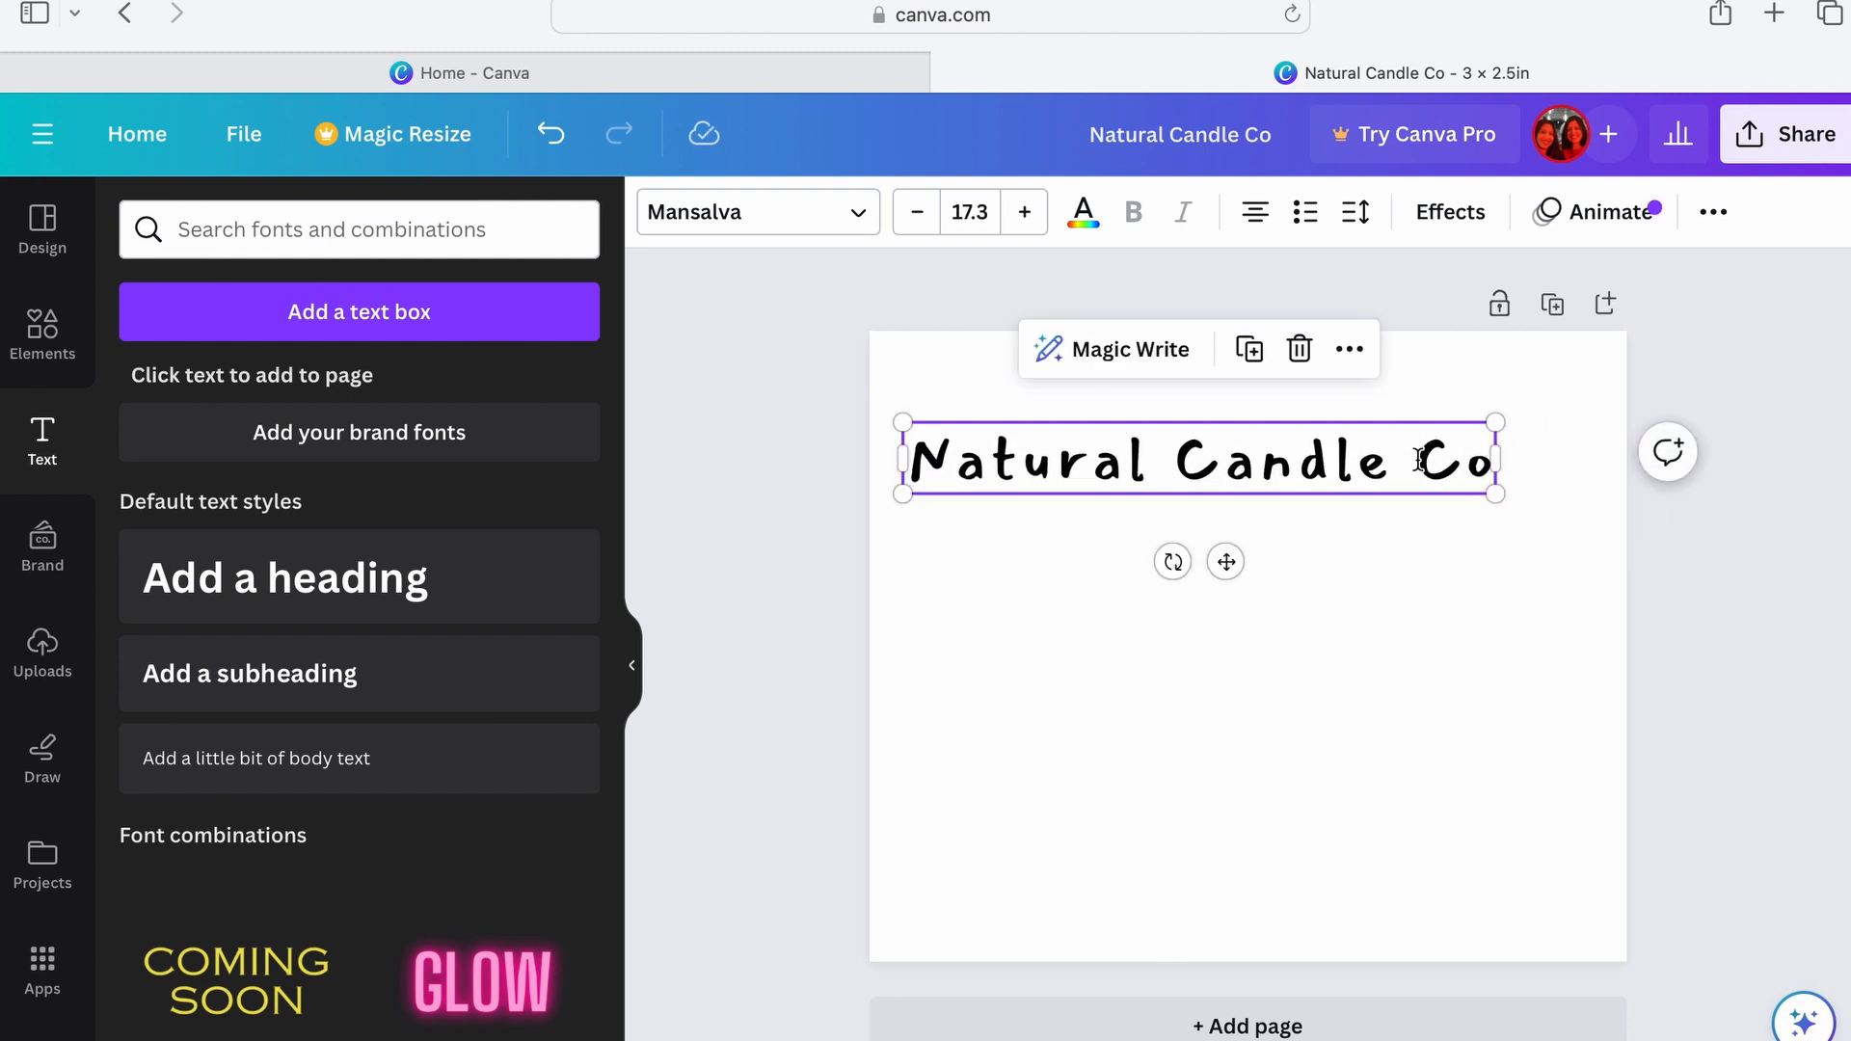
{"action": "left_click", "coordinate": [1417, 460]}
{"action": "key", "text": "Return"}
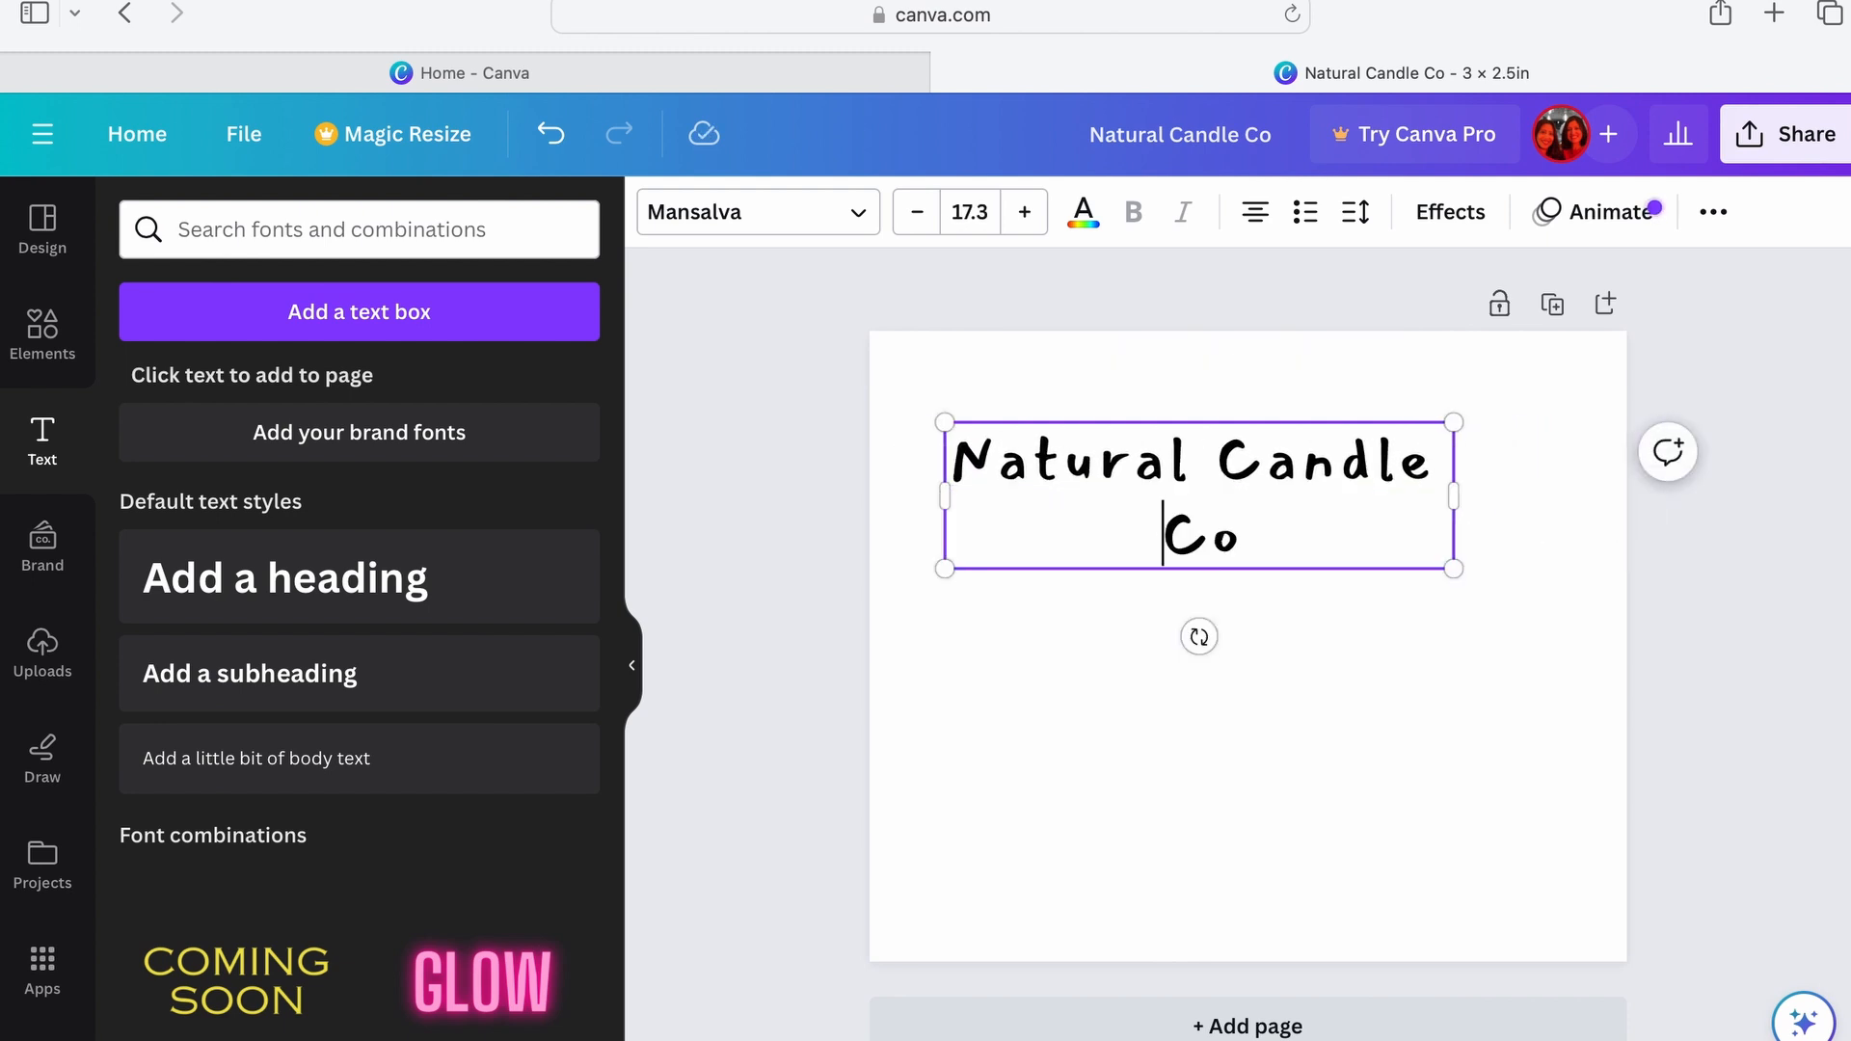
Step: Move the two-line heading closer to the page's upper edge and reduce its letter spacing to 42
{"action": "left_click", "coordinate": [1575, 605]}
{"action": "left_click_drag", "start_coordinate": [1278, 472], "coordinate": [1267, 439]}
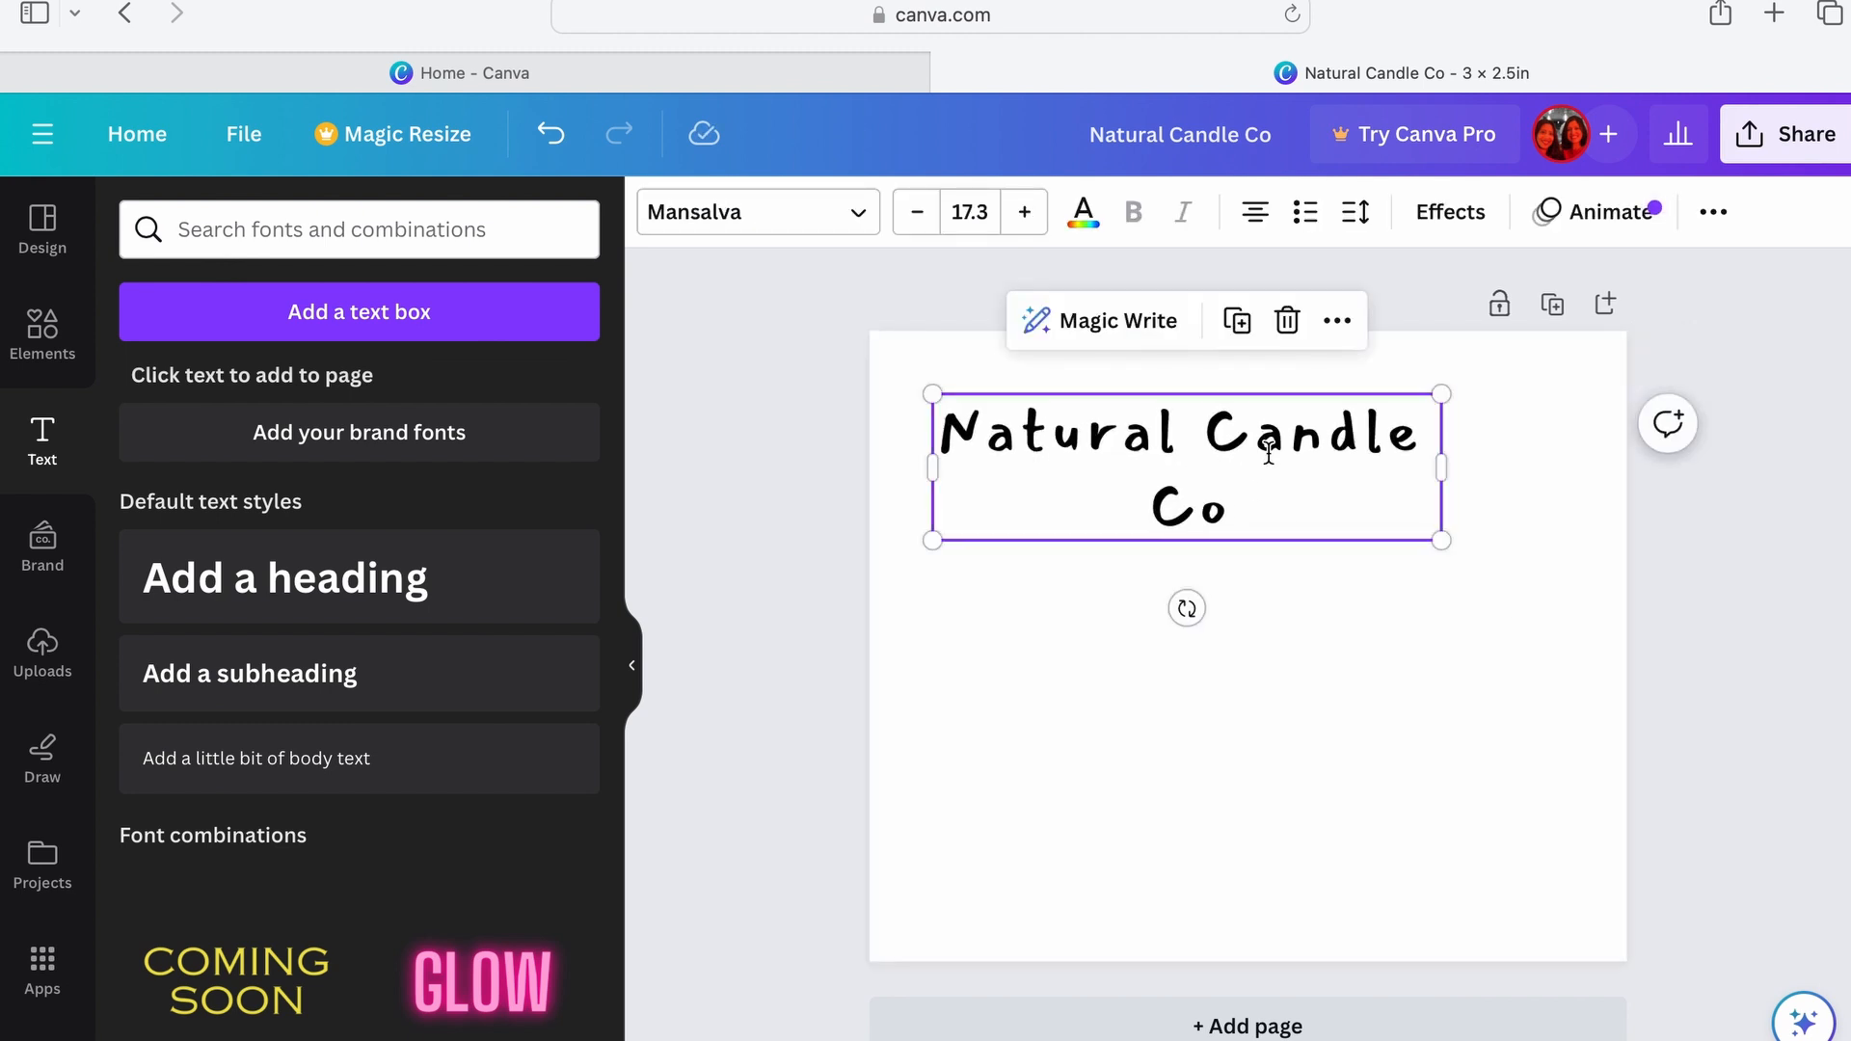
{"action": "left_click", "coordinate": [1353, 212]}
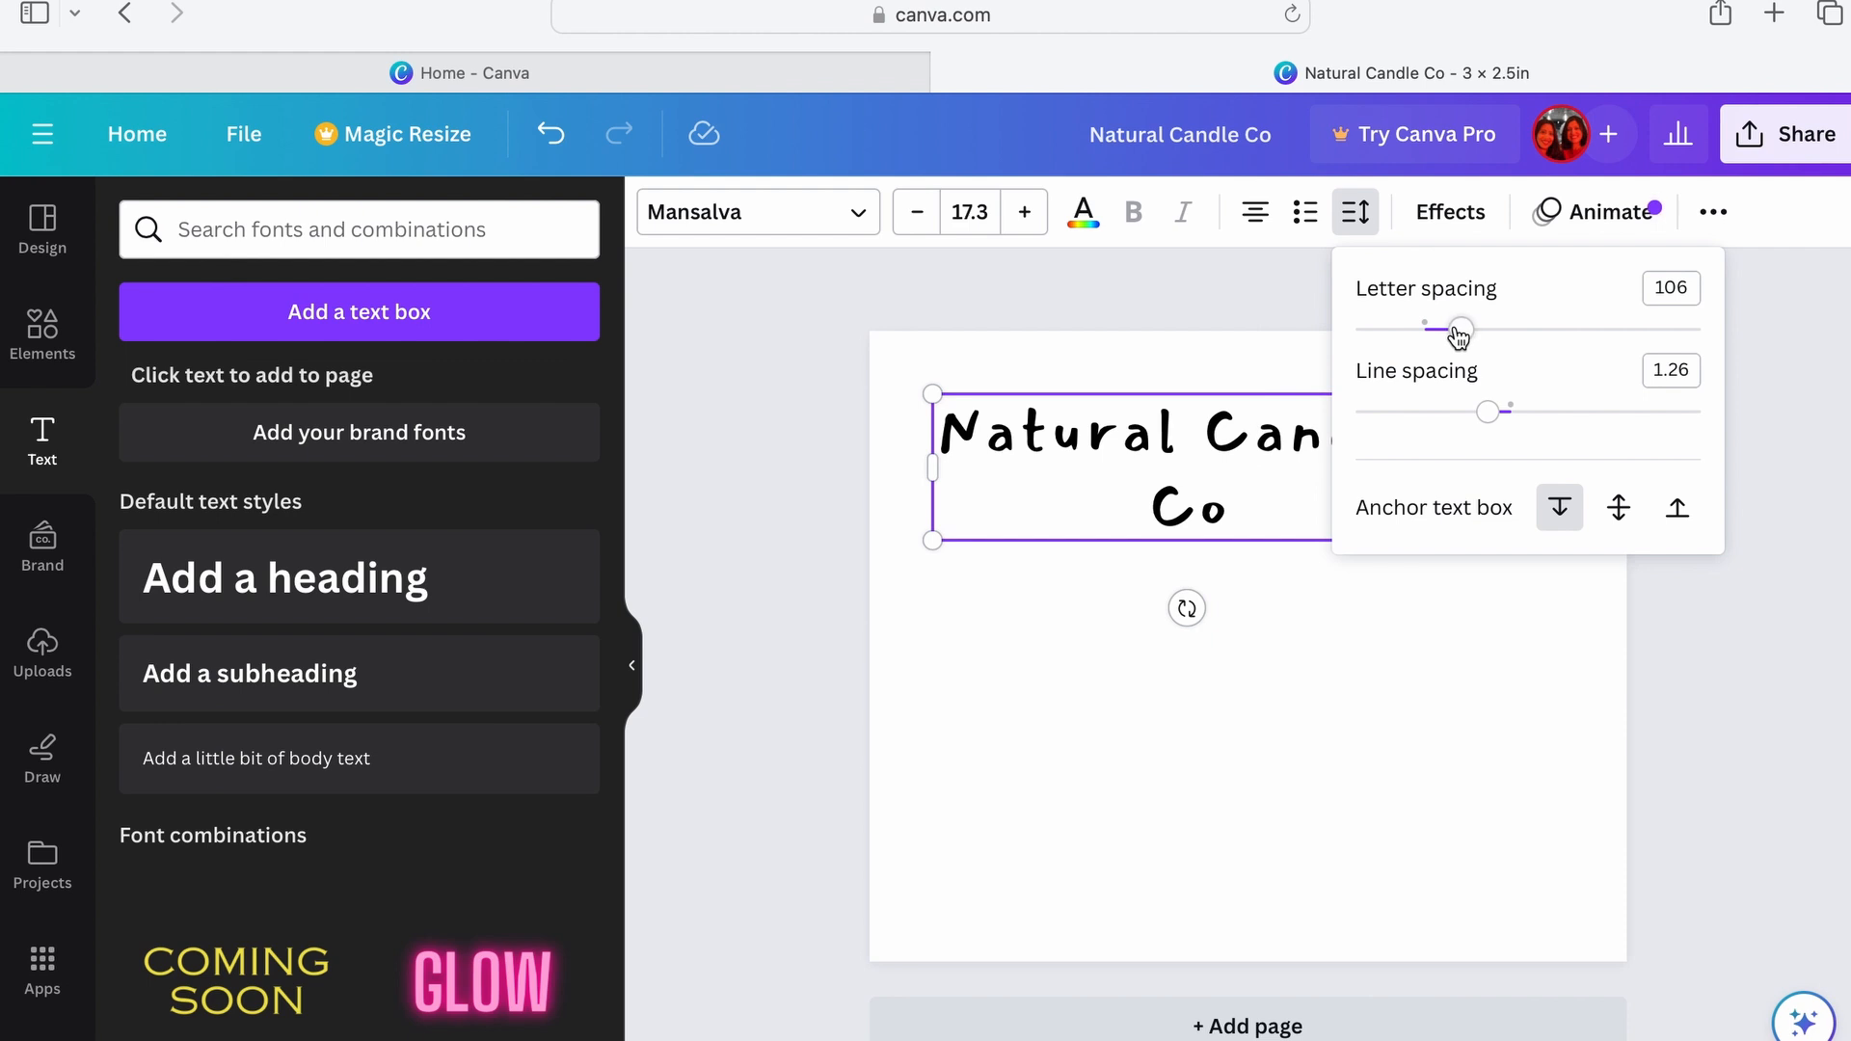
{"action": "left_click_drag", "start_coordinate": [1458, 332], "coordinate": [1438, 330]}
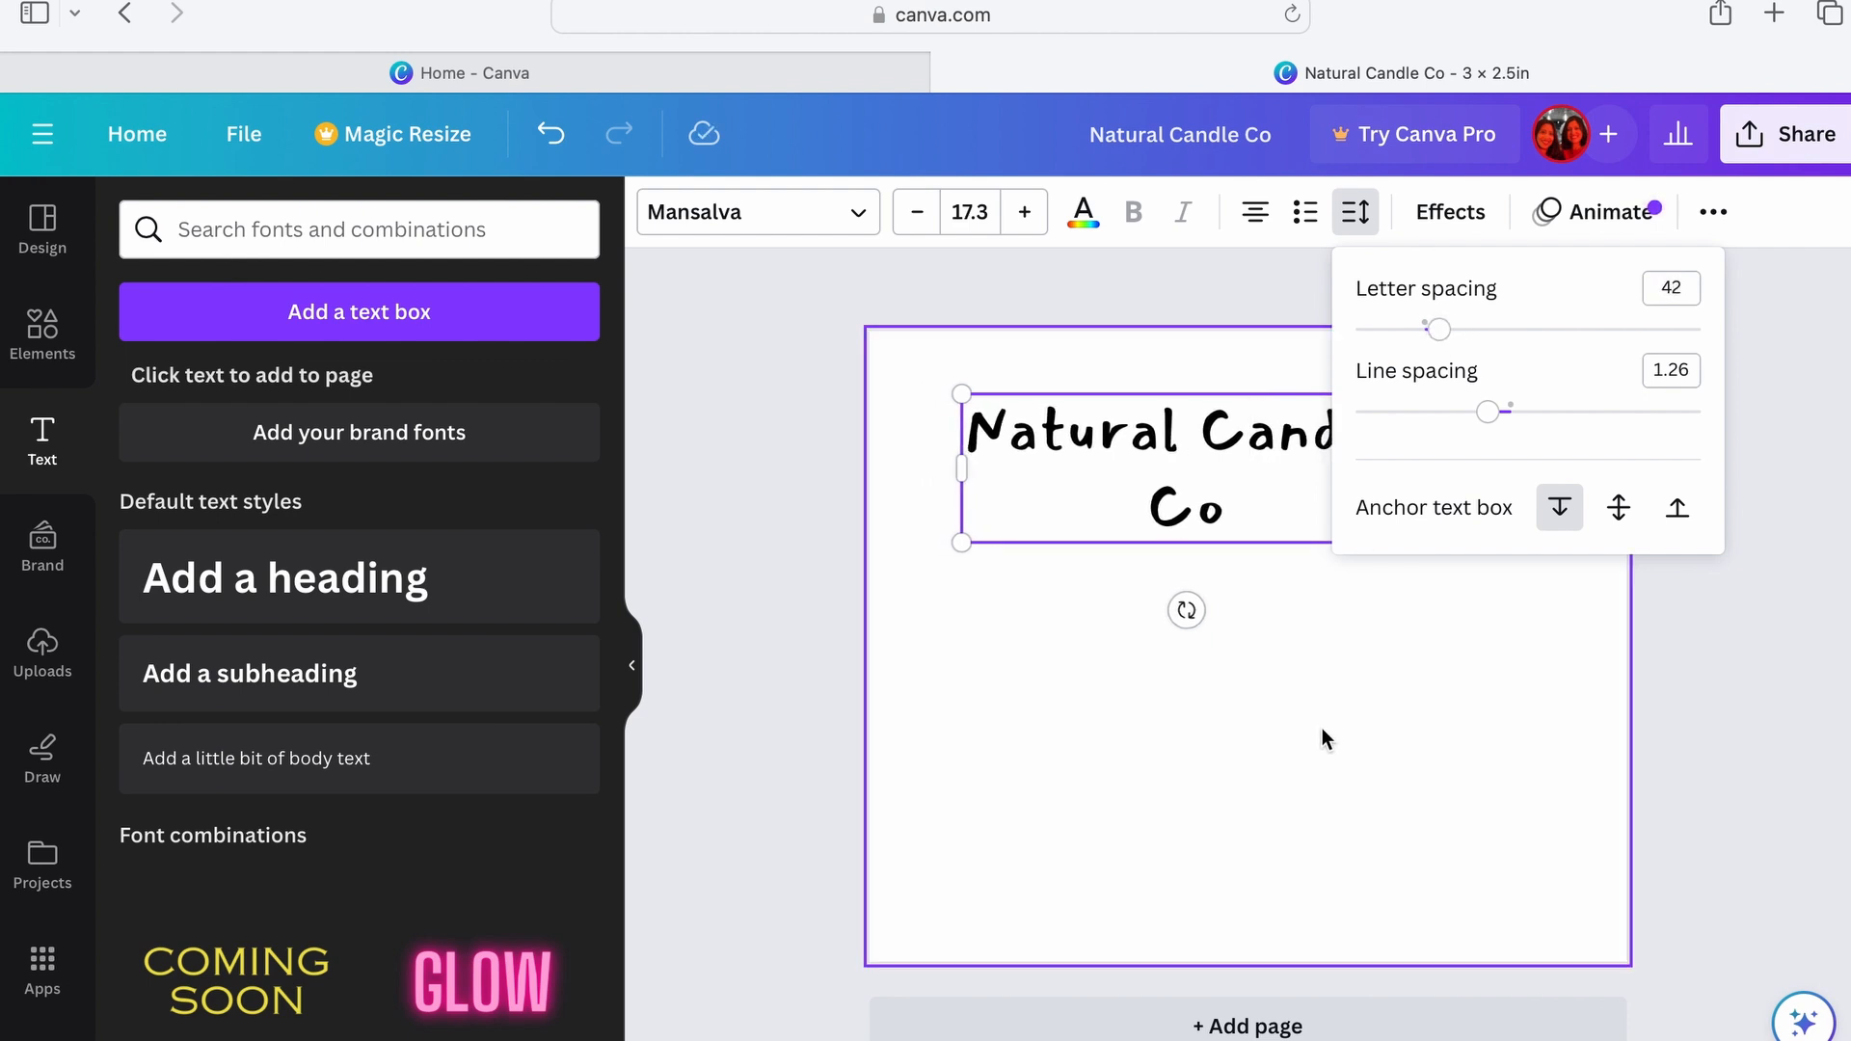
{"action": "left_click", "coordinate": [1322, 729]}
{"action": "left_click", "coordinate": [1237, 475]}
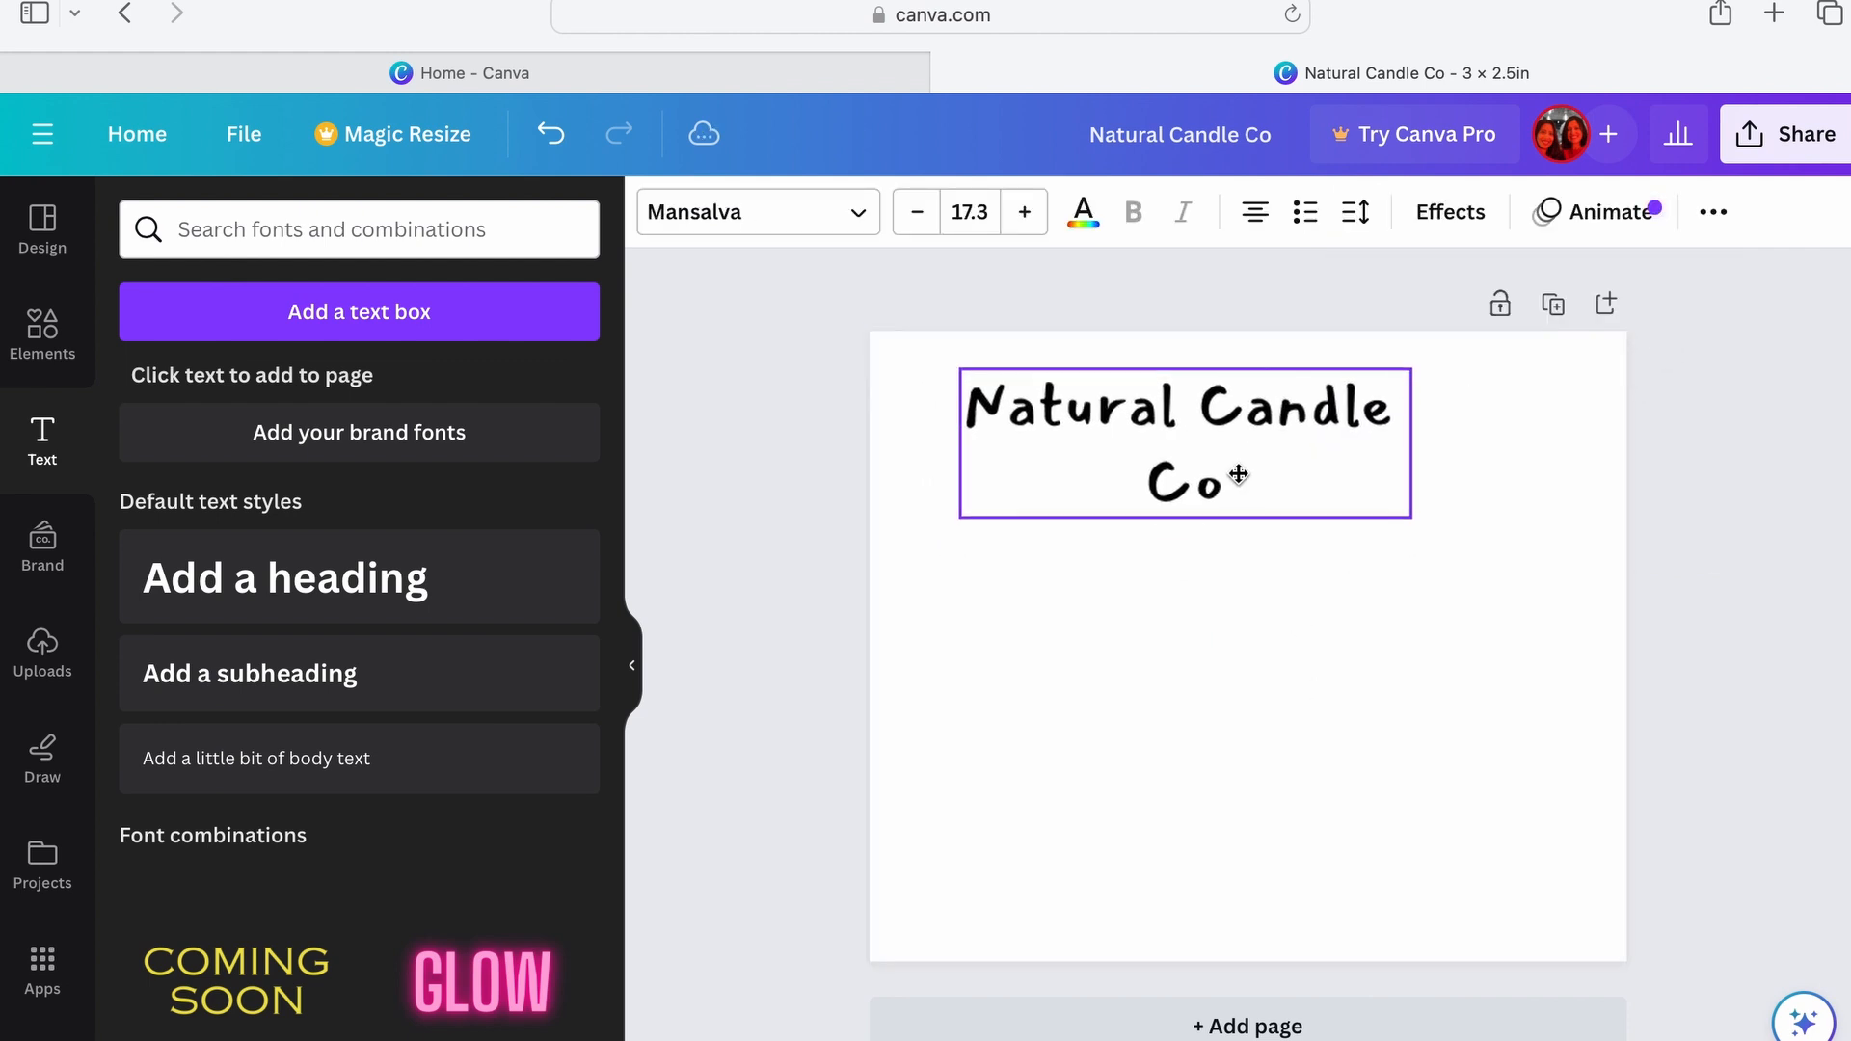
{"action": "left_click_drag", "start_coordinate": [1237, 476], "coordinate": [1232, 480]}
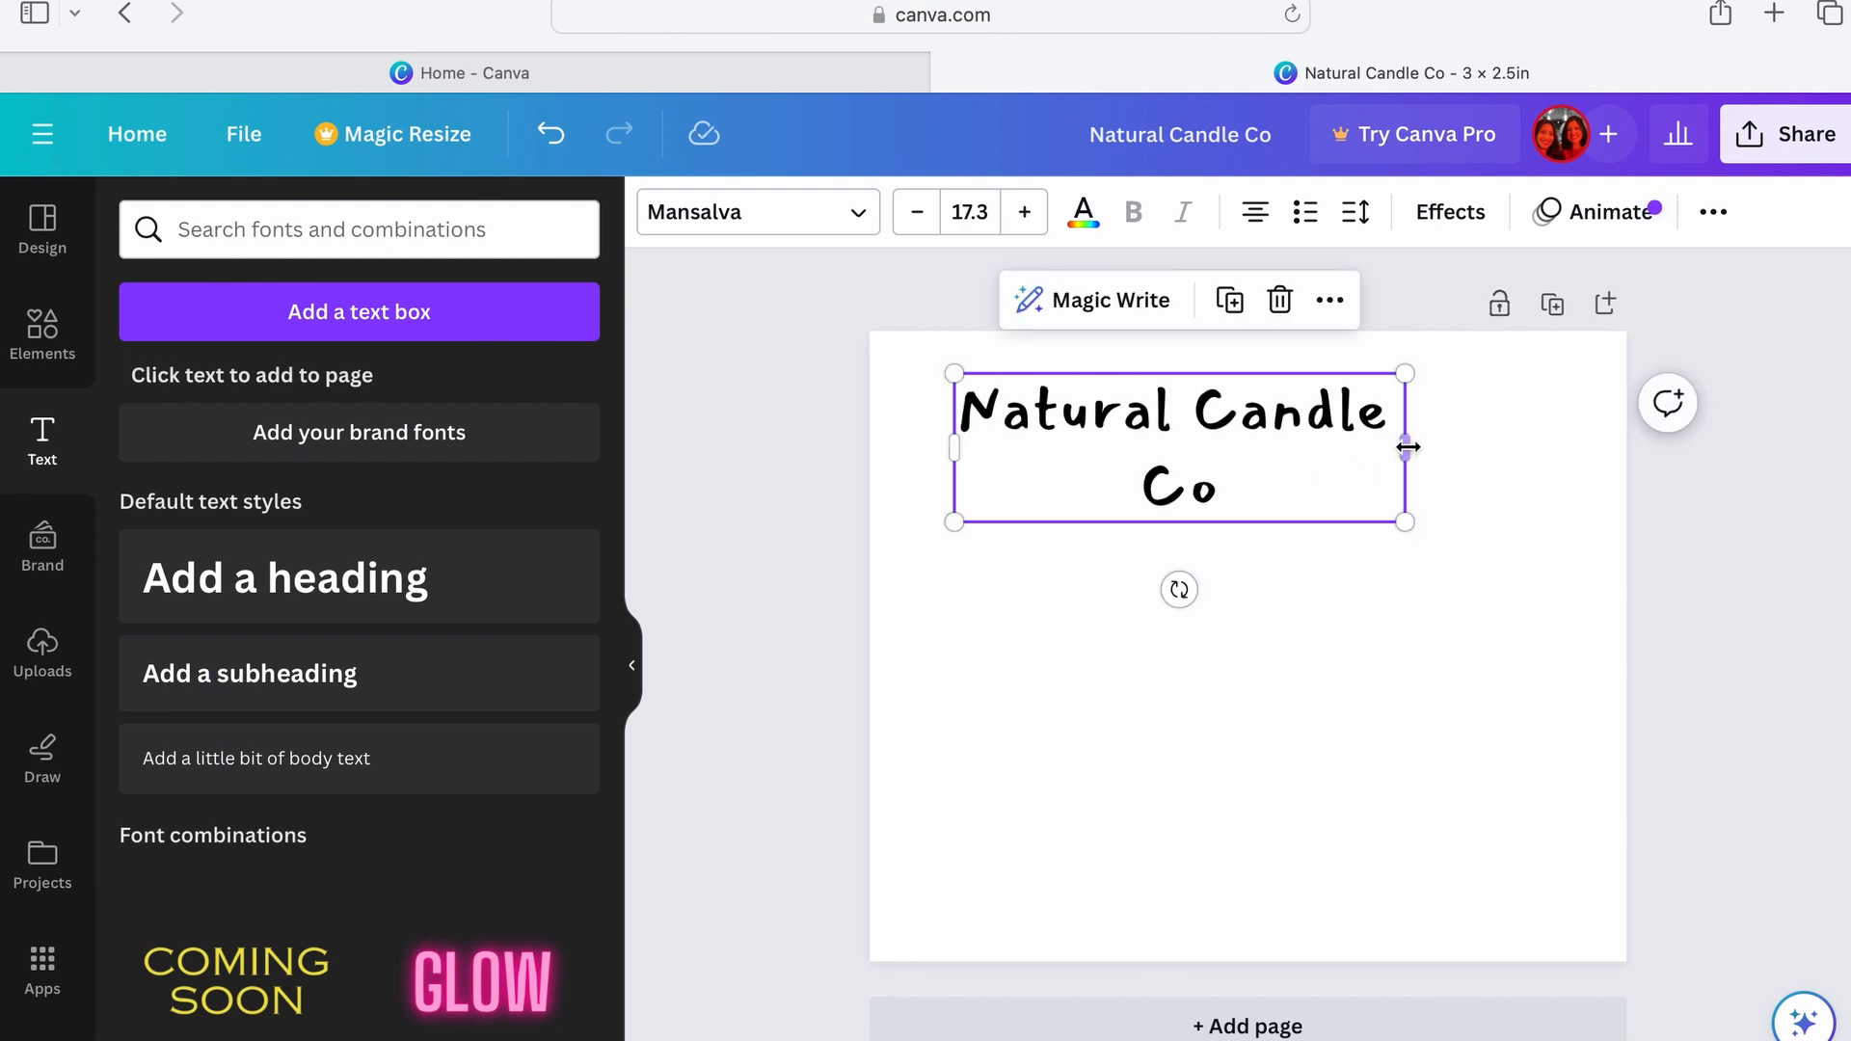
Step: Widen the heading's text box toward the page's right edge and reduce the font size to 15.3
{"action": "left_click_drag", "start_coordinate": [1433, 446], "coordinate": [1533, 438]}
{"action": "left_click", "coordinate": [1028, 405]}
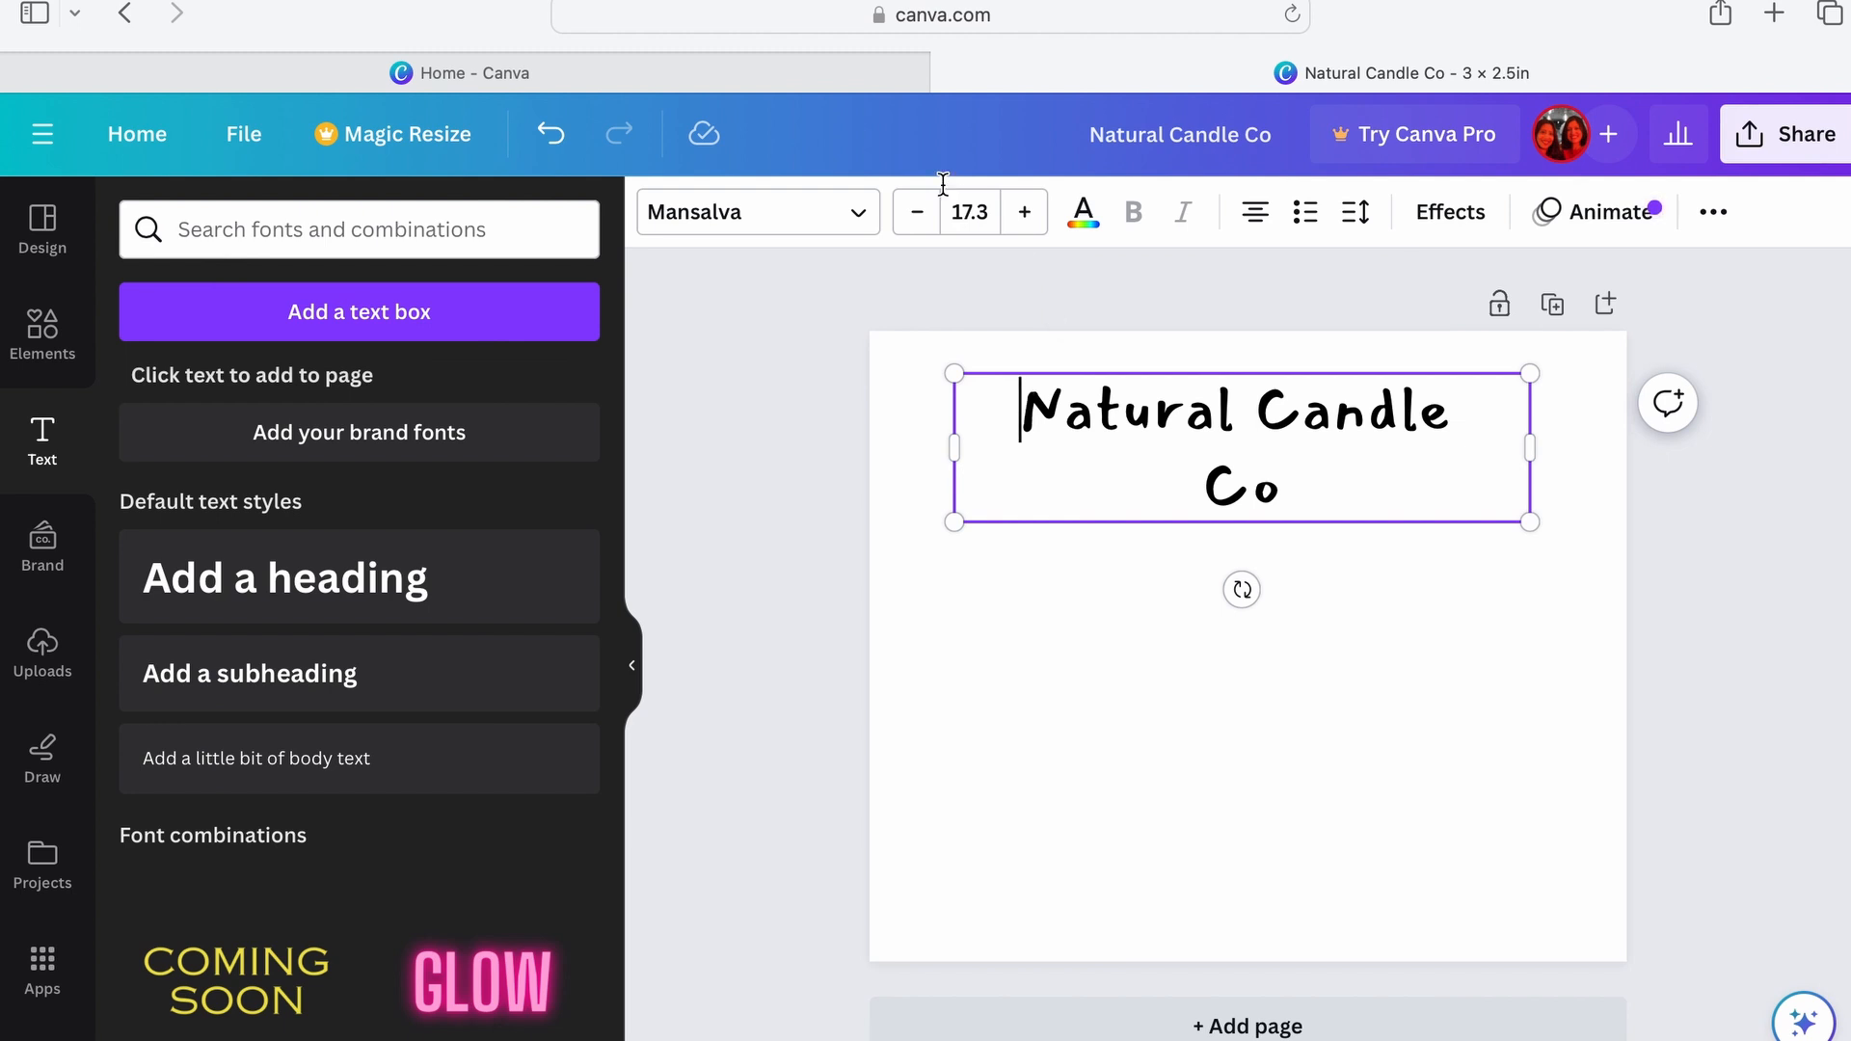
{"action": "left_click", "coordinate": [917, 214]}
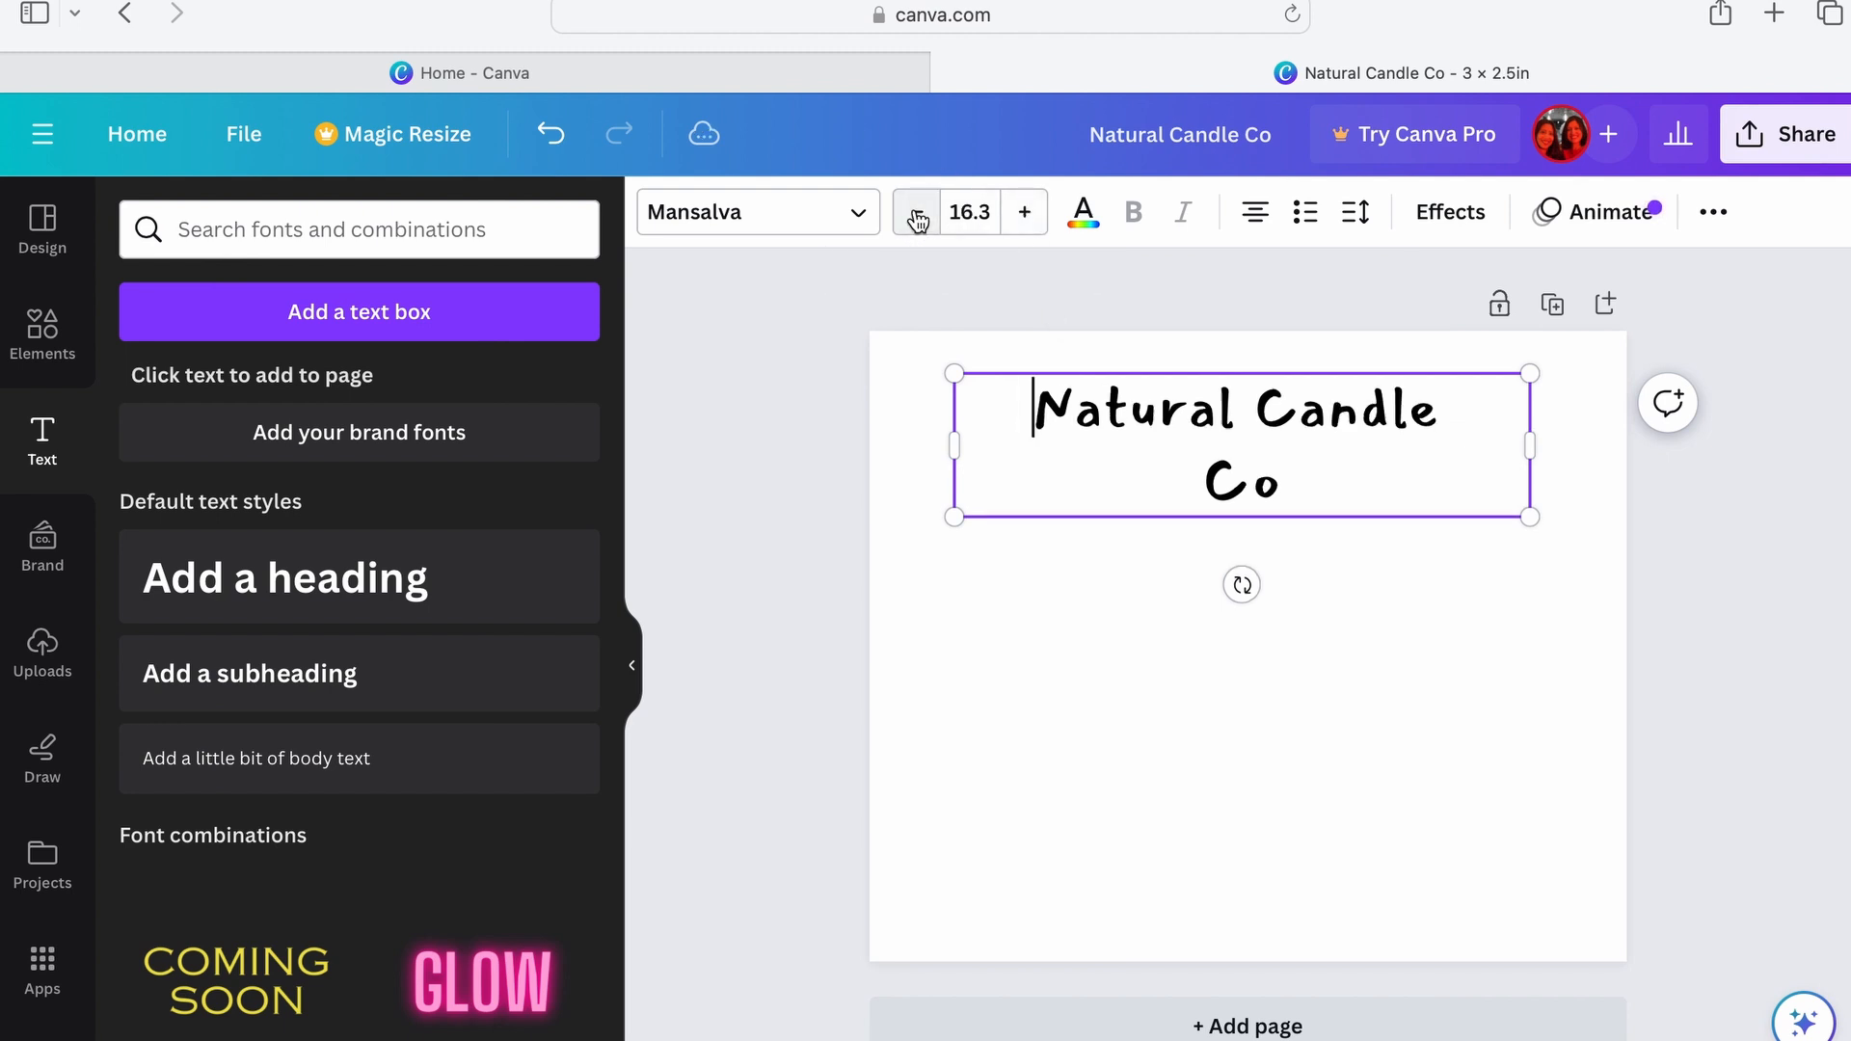
{"action": "left_click", "coordinate": [916, 214]}
Step: Remove the line break before "Co" so the heading fits on one line, and increase its font size to 18.3
{"action": "left_click", "coordinate": [1196, 473]}
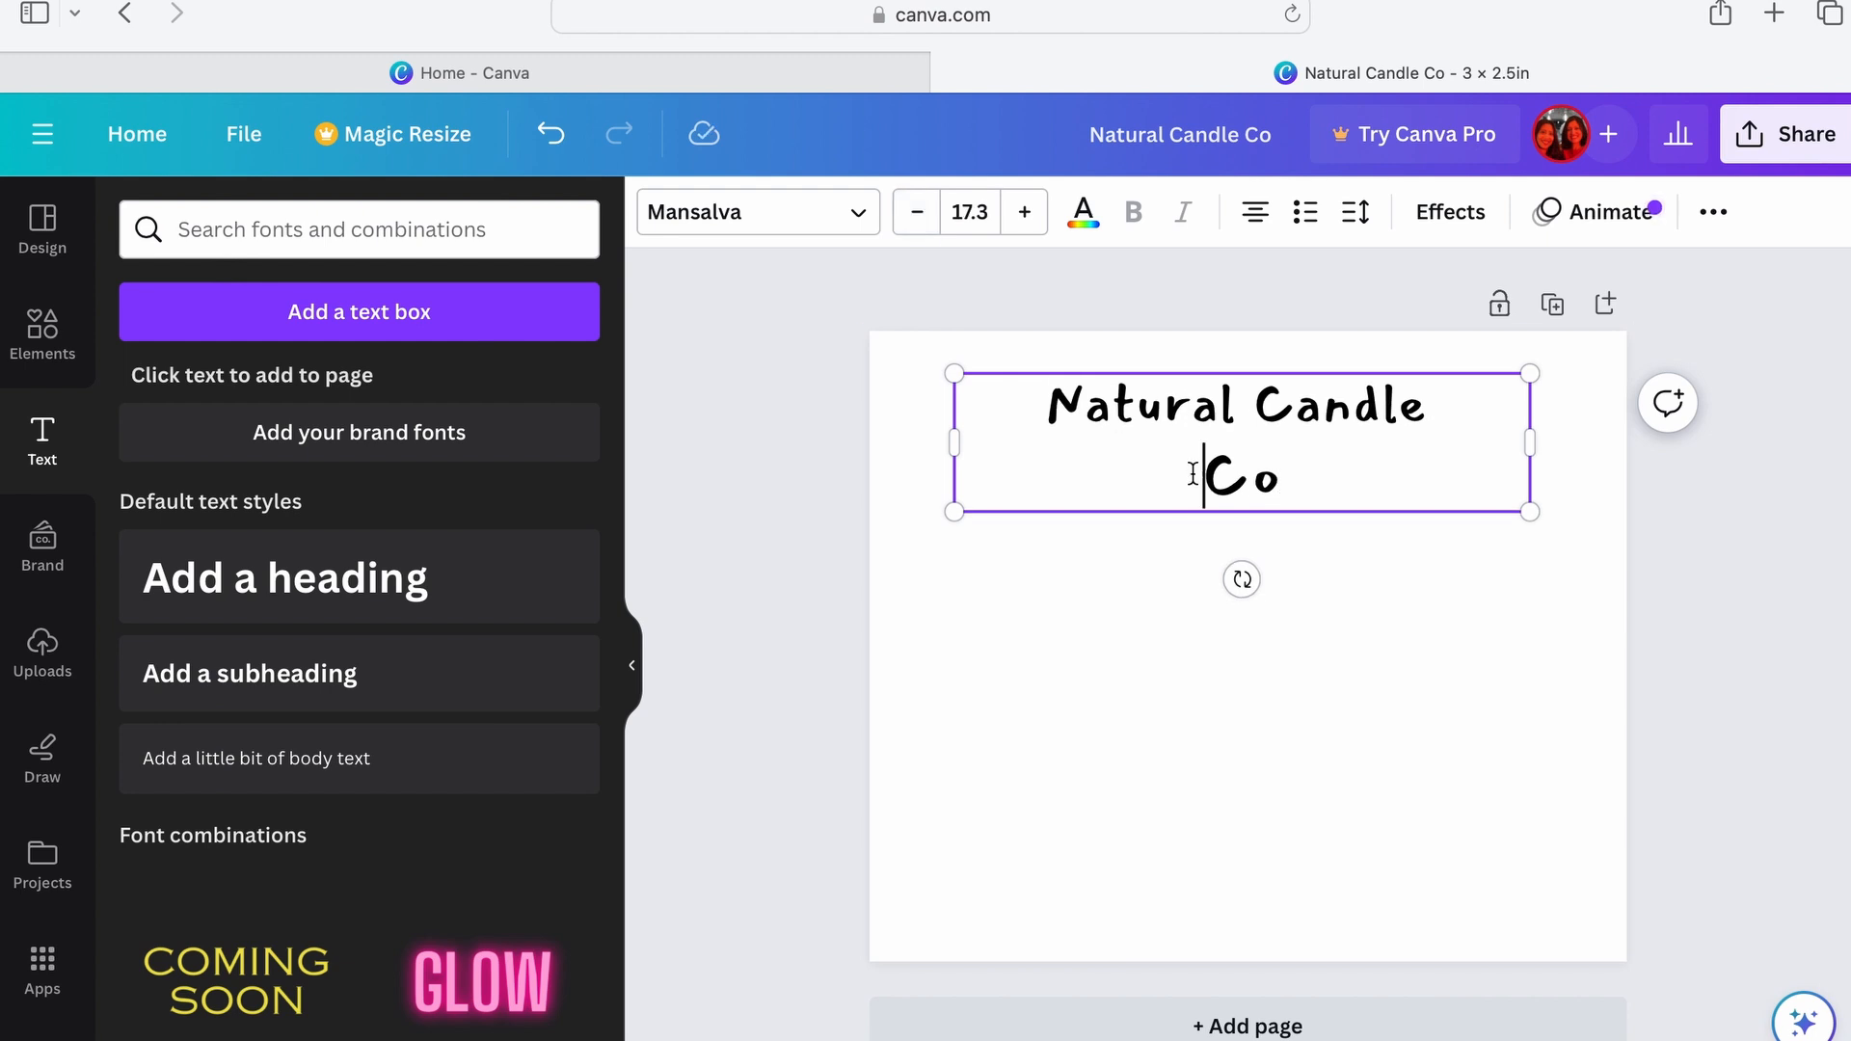
{"action": "key", "text": "BackSpace"}
{"action": "key", "text": "BackSpace"}
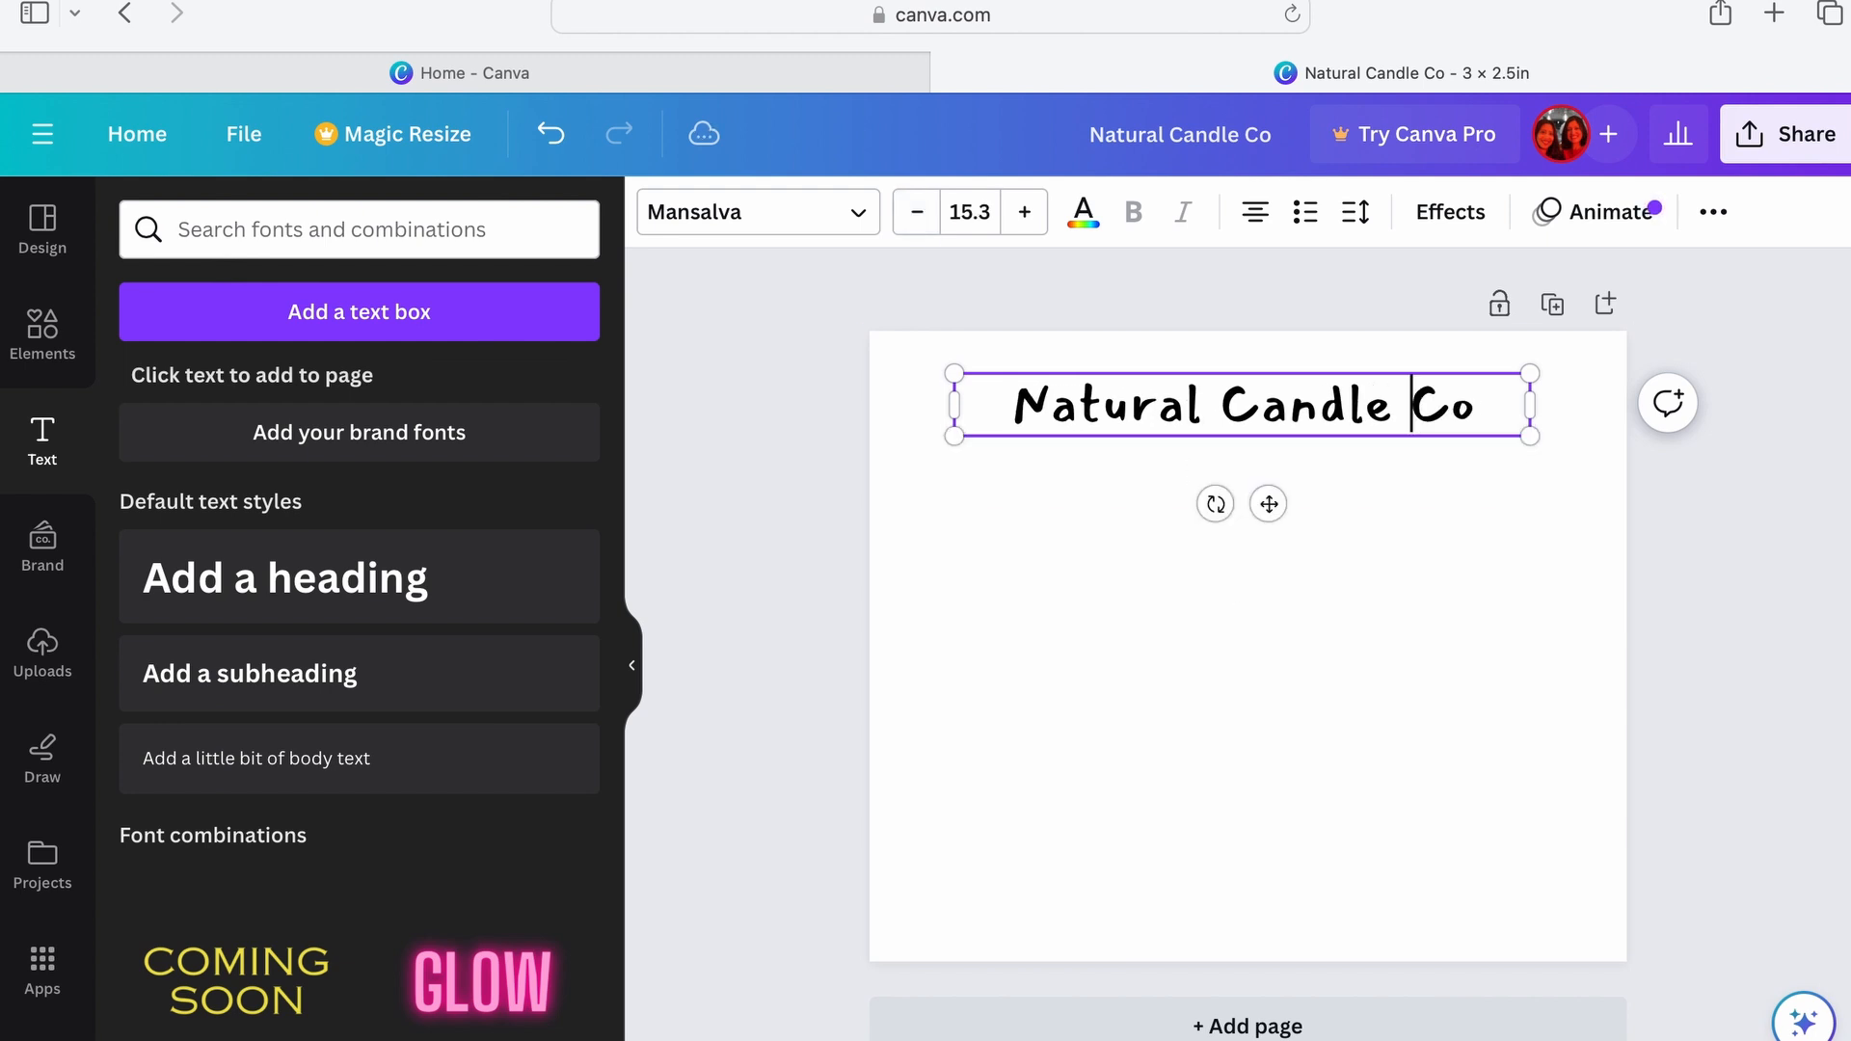
{"action": "left_click", "coordinate": [1025, 219]}
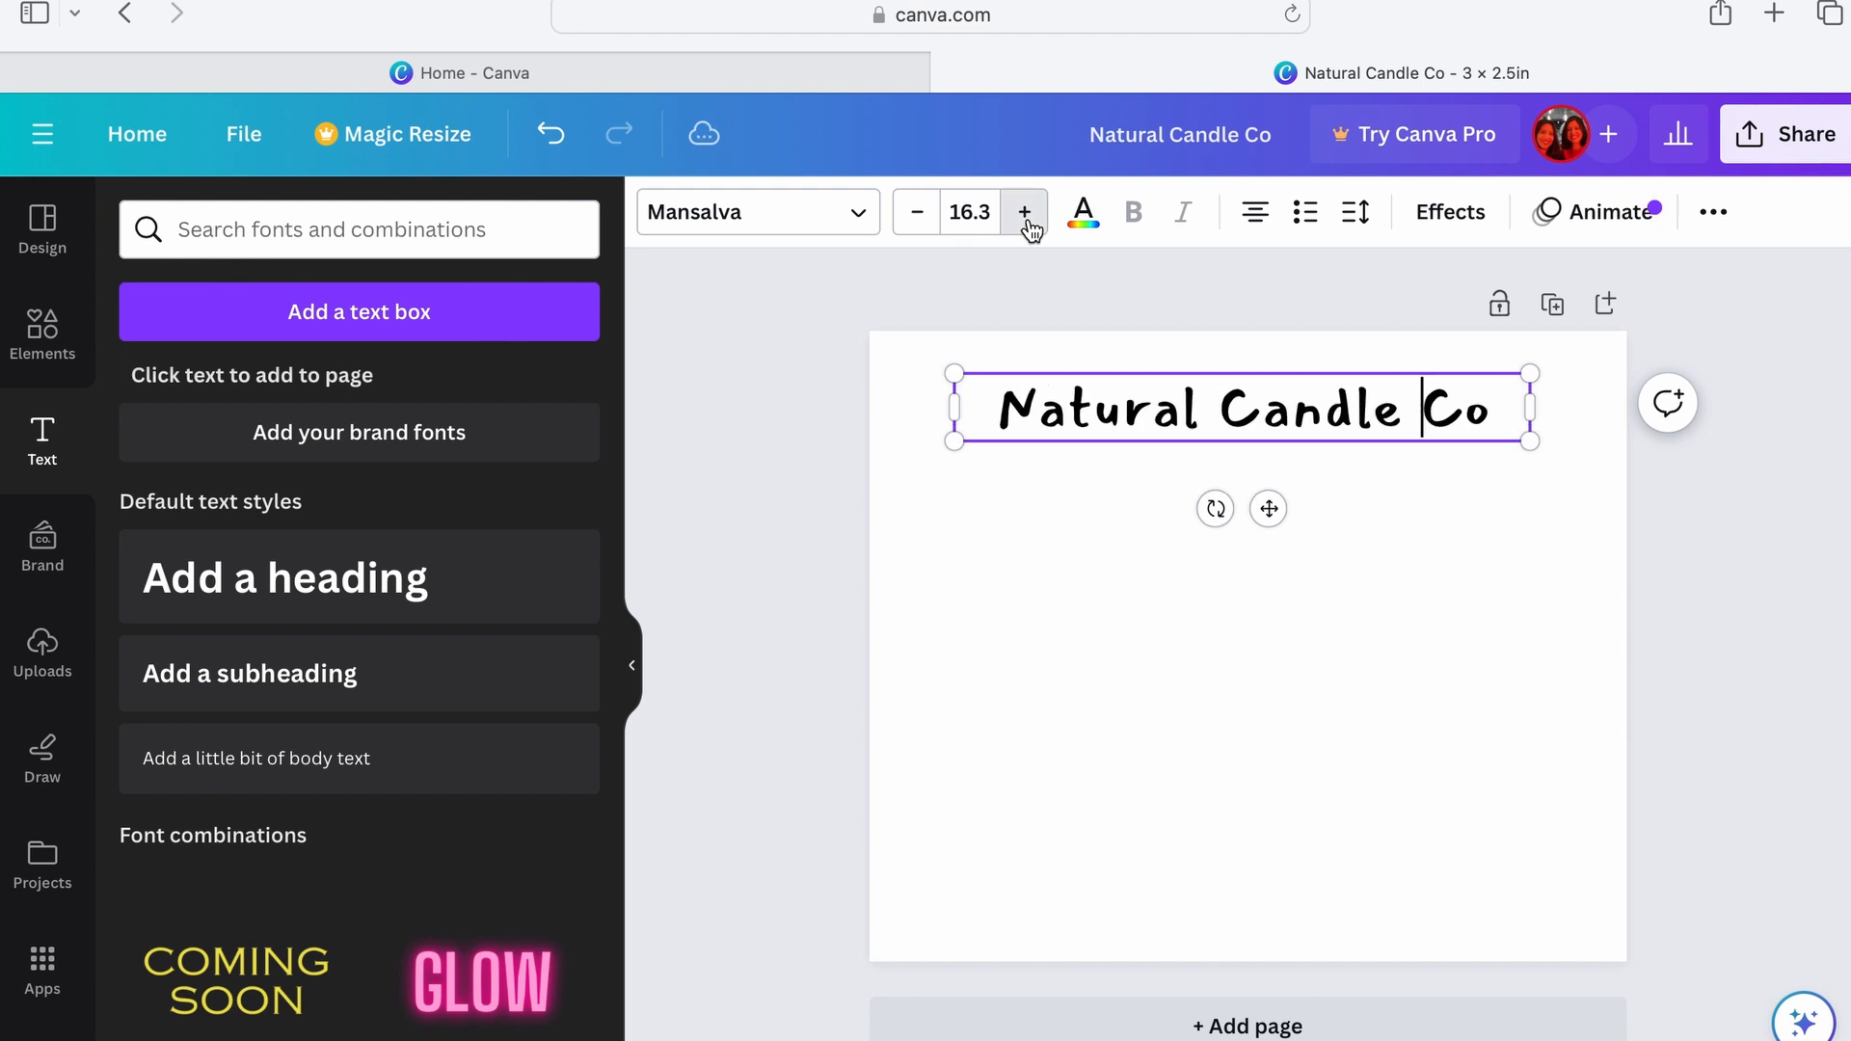
{"action": "left_click", "coordinate": [1026, 220]}
{"action": "left_click", "coordinate": [1026, 219]}
{"action": "left_click", "coordinate": [1004, 617]}
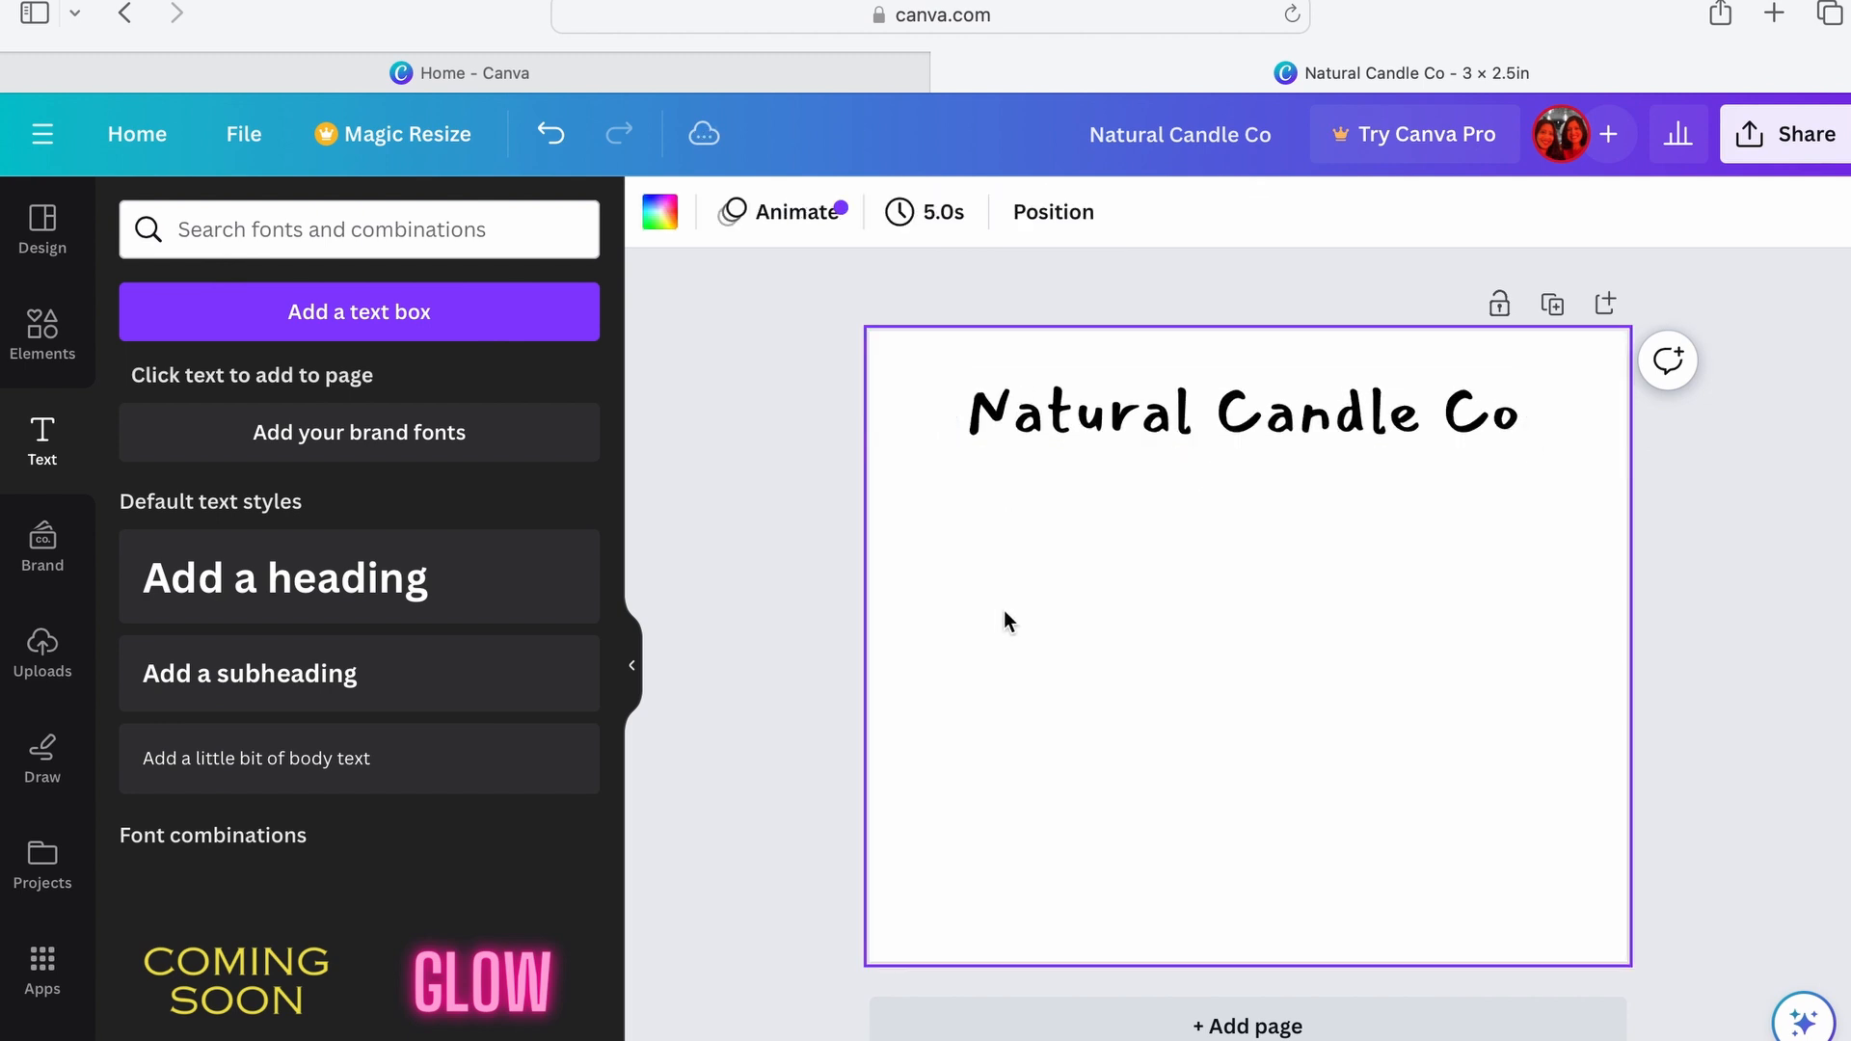
Step: Search the elements for "natural" and limit the results to graphics
{"action": "left_click", "coordinate": [44, 360]}
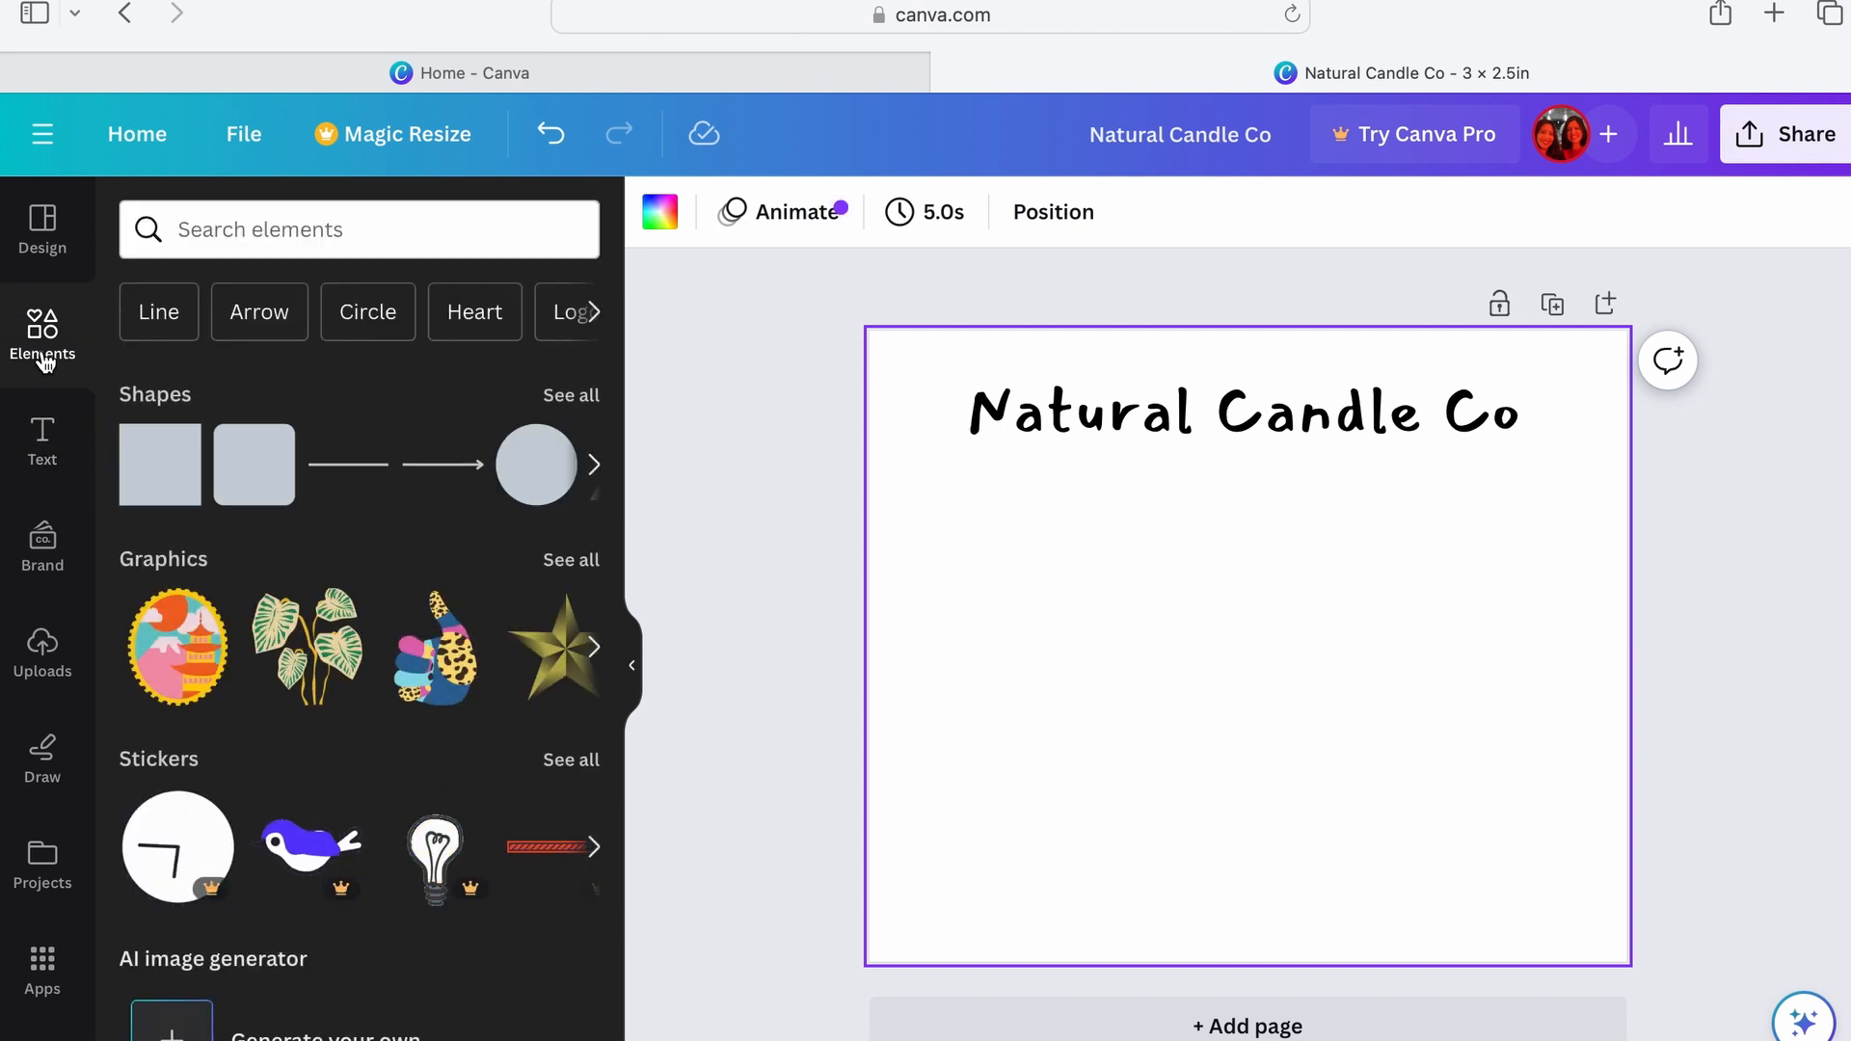
{"action": "left_click", "coordinate": [215, 222]}
{"action": "type", "text": "nat"}
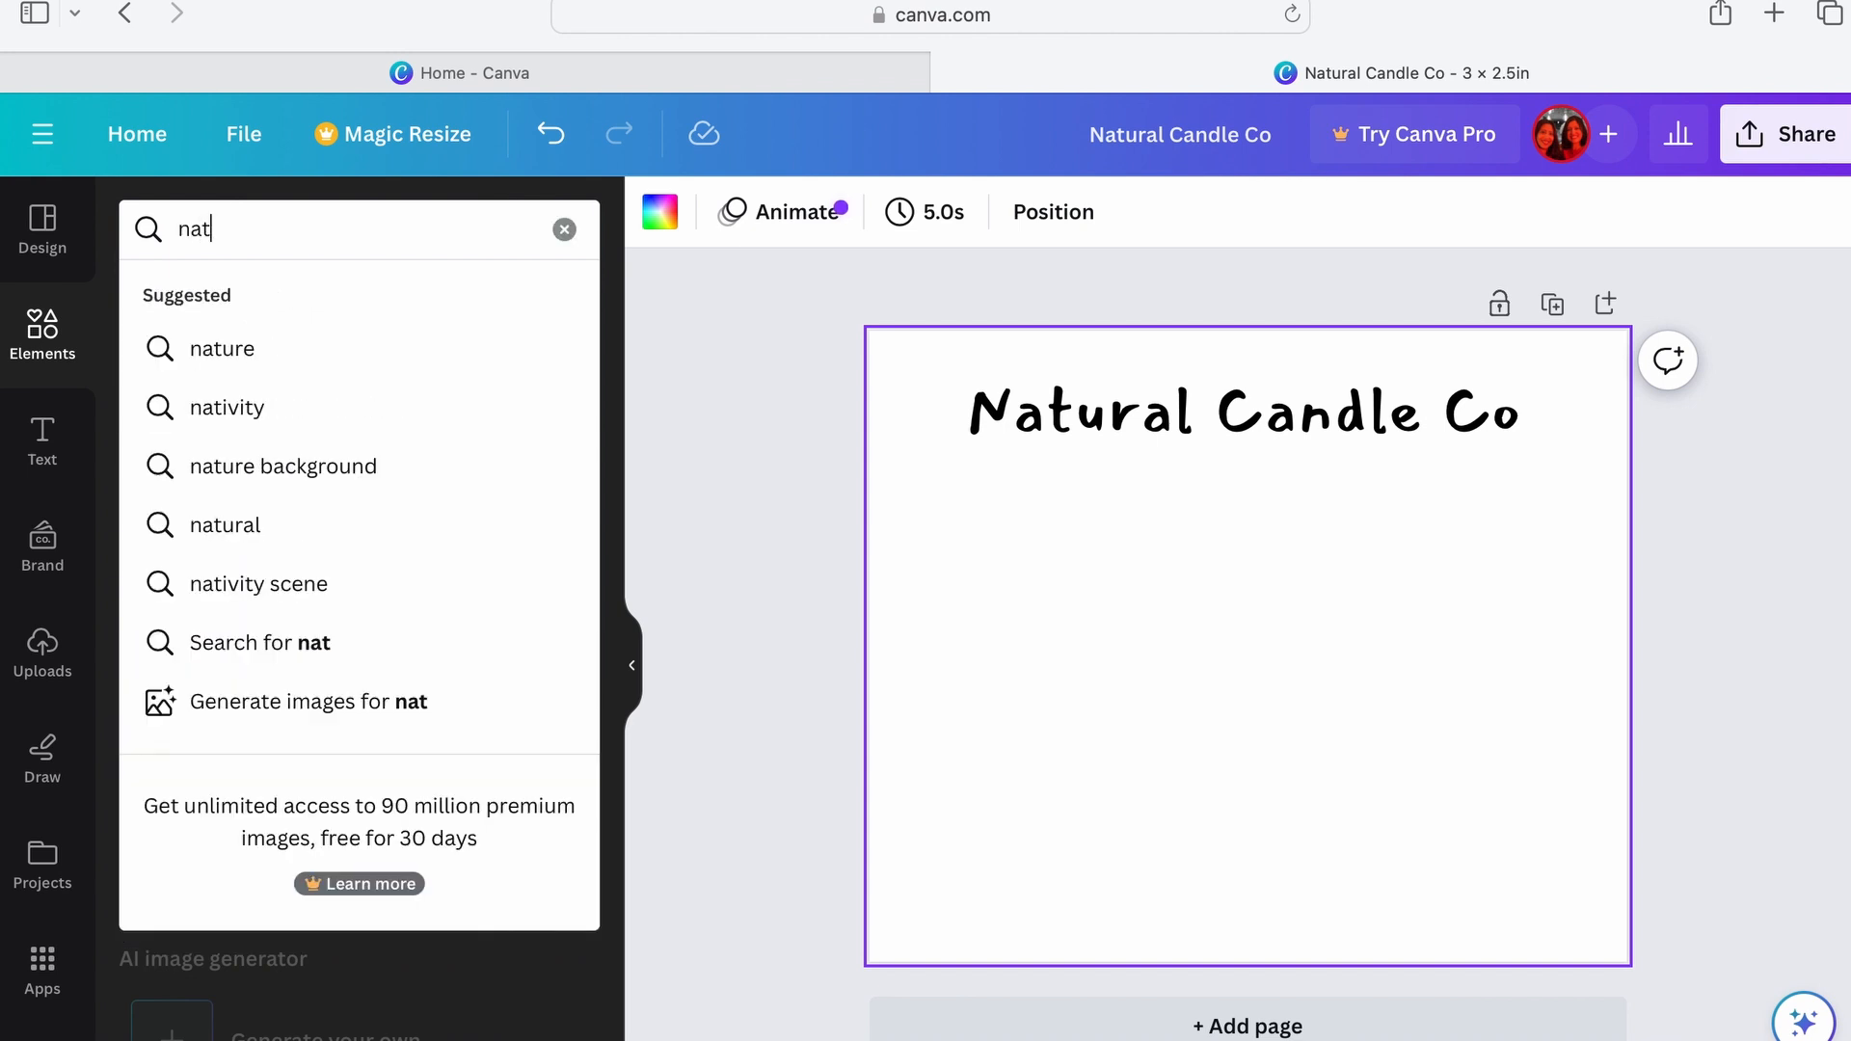
{"action": "type", "text": "ural"}
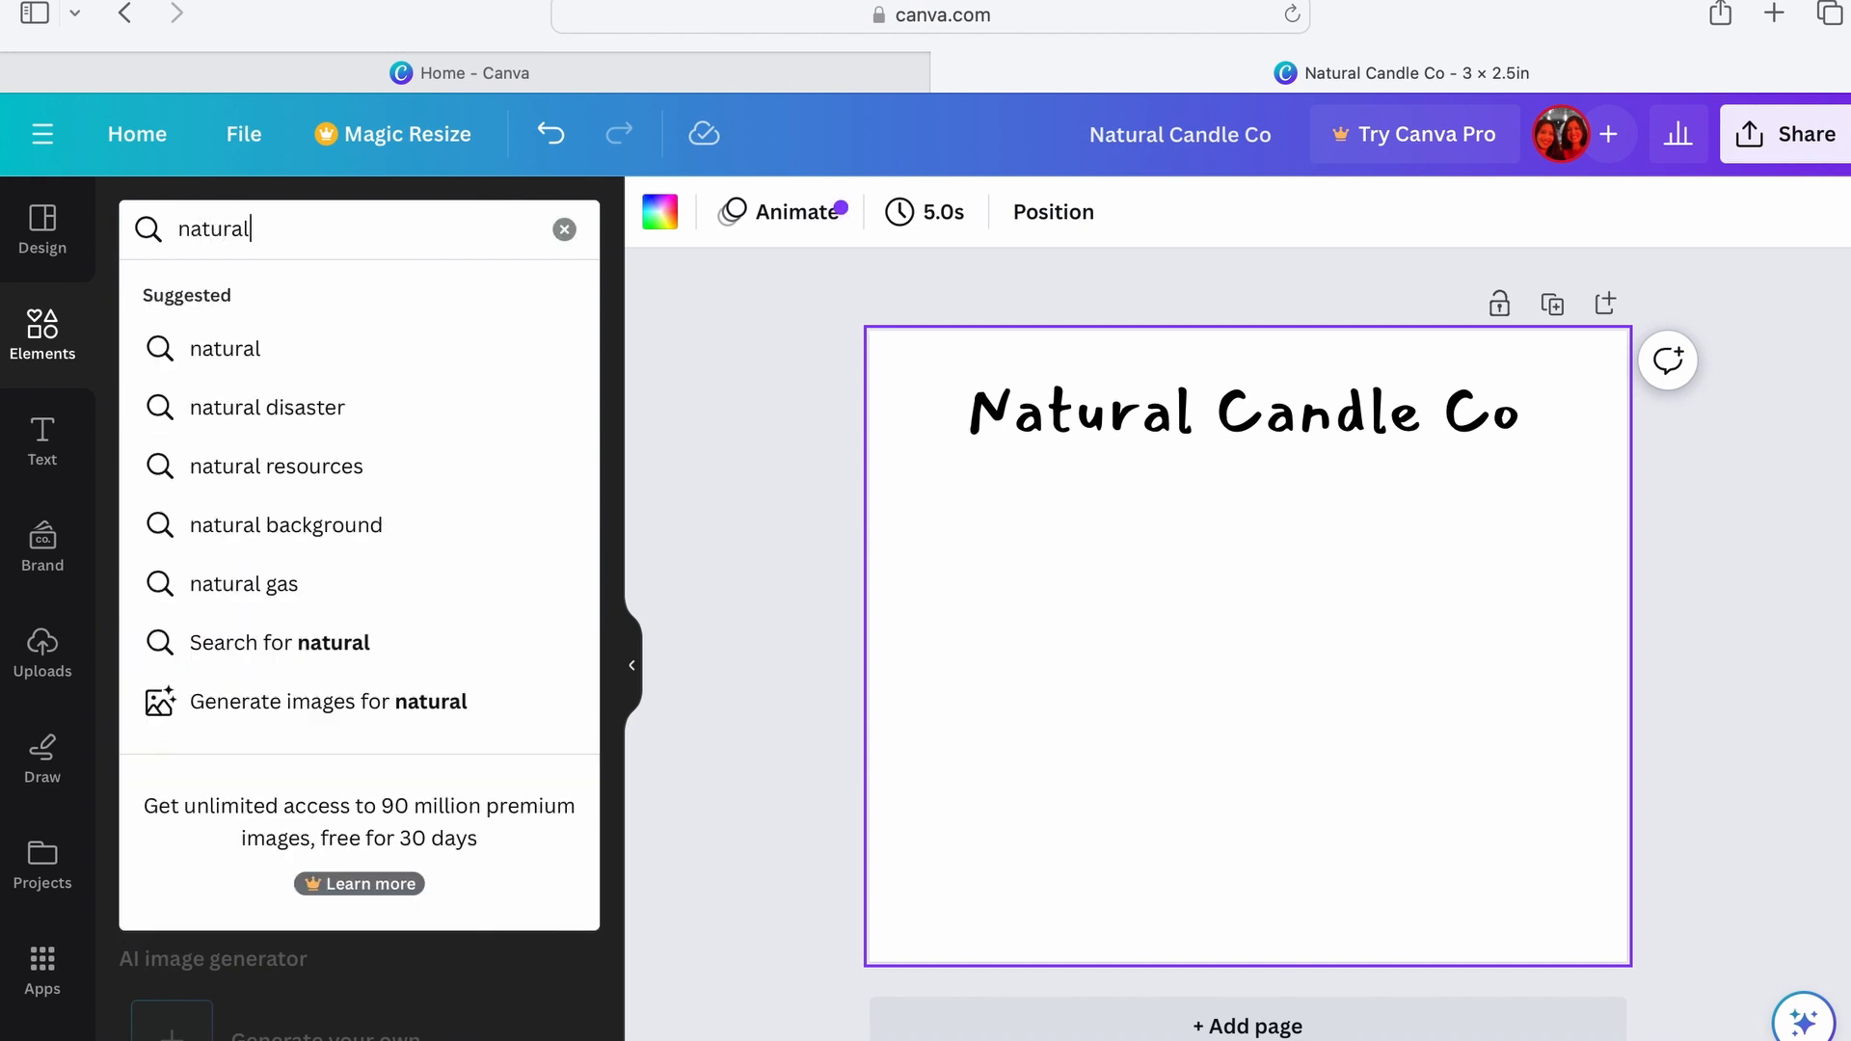
{"action": "key", "text": "Return"}
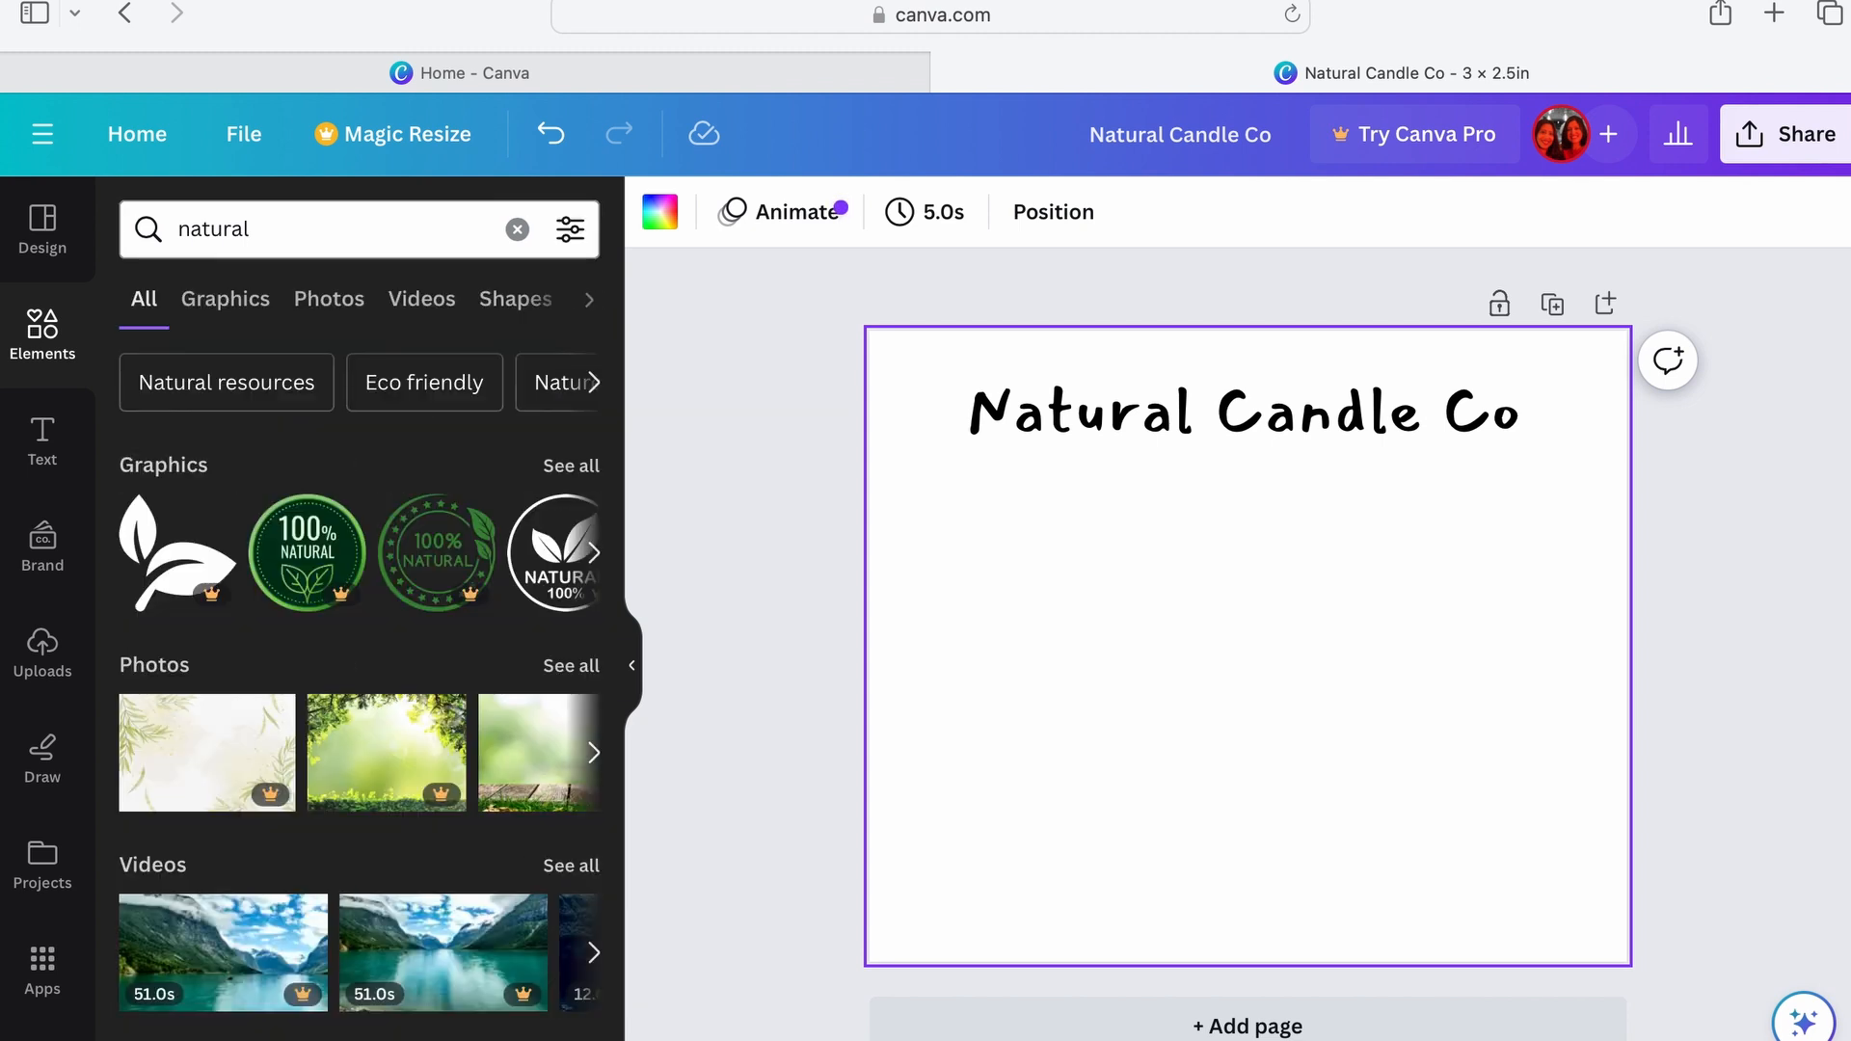
{"action": "left_click", "coordinate": [232, 303]}
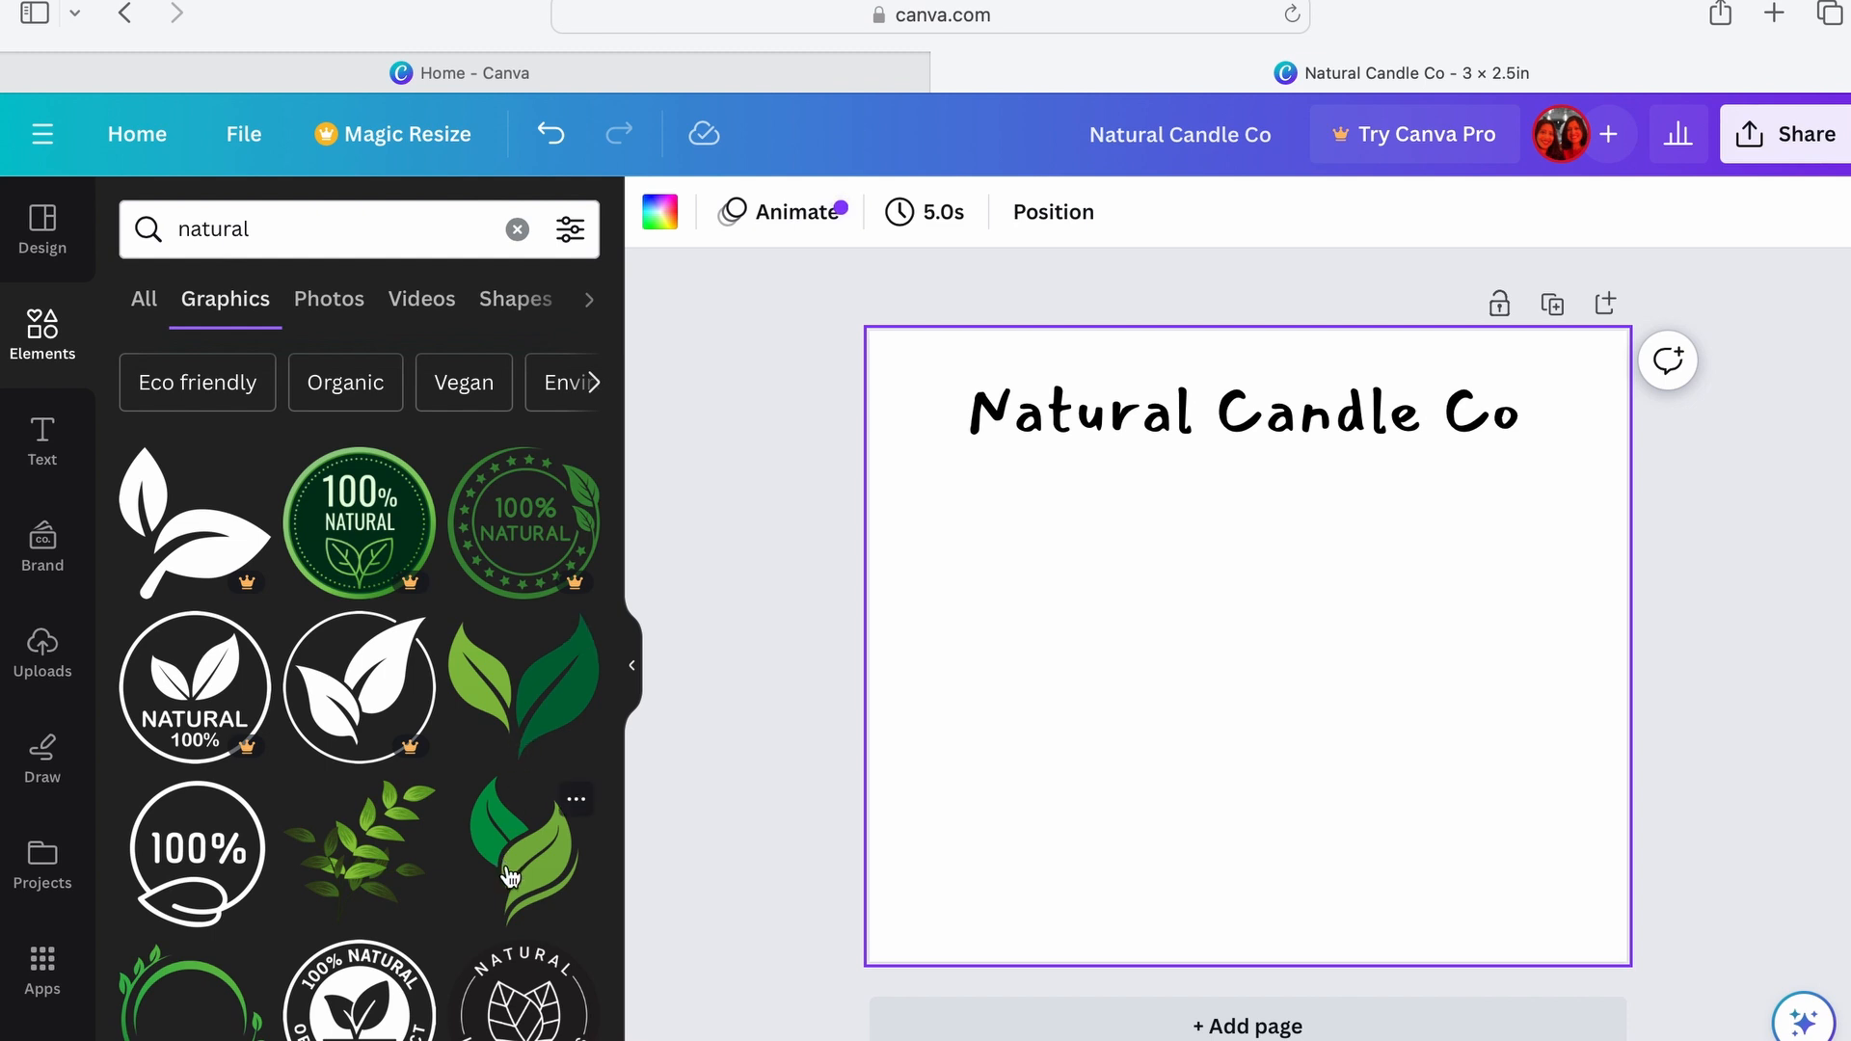
Step: Try the green two-leaf graphic, shrunk to roughly half its size and placed over the heading's "N"
{"action": "left_click", "coordinate": [507, 865]}
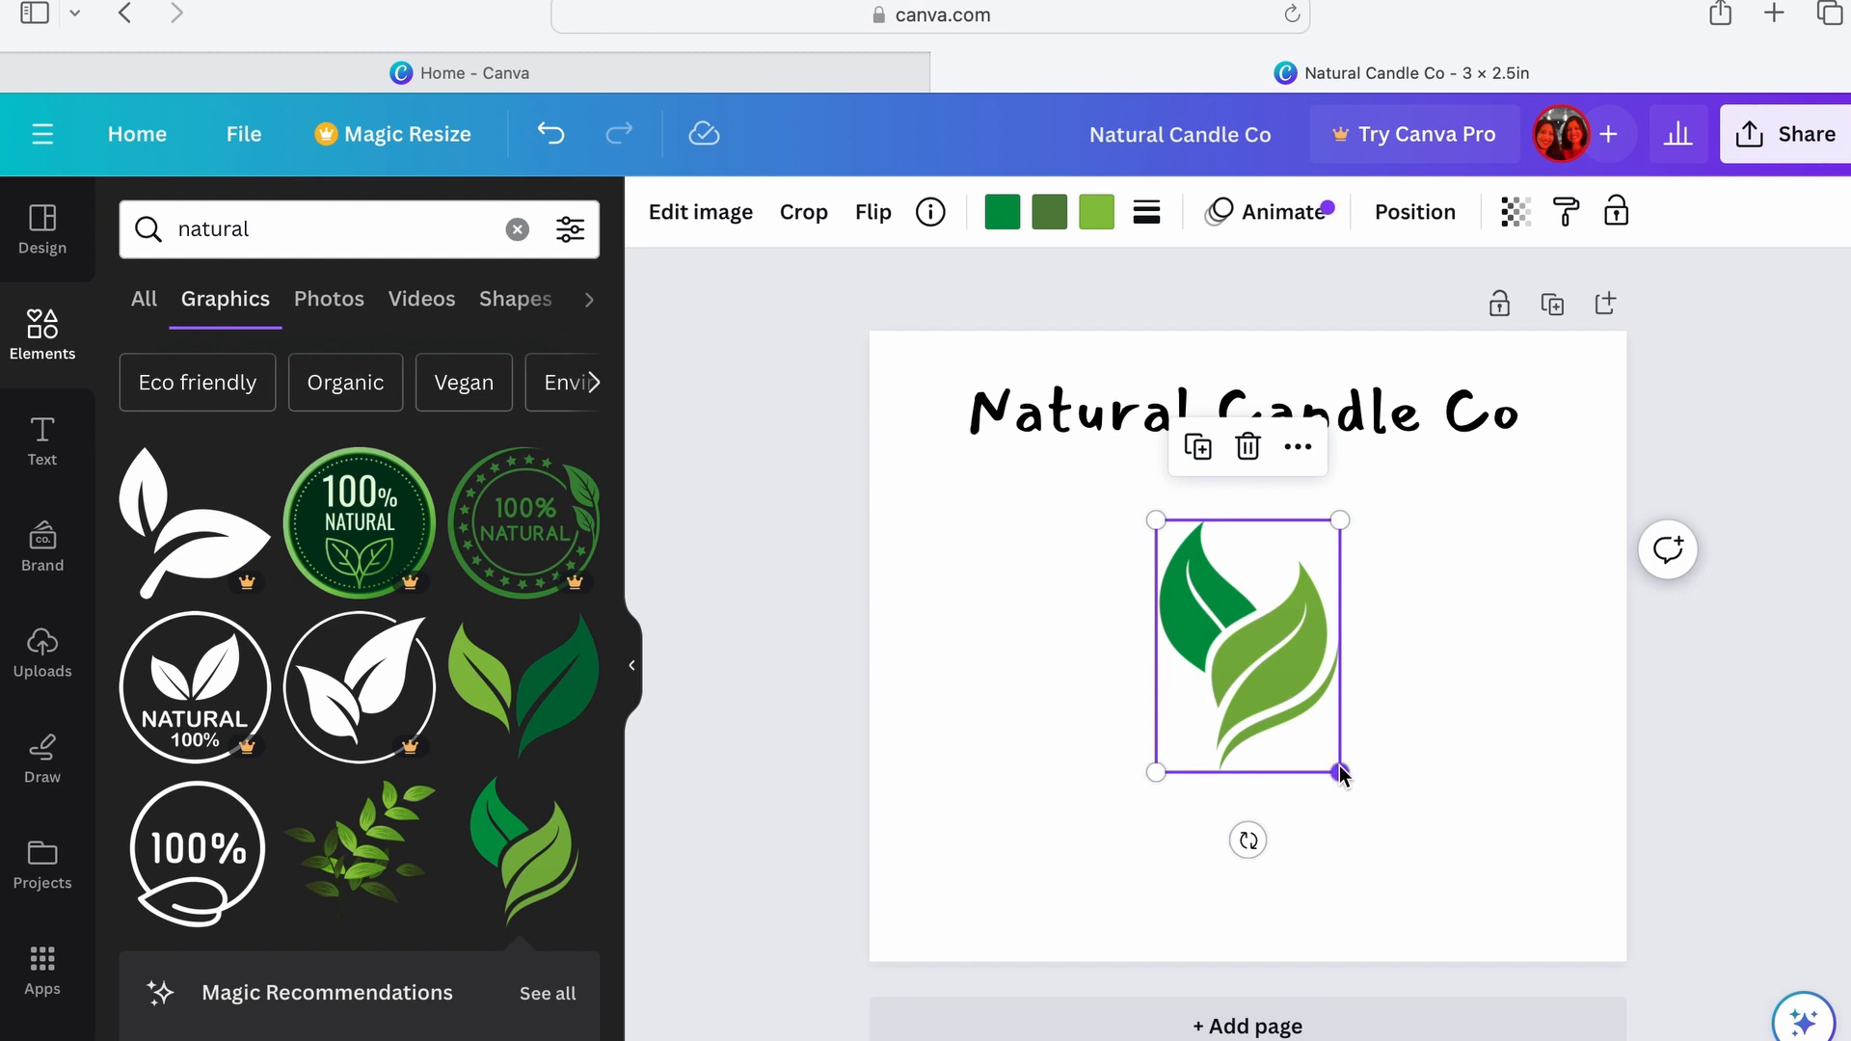
{"action": "left_click_drag", "start_coordinate": [1338, 771], "coordinate": [1263, 661]}
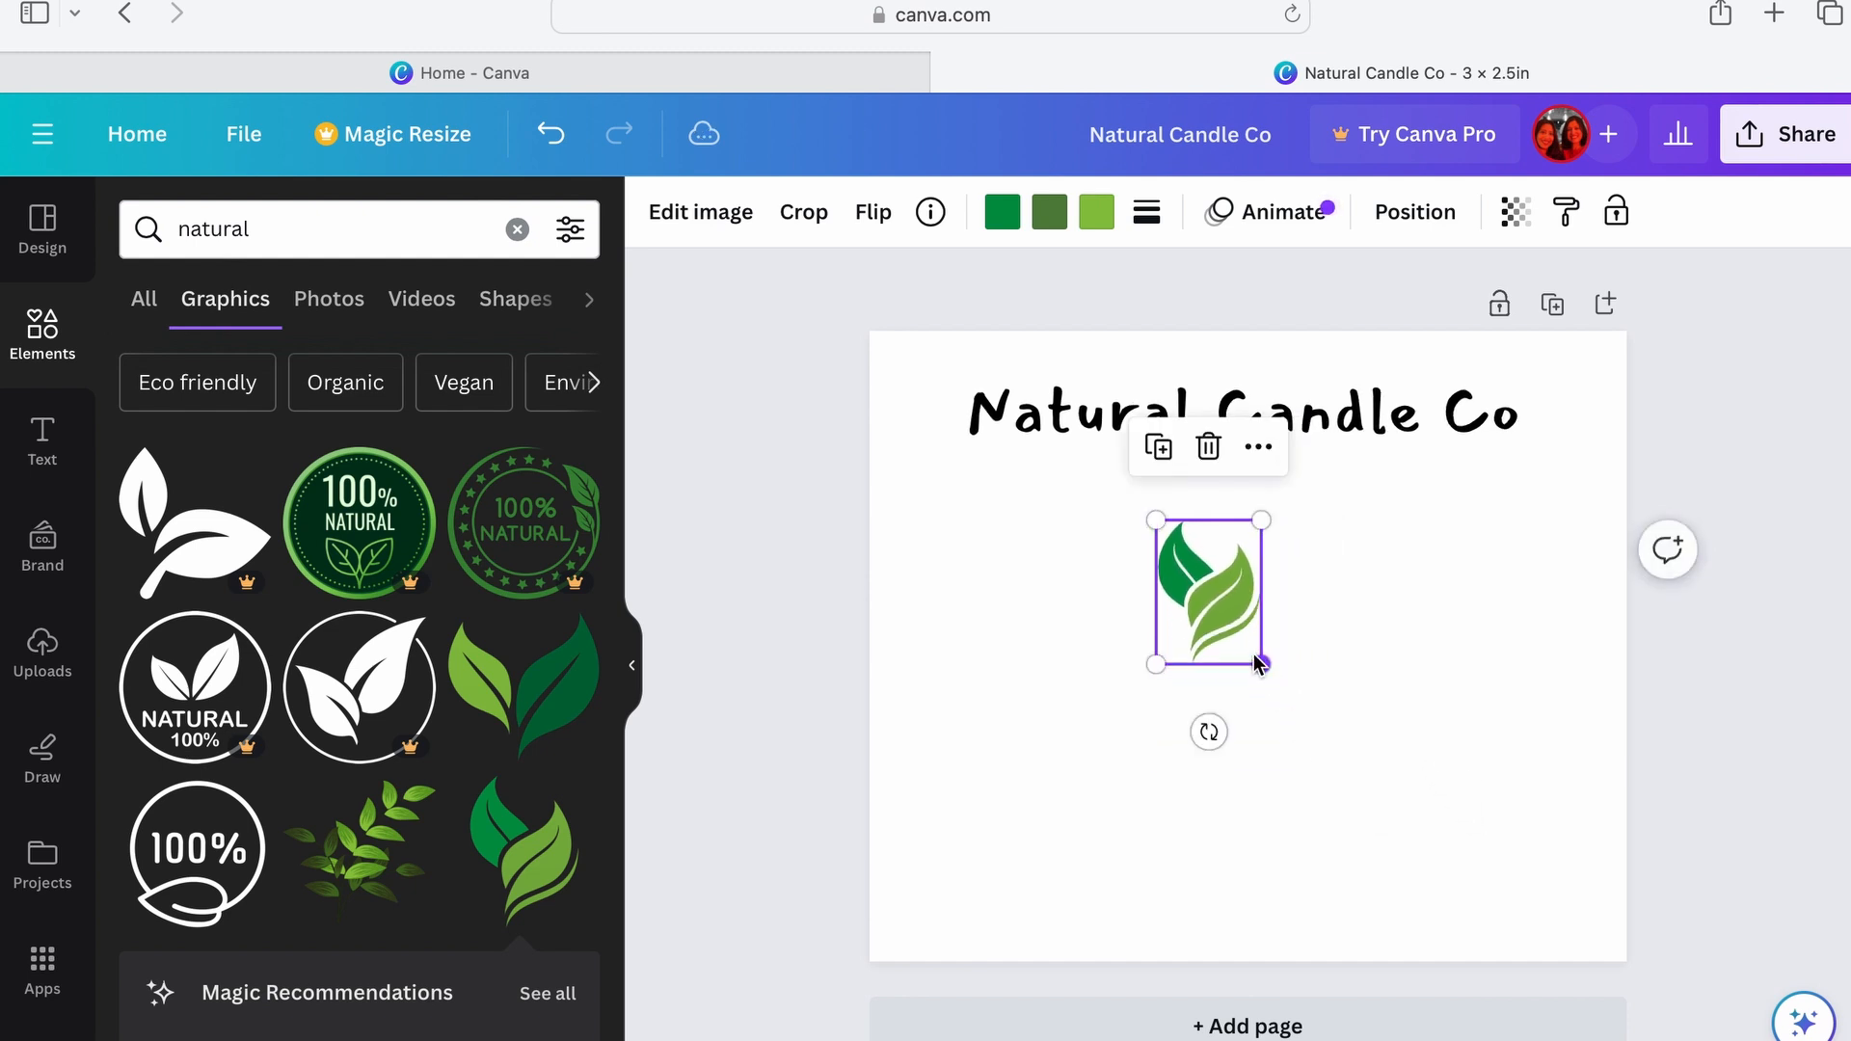
{"action": "left_click_drag", "start_coordinate": [1161, 583], "coordinate": [986, 433]}
{"action": "left_click", "coordinate": [1170, 586]}
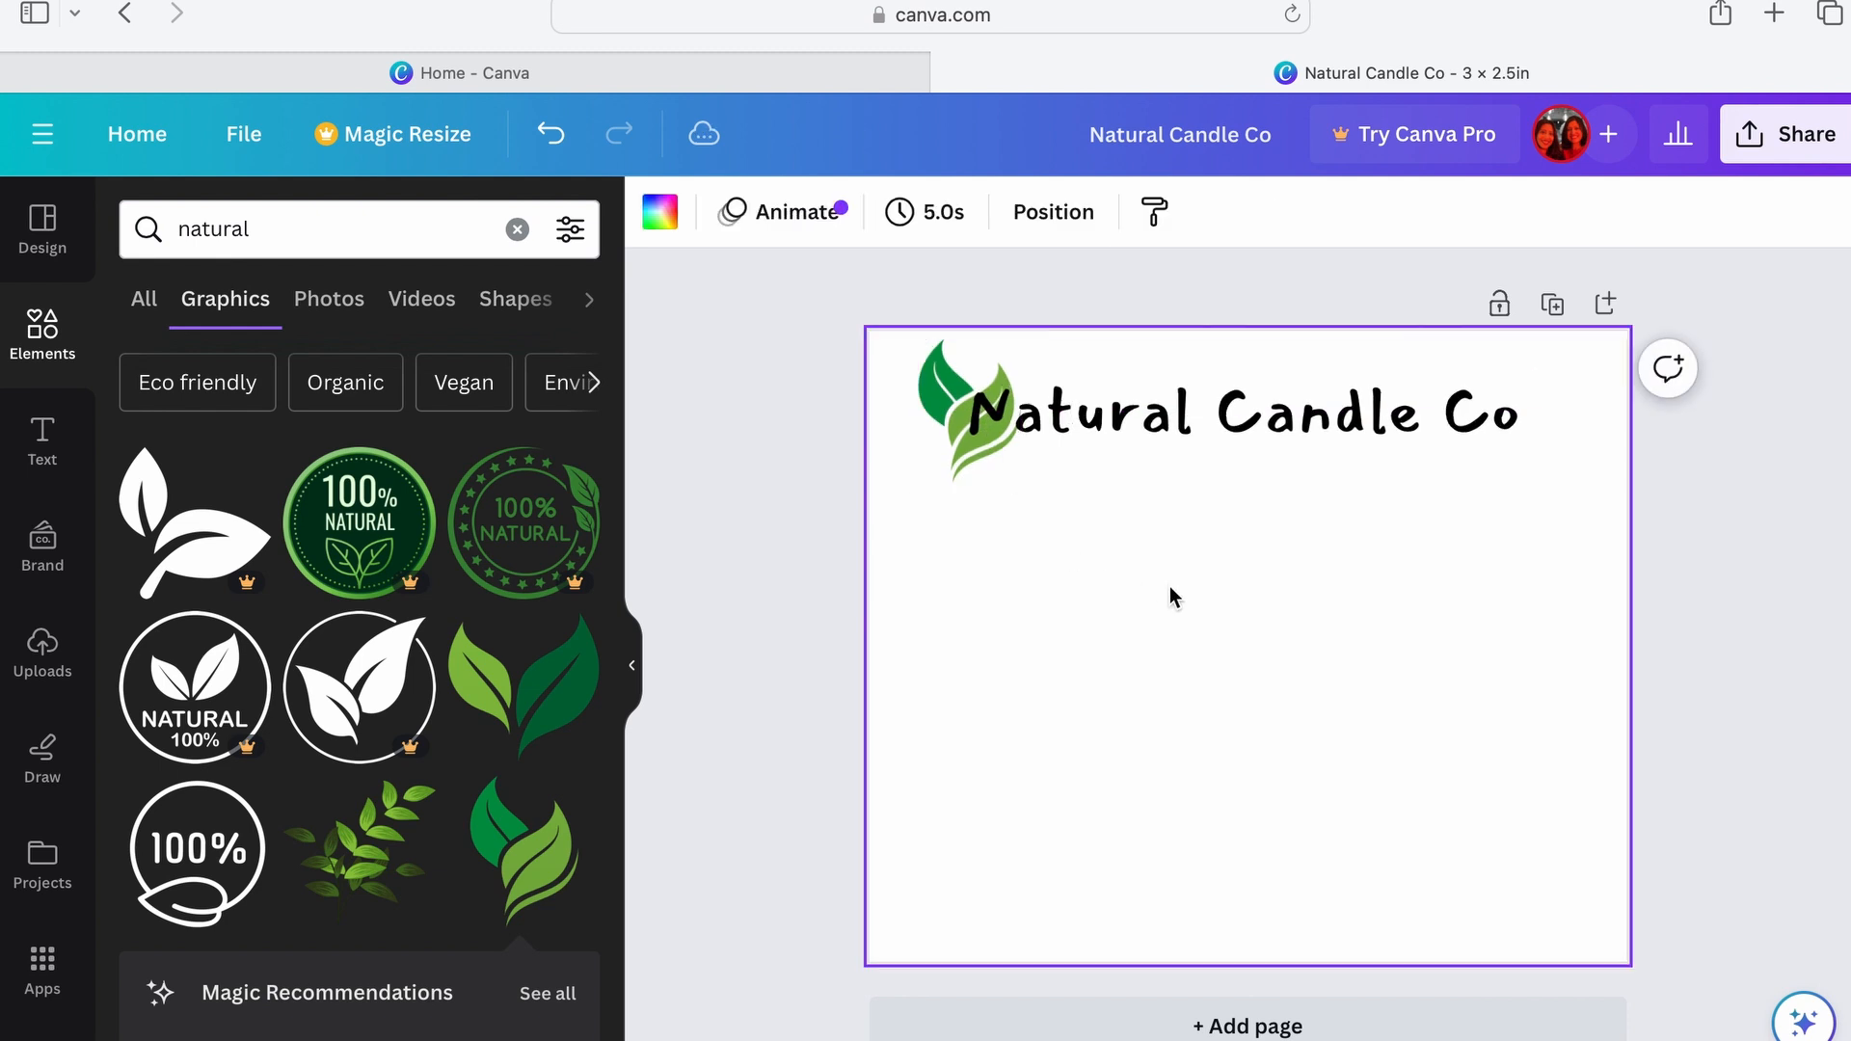
Step: Move the heading slightly down the page and shift the two-leaf graphic down over its first letter
{"action": "left_click", "coordinate": [1178, 432]}
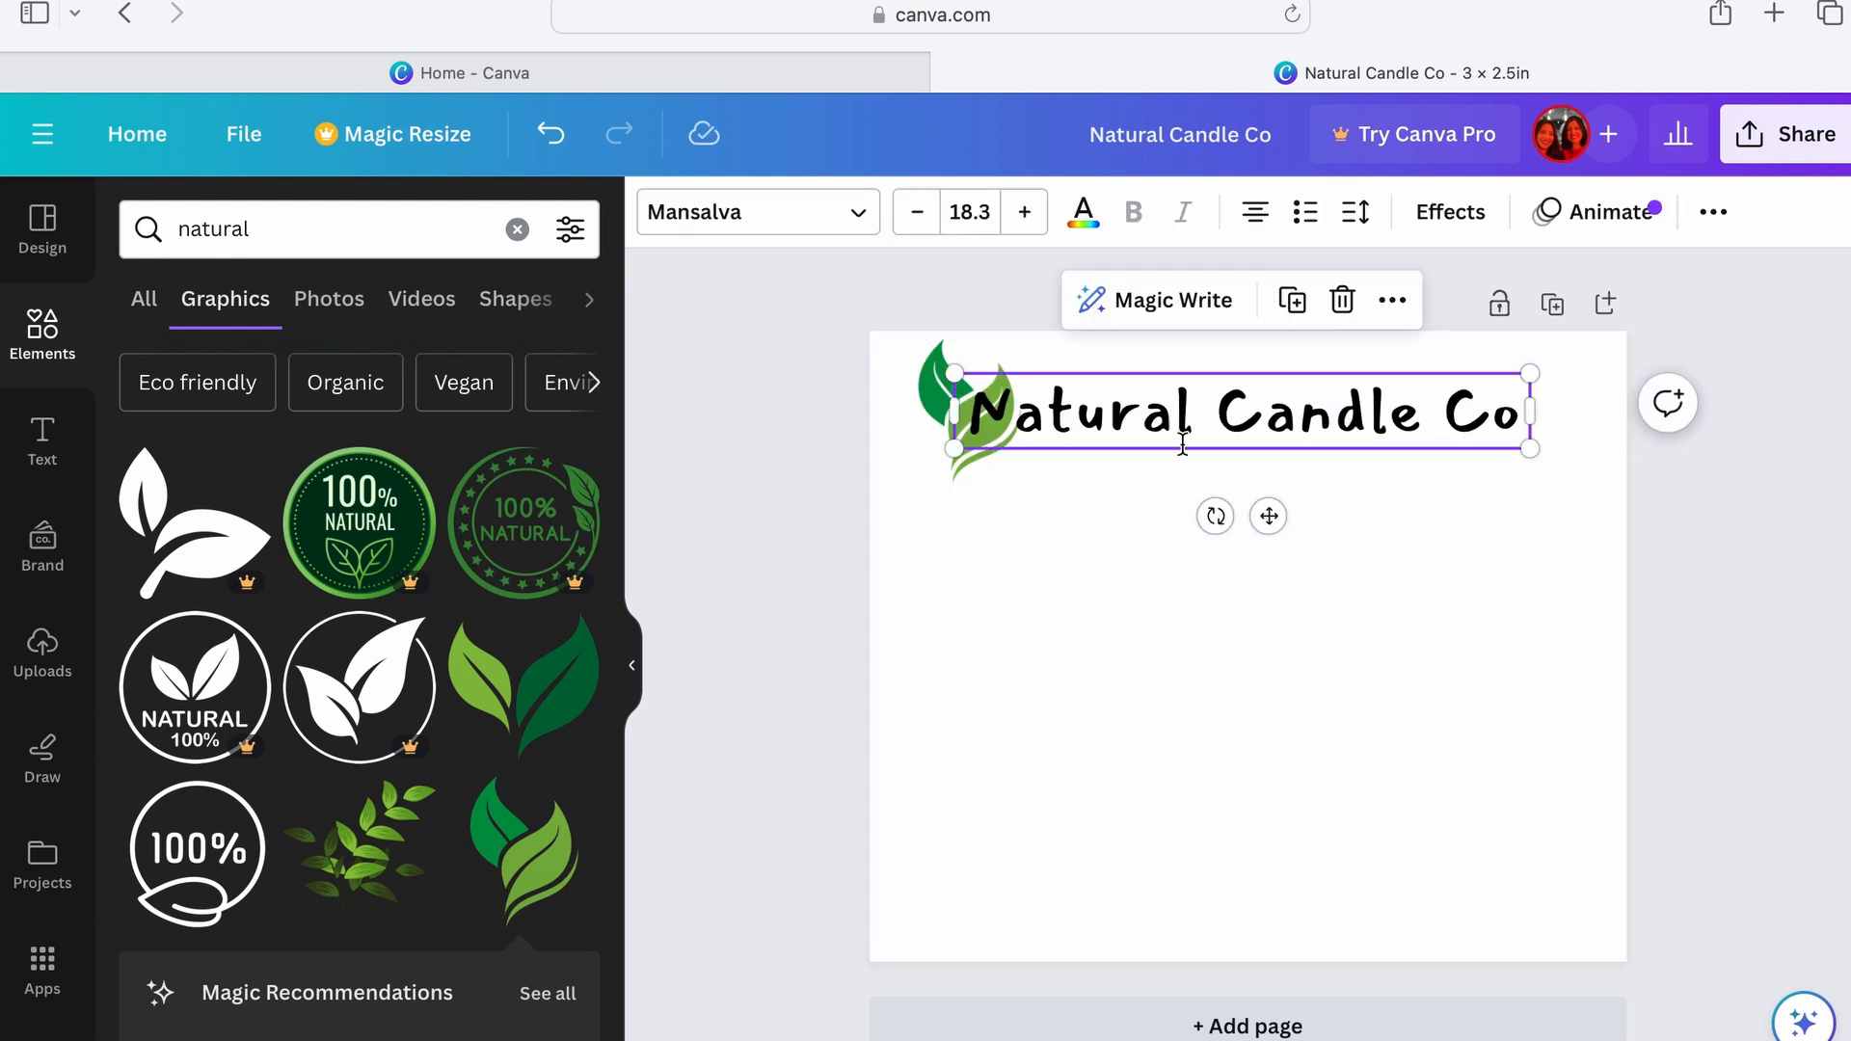
{"action": "left_click_drag", "start_coordinate": [1178, 432], "coordinate": [1184, 468]}
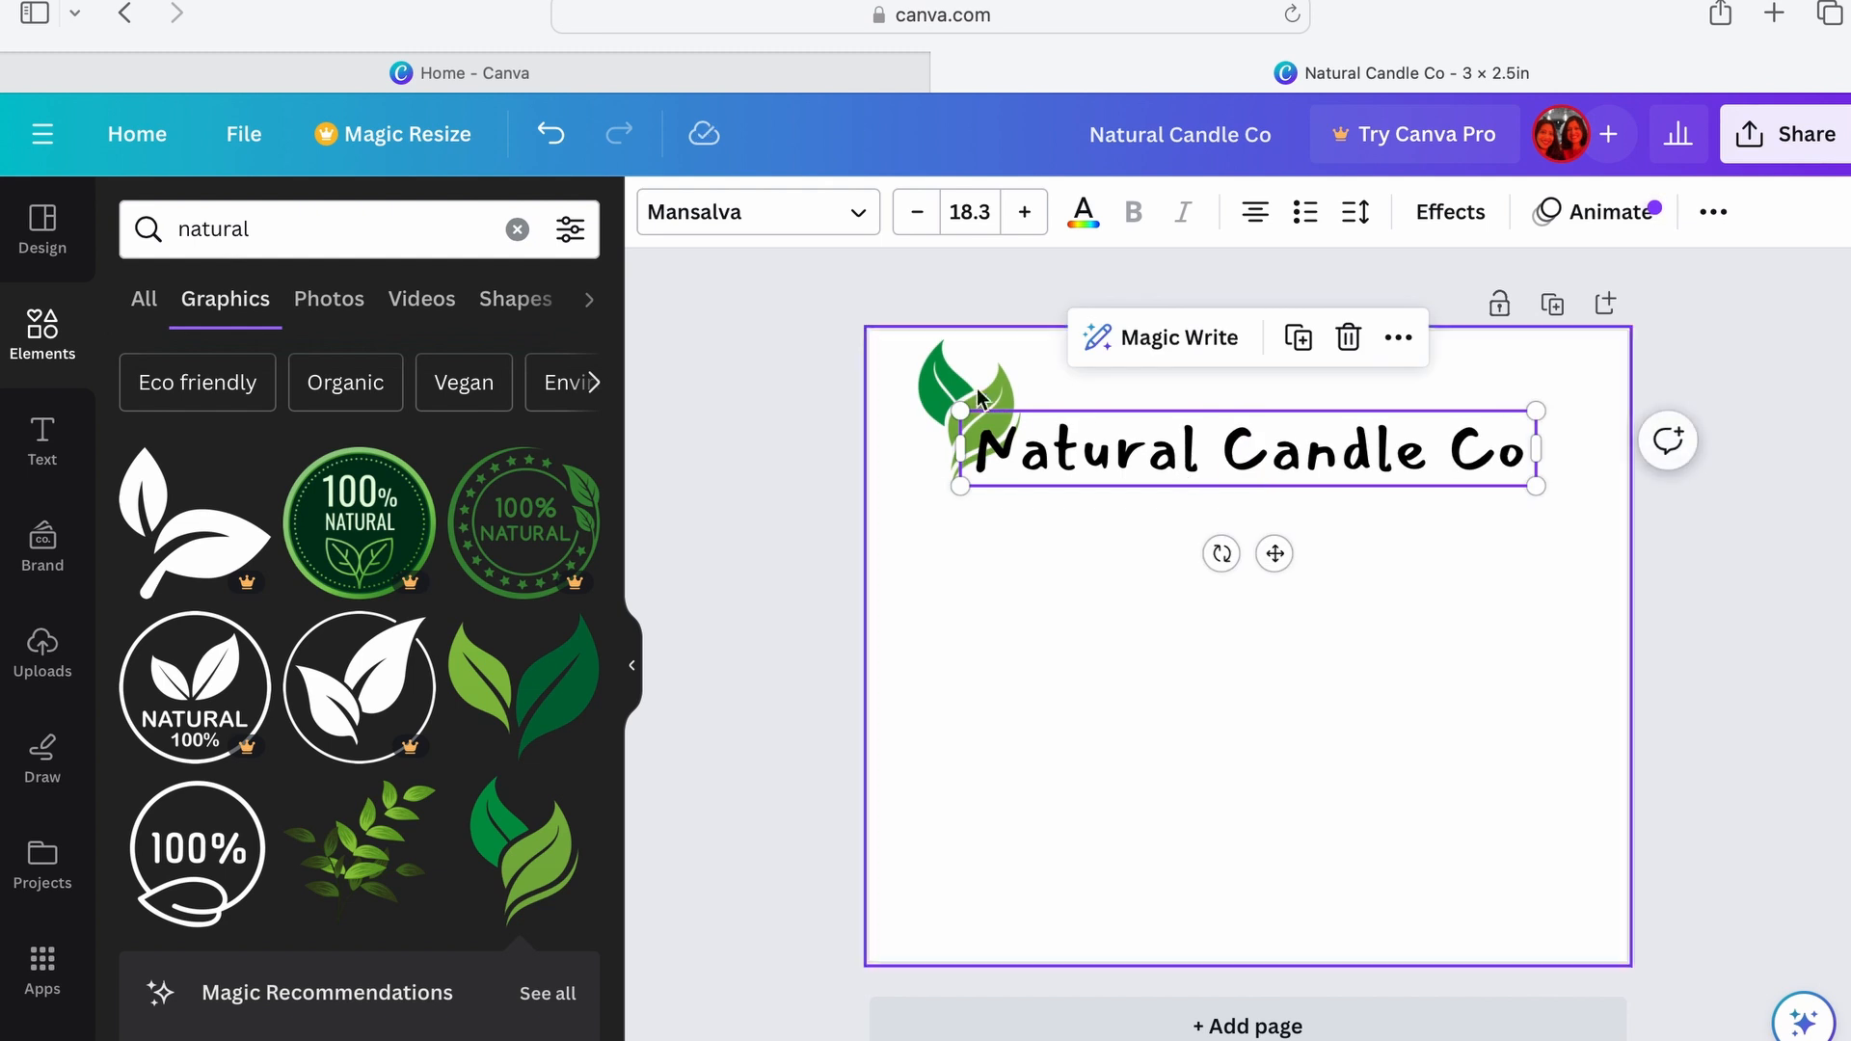
{"action": "left_click_drag", "start_coordinate": [968, 386], "coordinate": [983, 413]}
Step: Replace the two-leaf graphic with the green leafy circle and place it around the word "Natural"
{"action": "scroll", "coordinate": [433, 861], "scroll_direction": "down", "scroll_amount": 5}
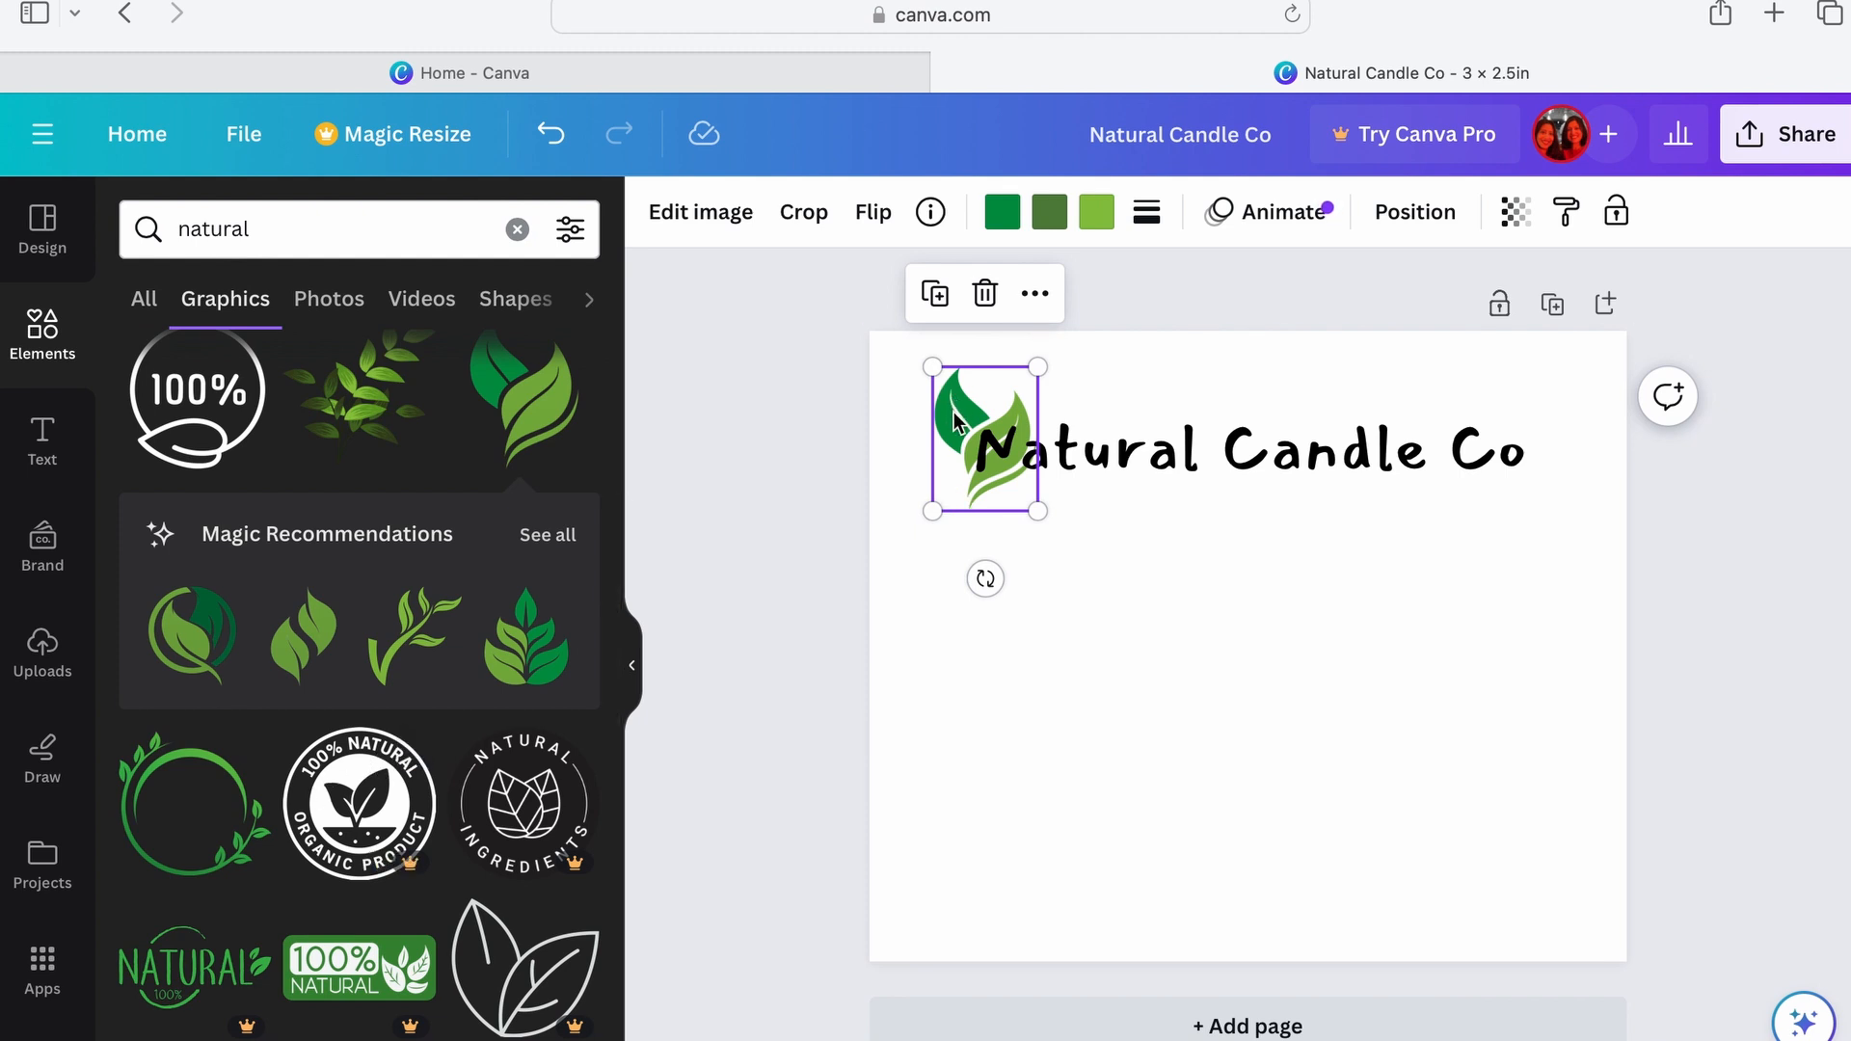
{"action": "key", "text": "Delete"}
{"action": "left_click", "coordinate": [193, 805]}
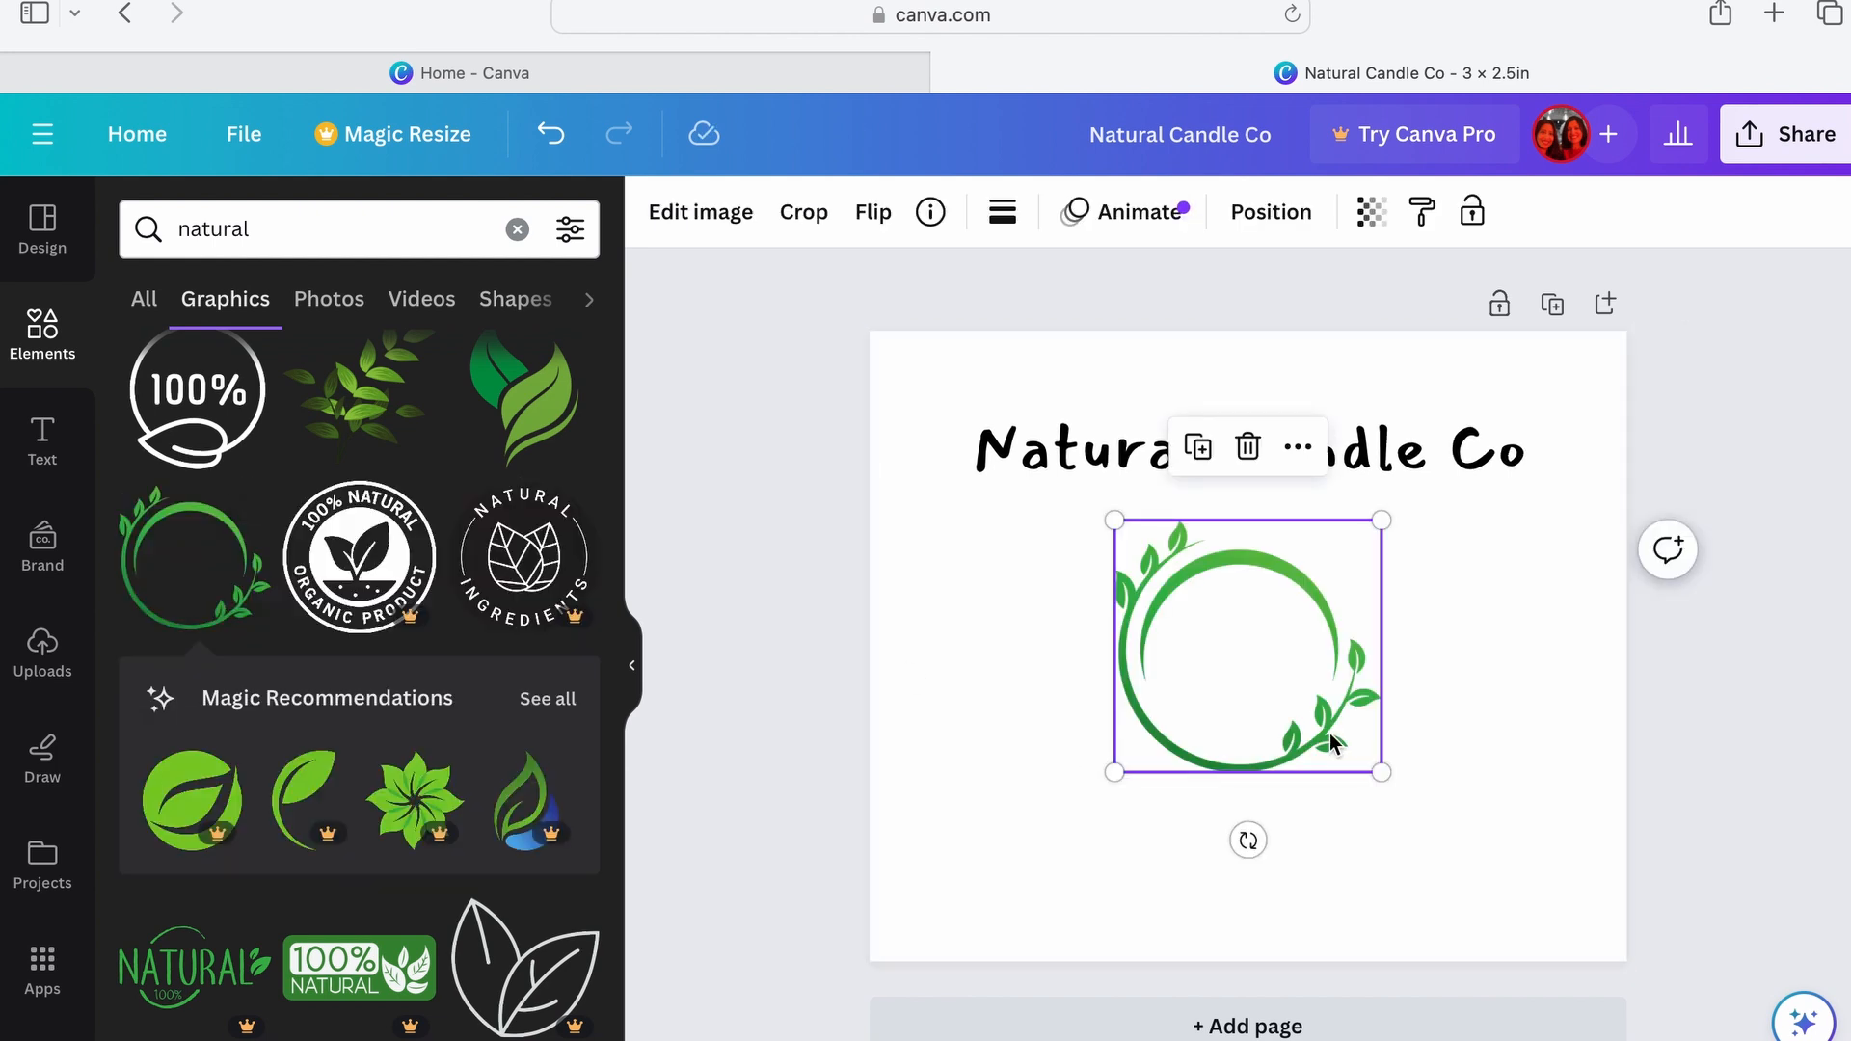
{"action": "left_click_drag", "start_coordinate": [1281, 669], "coordinate": [1129, 468]}
{"action": "left_click", "coordinate": [1444, 669]}
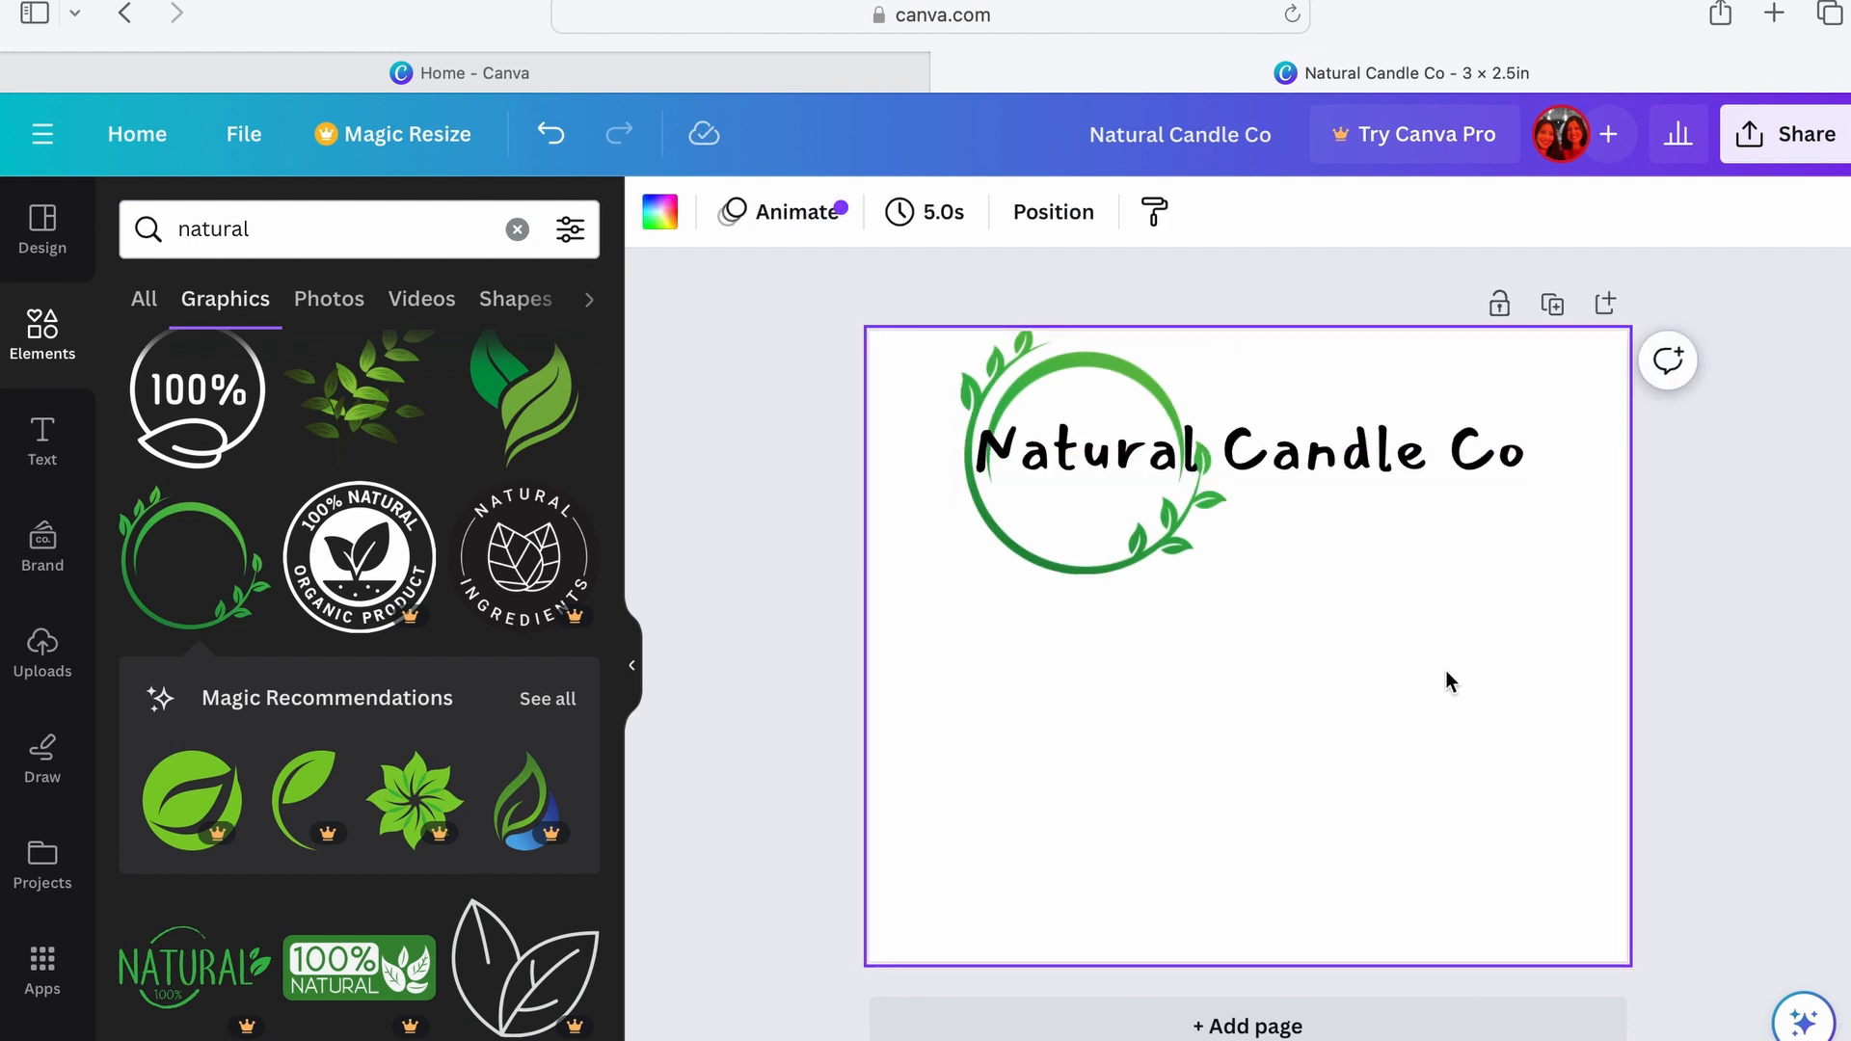
Step: Enlarge the leafy circle slightly and shift it left so it encloses the word "Natural"
{"action": "left_click", "coordinate": [1165, 528]}
{"action": "left_click_drag", "start_coordinate": [1227, 575], "coordinate": [1247, 595]}
{"action": "left_click_drag", "start_coordinate": [1137, 528], "coordinate": [1124, 534]}
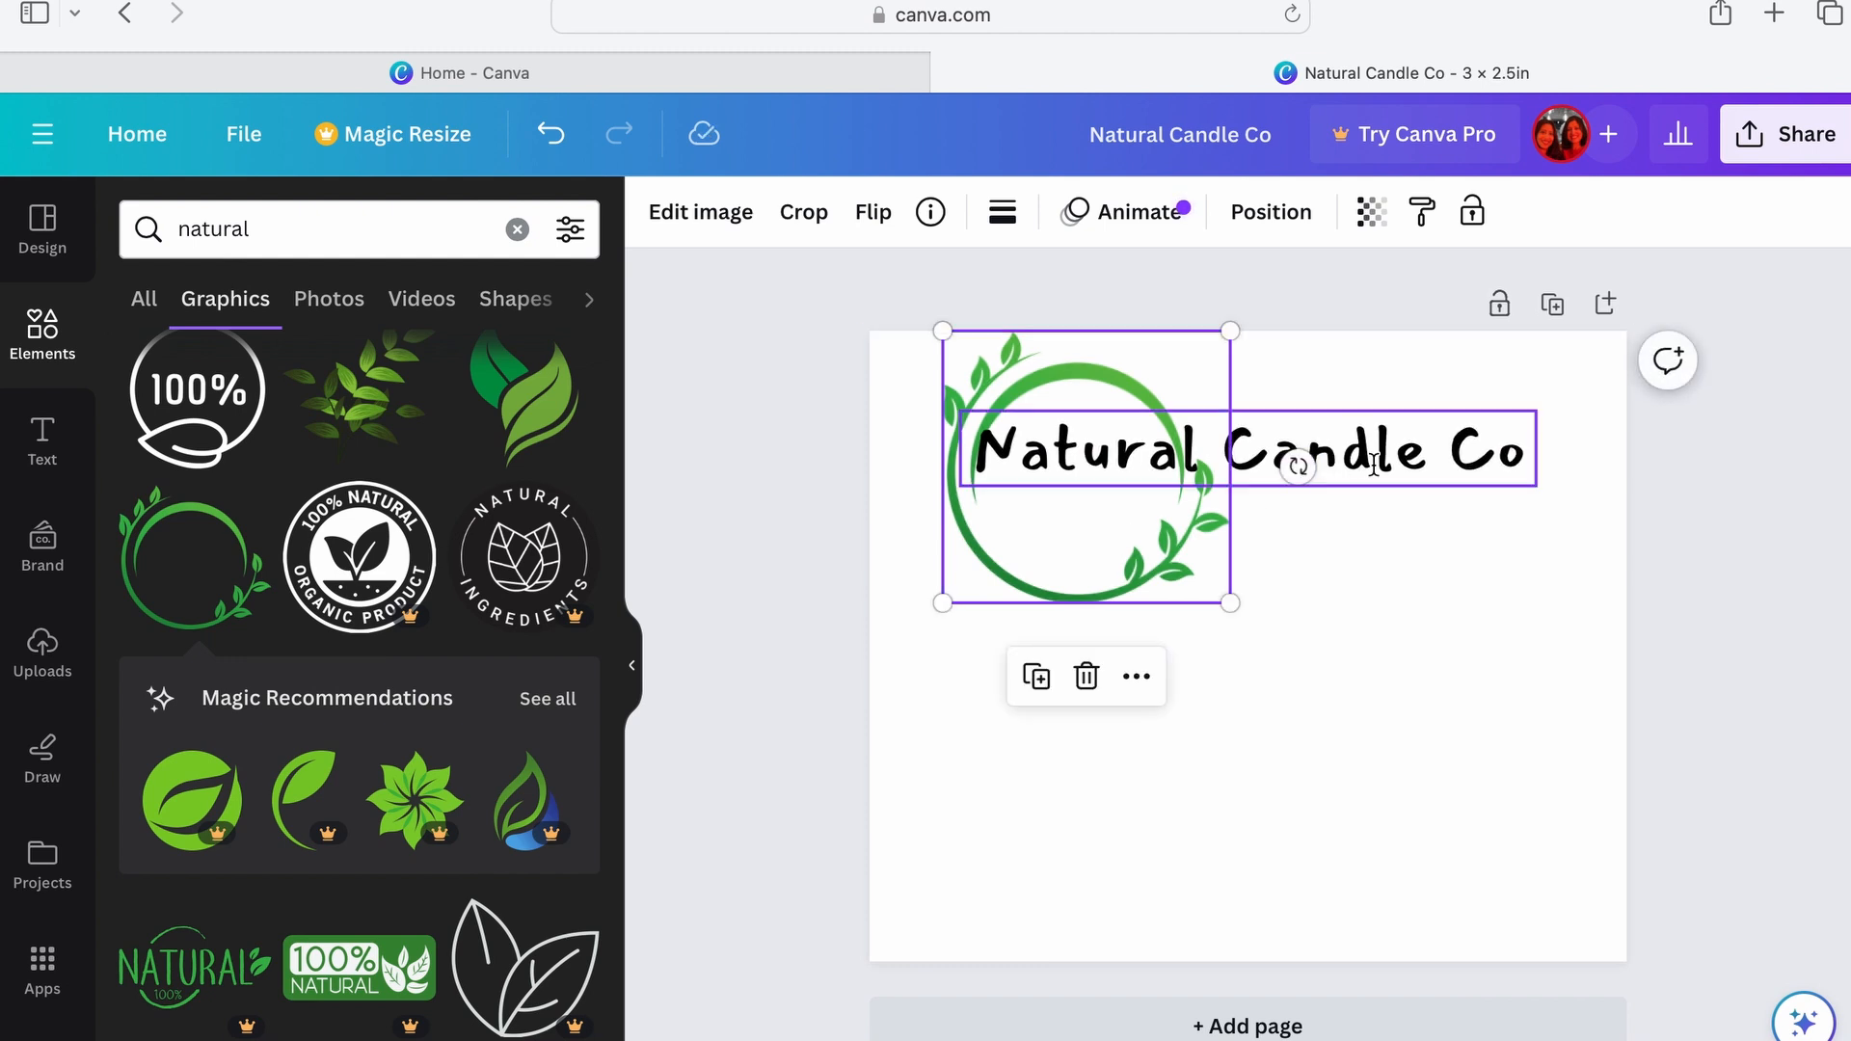
Step: Move the "Natural Candle Co" heading slightly down so it crosses the middle of the leafy circle
{"action": "left_click_drag", "start_coordinate": [1376, 465], "coordinate": [1380, 499]}
{"action": "left_click", "coordinate": [1451, 692]}
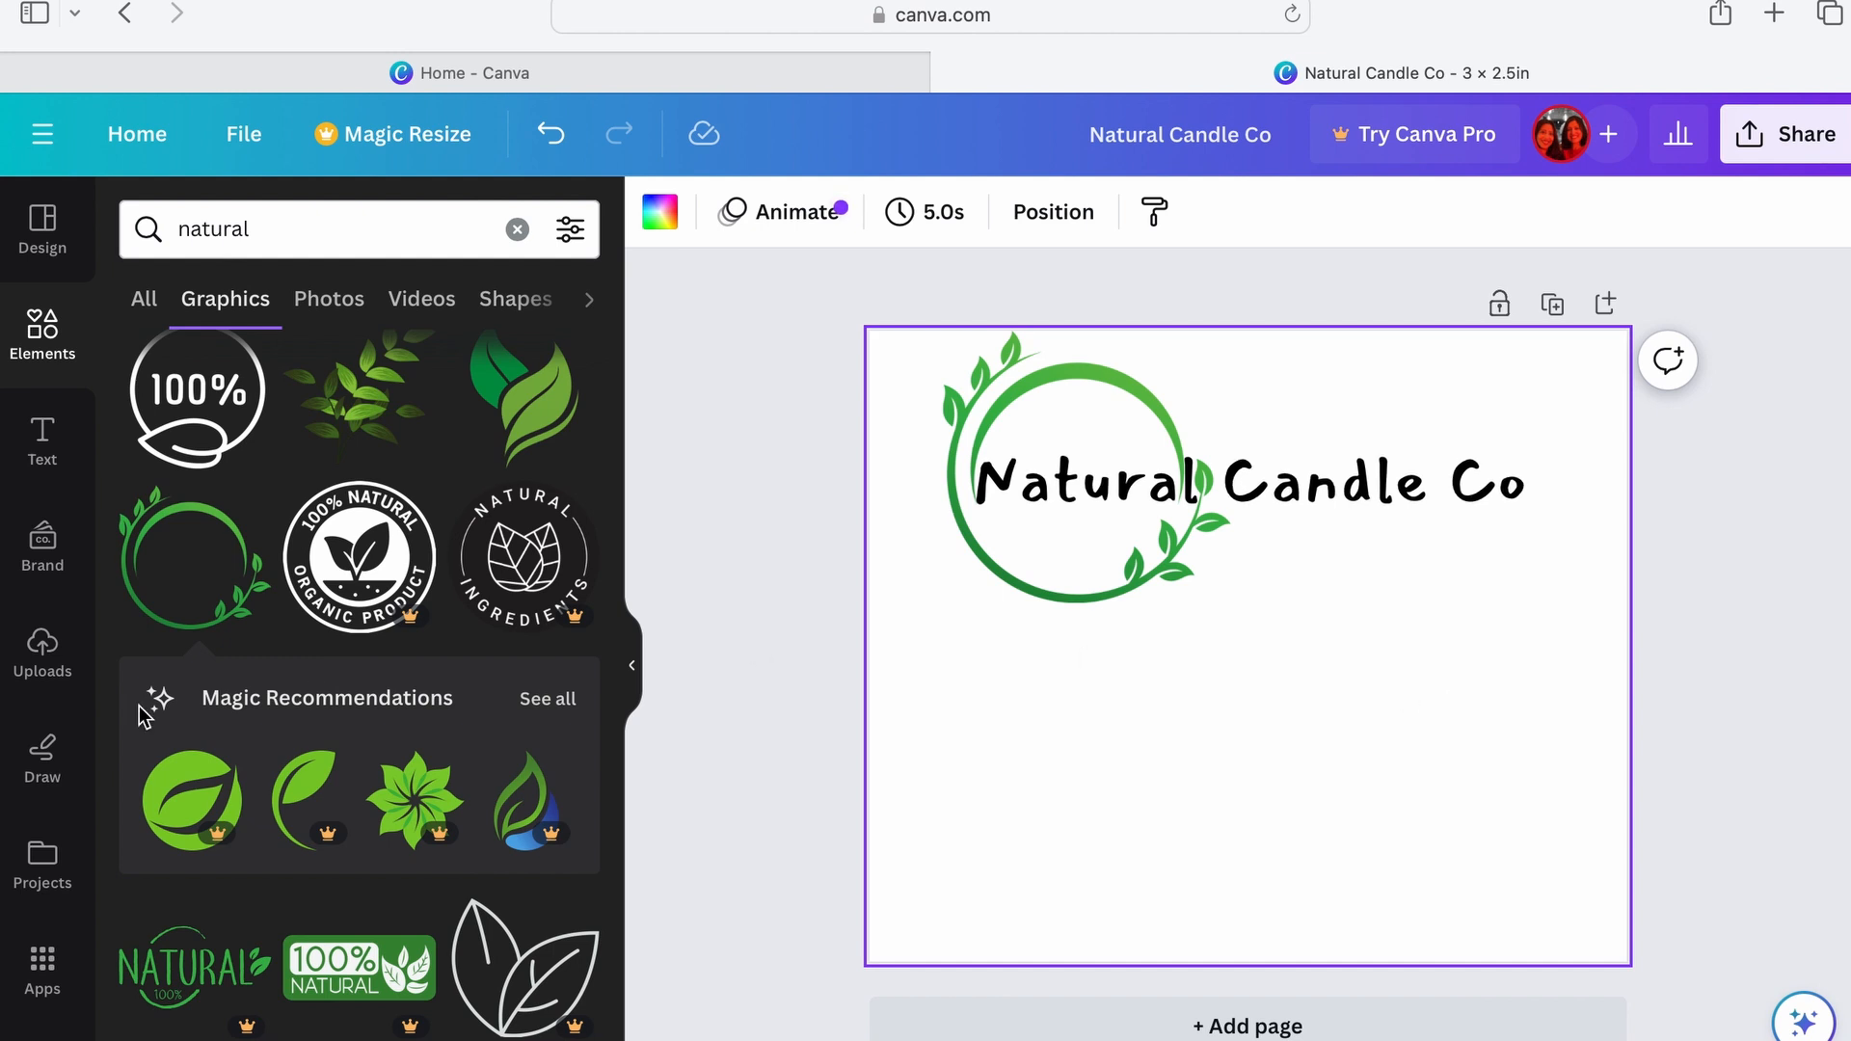
Step: Add a subheading below the logo reading "100% Soy Wax"
{"action": "left_click", "coordinate": [26, 446]}
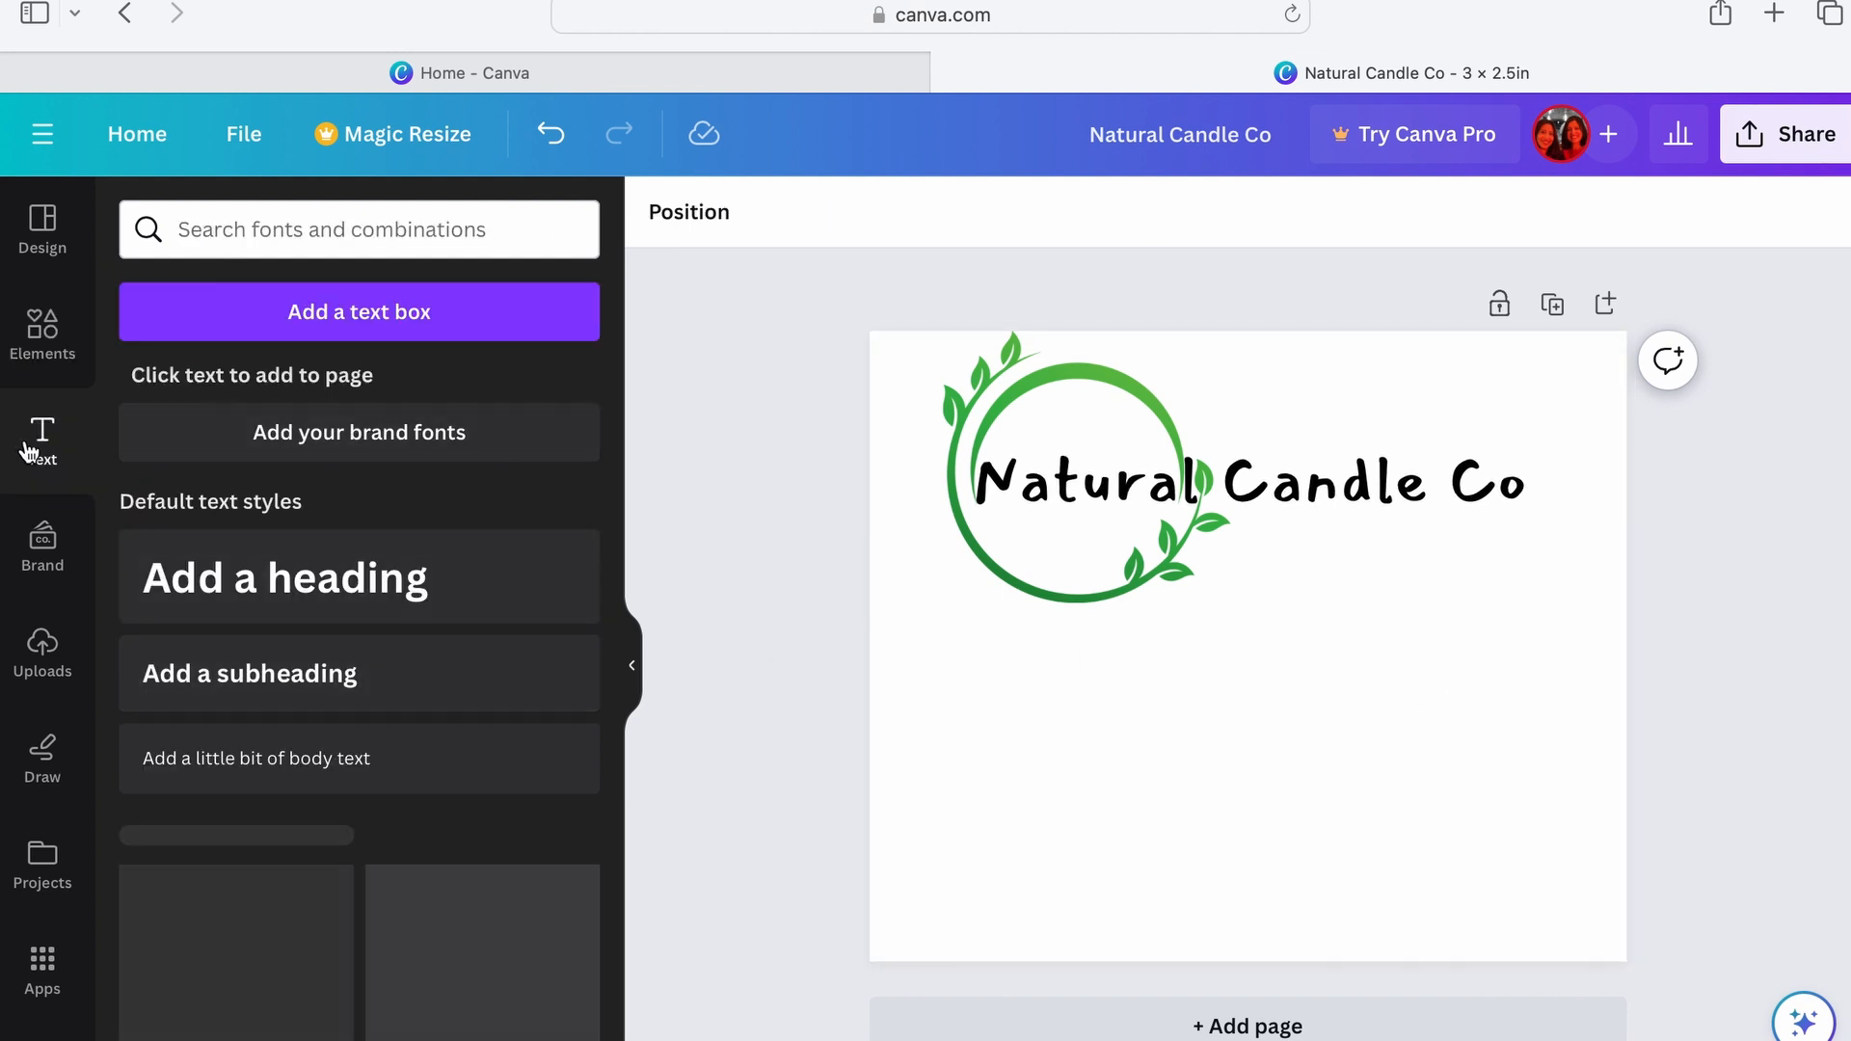
{"action": "left_click", "coordinate": [214, 682]}
{"action": "left_click", "coordinate": [1260, 644]}
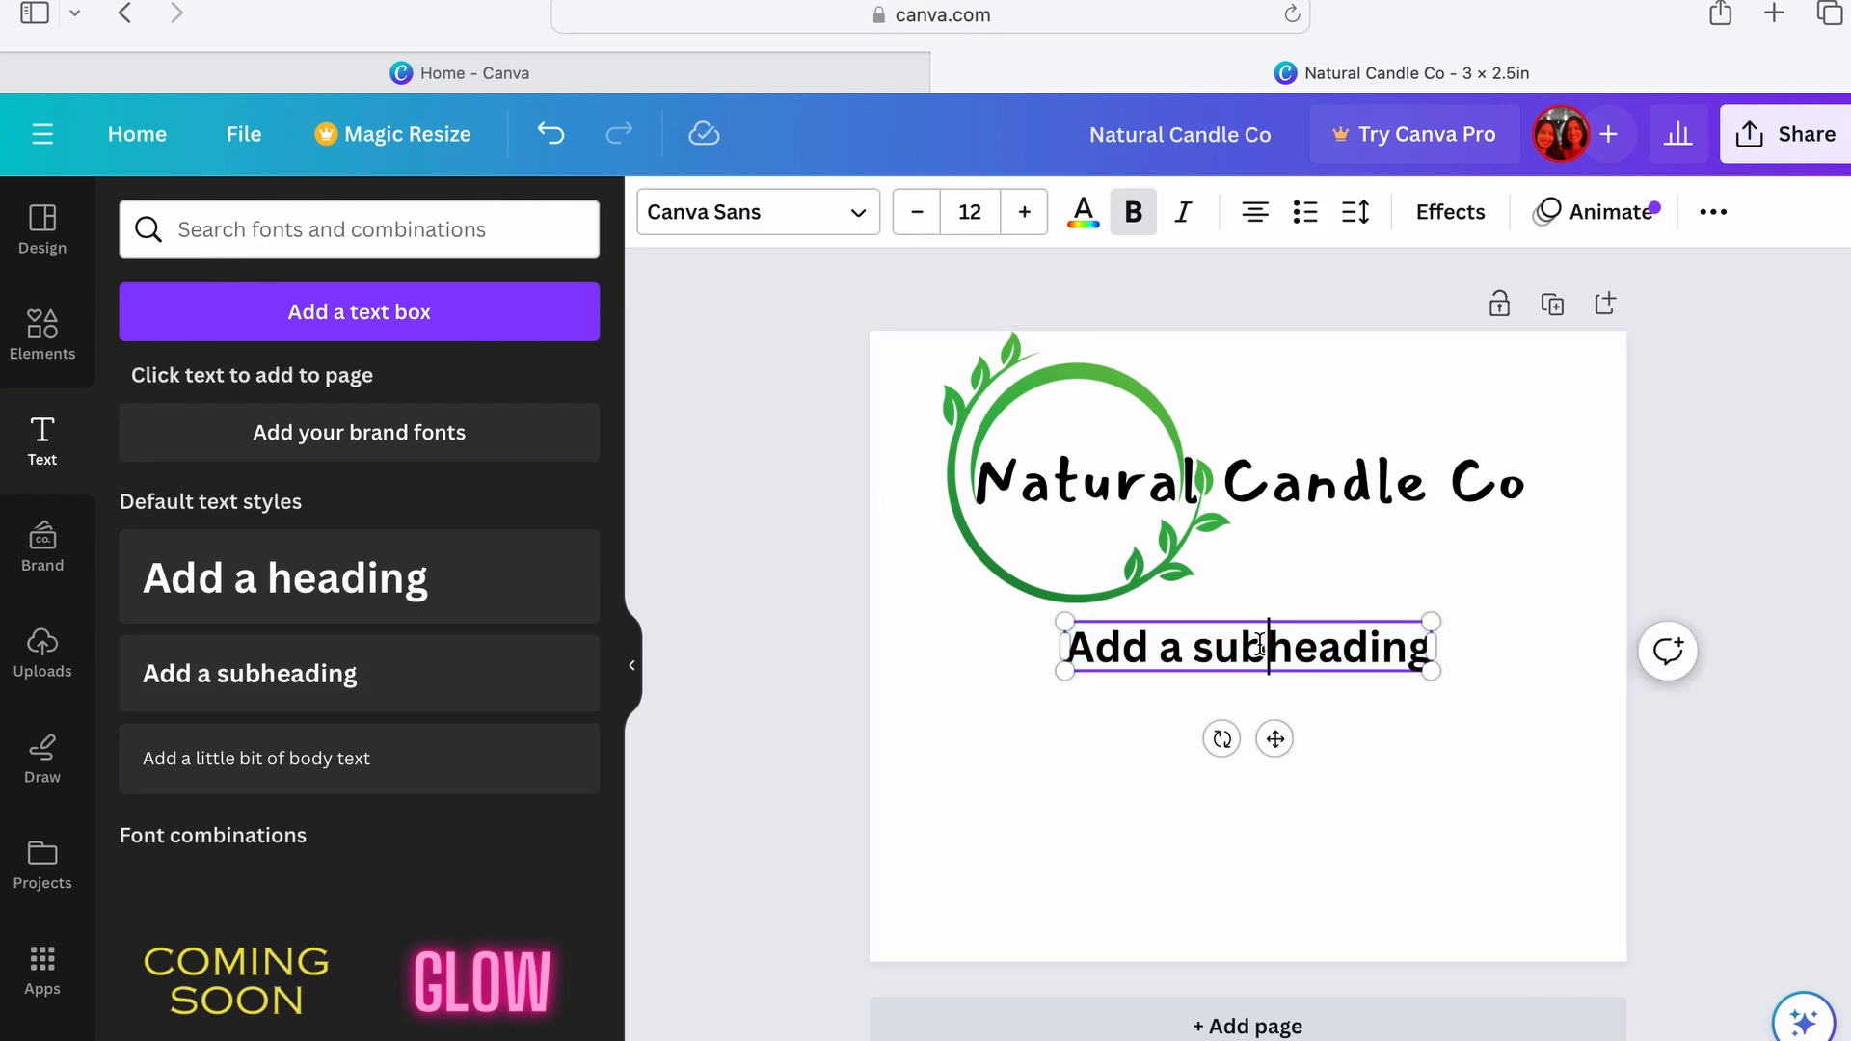
{"action": "triple_click", "coordinate": [1260, 644]}
{"action": "type", "text": "Soy"}
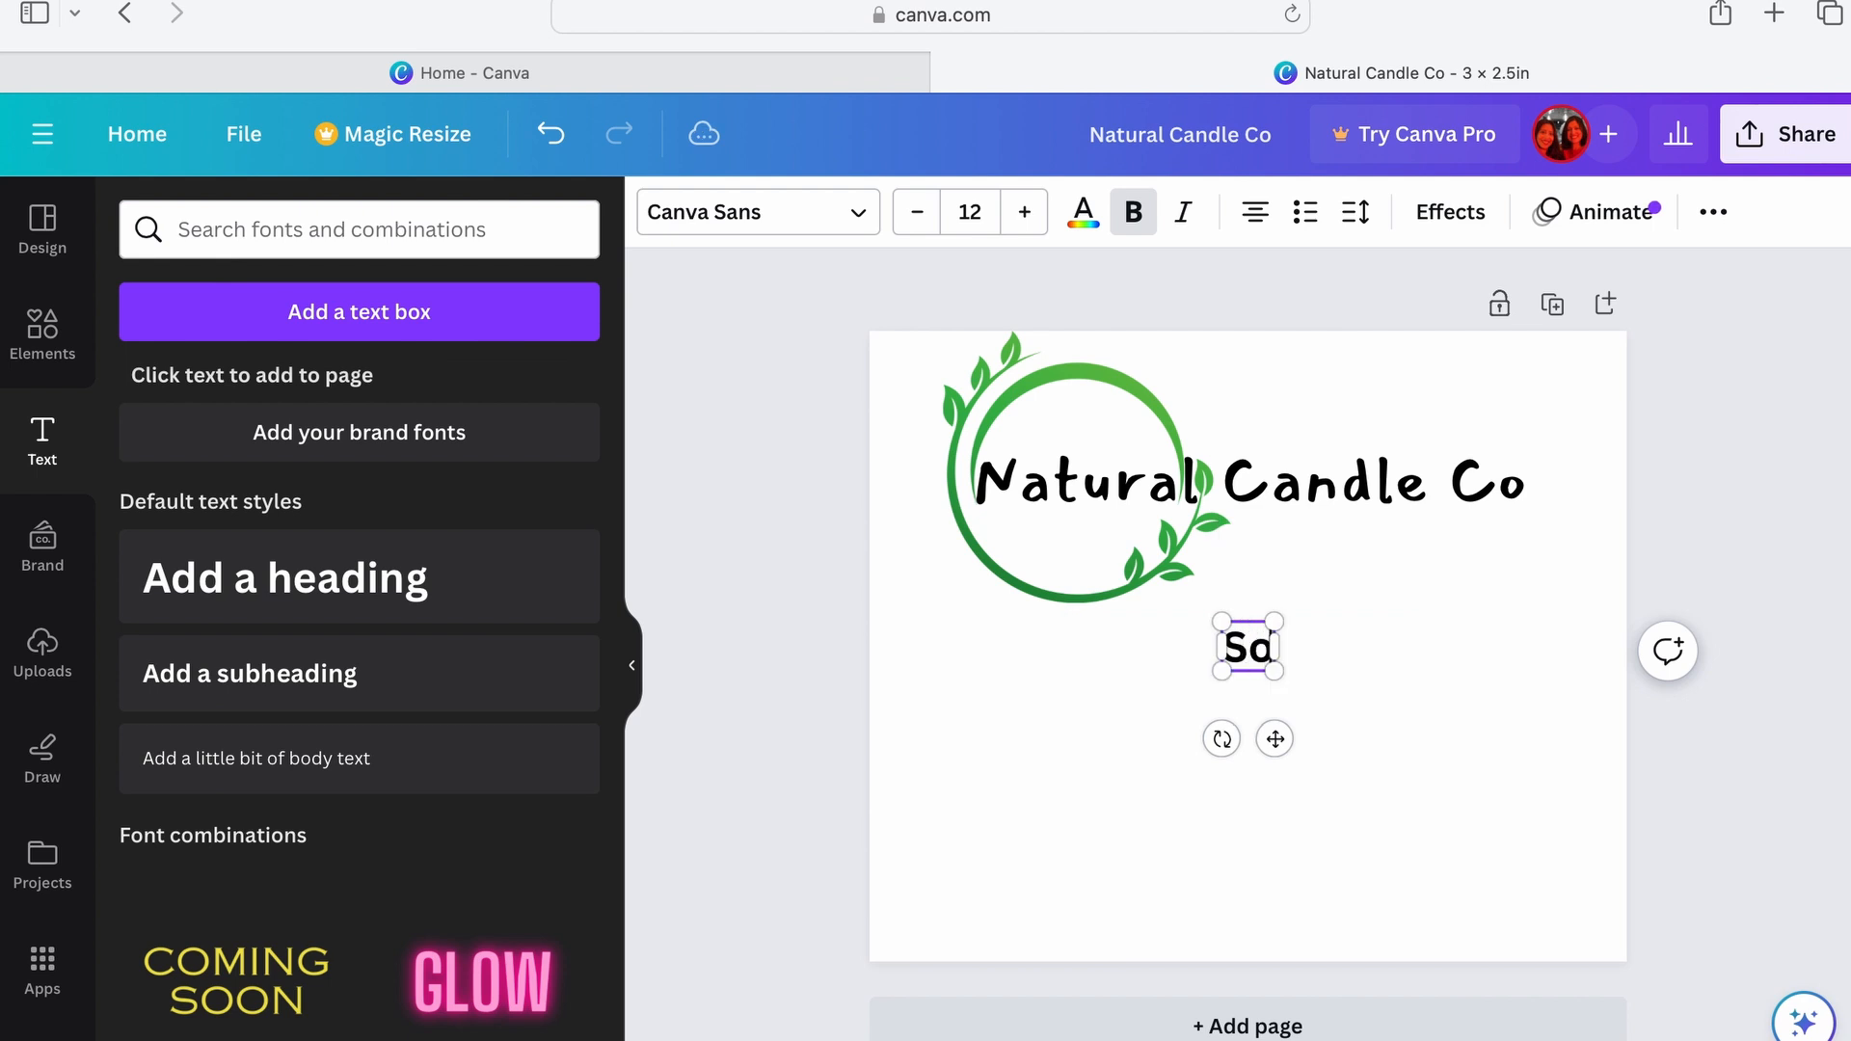
{"action": "key", "text": "BackSpace"}
{"action": "key", "text": "BackSpace"}
{"action": "key", "text": "BackSpace"}
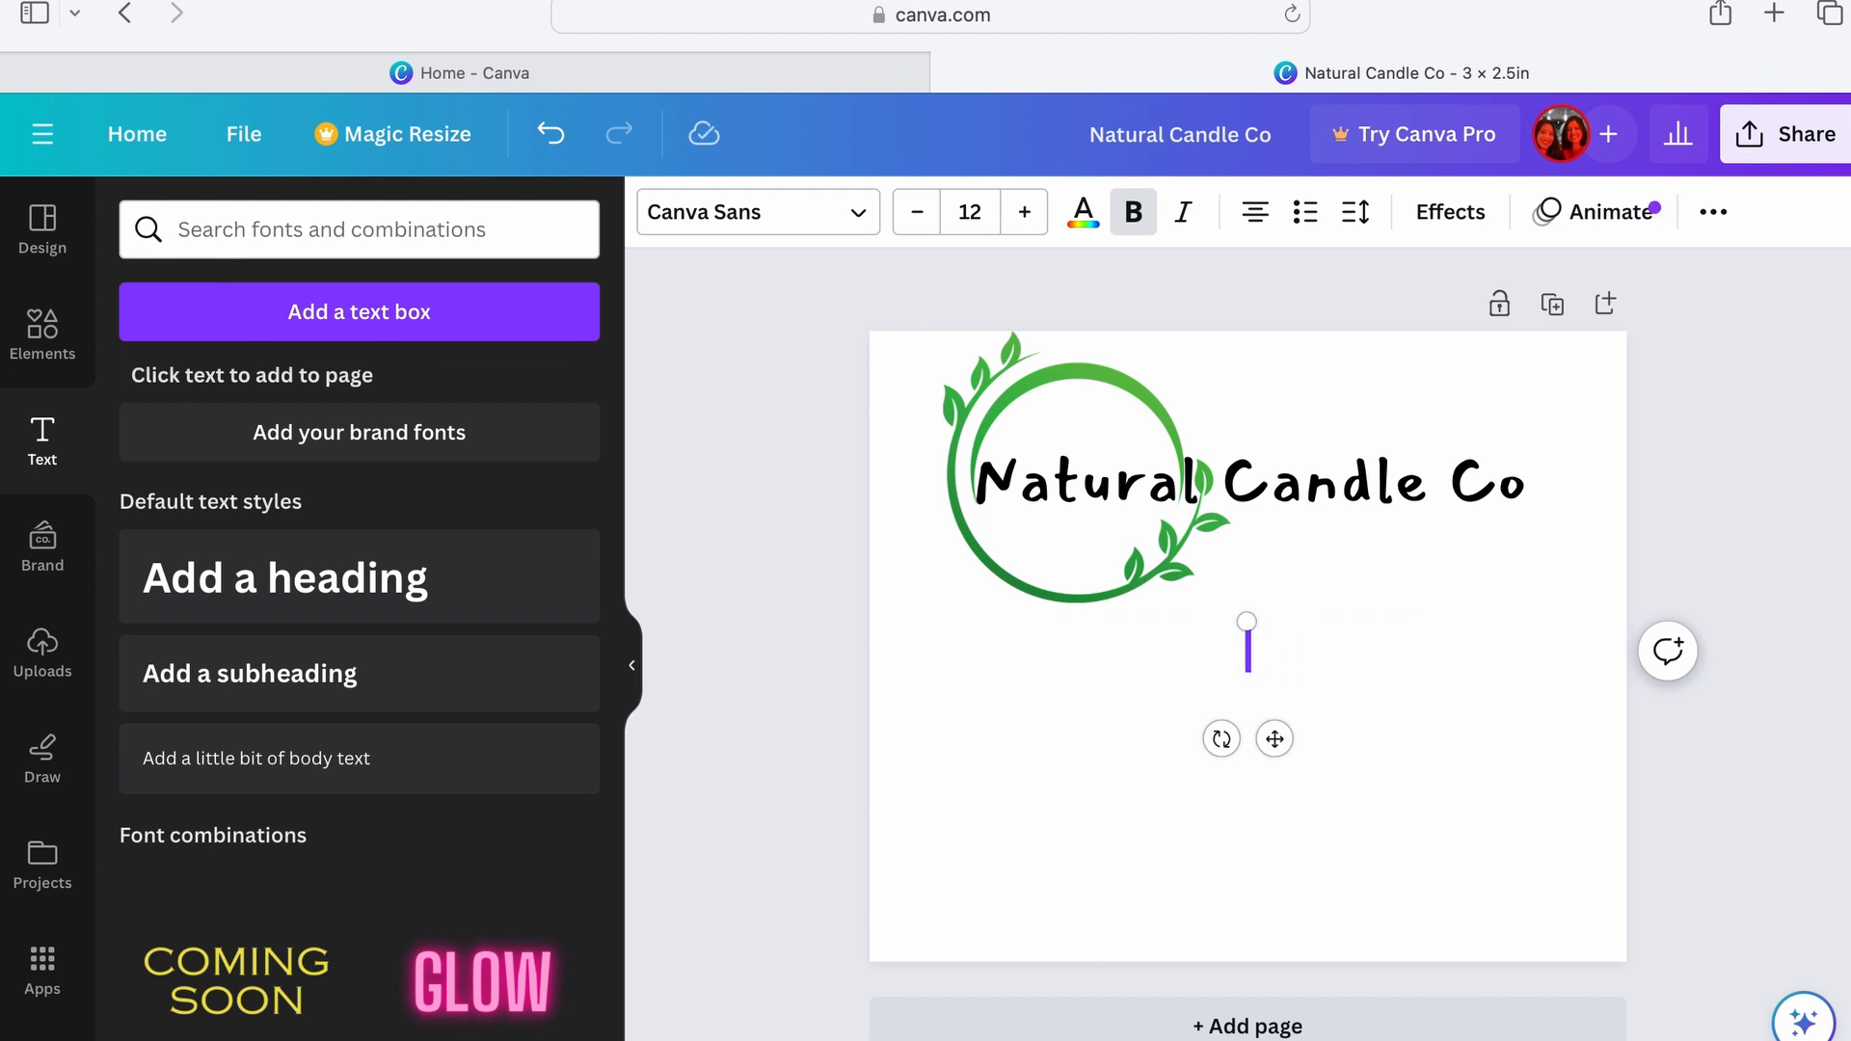
{"action": "type", "text": "!"}
{"action": "key", "text": "BackSpace"}
{"action": "type", "text": "100"}
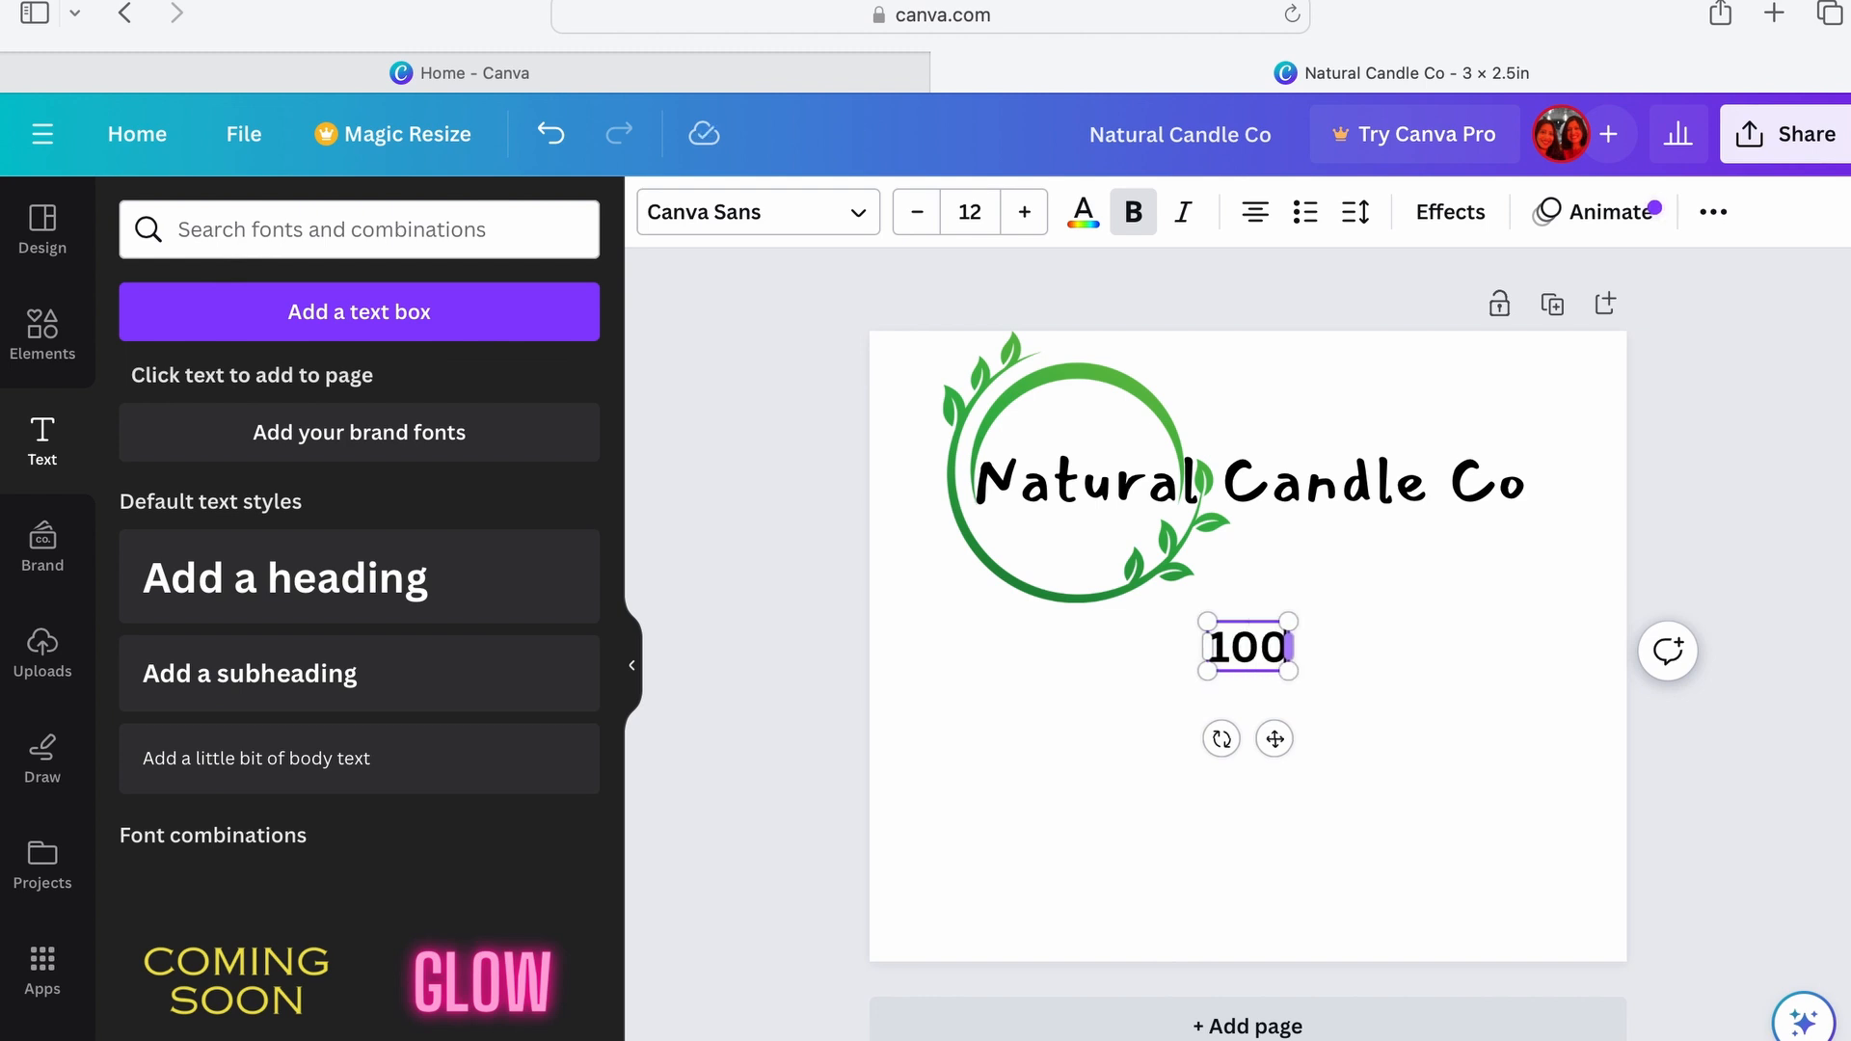
{"action": "type", "text": "% SO"}
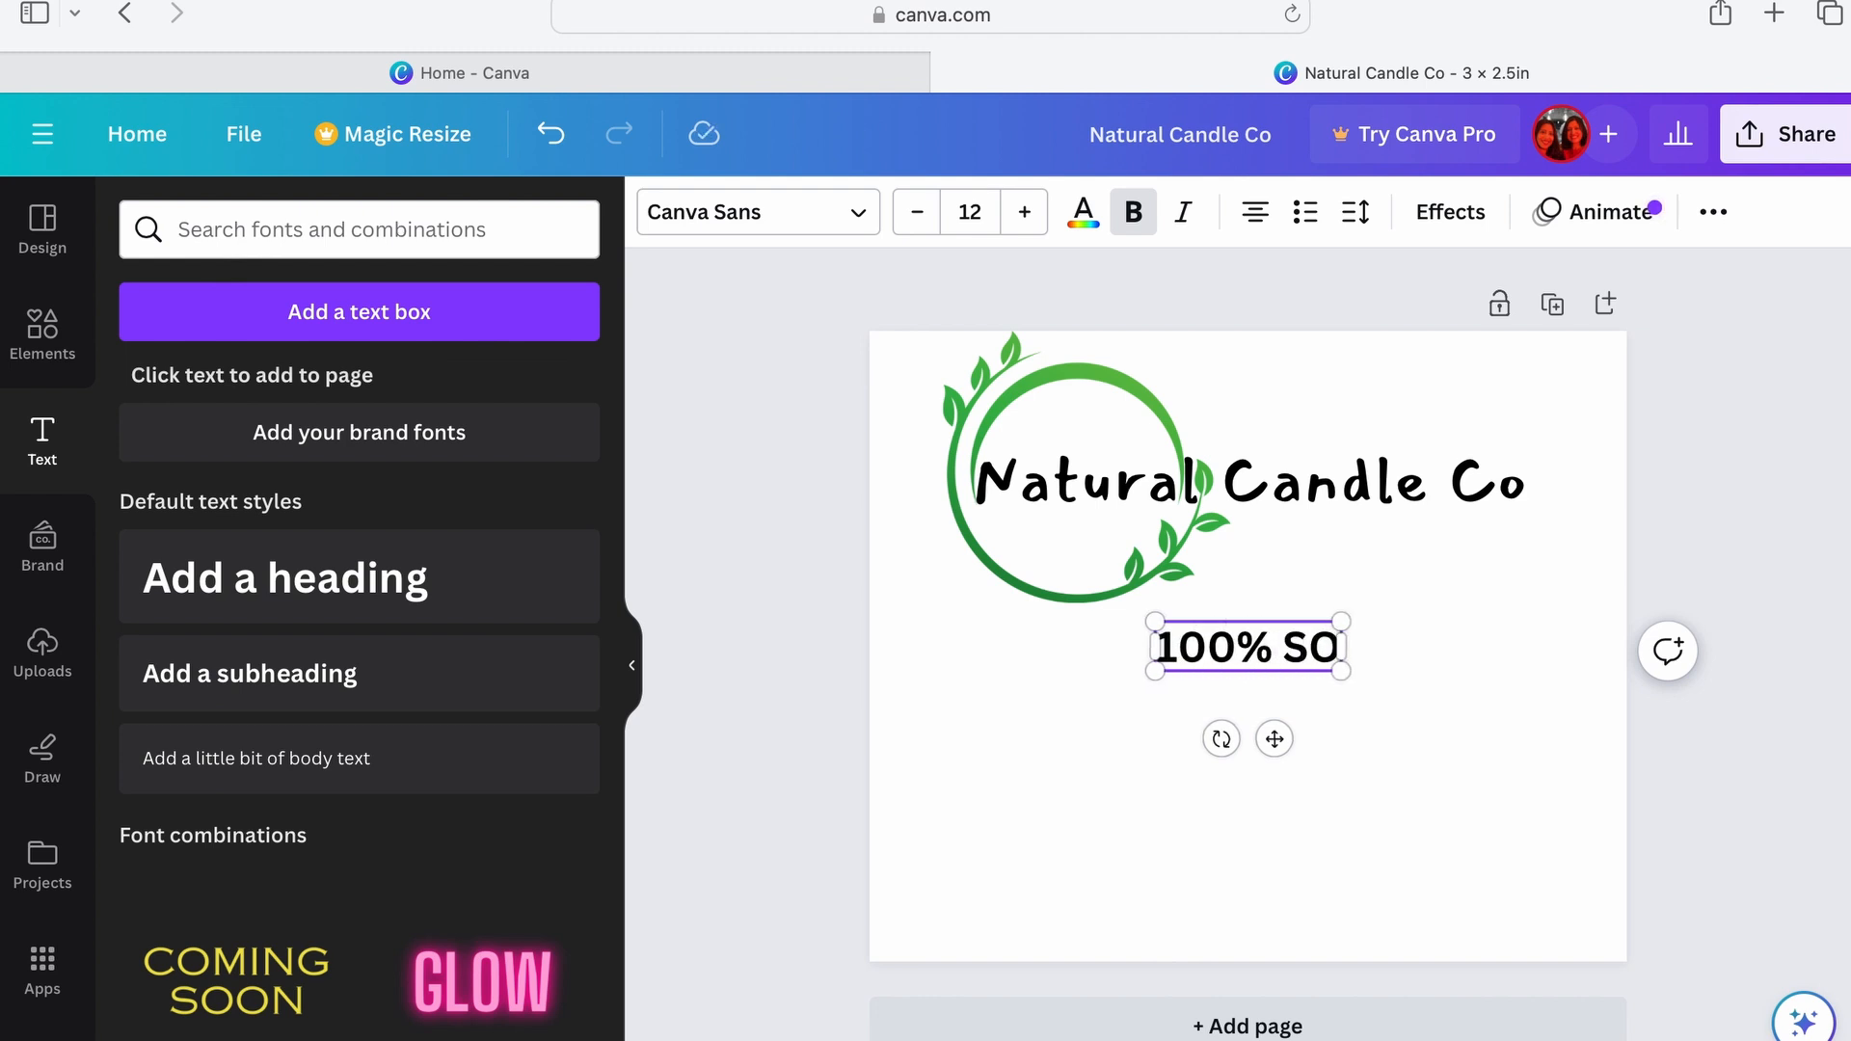
{"action": "type", "text": "y"}
{"action": "key", "text": "BackSpace"}
{"action": "key", "text": "BackSpace"}
{"action": "type", "text": "oy"}
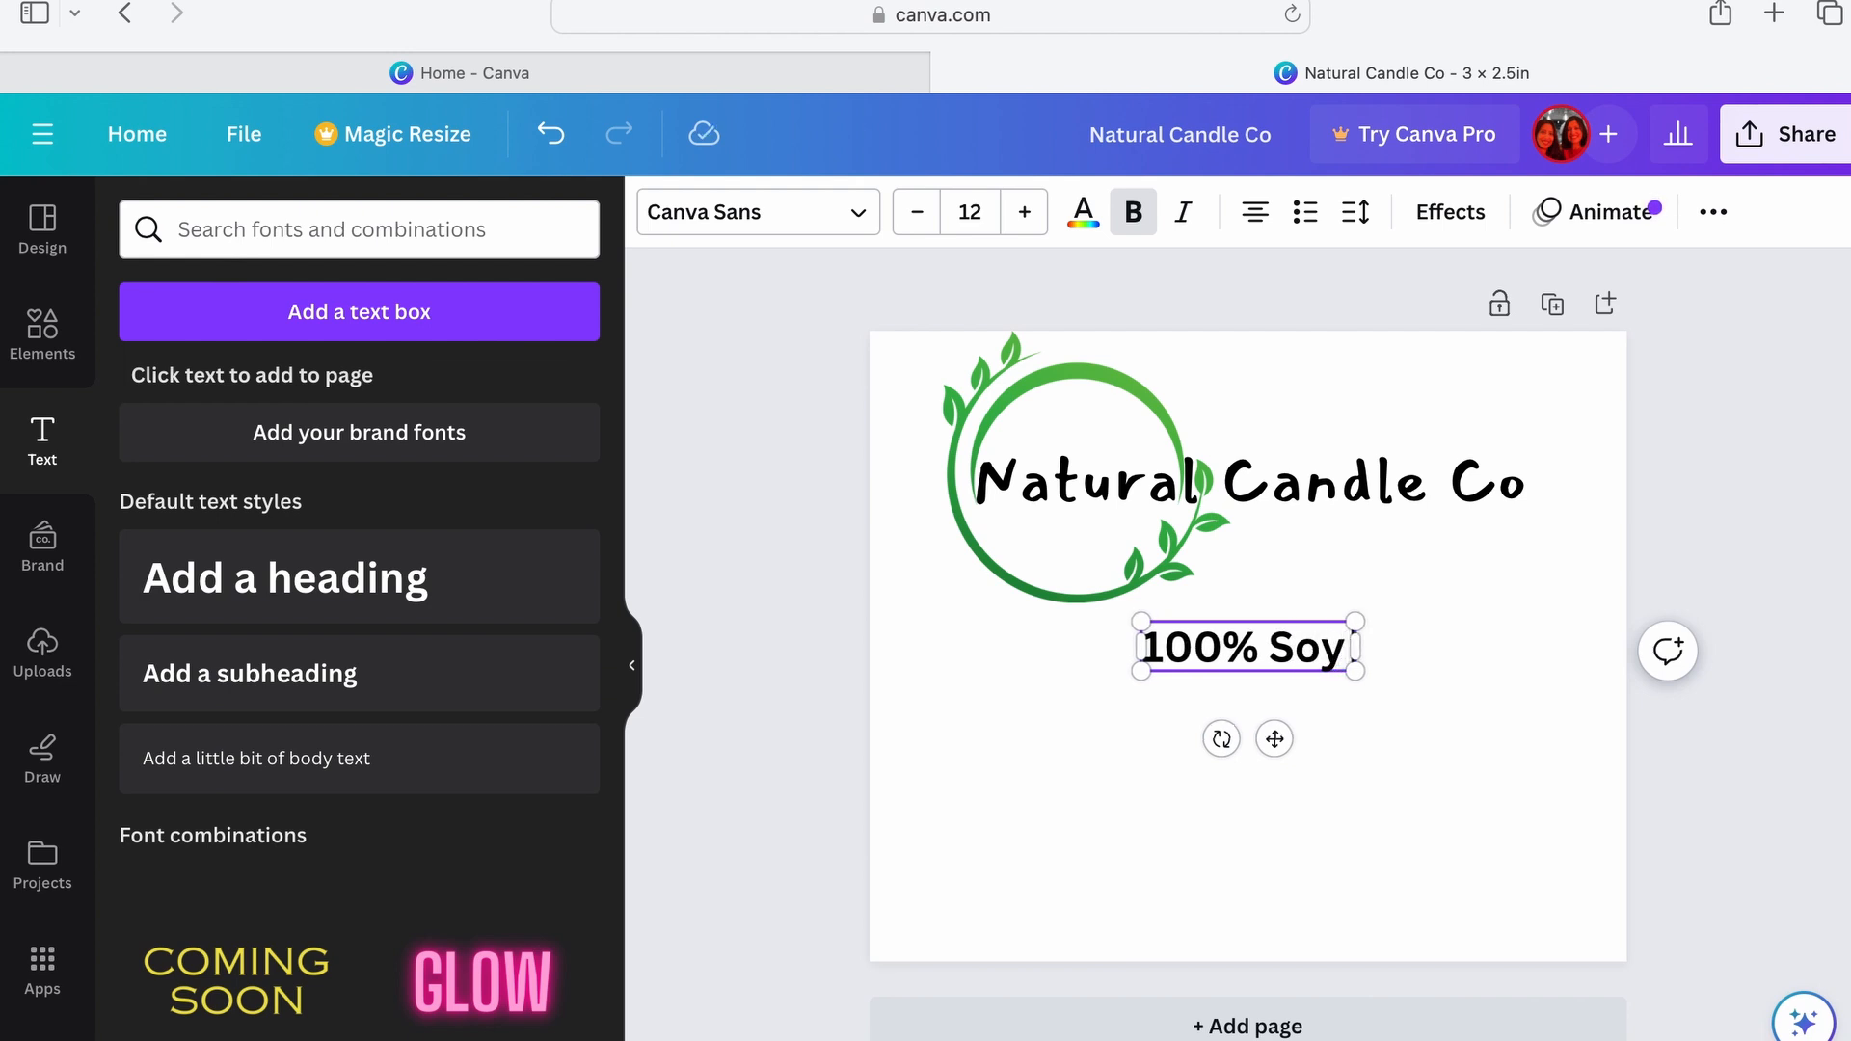
{"action": "type", "text": " Wax"}
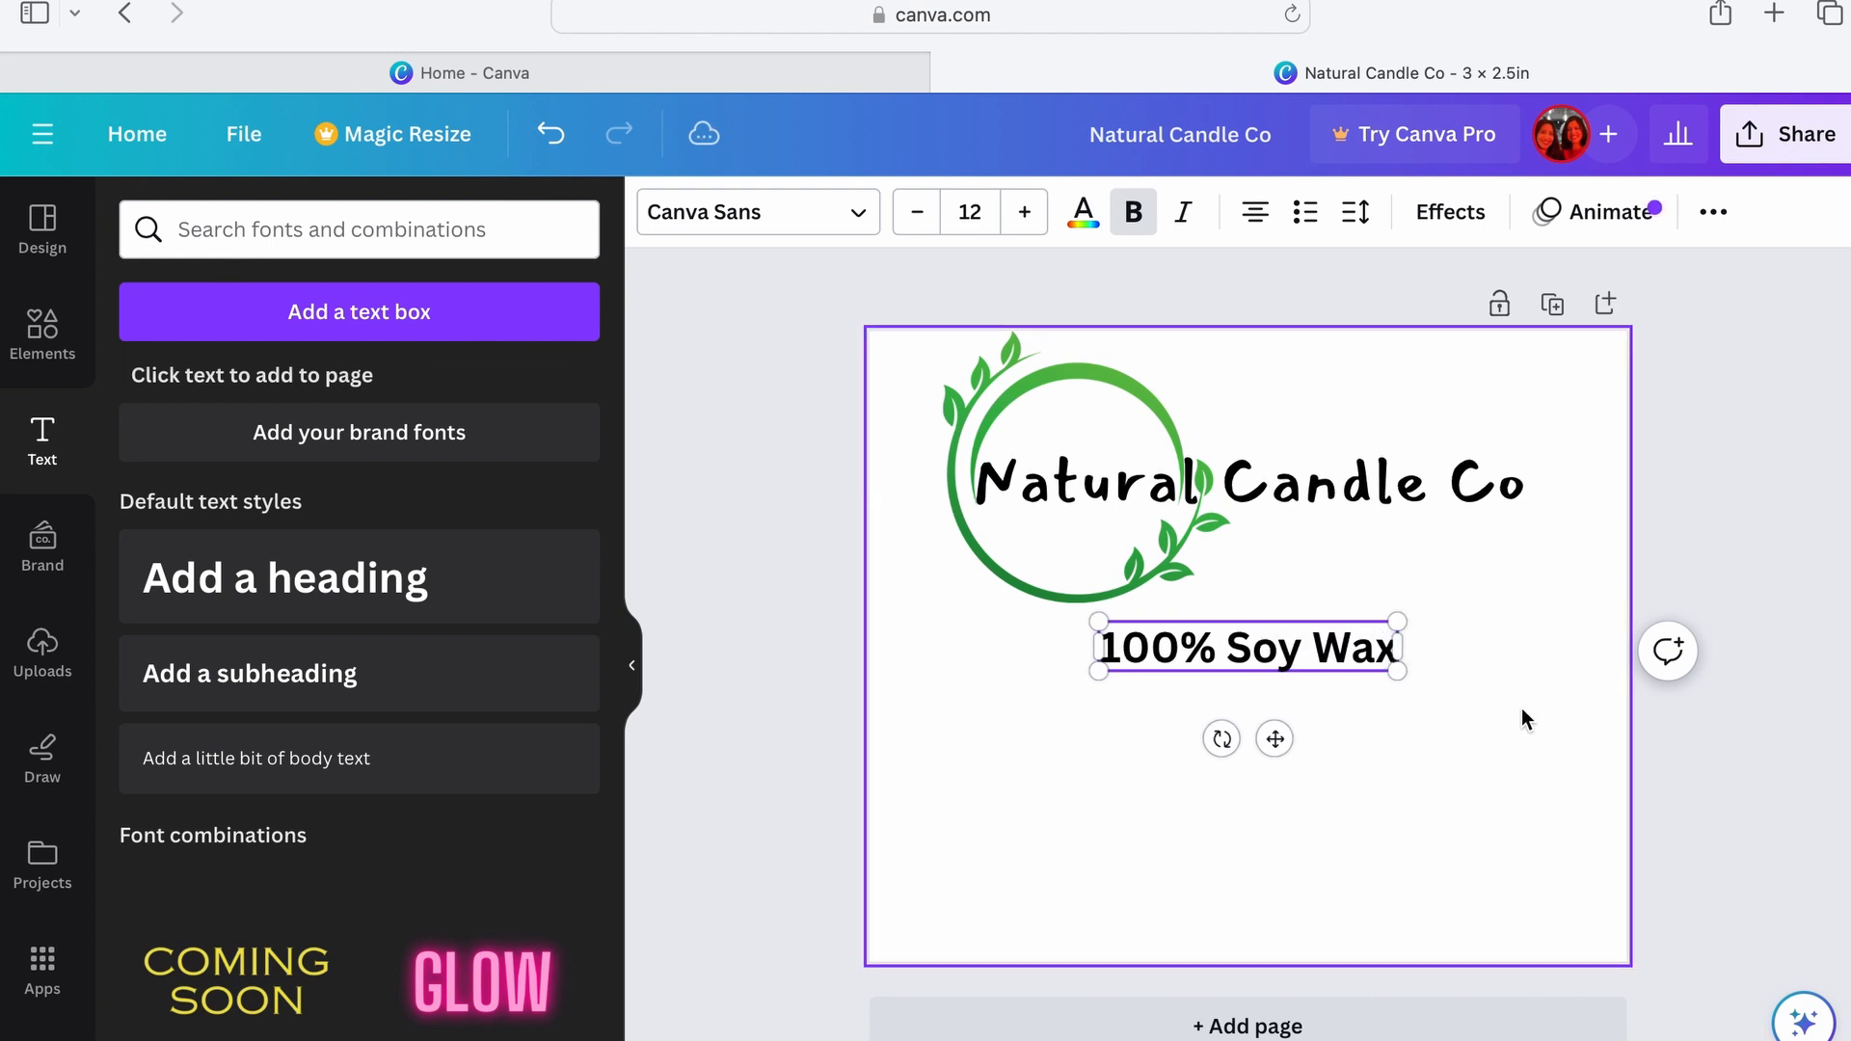
{"action": "left_click", "coordinate": [1524, 728]}
Step: Move the "100% Soy Wax" text directly beneath "Candle Co" and set its font size to 9
{"action": "left_click", "coordinate": [1316, 656]}
{"action": "left_click_drag", "start_coordinate": [1316, 657], "coordinate": [1447, 555]}
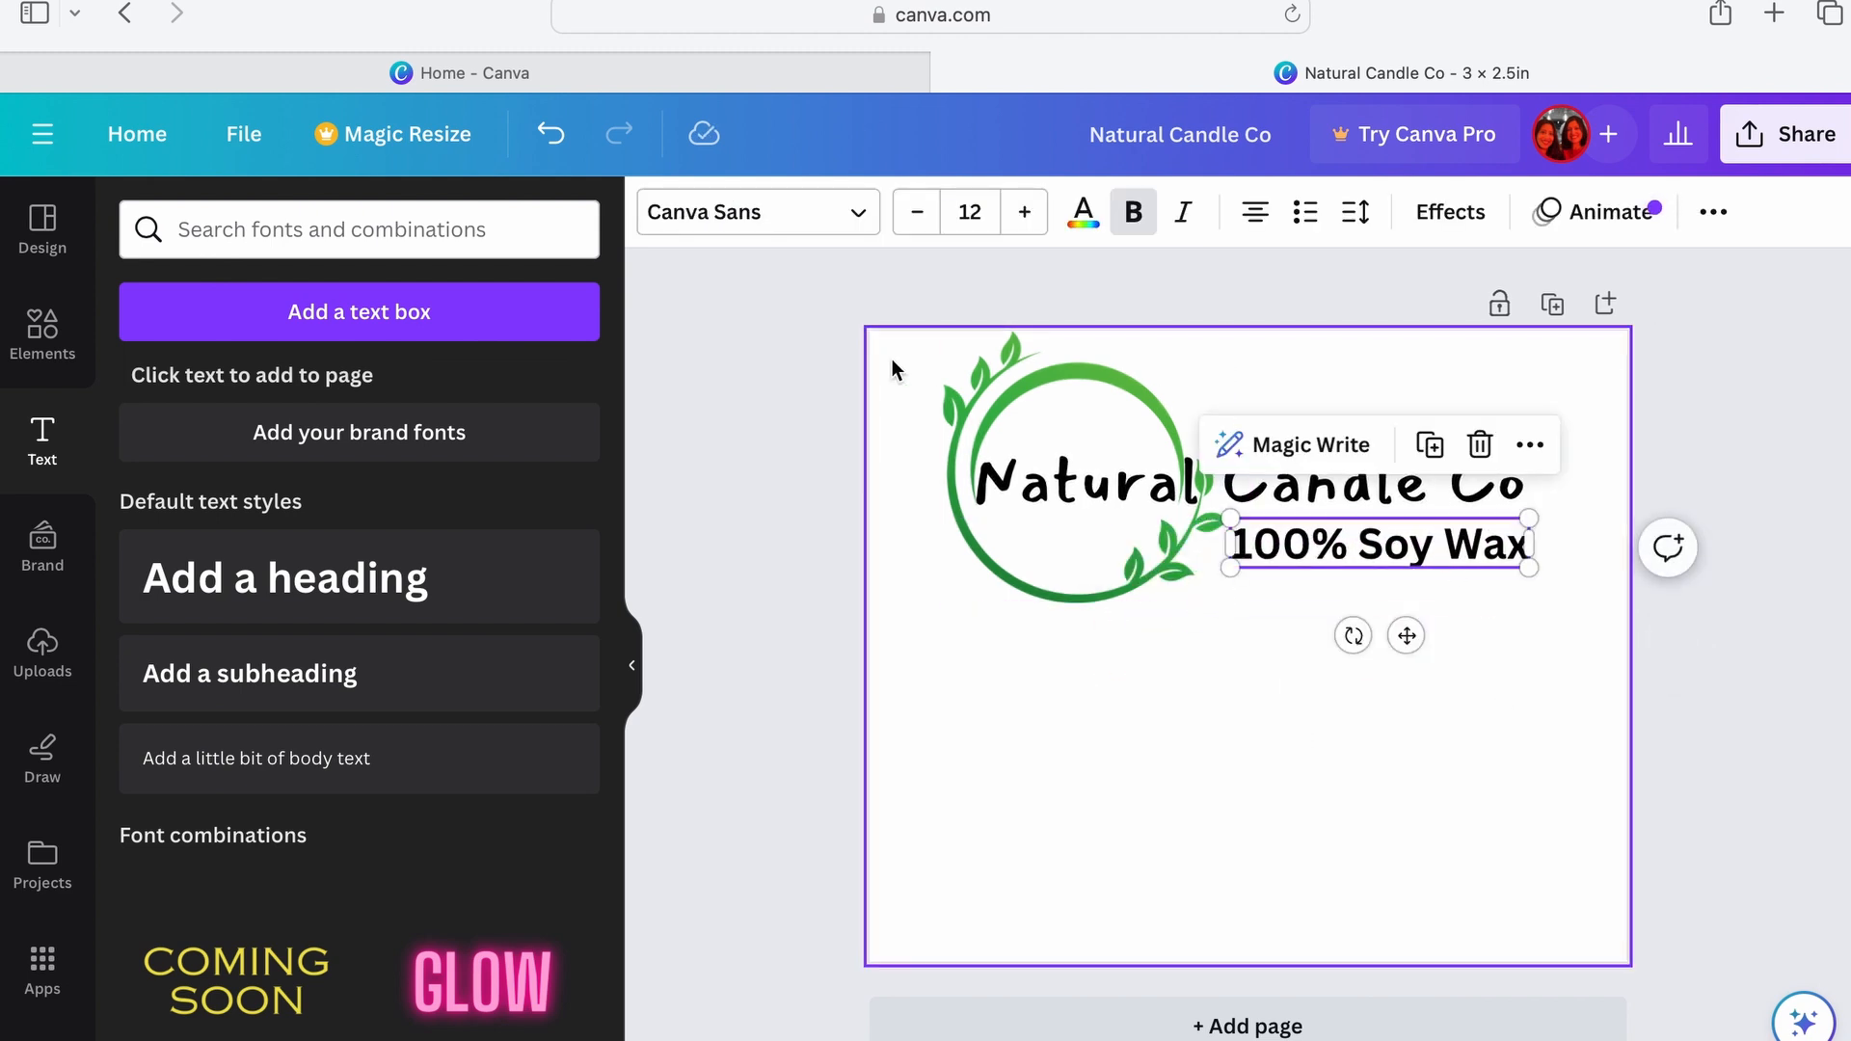
{"action": "left_click", "coordinate": [917, 218]}
{"action": "left_click", "coordinate": [917, 217]}
{"action": "left_click", "coordinate": [917, 218]}
{"action": "left_click", "coordinate": [916, 218]}
{"action": "left_click", "coordinate": [916, 218]}
{"action": "left_click", "coordinate": [917, 218]}
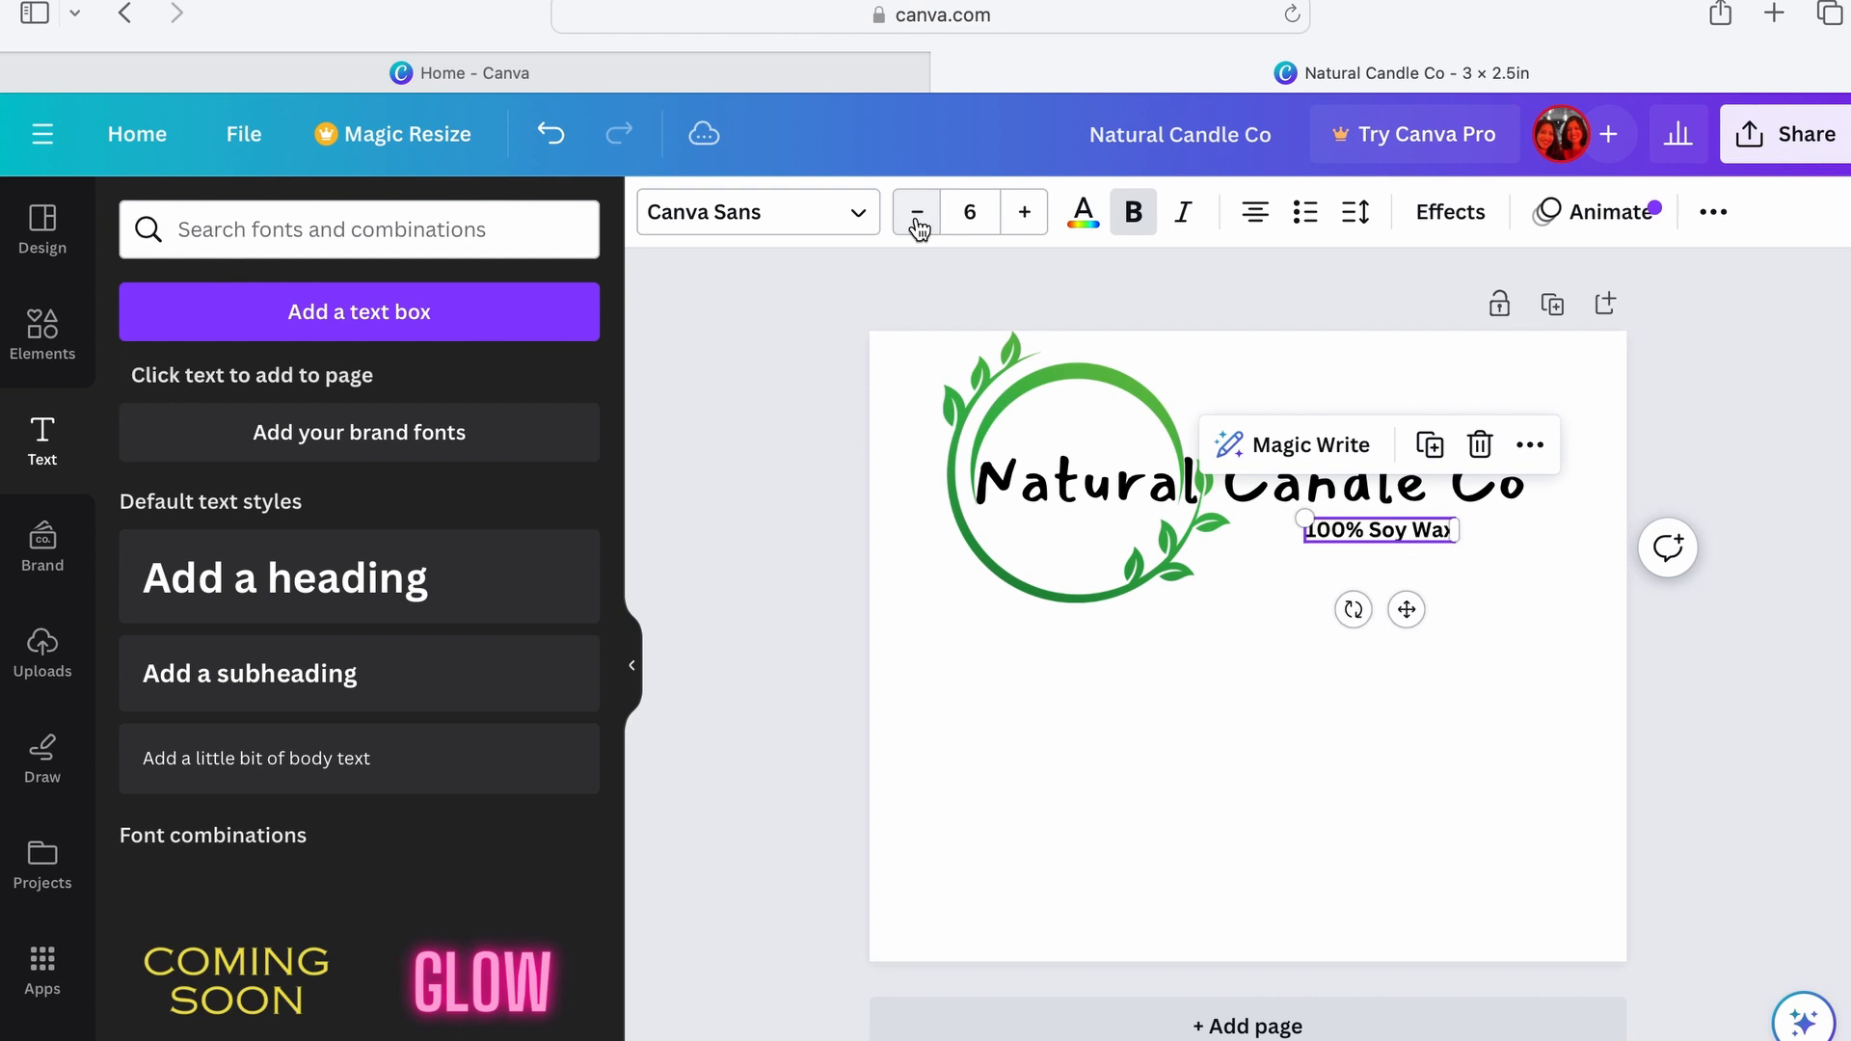
{"action": "left_click", "coordinate": [916, 217]}
{"action": "left_click", "coordinate": [1024, 230]}
{"action": "left_click", "coordinate": [1023, 230]}
{"action": "left_click", "coordinate": [1024, 230]}
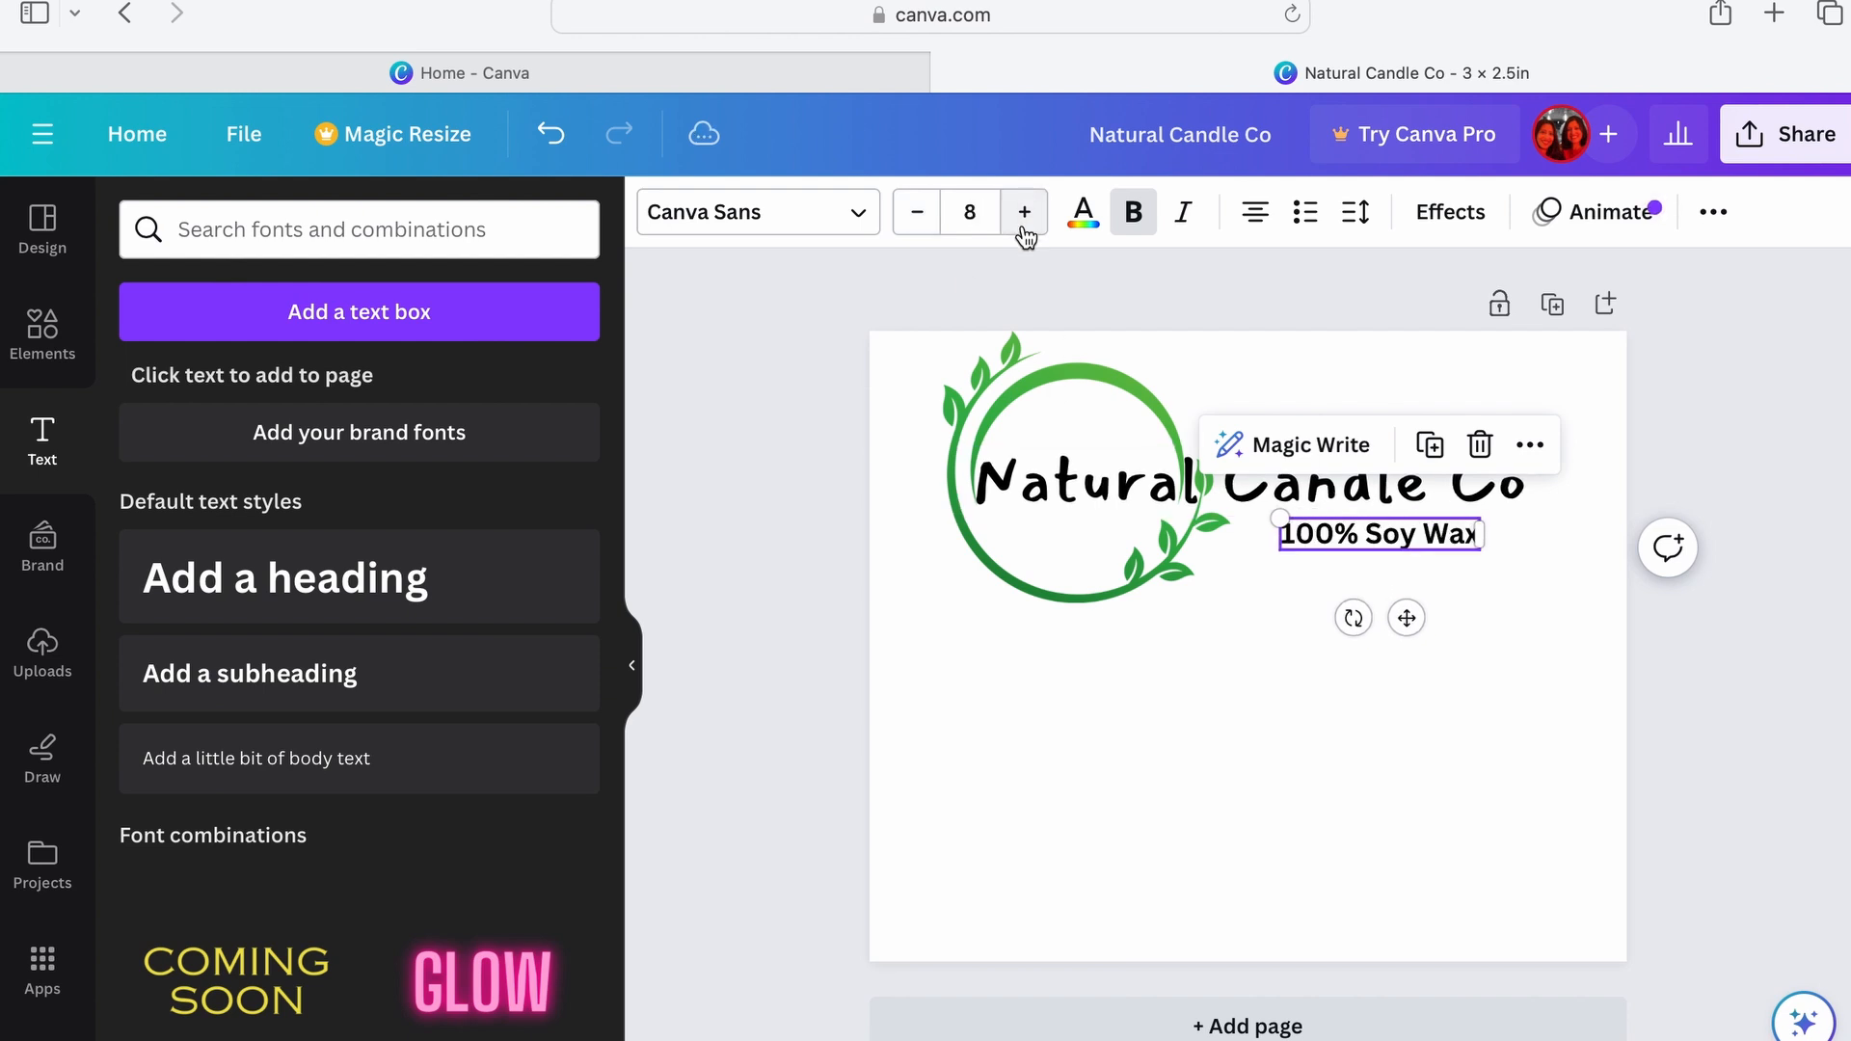
{"action": "left_click", "coordinate": [1023, 229]}
{"action": "left_click", "coordinate": [1664, 651]}
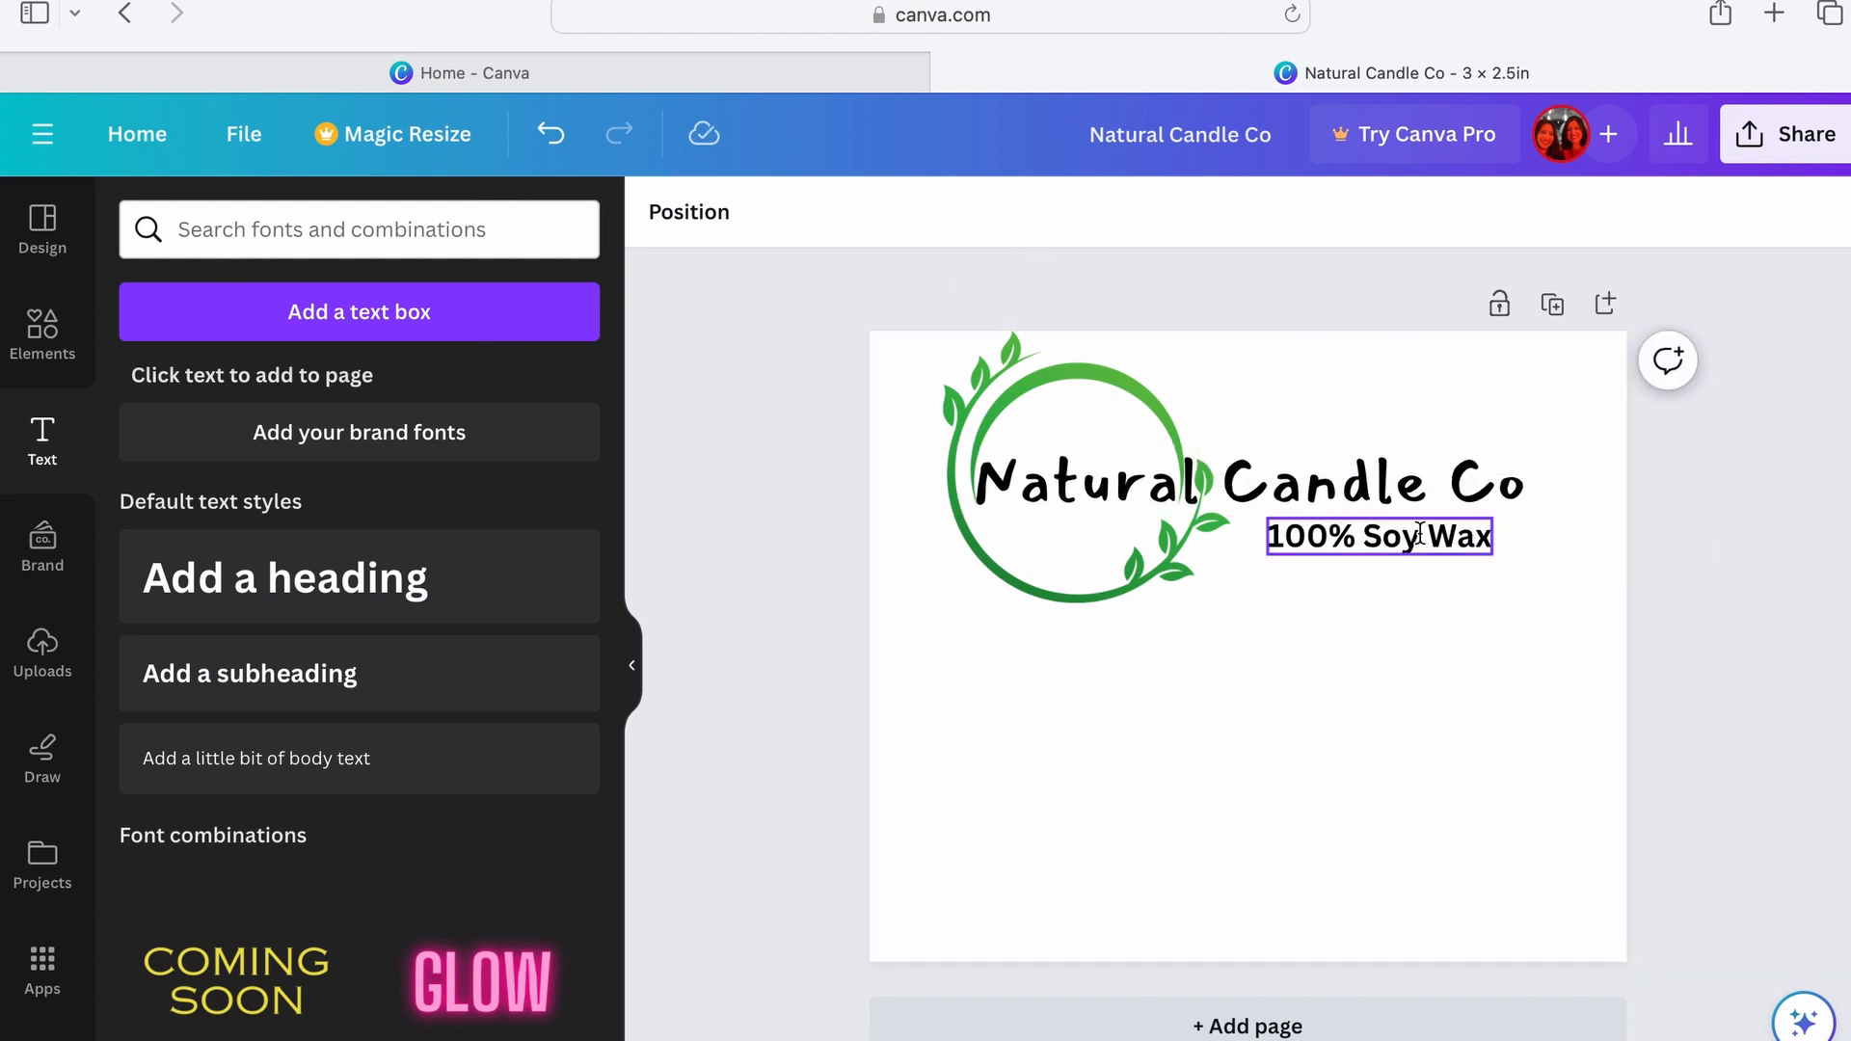
Step: Shift the "100% Soy Wax" text slightly right so it ends under the heading's "Co"
{"action": "left_click", "coordinate": [1421, 540]}
{"action": "left_click_drag", "start_coordinate": [1421, 540], "coordinate": [1451, 539]}
{"action": "left_click", "coordinate": [1535, 674]}
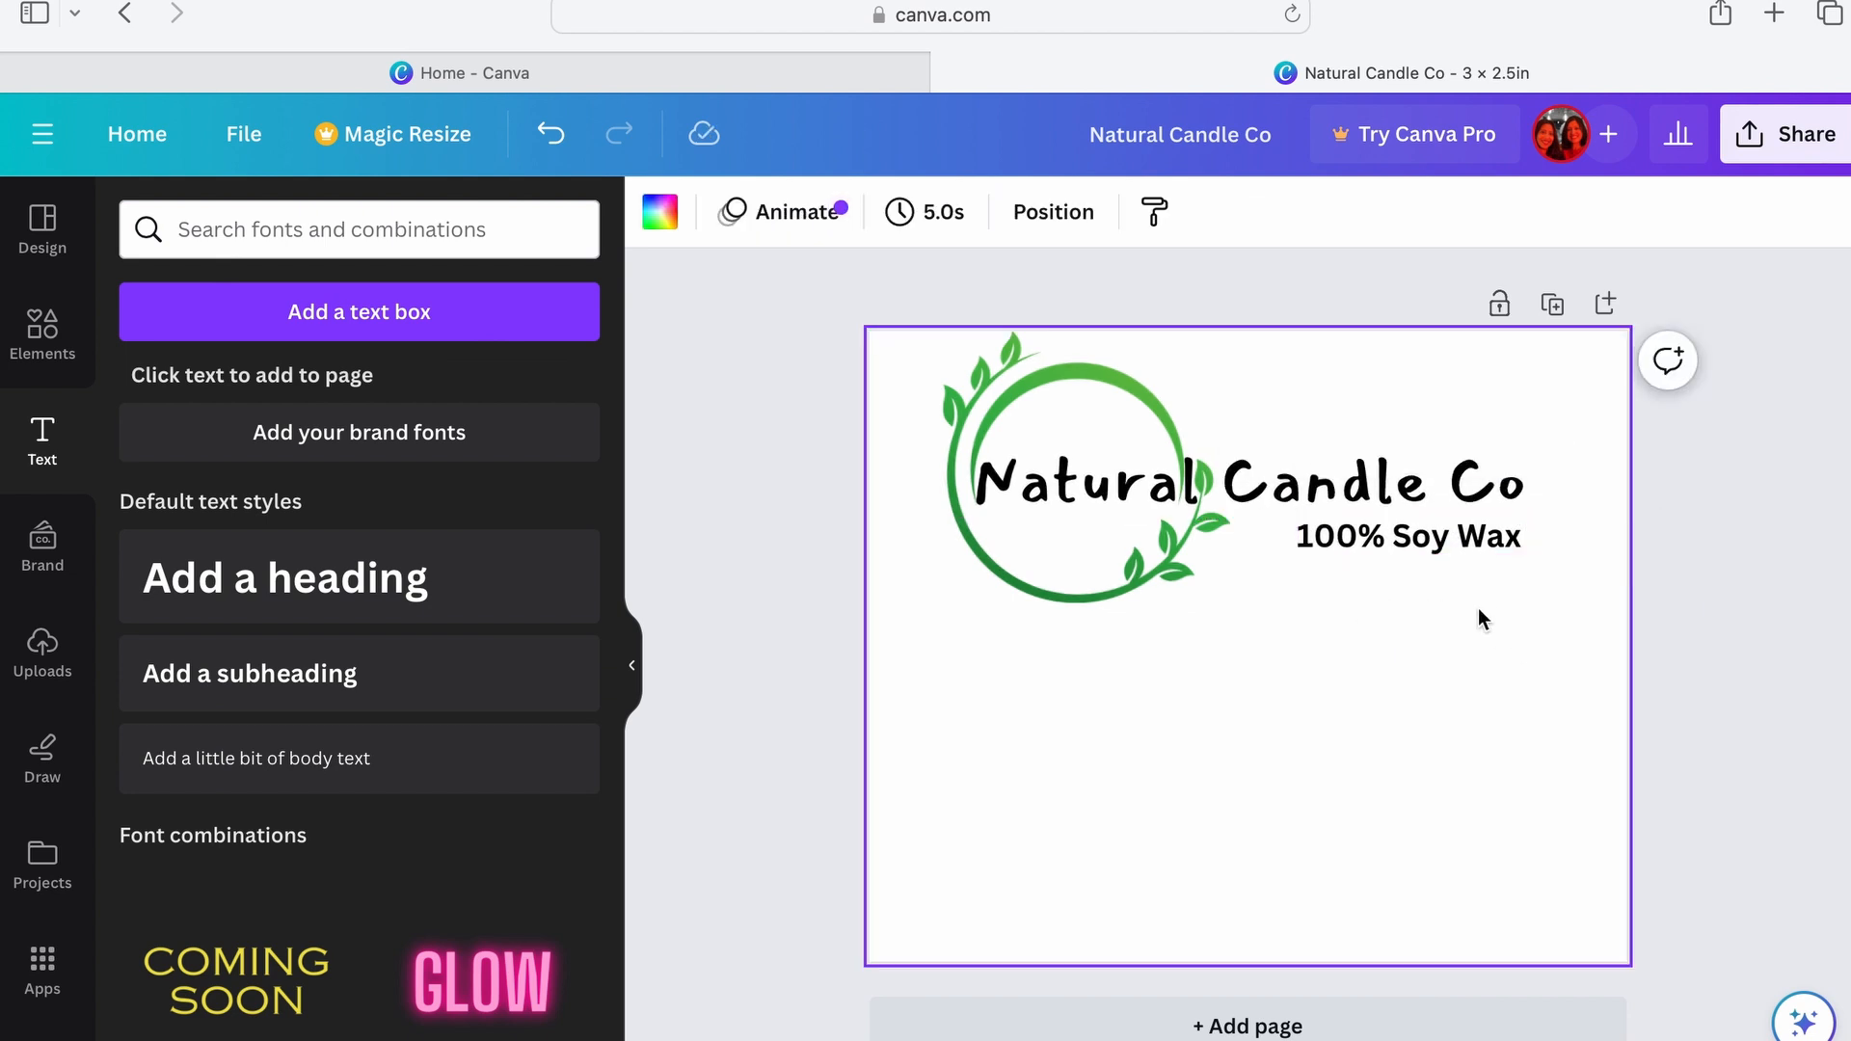
Step: Change the "100% Soy Wax" text's font to Alice
{"action": "left_click", "coordinate": [1408, 536]}
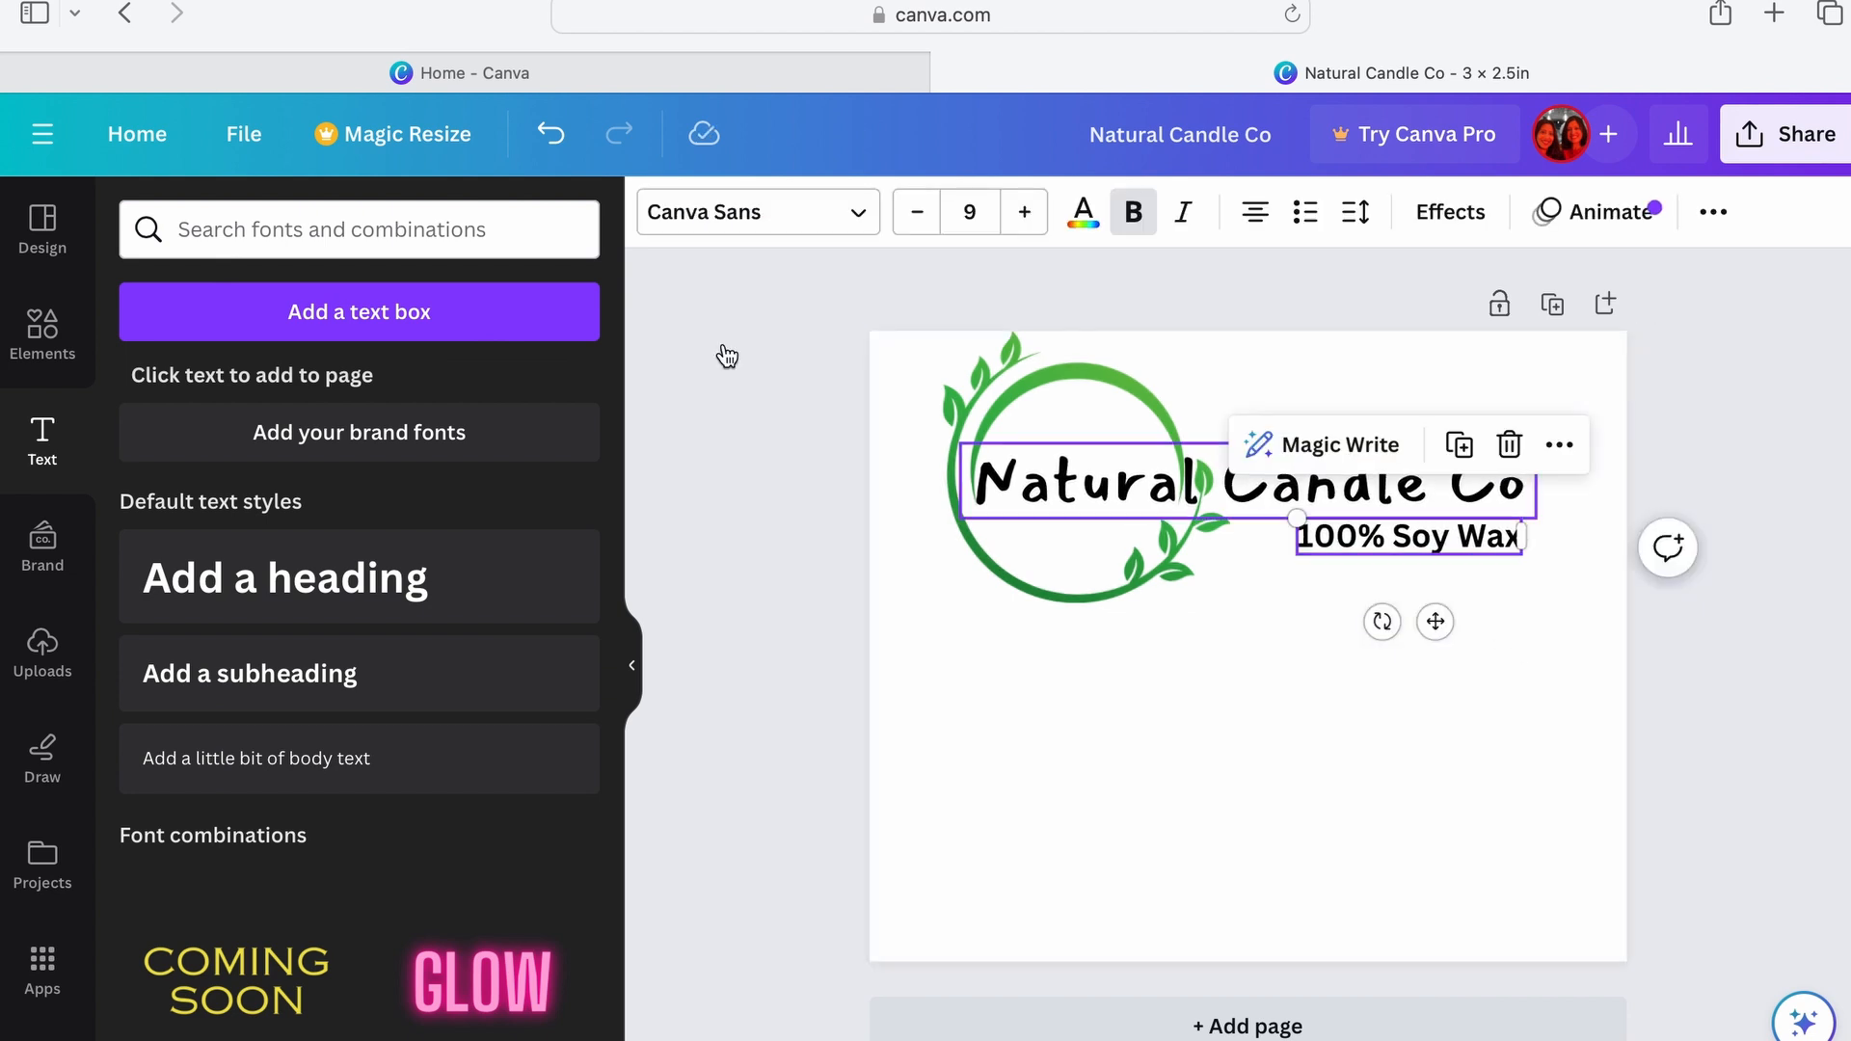
{"action": "left_click", "coordinate": [661, 231]}
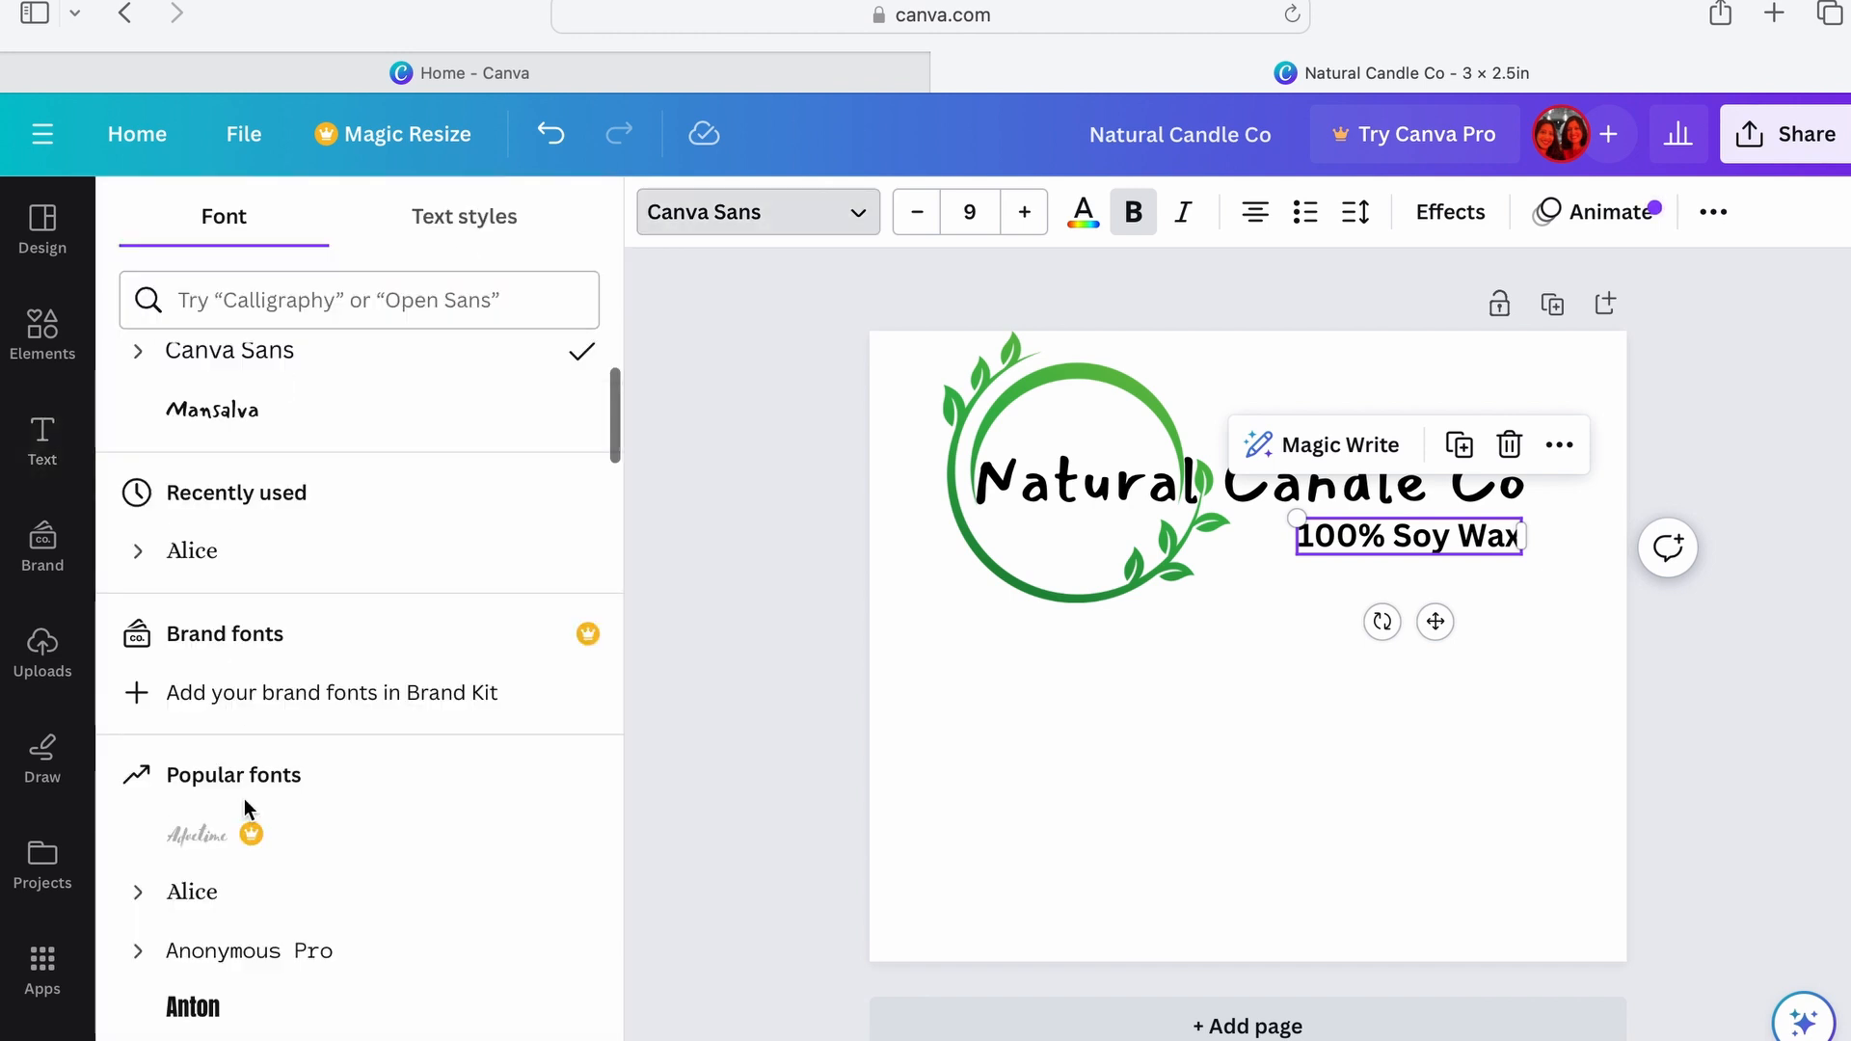
{"action": "left_click", "coordinate": [236, 896]}
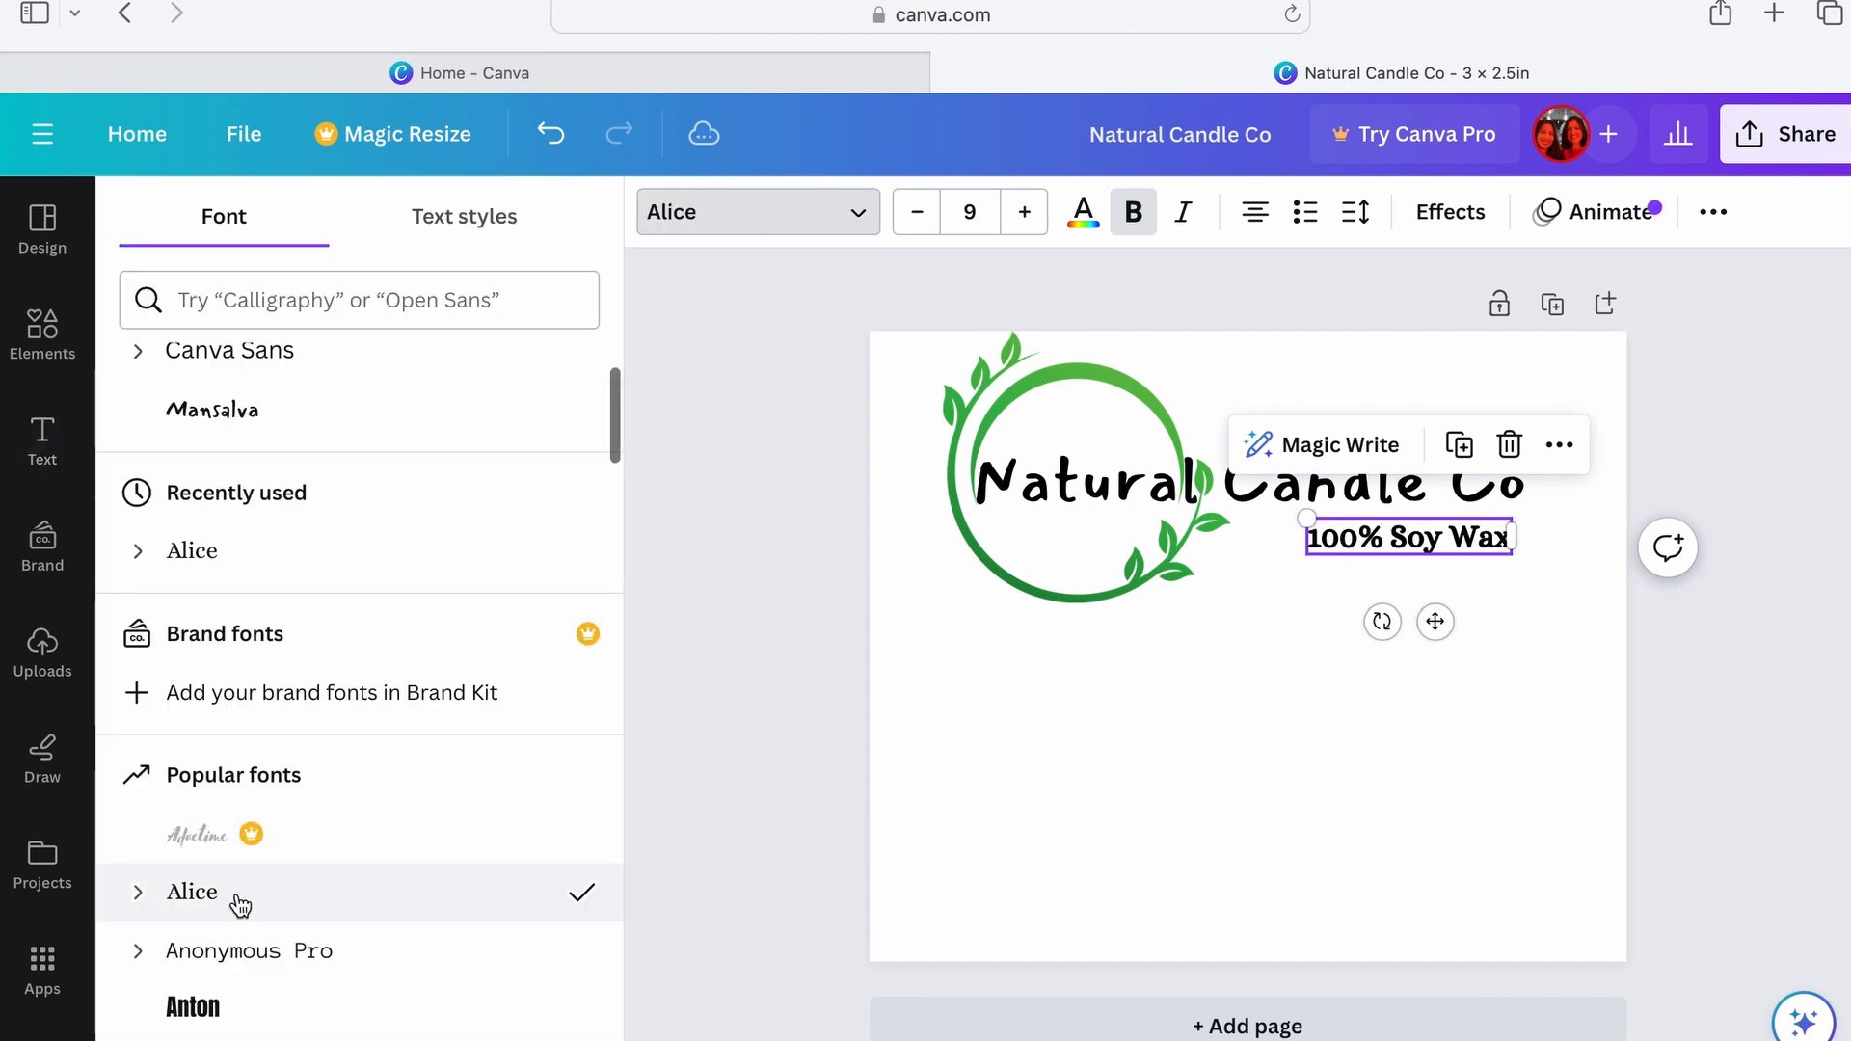
{"action": "left_click", "coordinate": [1457, 796]}
{"action": "left_click", "coordinate": [1308, 472]}
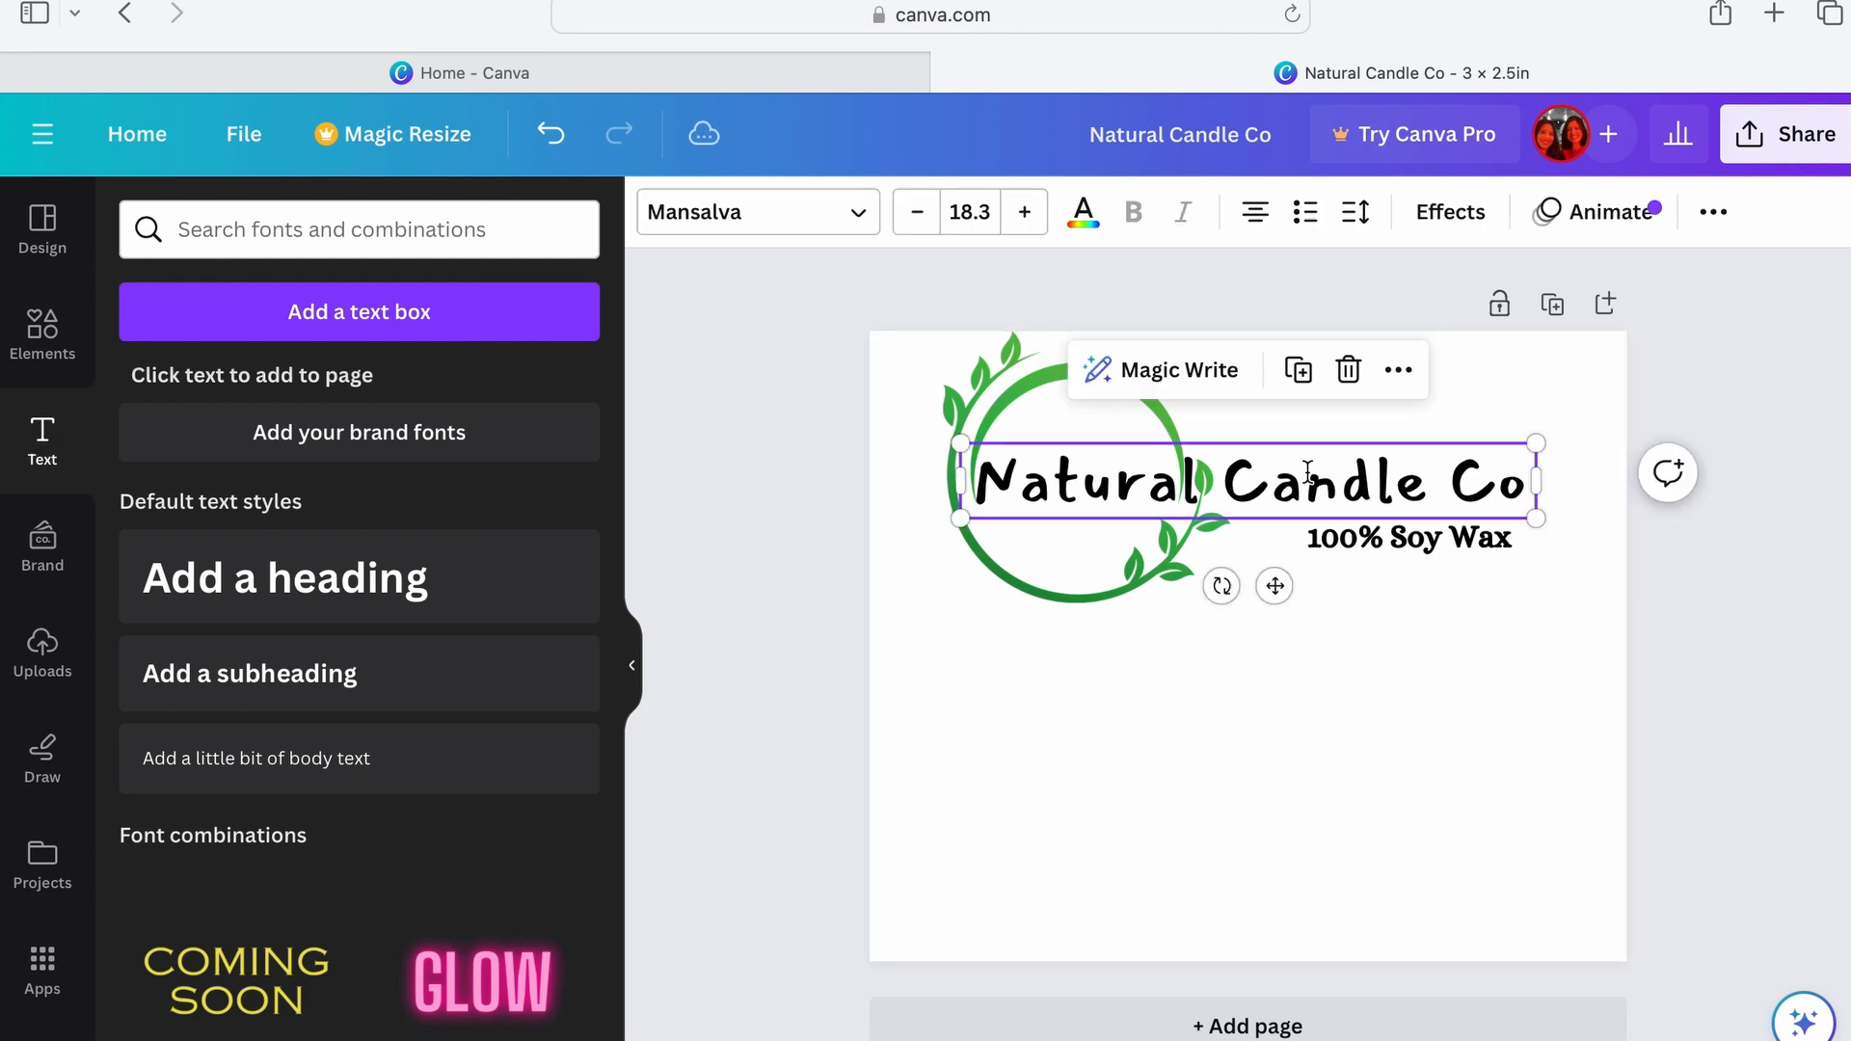
{"action": "left_click", "coordinate": [1517, 748]}
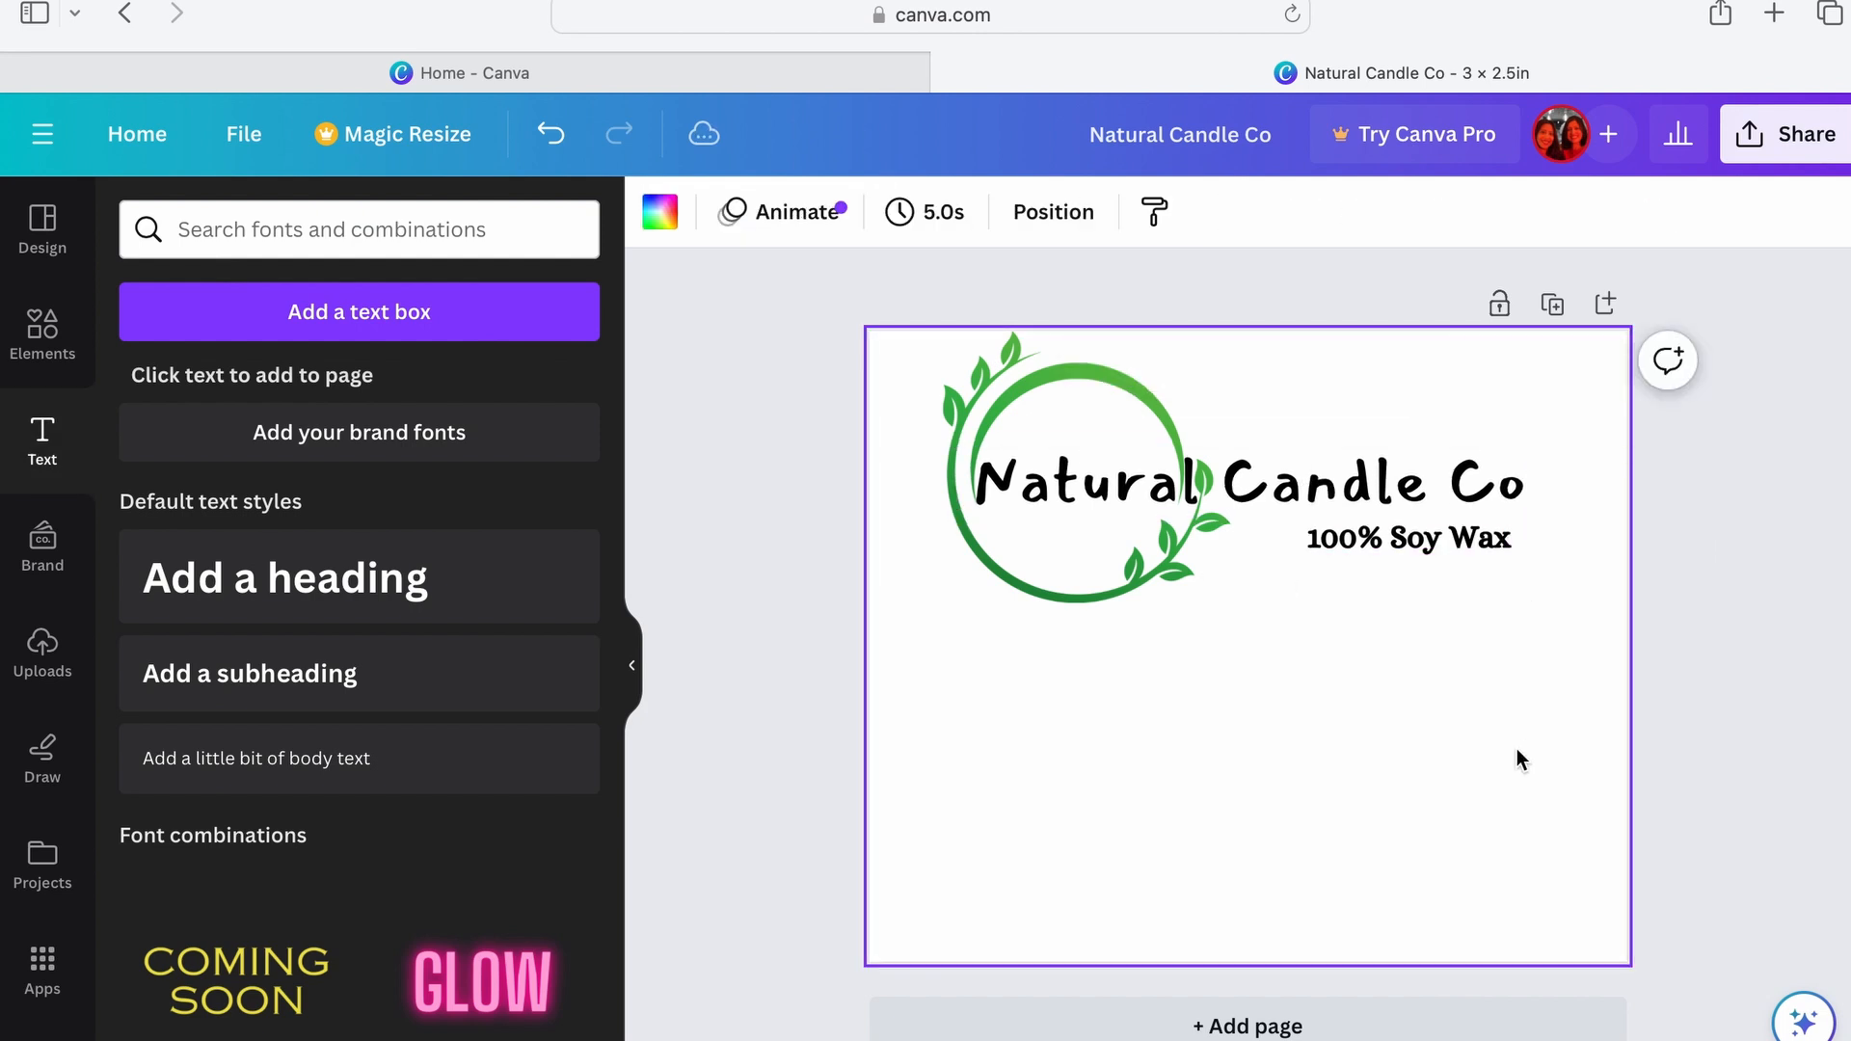
Step: Group the leafy circle, the "Natural Candle Co" heading and the "100% Soy Wax" text
{"action": "left_click", "coordinate": [1458, 554]}
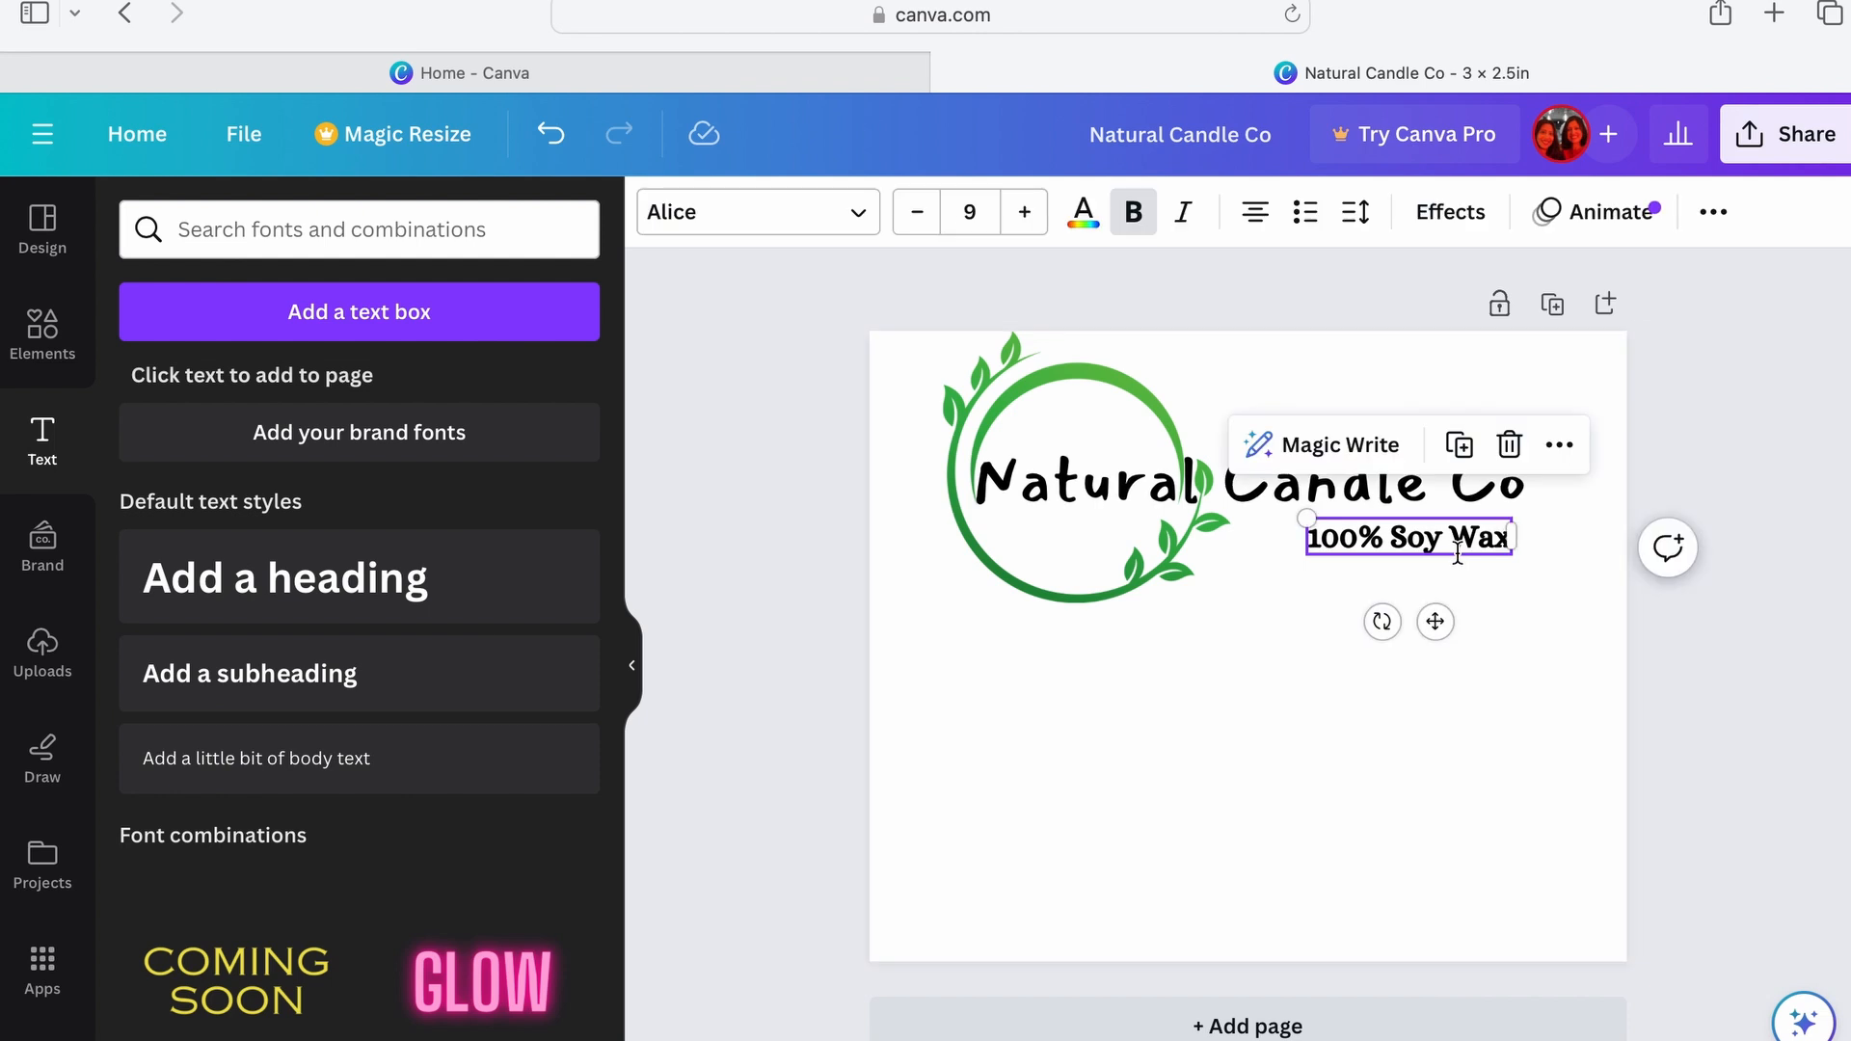
{"action": "left_click", "coordinate": [1384, 487], "text": "shift"}
{"action": "left_click", "coordinate": [1084, 375], "text": "shift"}
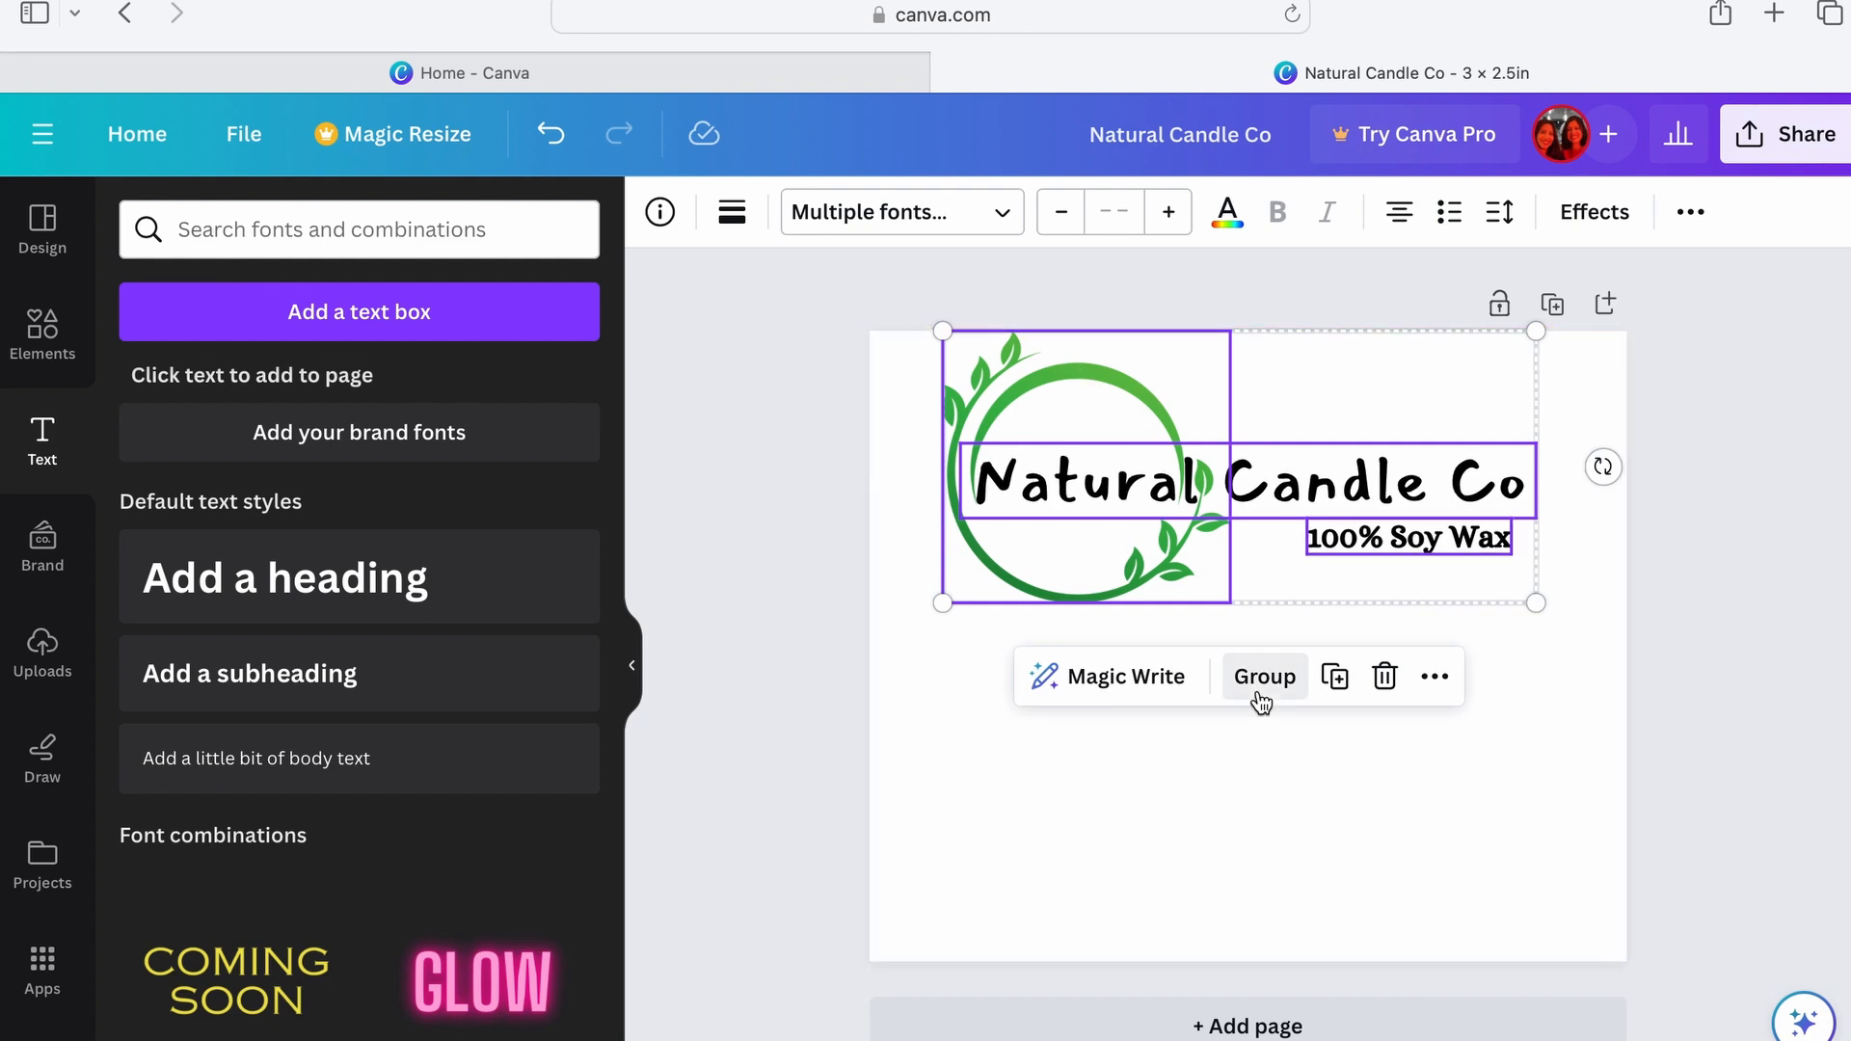
{"action": "left_click", "coordinate": [1260, 700]}
{"action": "left_click", "coordinate": [1550, 779]}
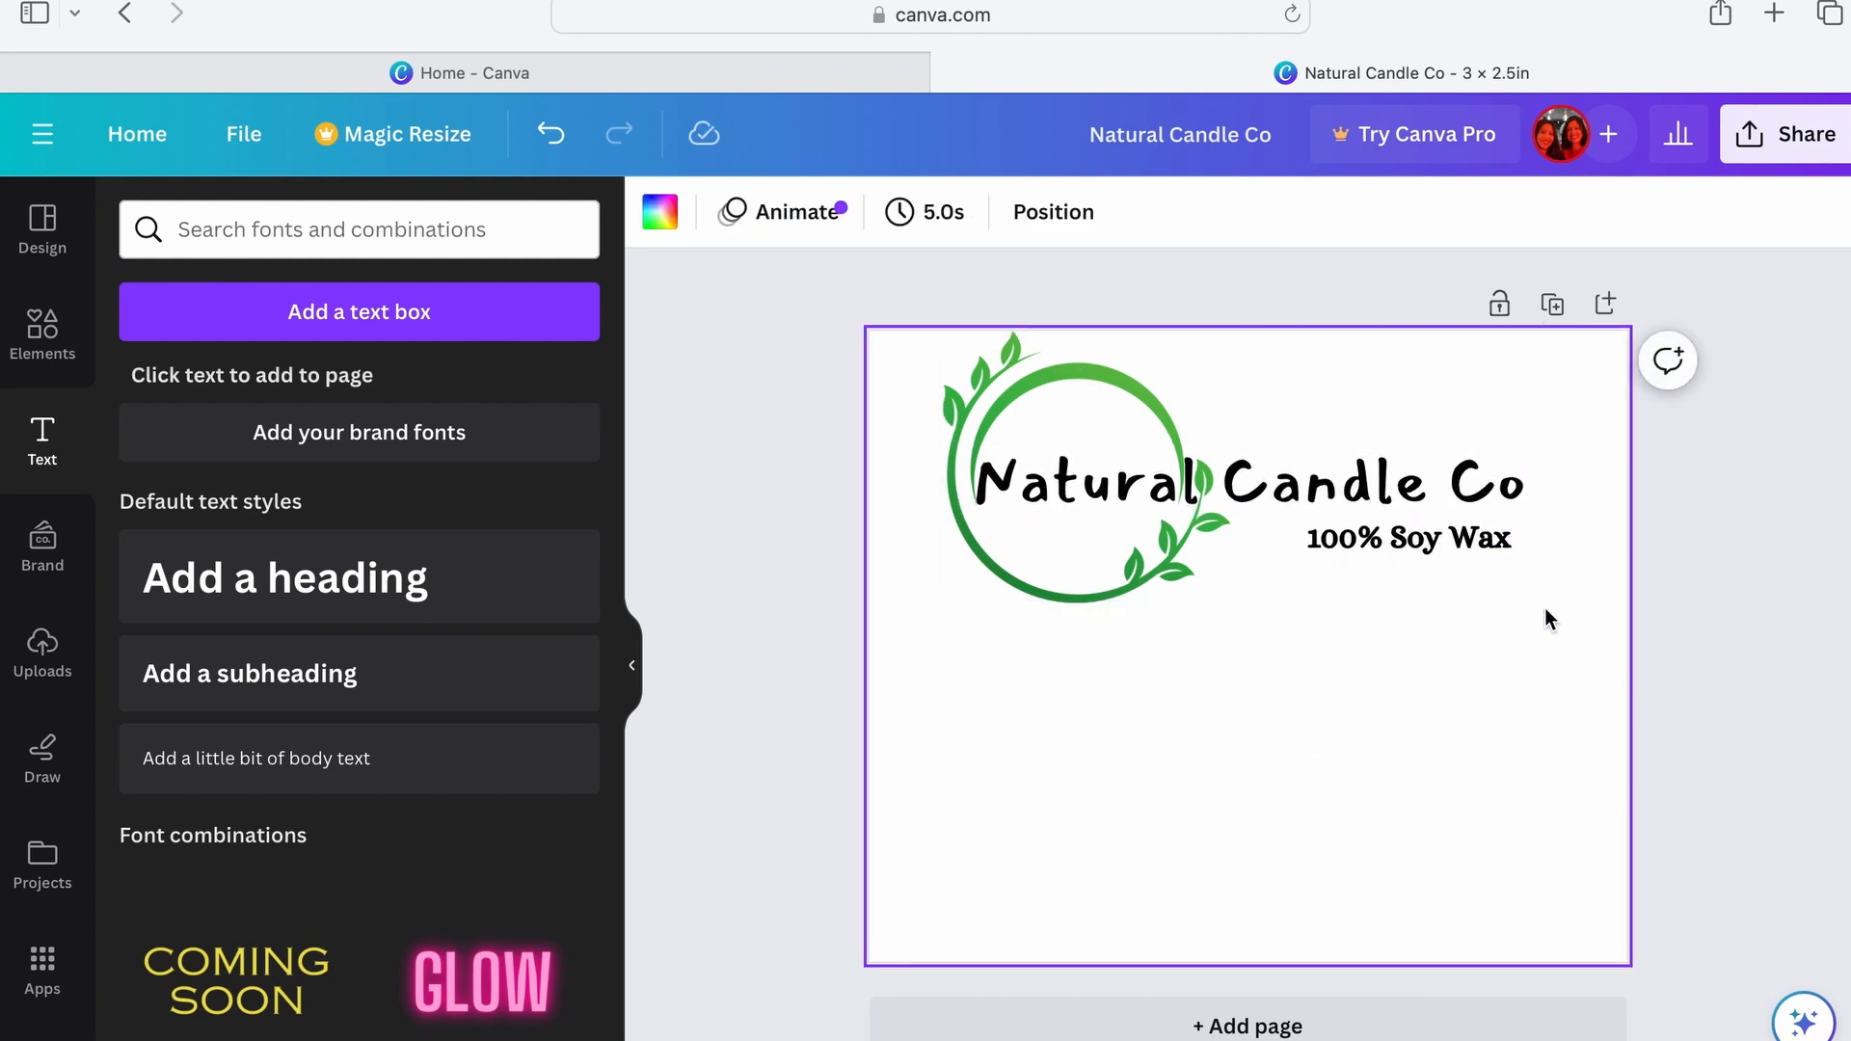
Step: Shrink the logo group slightly and centre it horizontally near the top edge of the label
{"action": "left_click", "coordinate": [1530, 546]}
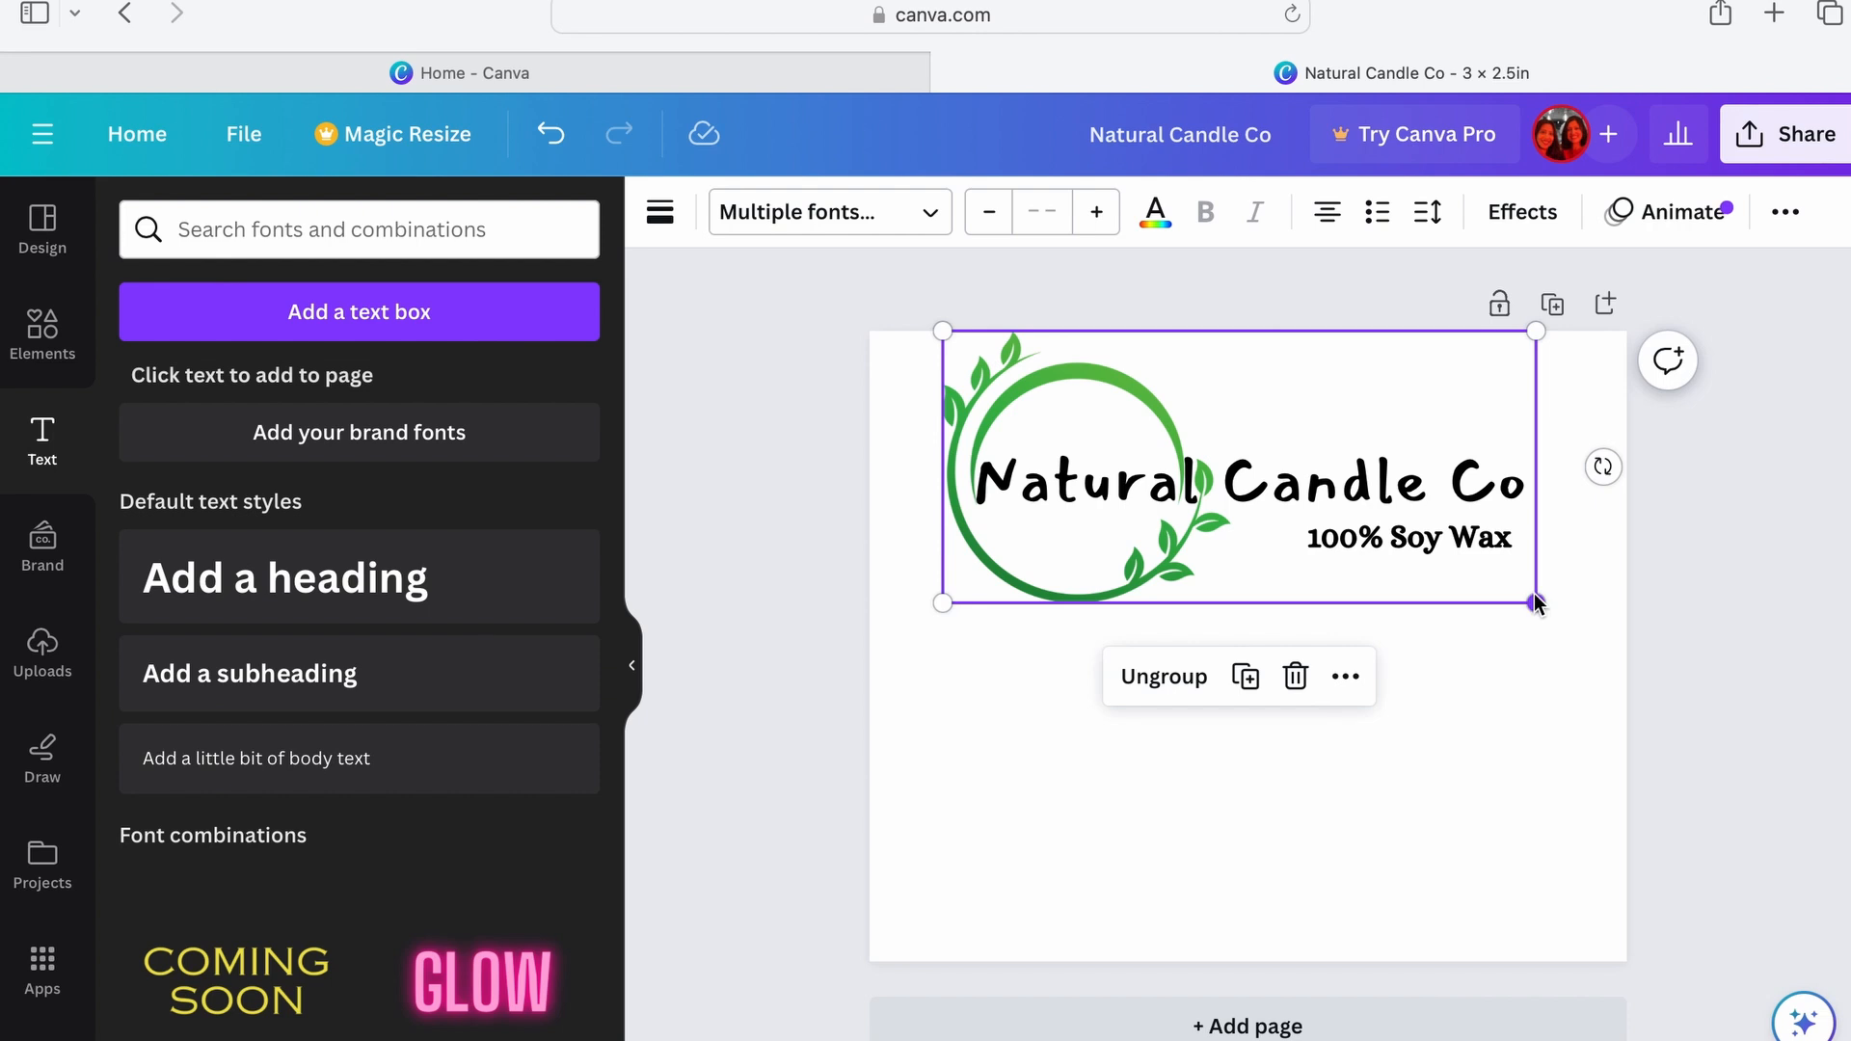
{"action": "mouse_move", "coordinate": [1536, 604]}
{"action": "left_mouse_down"}
{"action": "mouse_move", "coordinate": [1494, 574]}
{"action": "mouse_move", "coordinate": [1526, 586]}
{"action": "left_mouse_up"}
{"action": "left_click", "coordinate": [1370, 448]}
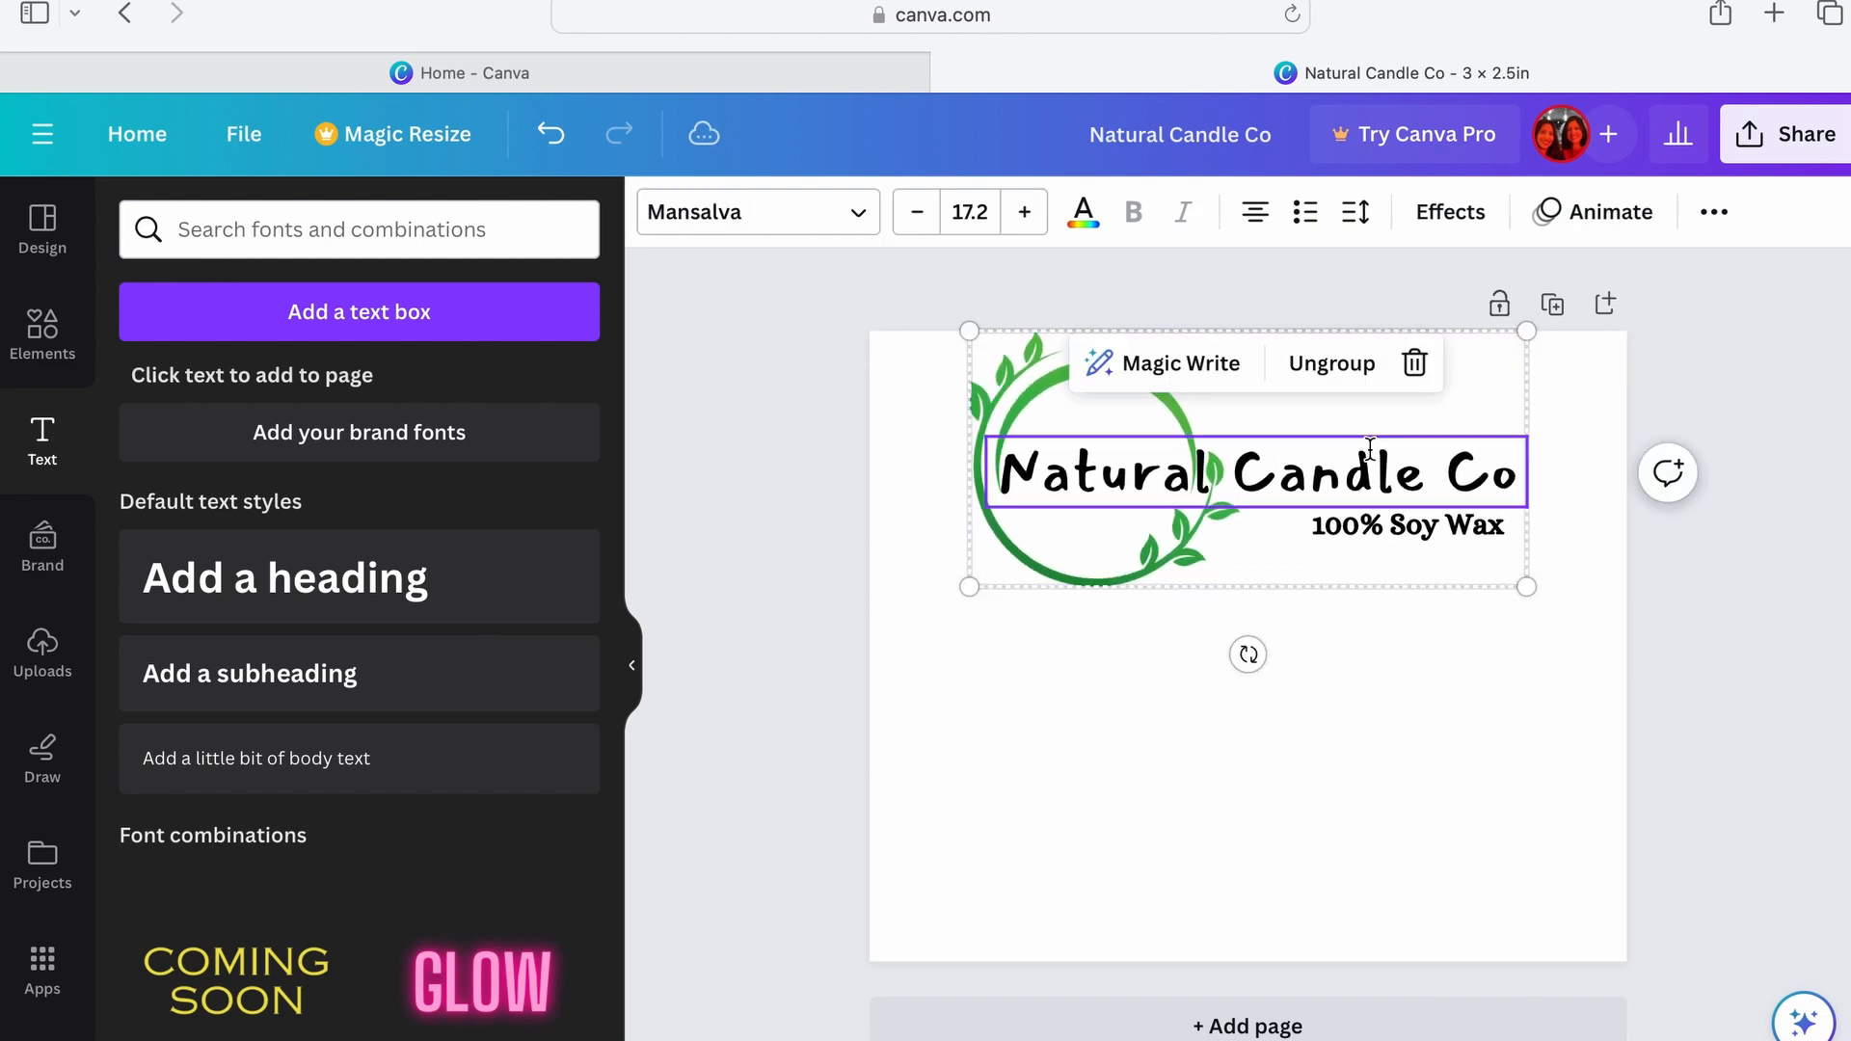
{"action": "left_click", "coordinate": [781, 586]}
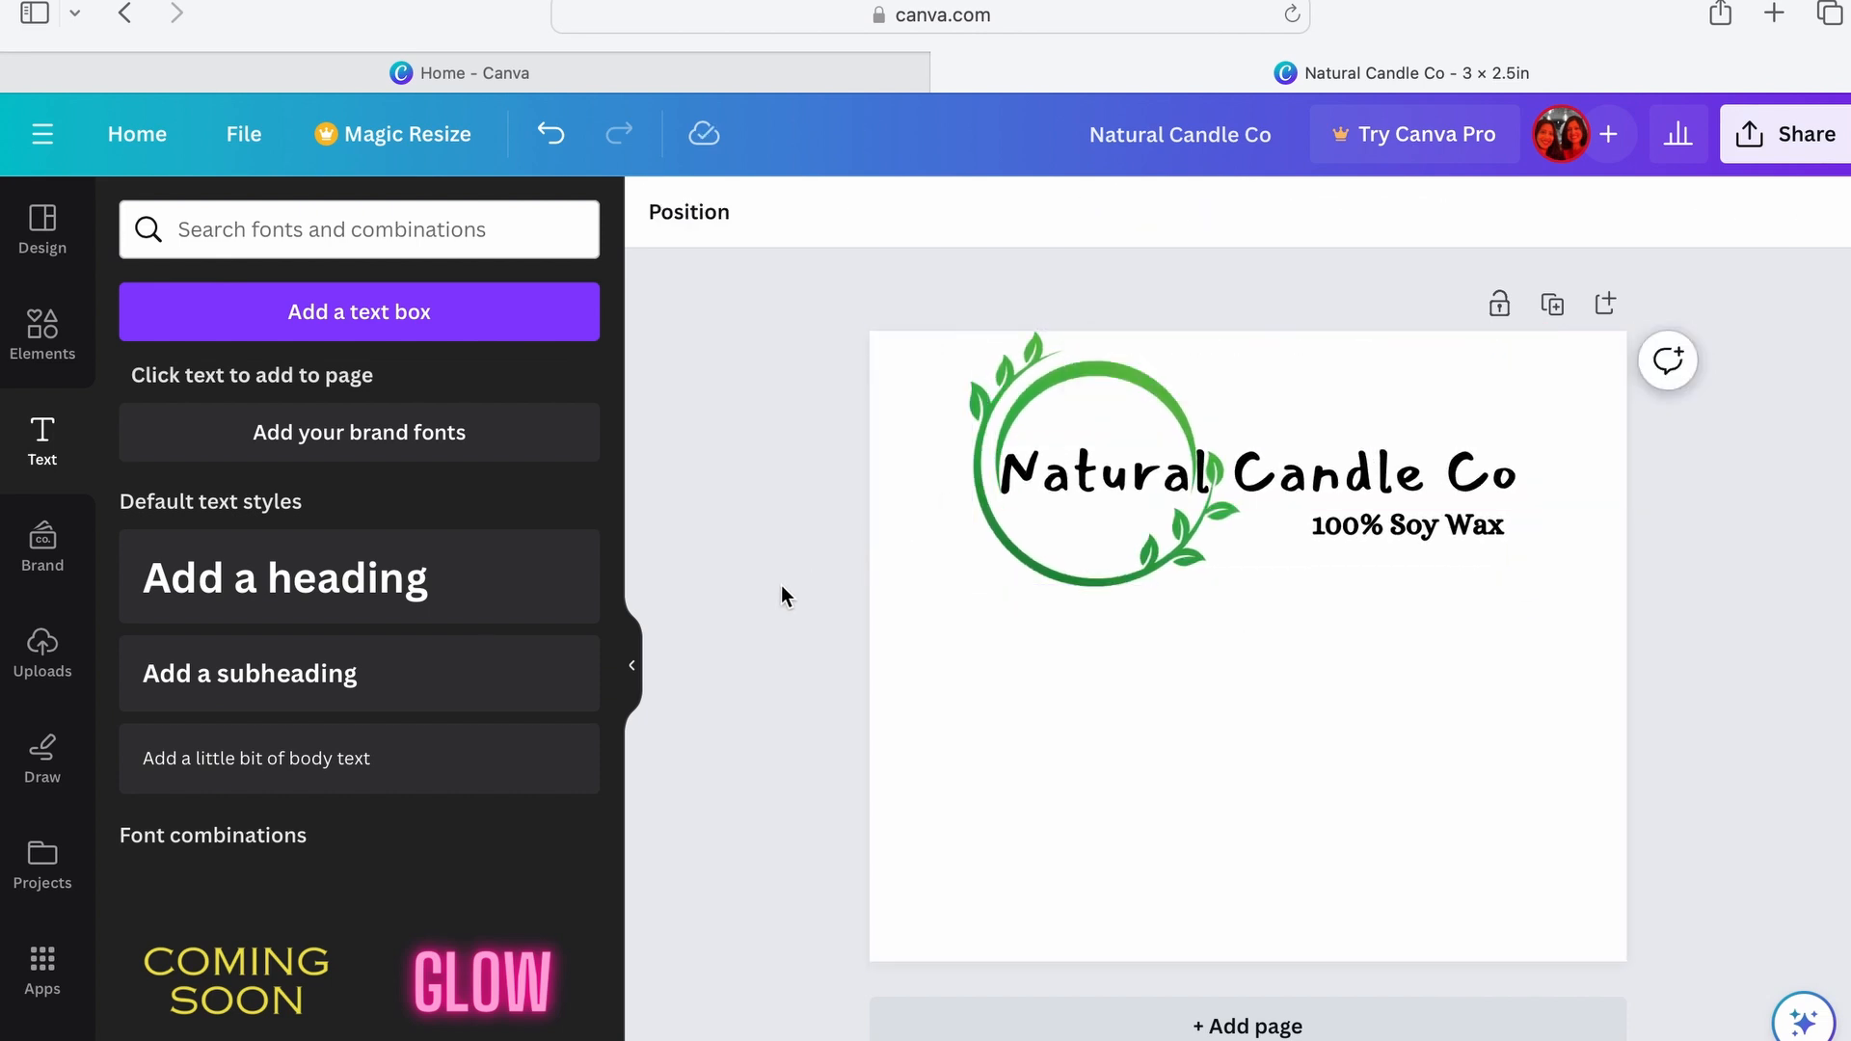
Step: Add a subheading reading "Old Library" centred below the logo group
{"action": "left_click", "coordinate": [403, 690]}
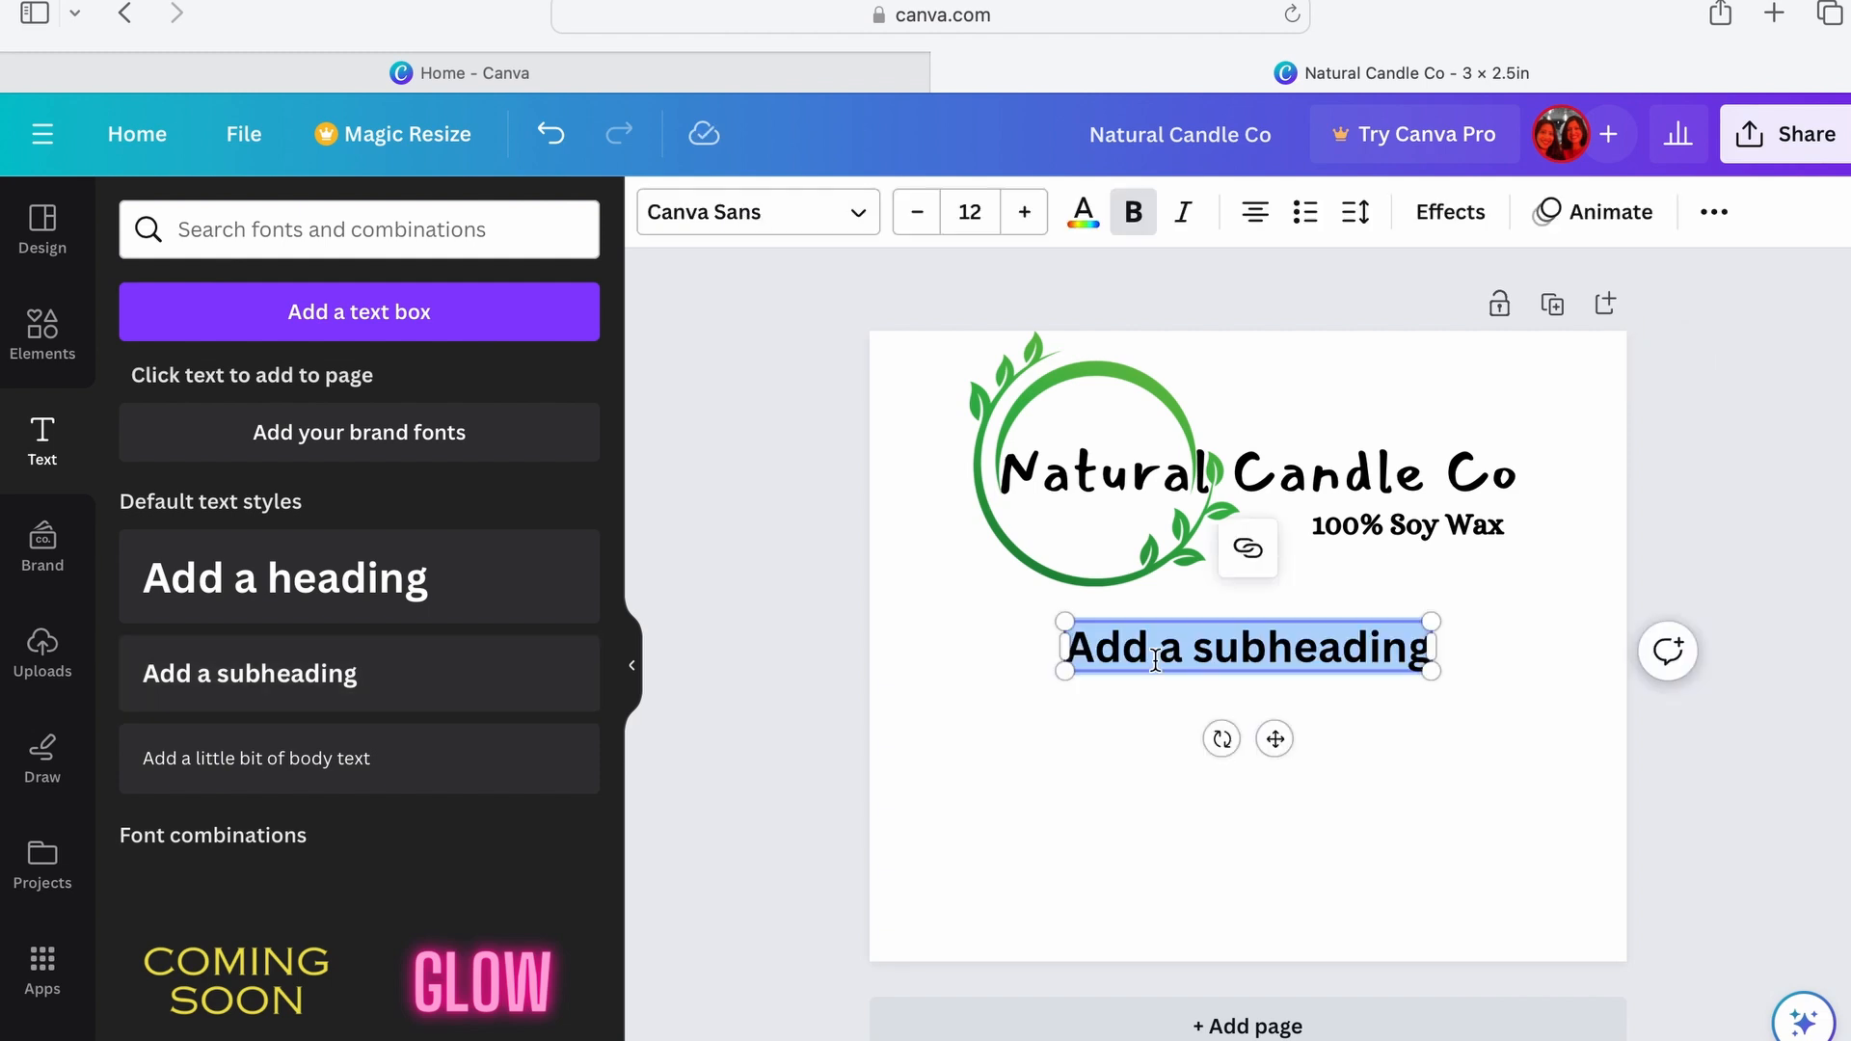
{"action": "type", "text": "old"}
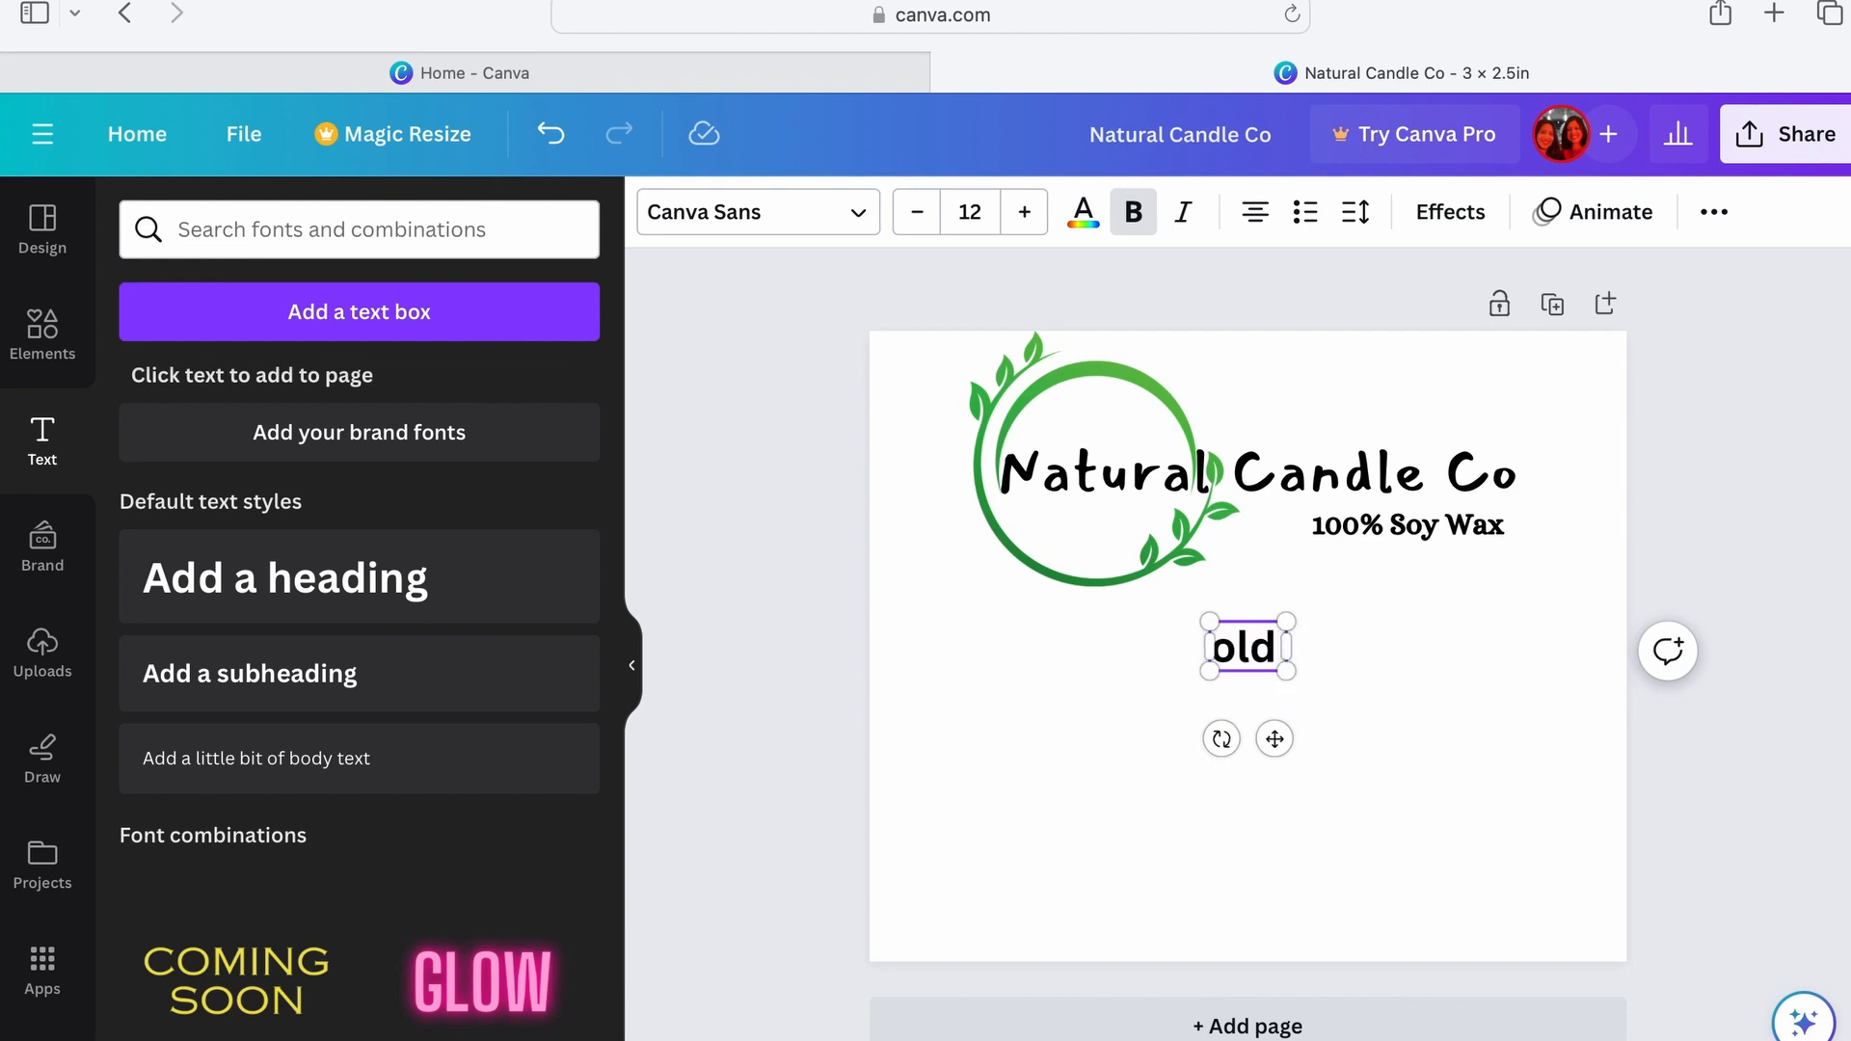
{"action": "type", "text": " Library"}
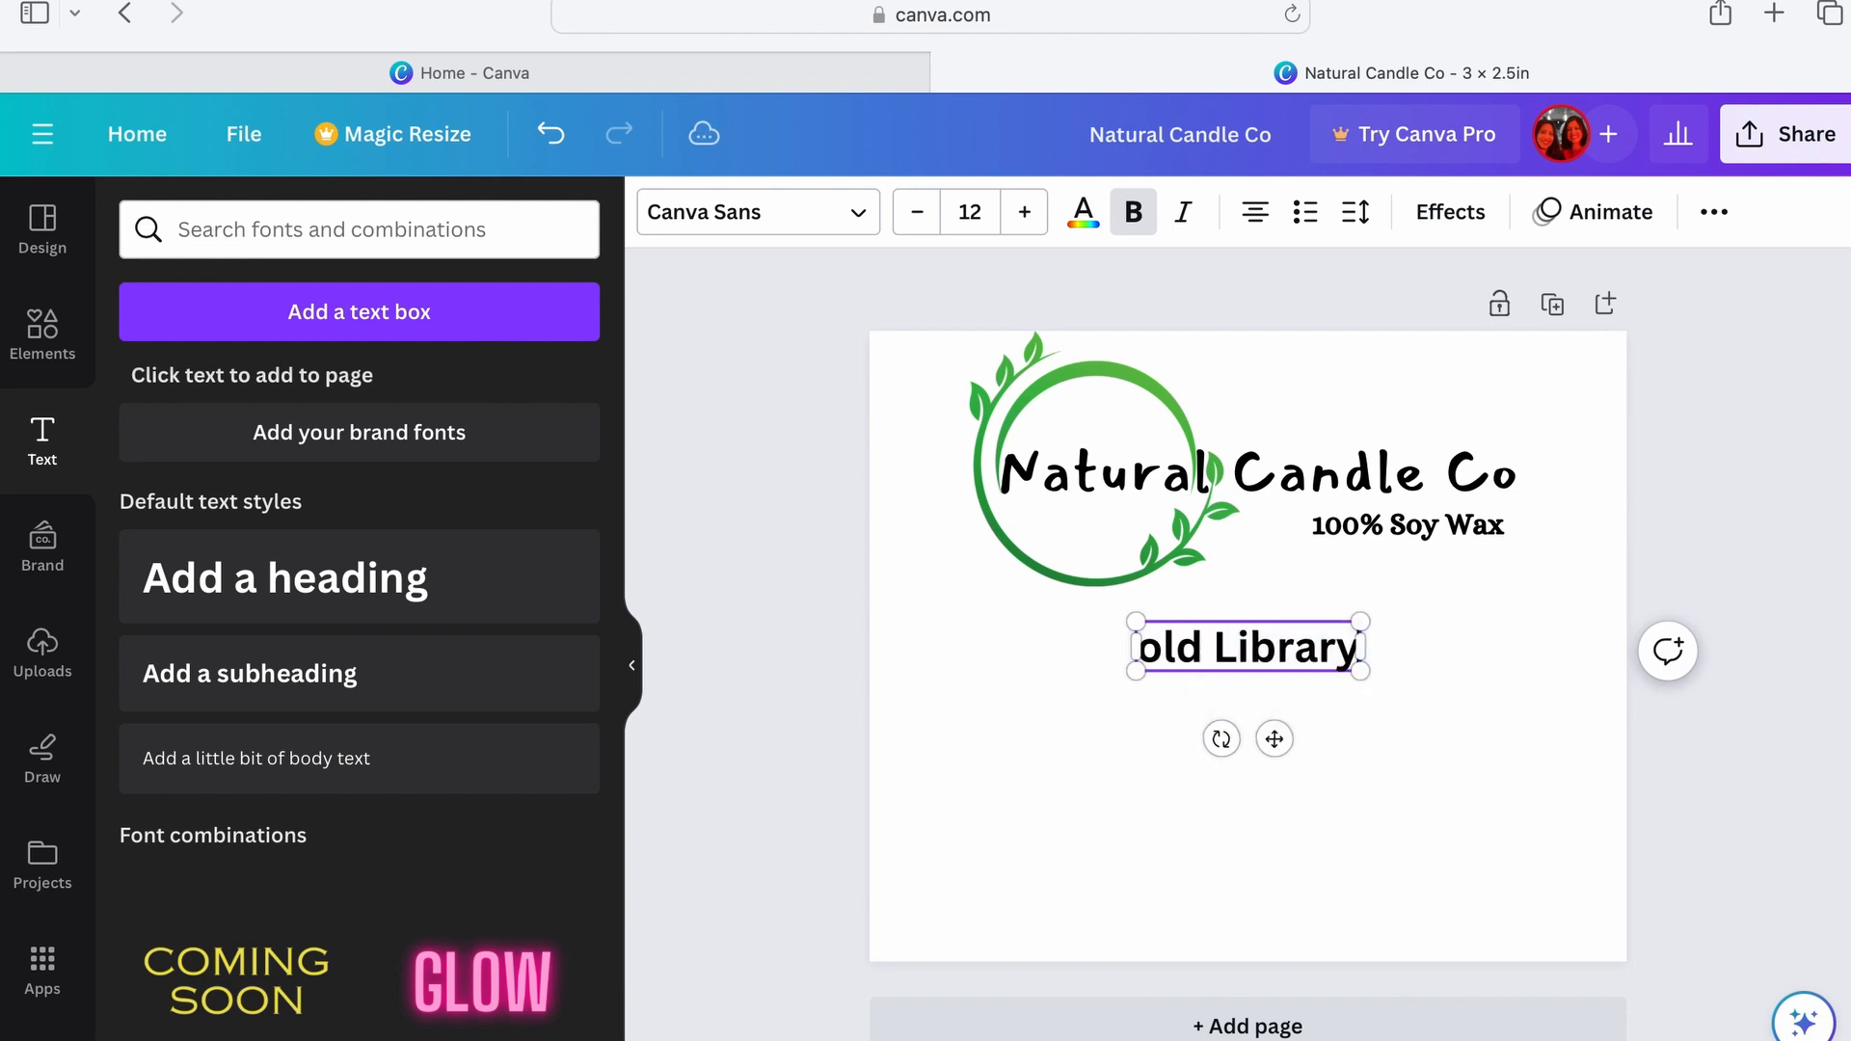
{"action": "left_click", "coordinate": [1367, 800]}
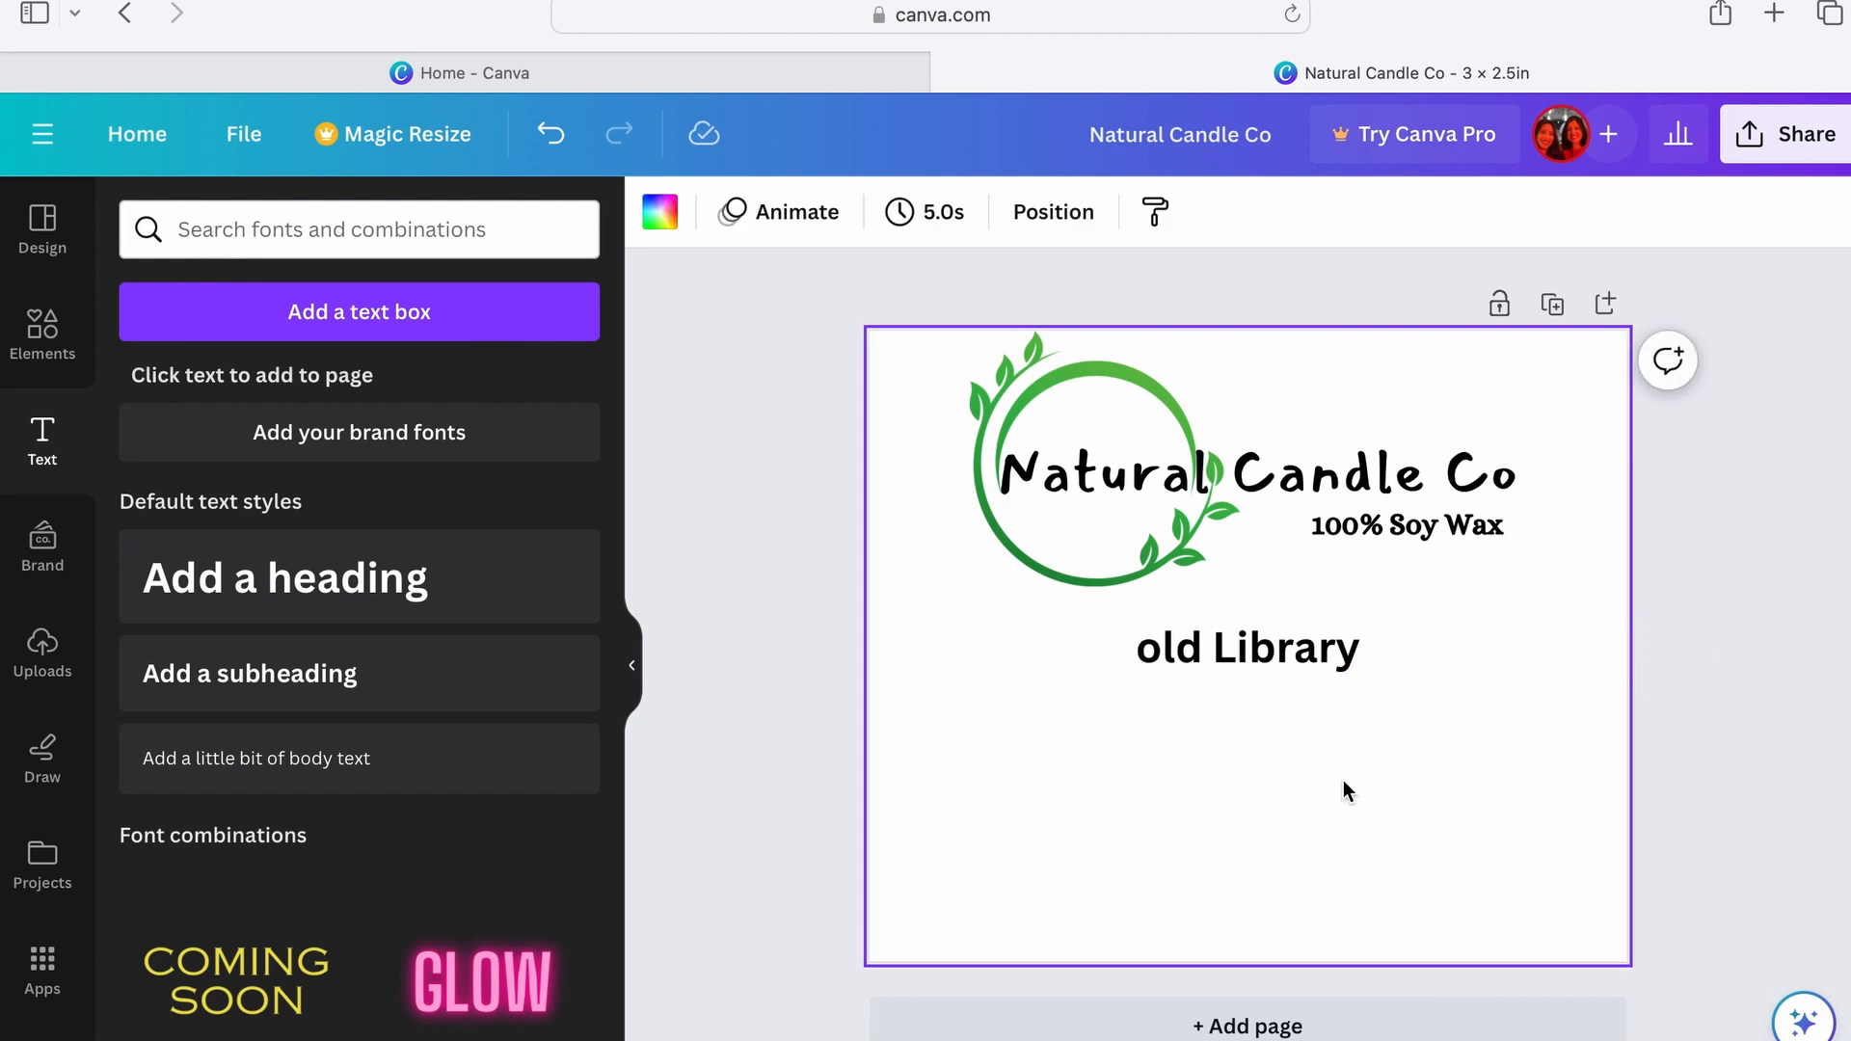
{"action": "left_click", "coordinate": [1219, 656]}
{"action": "left_click", "coordinate": [1158, 648]}
{"action": "key", "text": "BackSpace"}
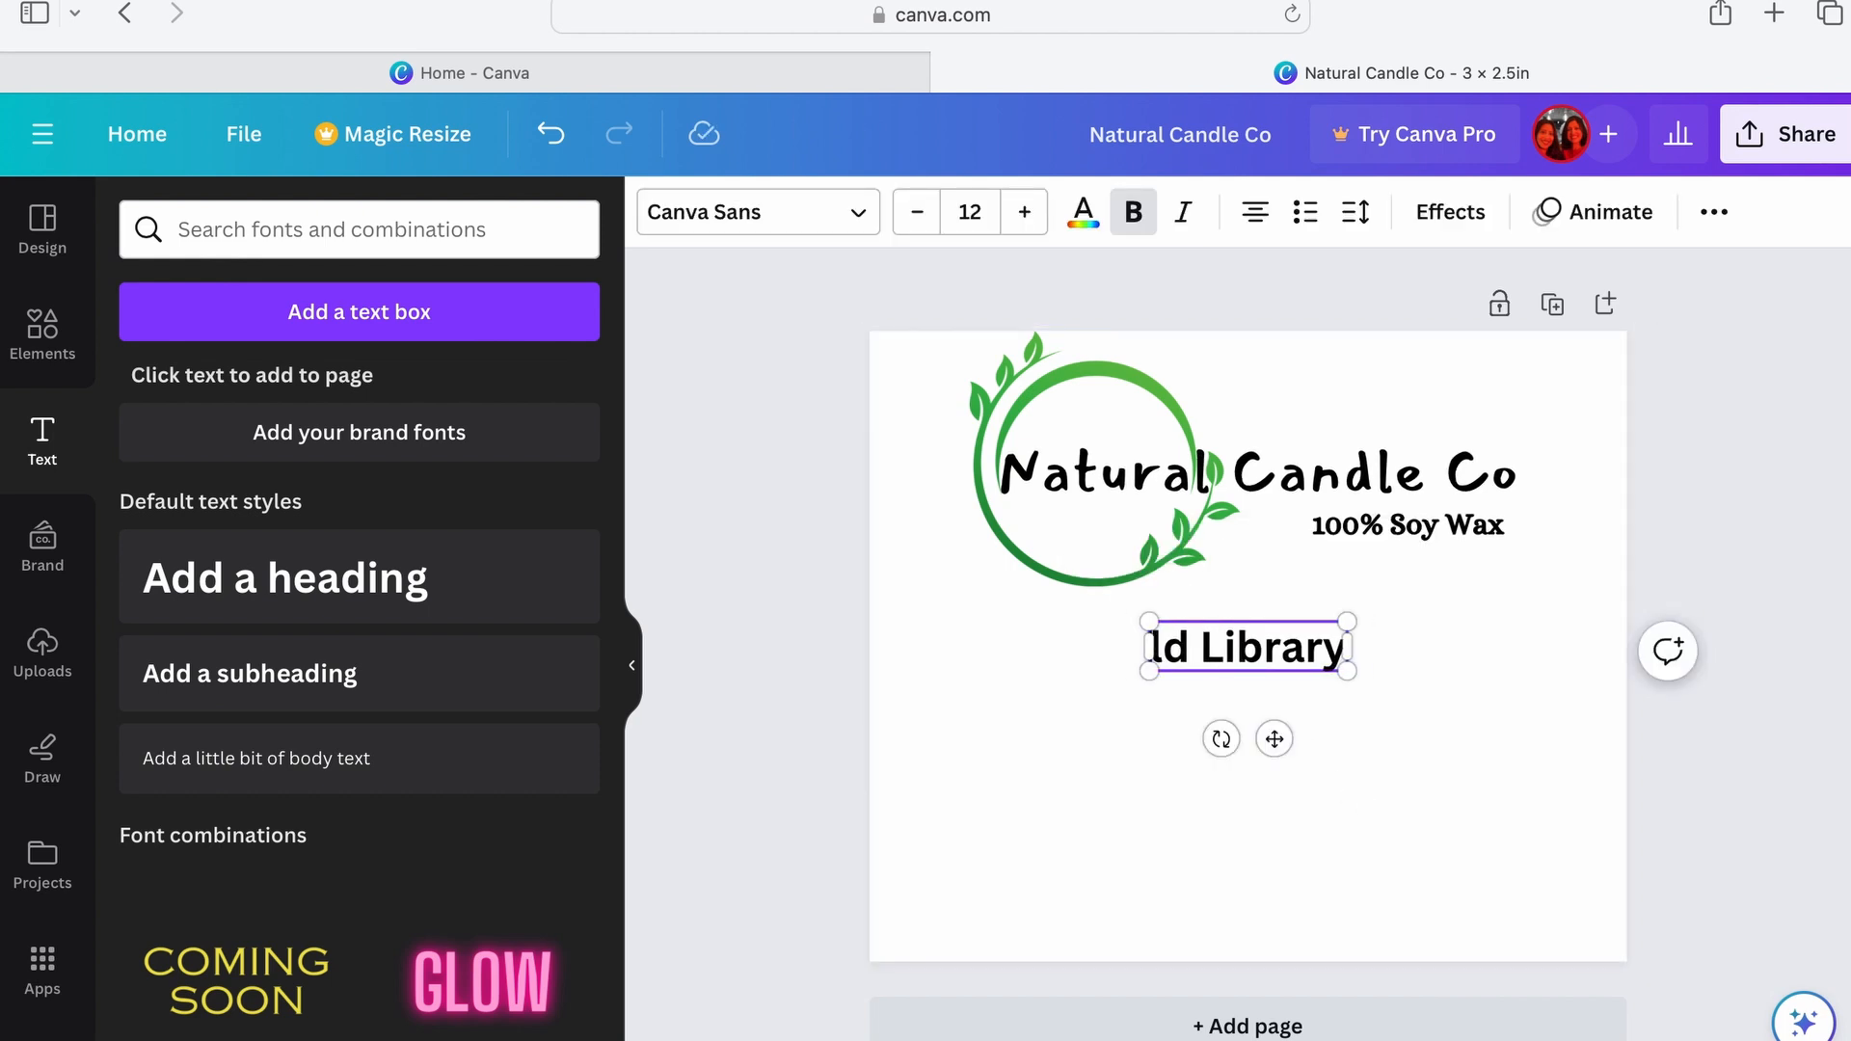
{"action": "type", "text": "O"}
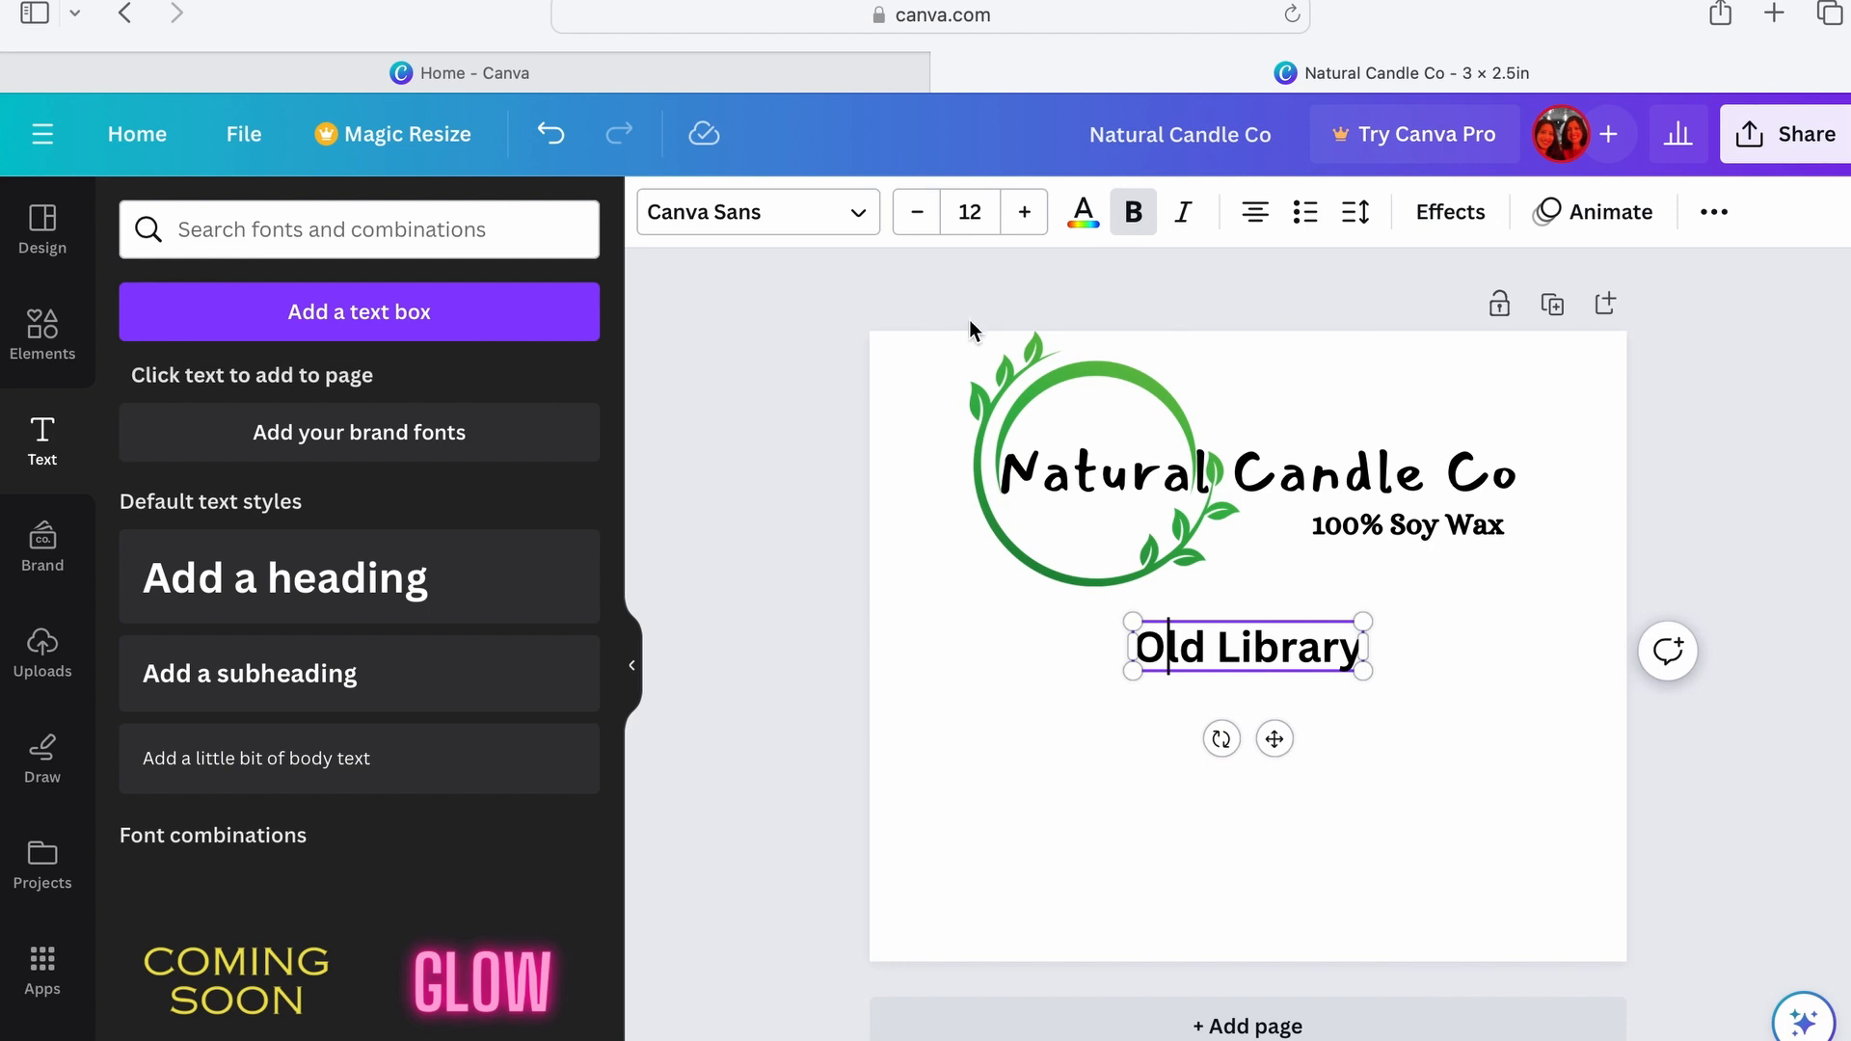
Step: Change the "Old Library" text's font to Alice and set its size to 14
{"action": "left_click", "coordinate": [737, 210]}
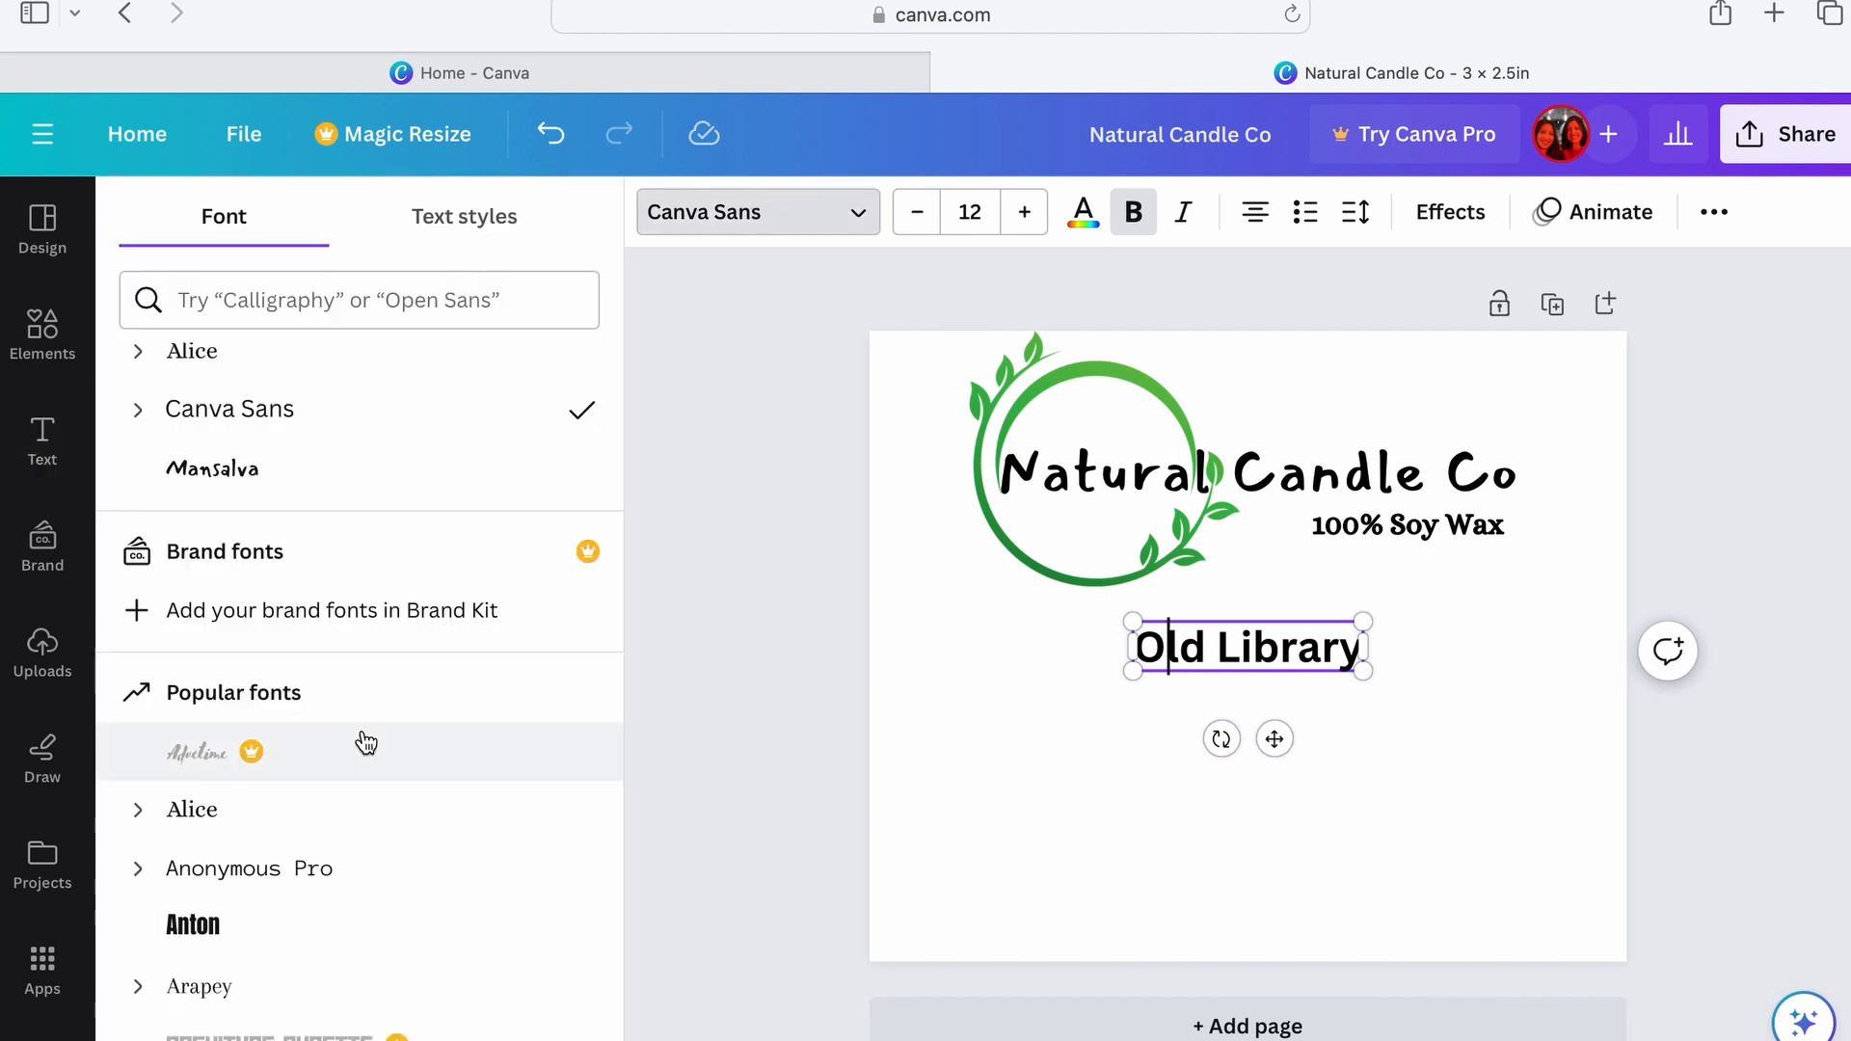
{"action": "left_click", "coordinate": [321, 833]}
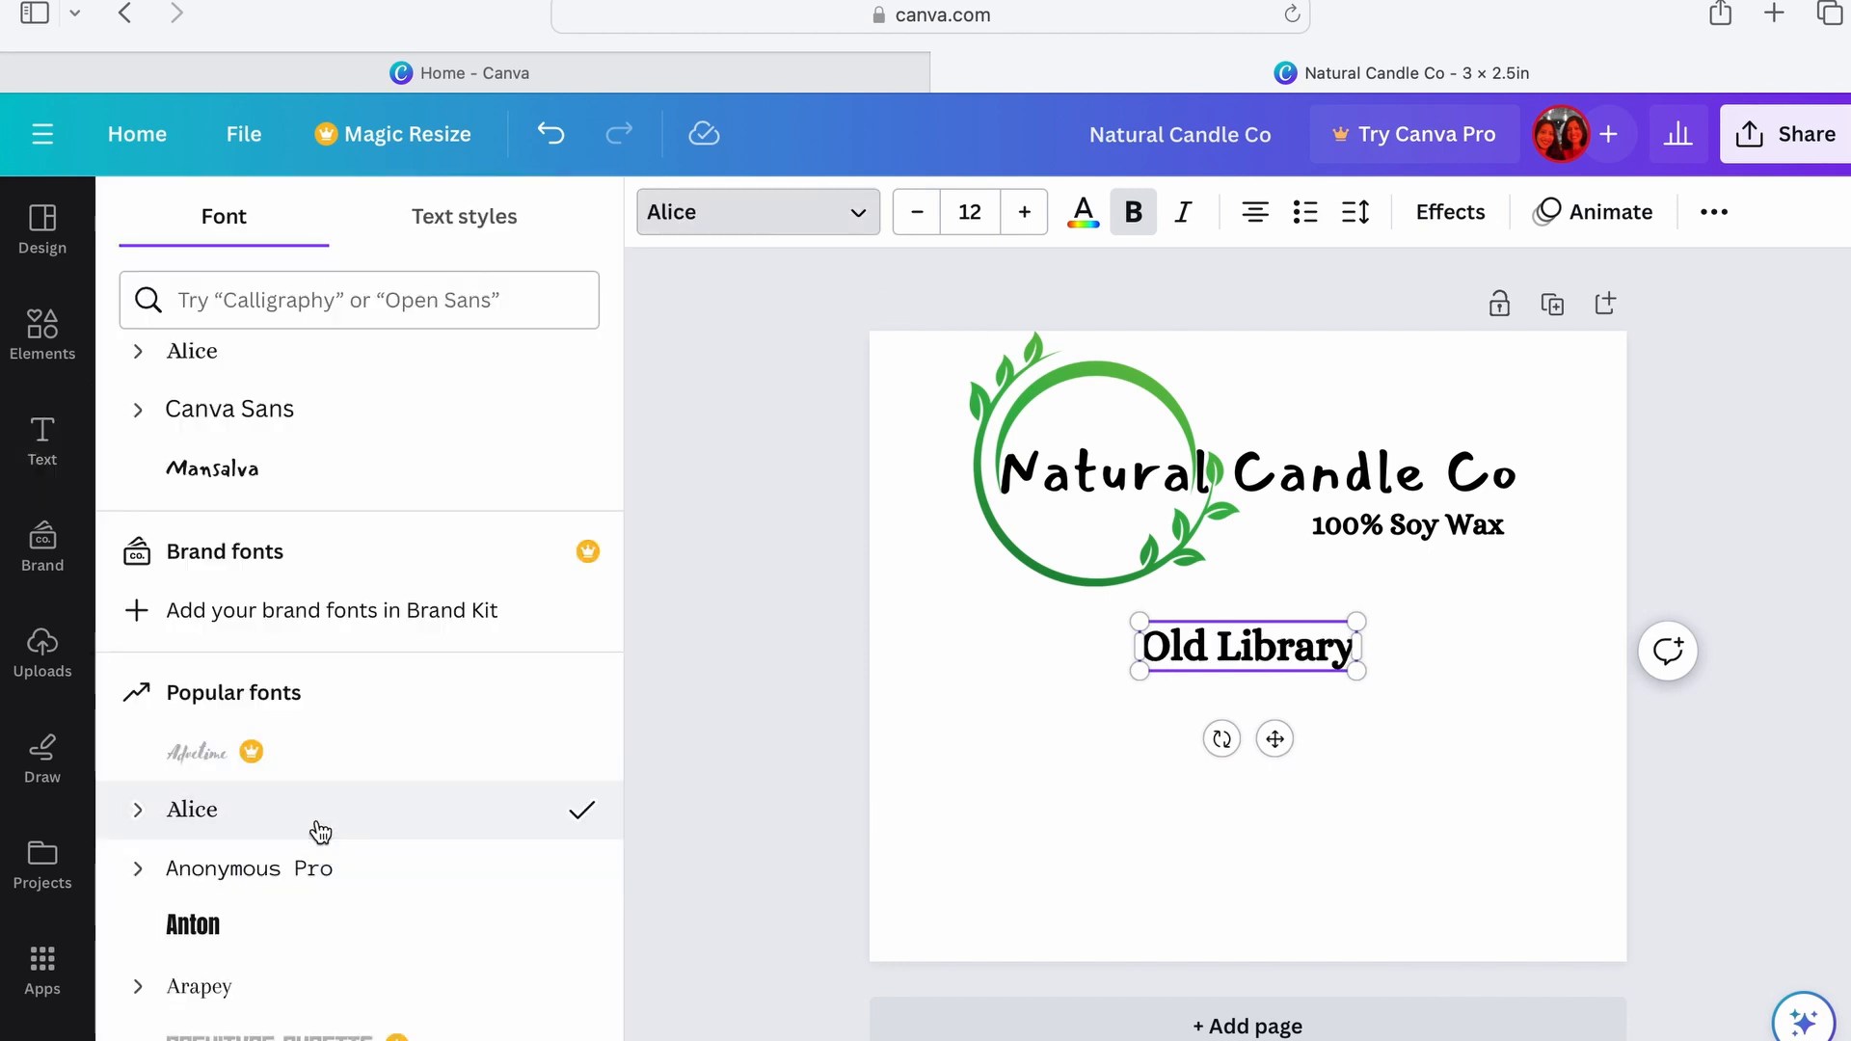
{"action": "left_click", "coordinate": [991, 709]}
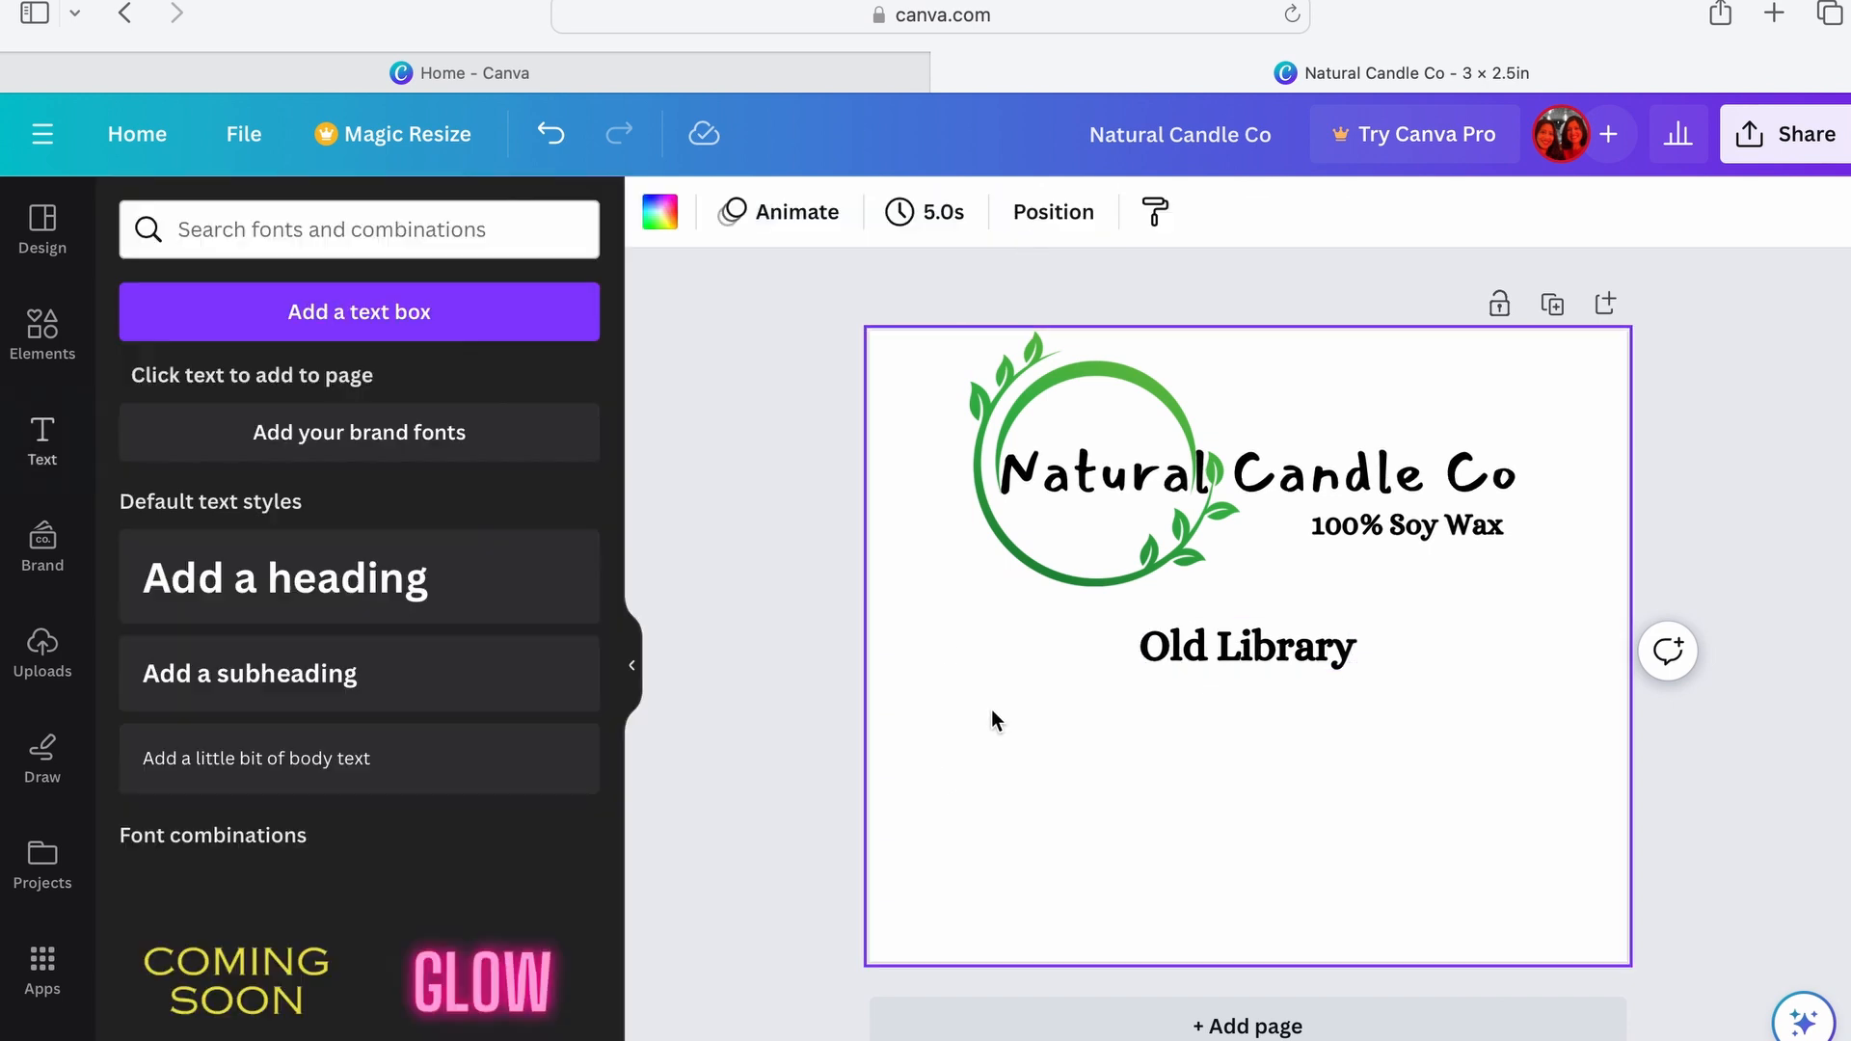
{"action": "left_click", "coordinate": [1169, 649]}
{"action": "left_click", "coordinate": [1027, 213]}
{"action": "left_click", "coordinate": [1027, 213]}
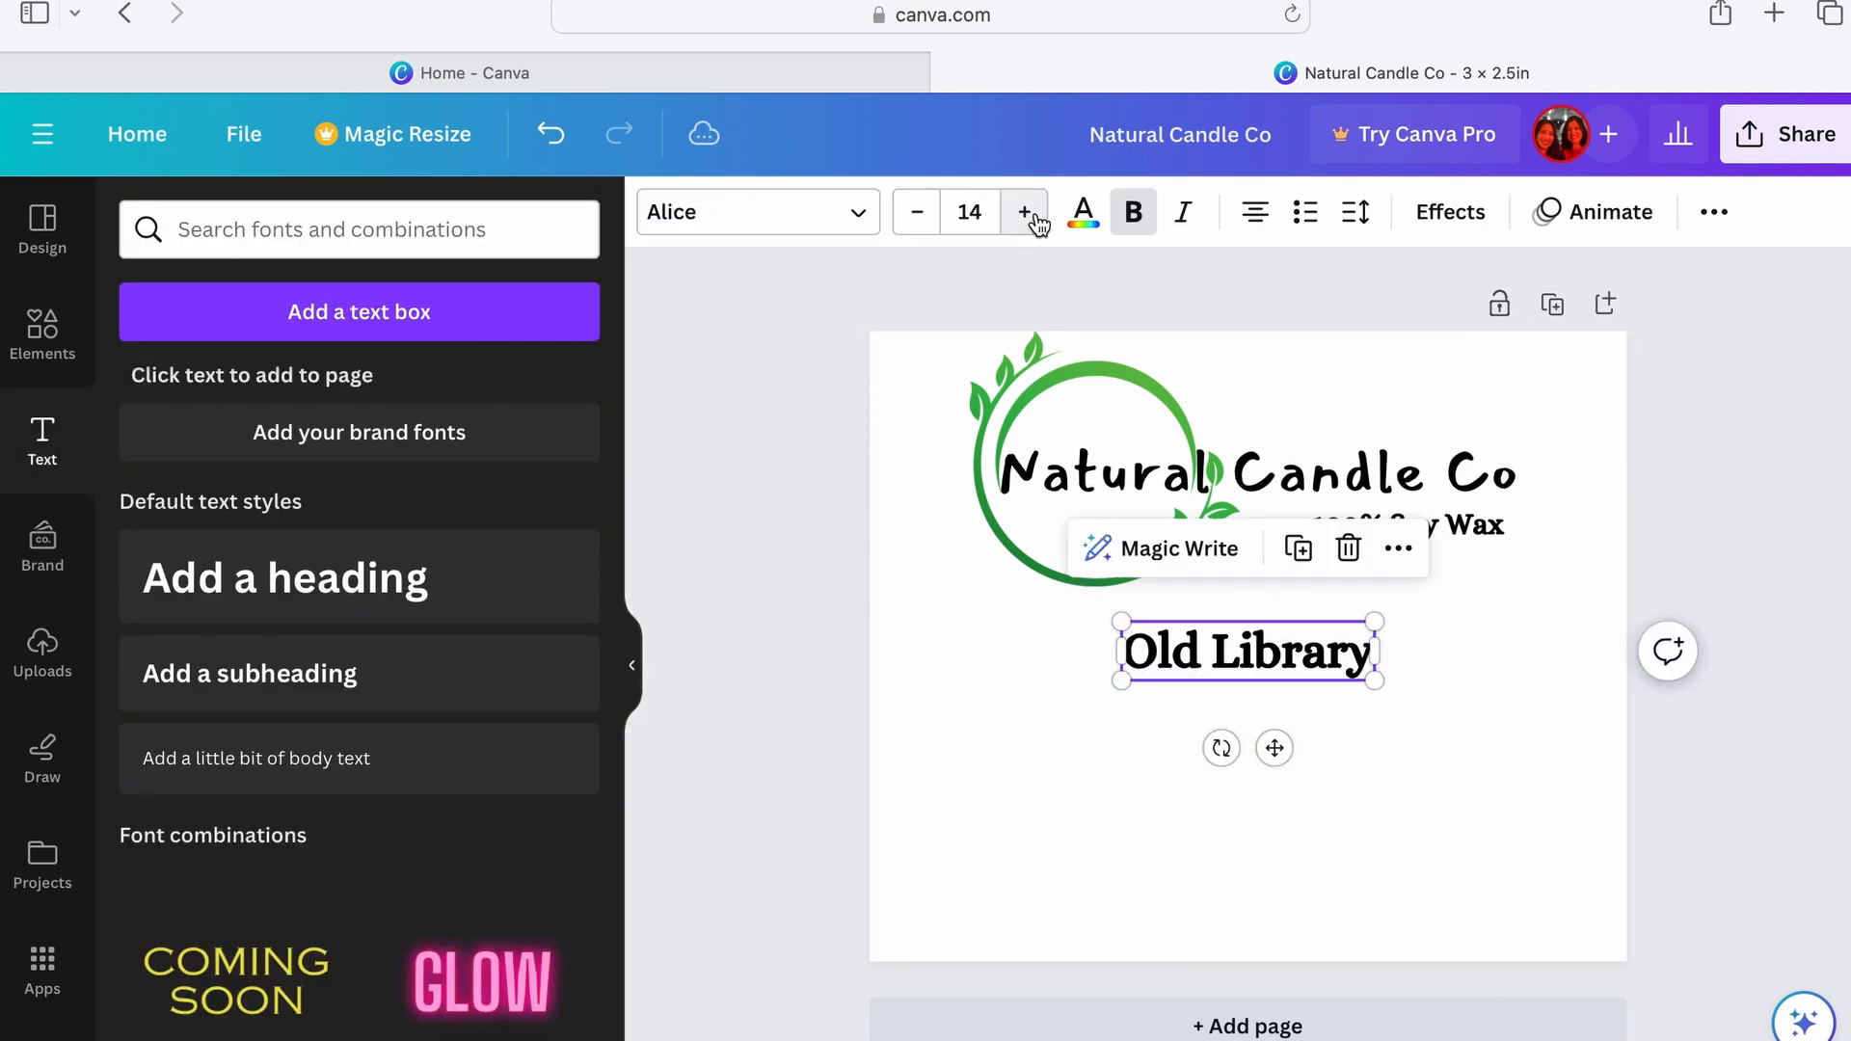
Step: Increase the "Old Library" text size to 23
{"action": "left_click", "coordinate": [1026, 213]}
{"action": "left_click", "coordinate": [1026, 213]}
{"action": "left_click", "coordinate": [1027, 213]}
{"action": "left_click", "coordinate": [1027, 213]}
{"action": "left_click", "coordinate": [1027, 213]}
{"action": "left_click", "coordinate": [1026, 213]}
{"action": "left_click", "coordinate": [1026, 213]}
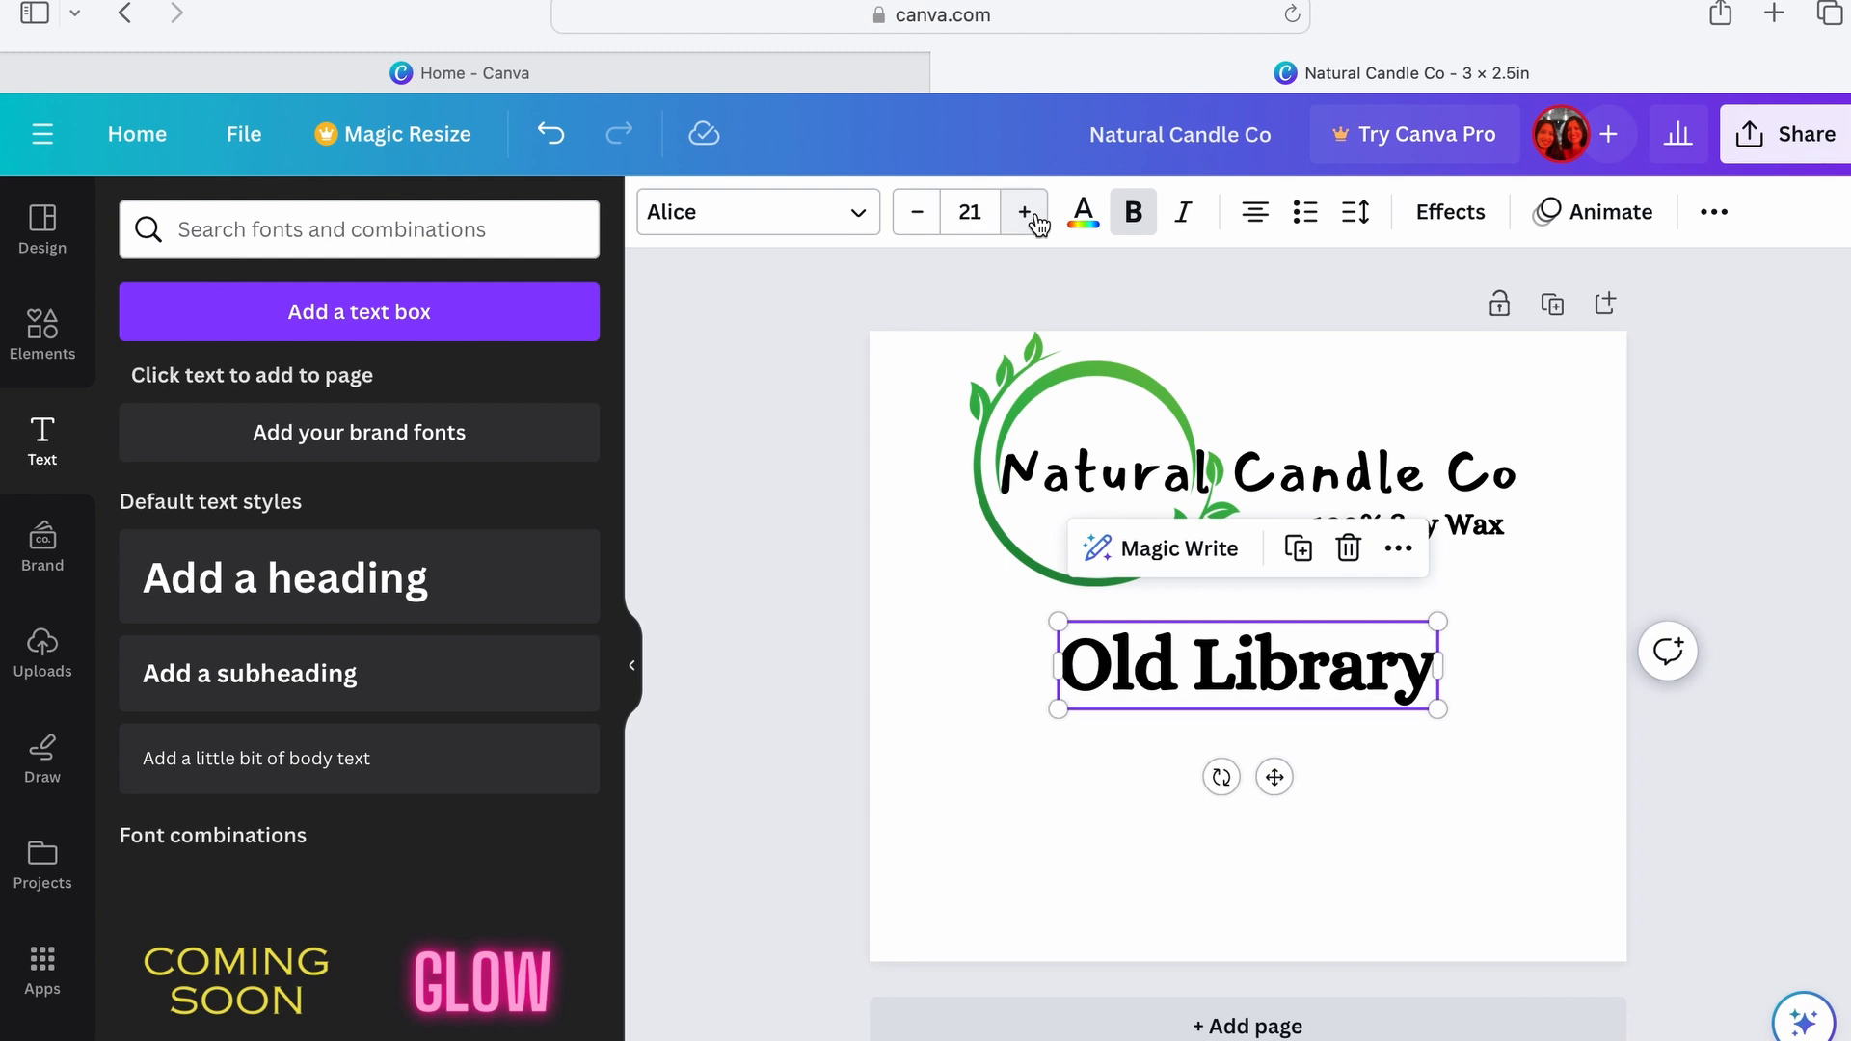
{"action": "left_click", "coordinate": [1027, 213]}
{"action": "left_click", "coordinate": [1026, 213]}
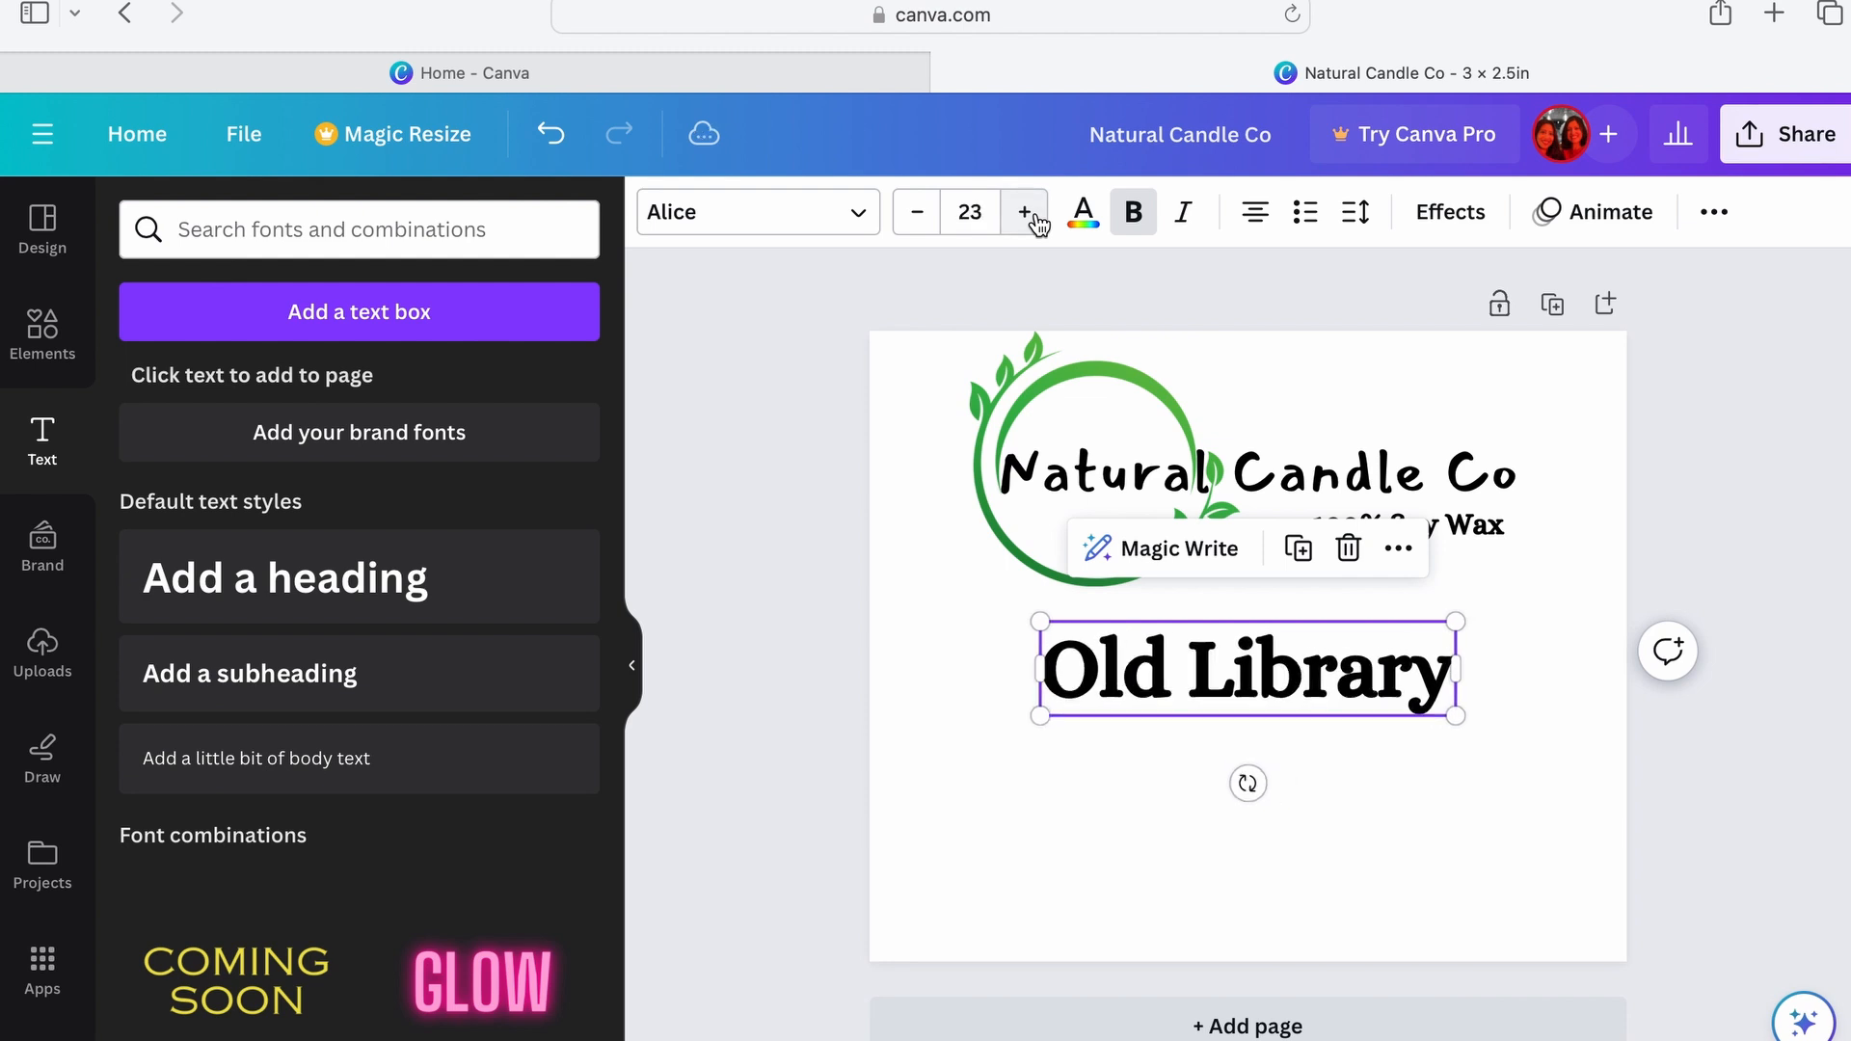
Step: Move the "Old Library" text to the lower part of the label and enlarge it slightly to size 23.5
{"action": "left_click", "coordinate": [755, 899]}
{"action": "left_click_drag", "start_coordinate": [1223, 702], "coordinate": [1153, 842]}
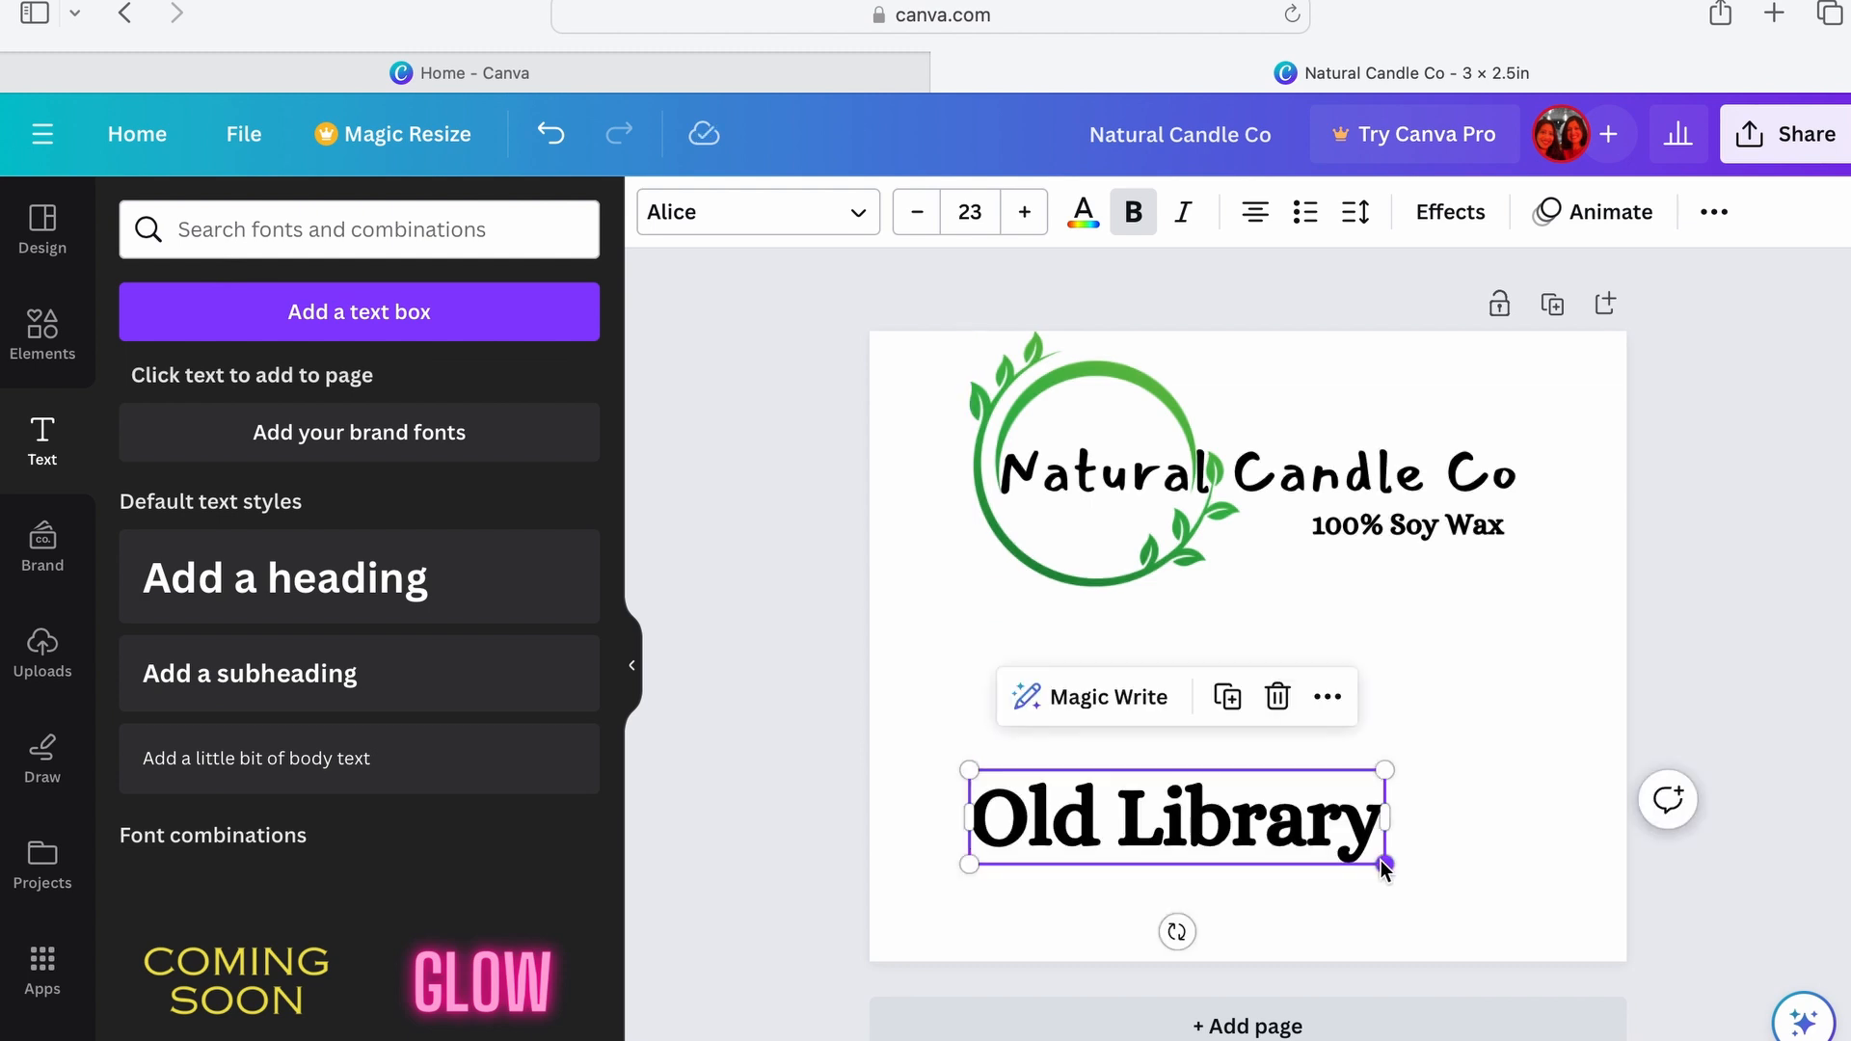
{"action": "left_click_drag", "start_coordinate": [1385, 864], "coordinate": [1394, 867]}
{"action": "left_click", "coordinate": [1698, 681]}
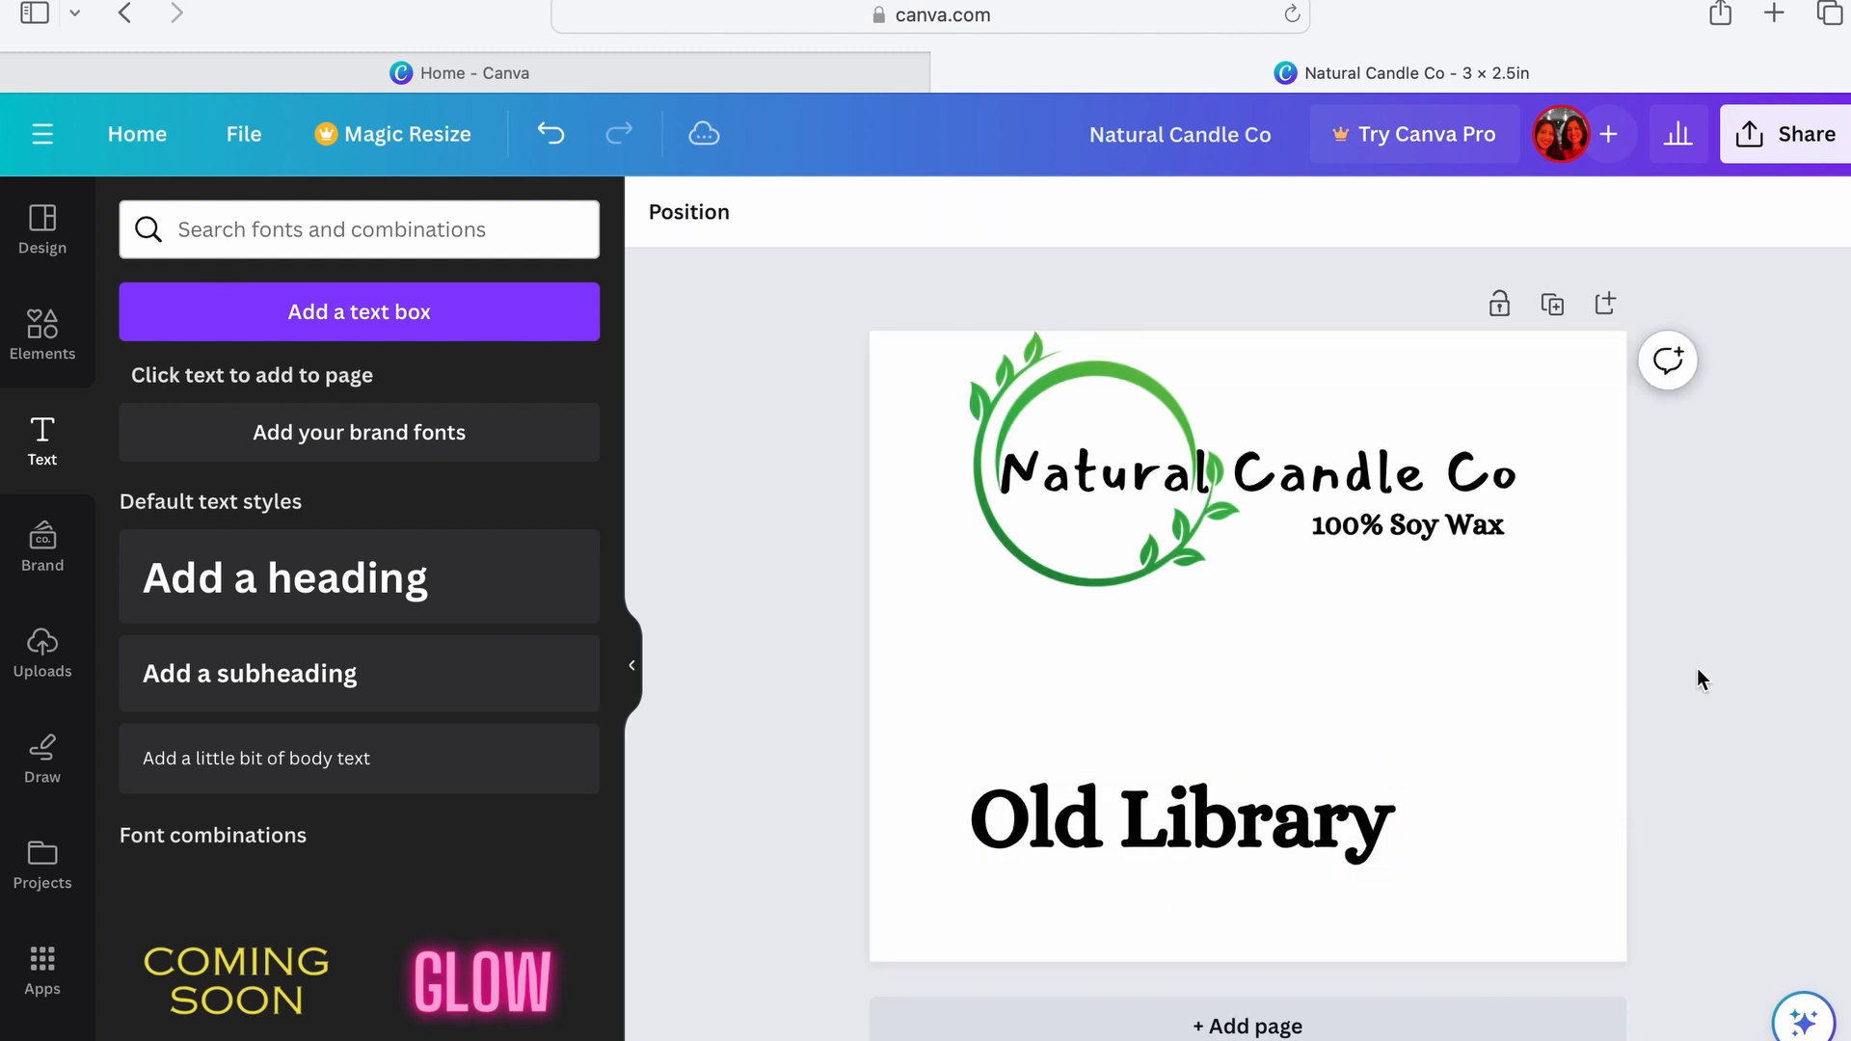
{"action": "left_click_drag", "start_coordinate": [1292, 826], "coordinate": [1325, 824]}
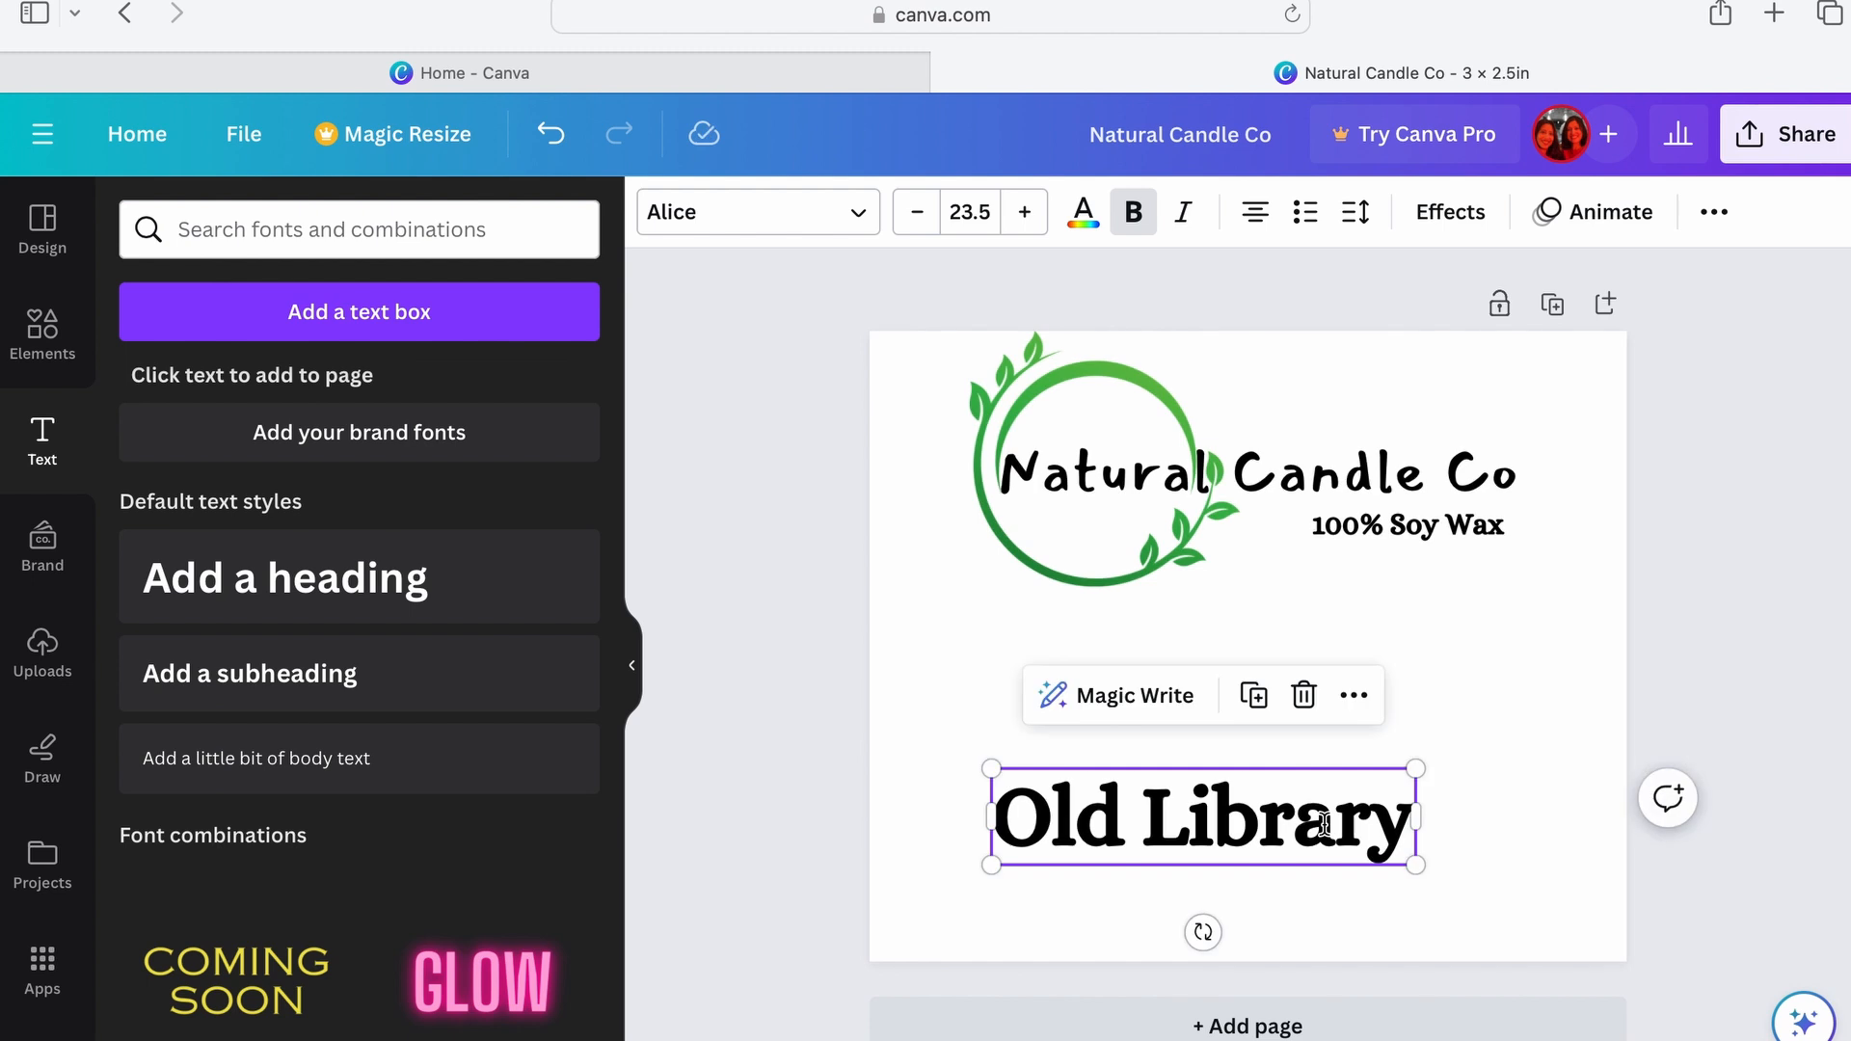
{"action": "left_click", "coordinate": [674, 833]}
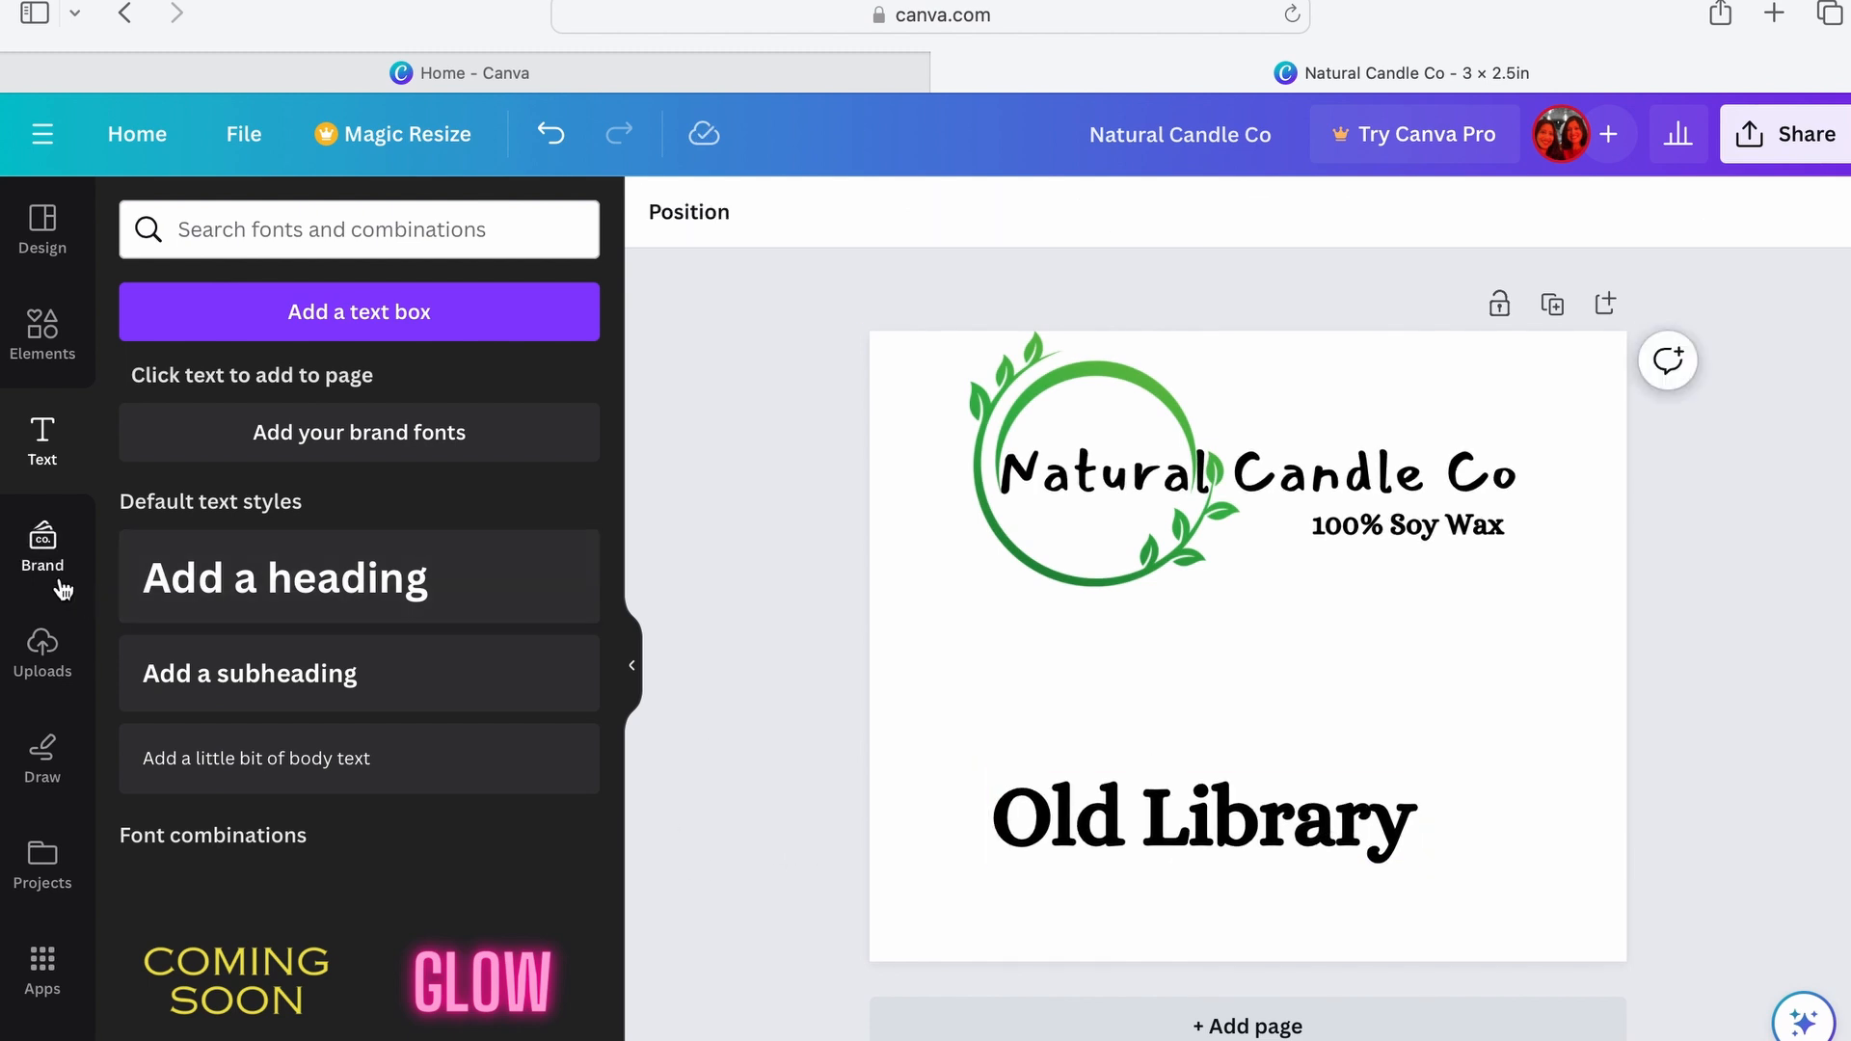
Step: Add the thin divider line with small centre ornaments from the line graphics and place it below "Old Library"
{"action": "left_click", "coordinate": [43, 337]}
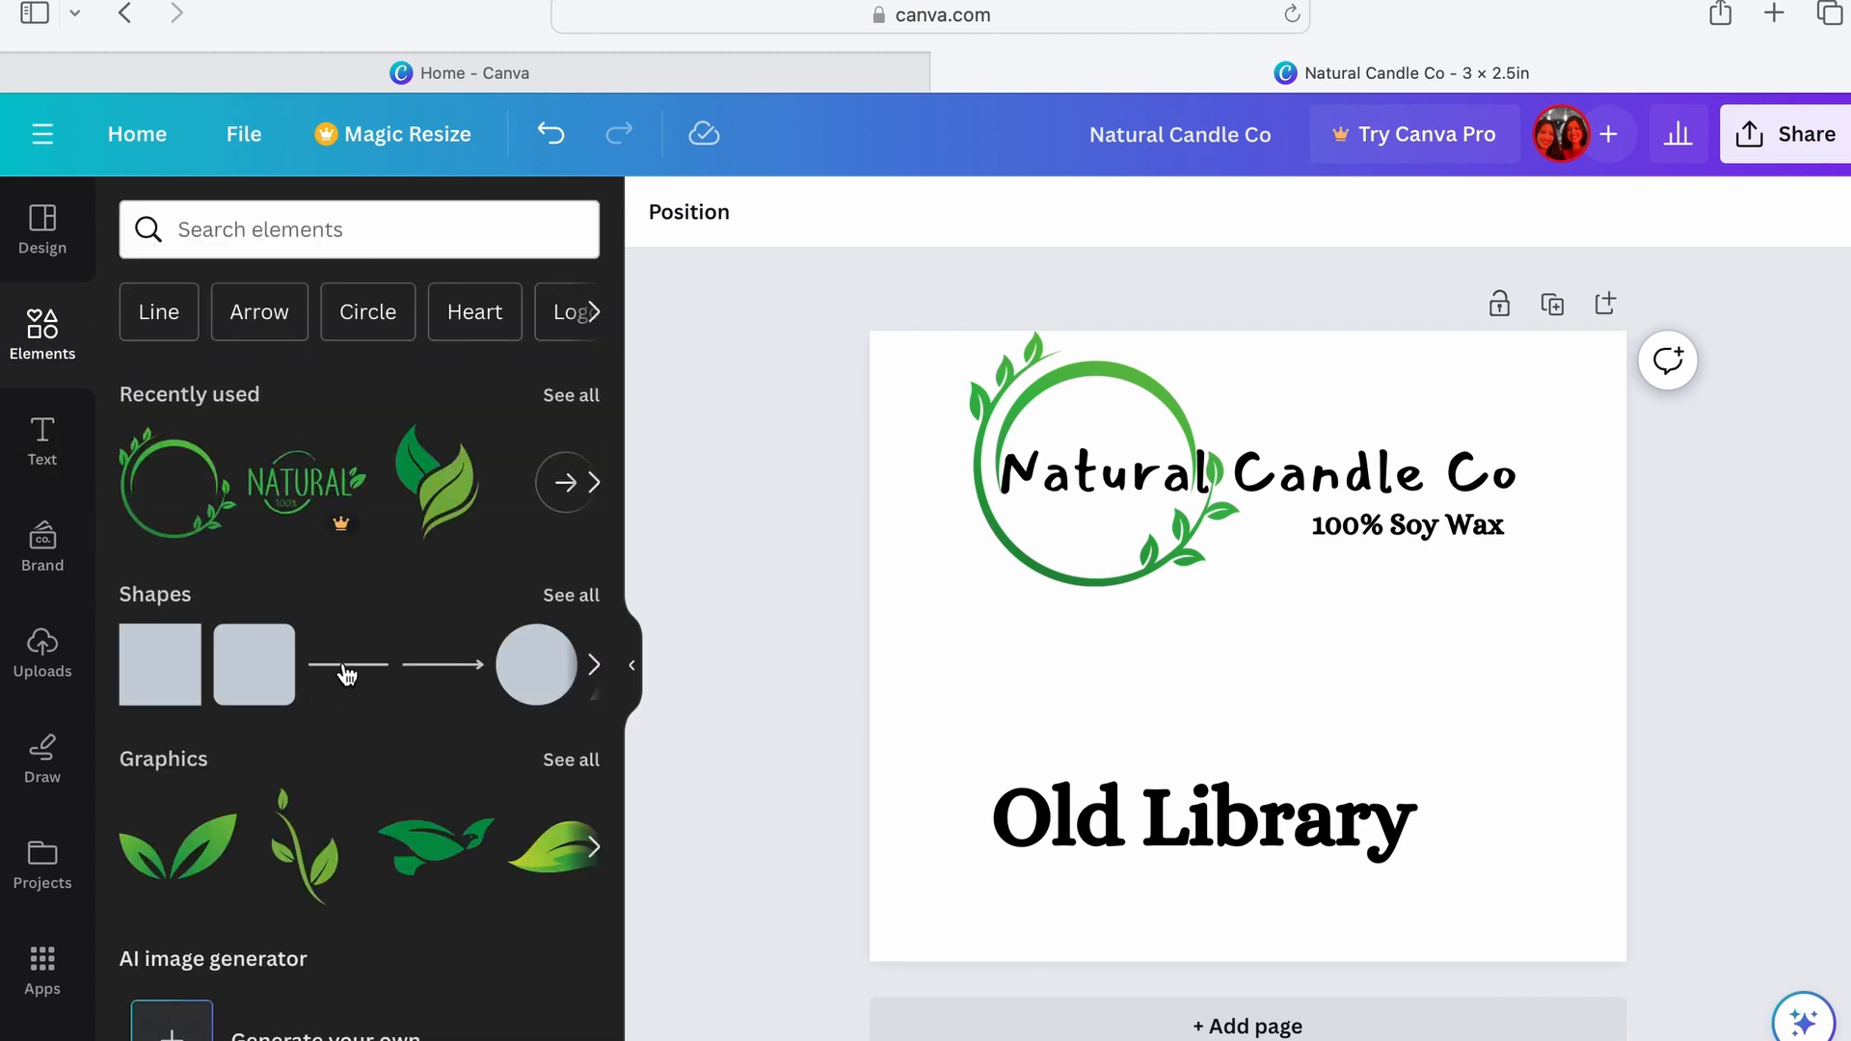
{"action": "left_click", "coordinate": [581, 594]}
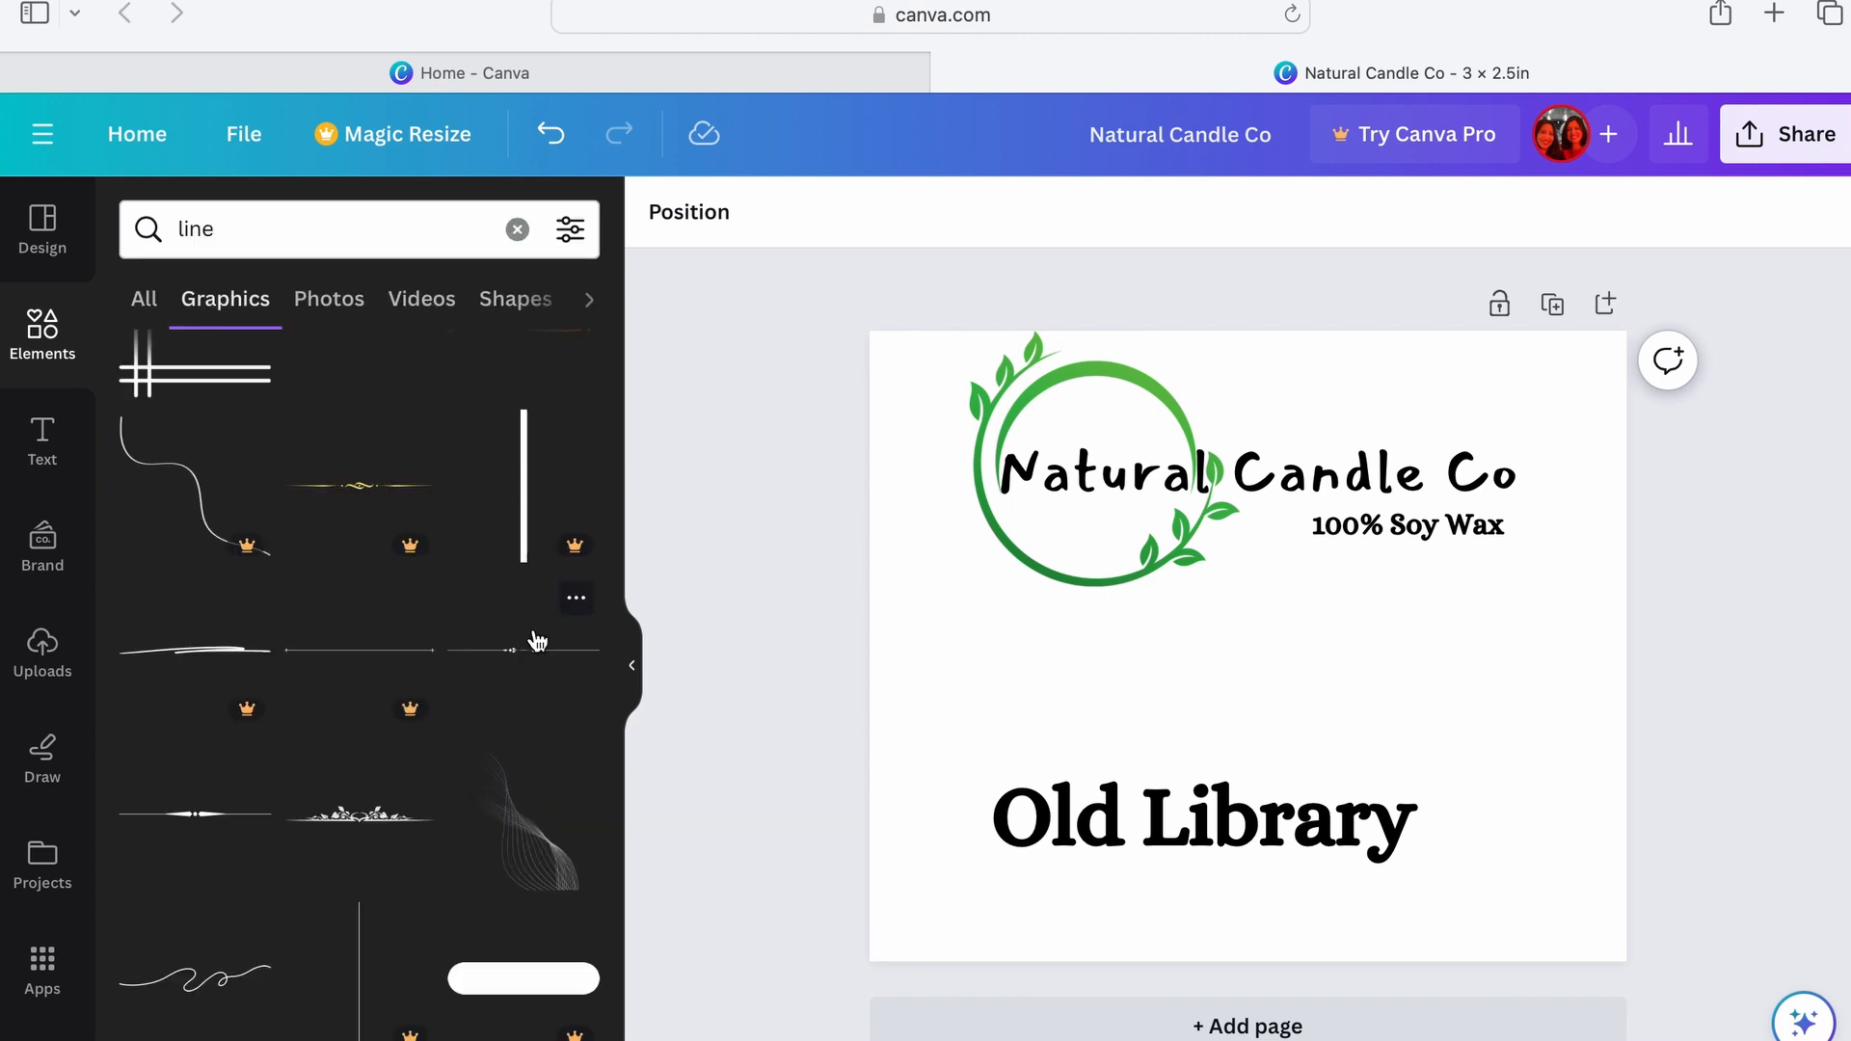
{"action": "left_click", "coordinate": [537, 641]}
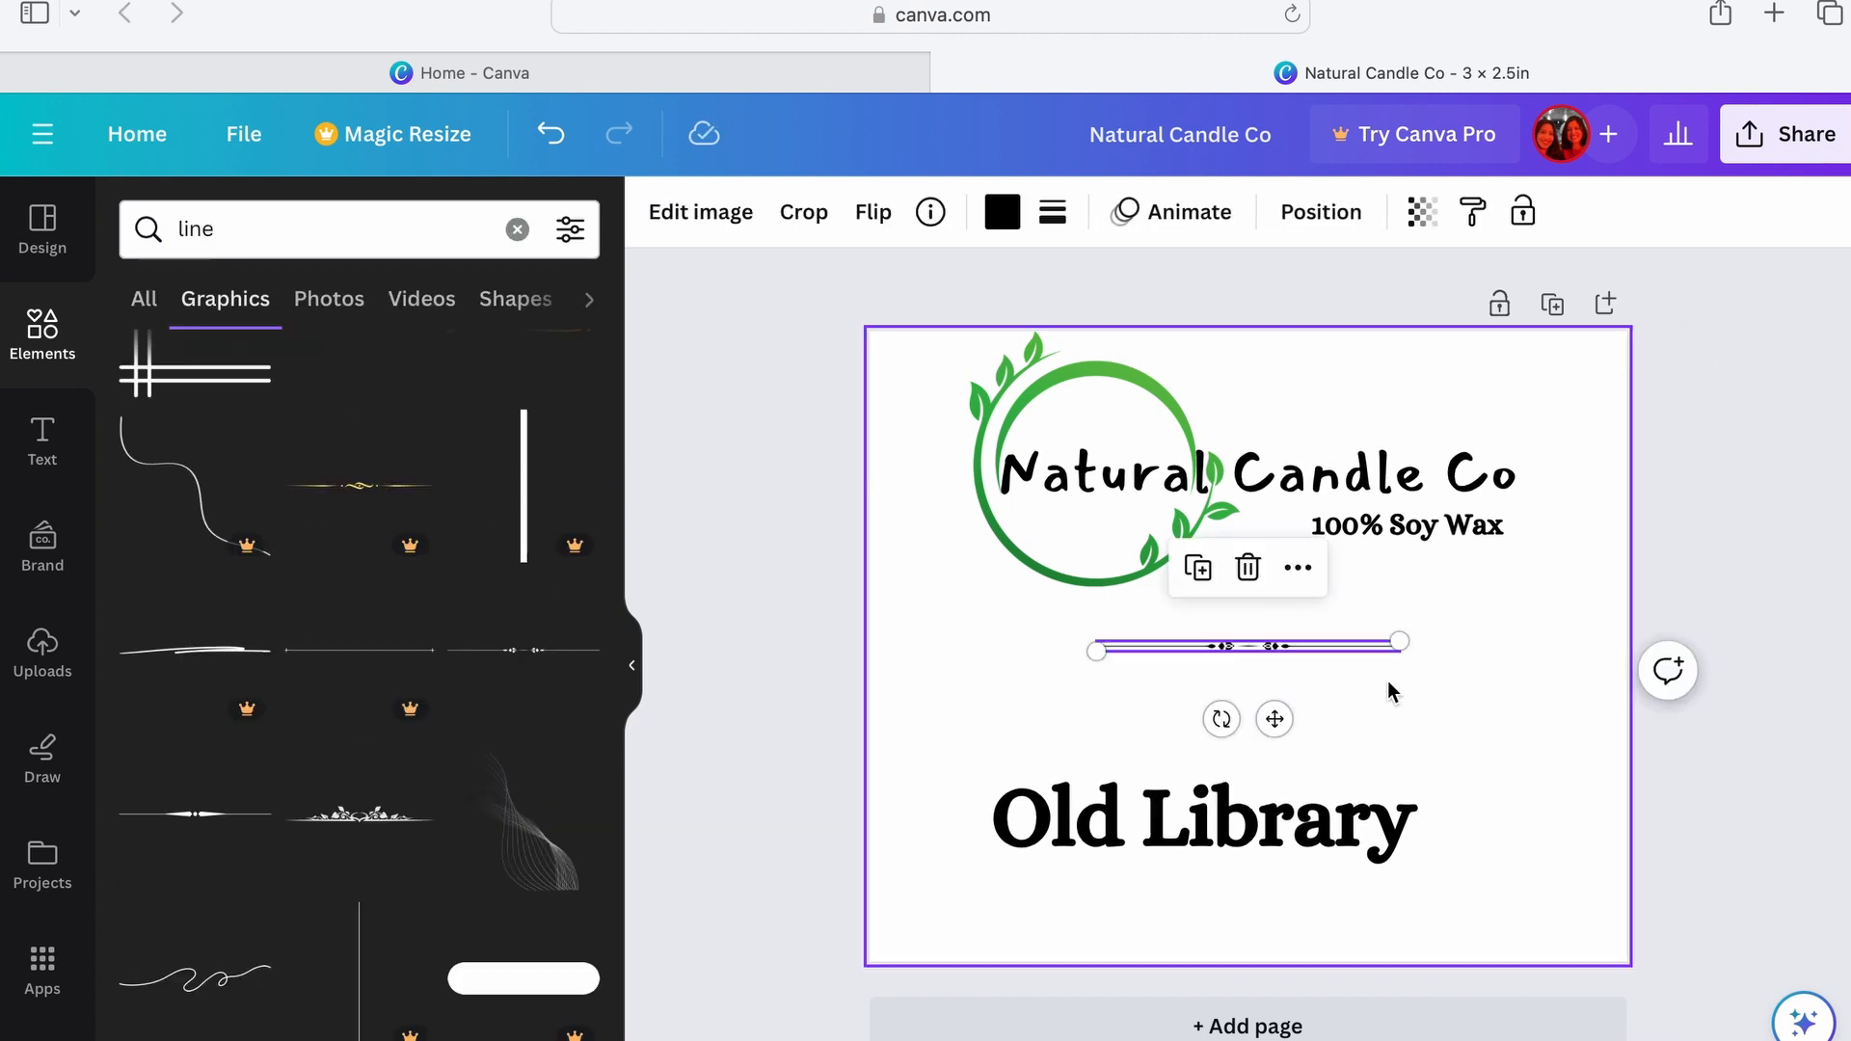
{"action": "left_click_drag", "start_coordinate": [1303, 644], "coordinate": [1247, 869]}
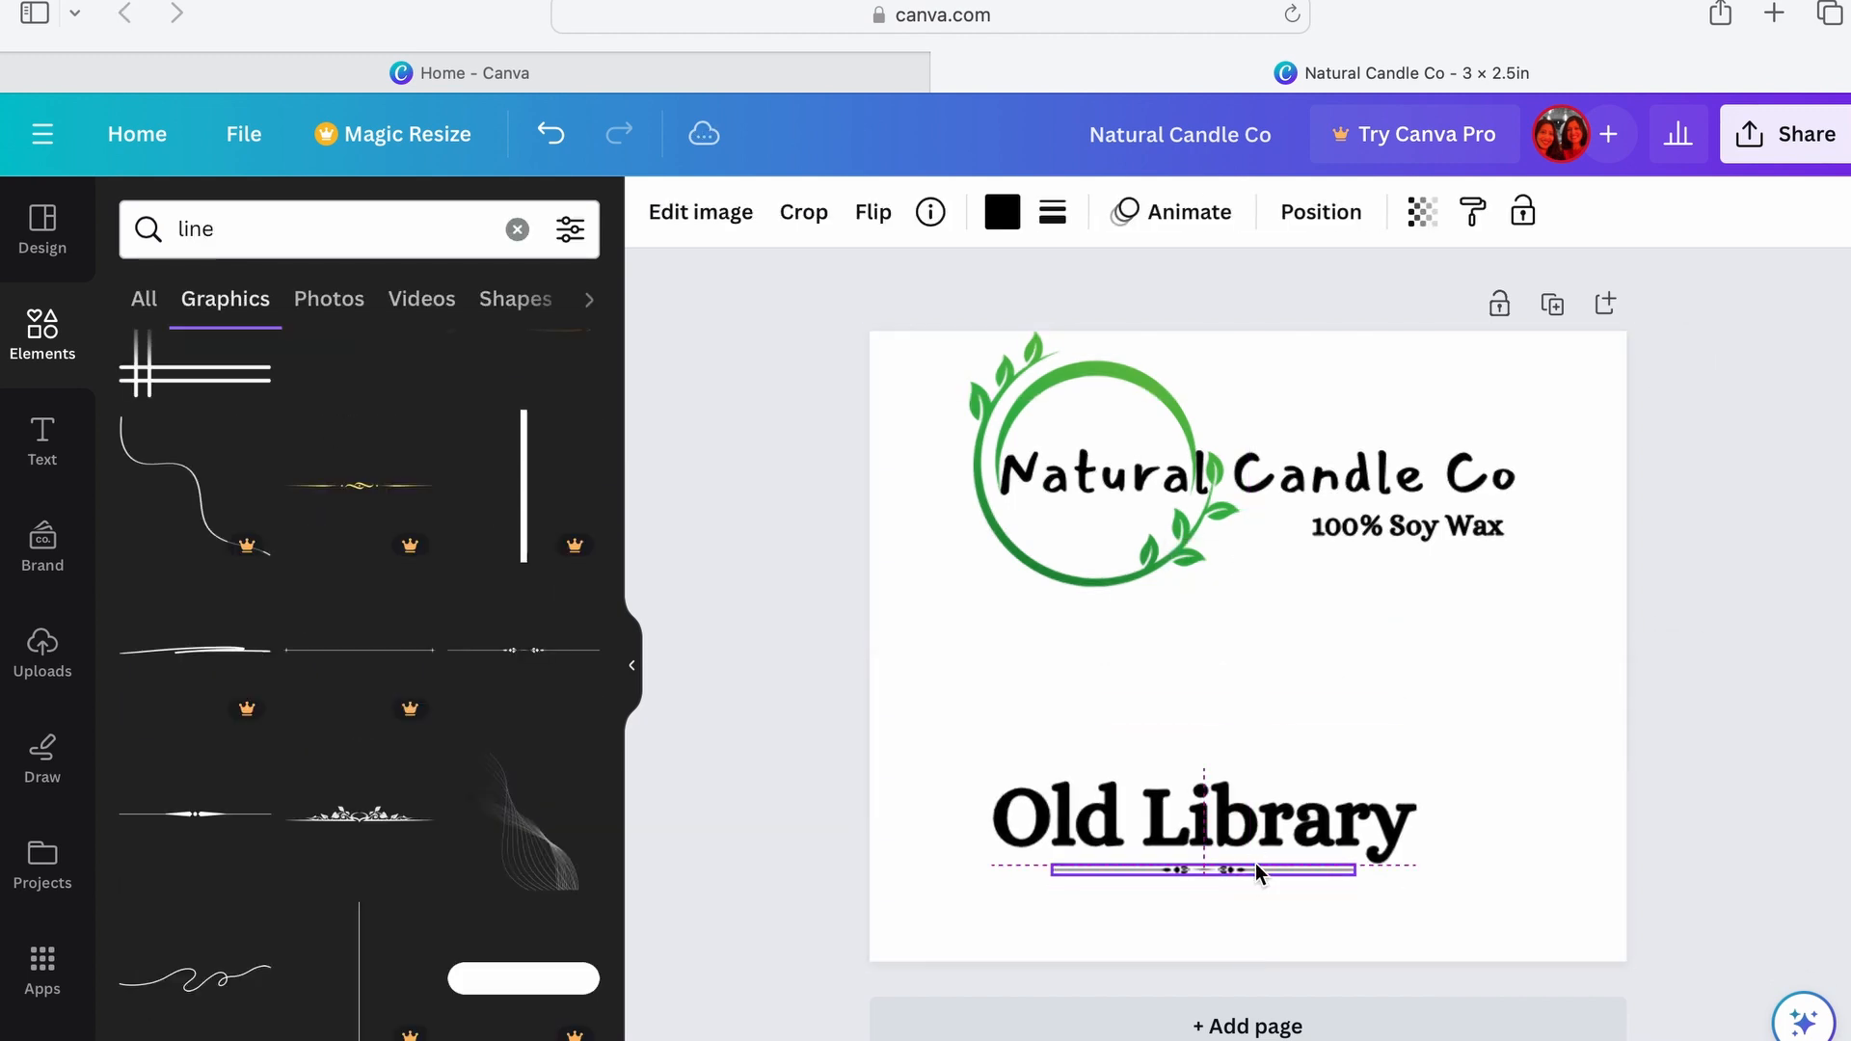
{"action": "scroll", "coordinate": [434, 856], "scroll_direction": "down", "scroll_amount": 3}
{"action": "left_click_drag", "start_coordinate": [1239, 869], "coordinate": [1237, 840]}
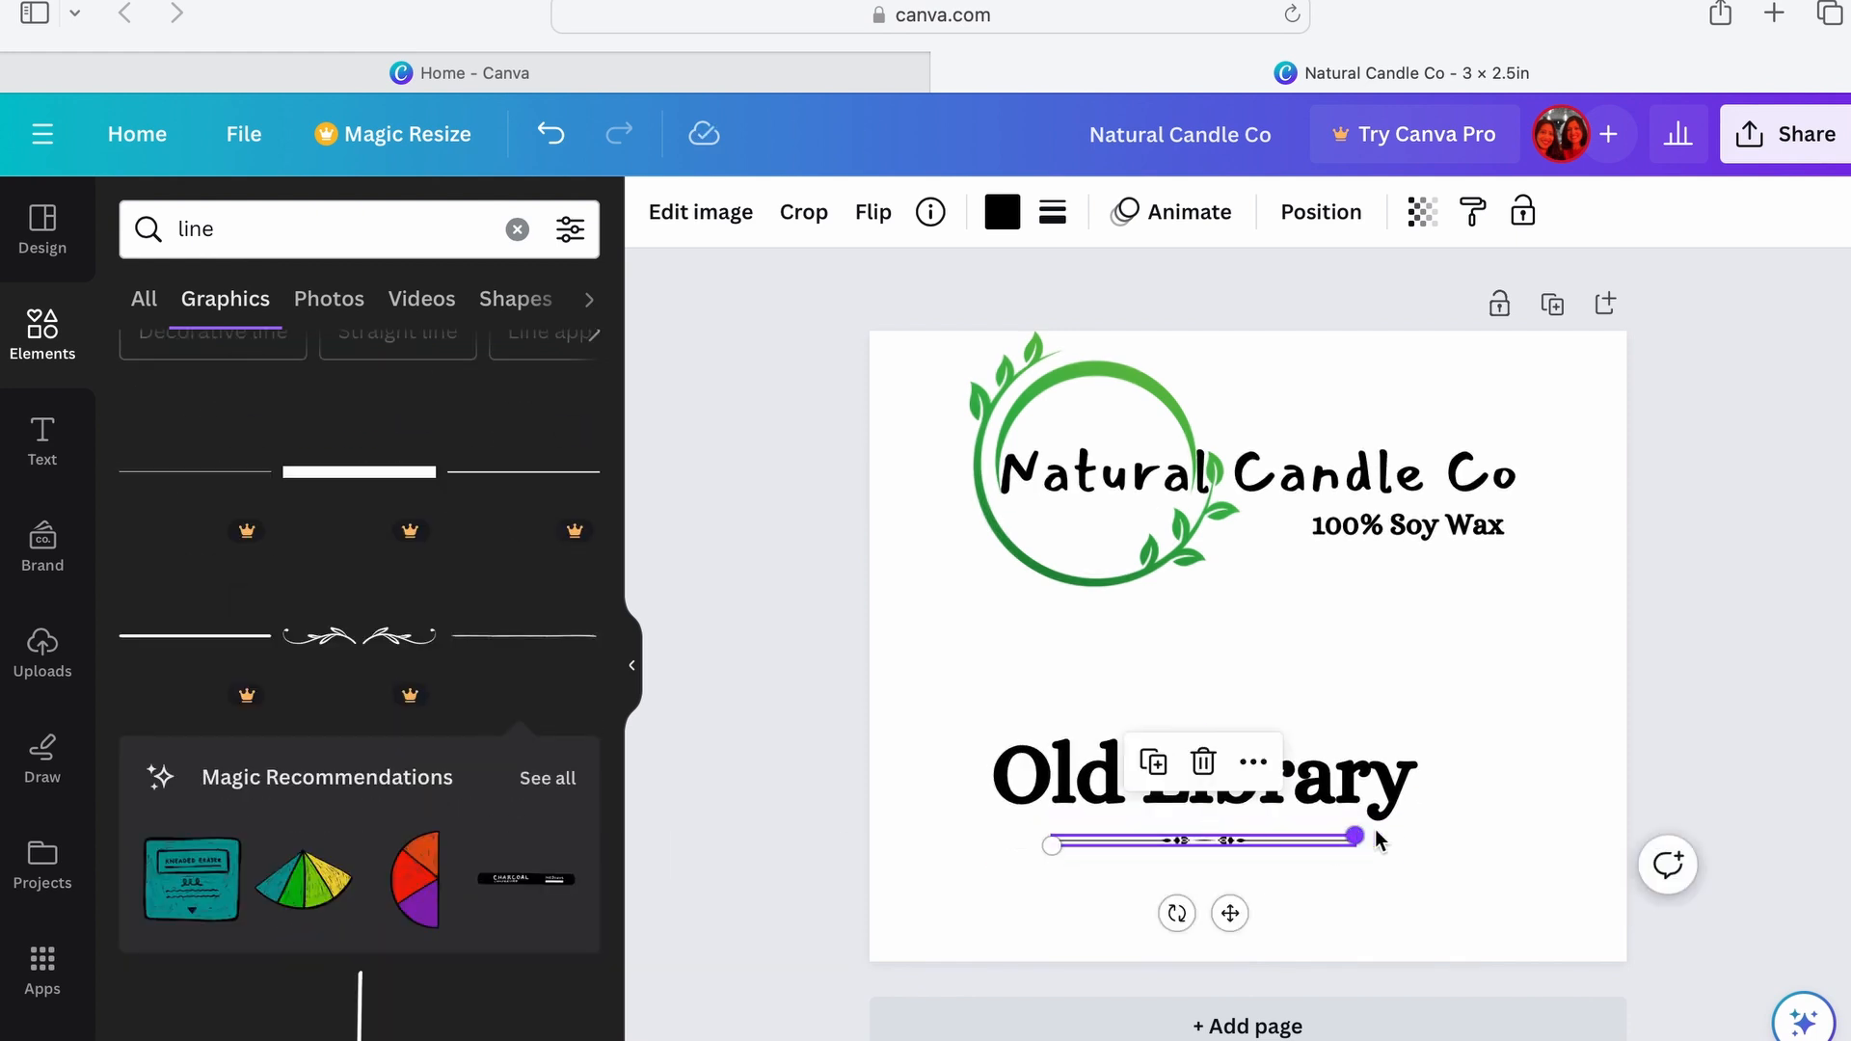
Step: Stretch the divider line at both ends to nearly the width of "Old Library" and move it close beneath the text
{"action": "left_click_drag", "start_coordinate": [1376, 835], "coordinate": [1405, 835]}
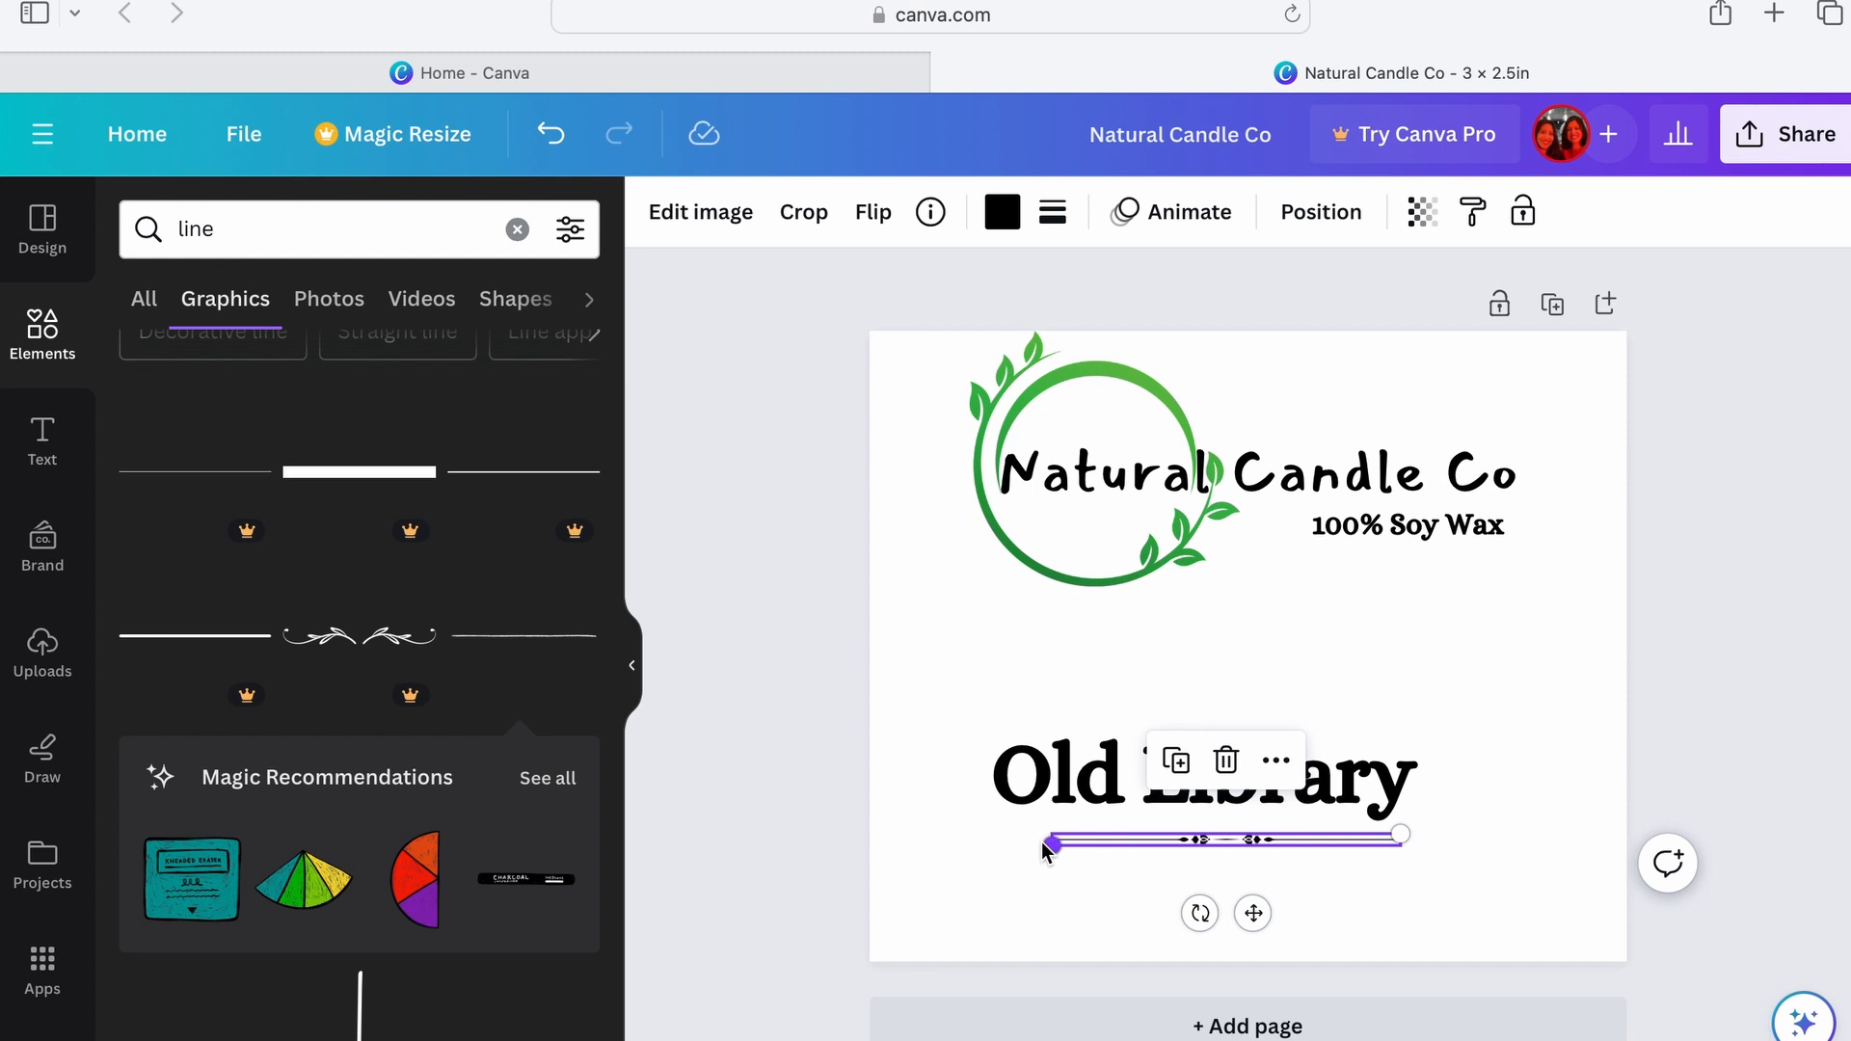
{"action": "left_click_drag", "start_coordinate": [1048, 845], "coordinate": [1003, 846]}
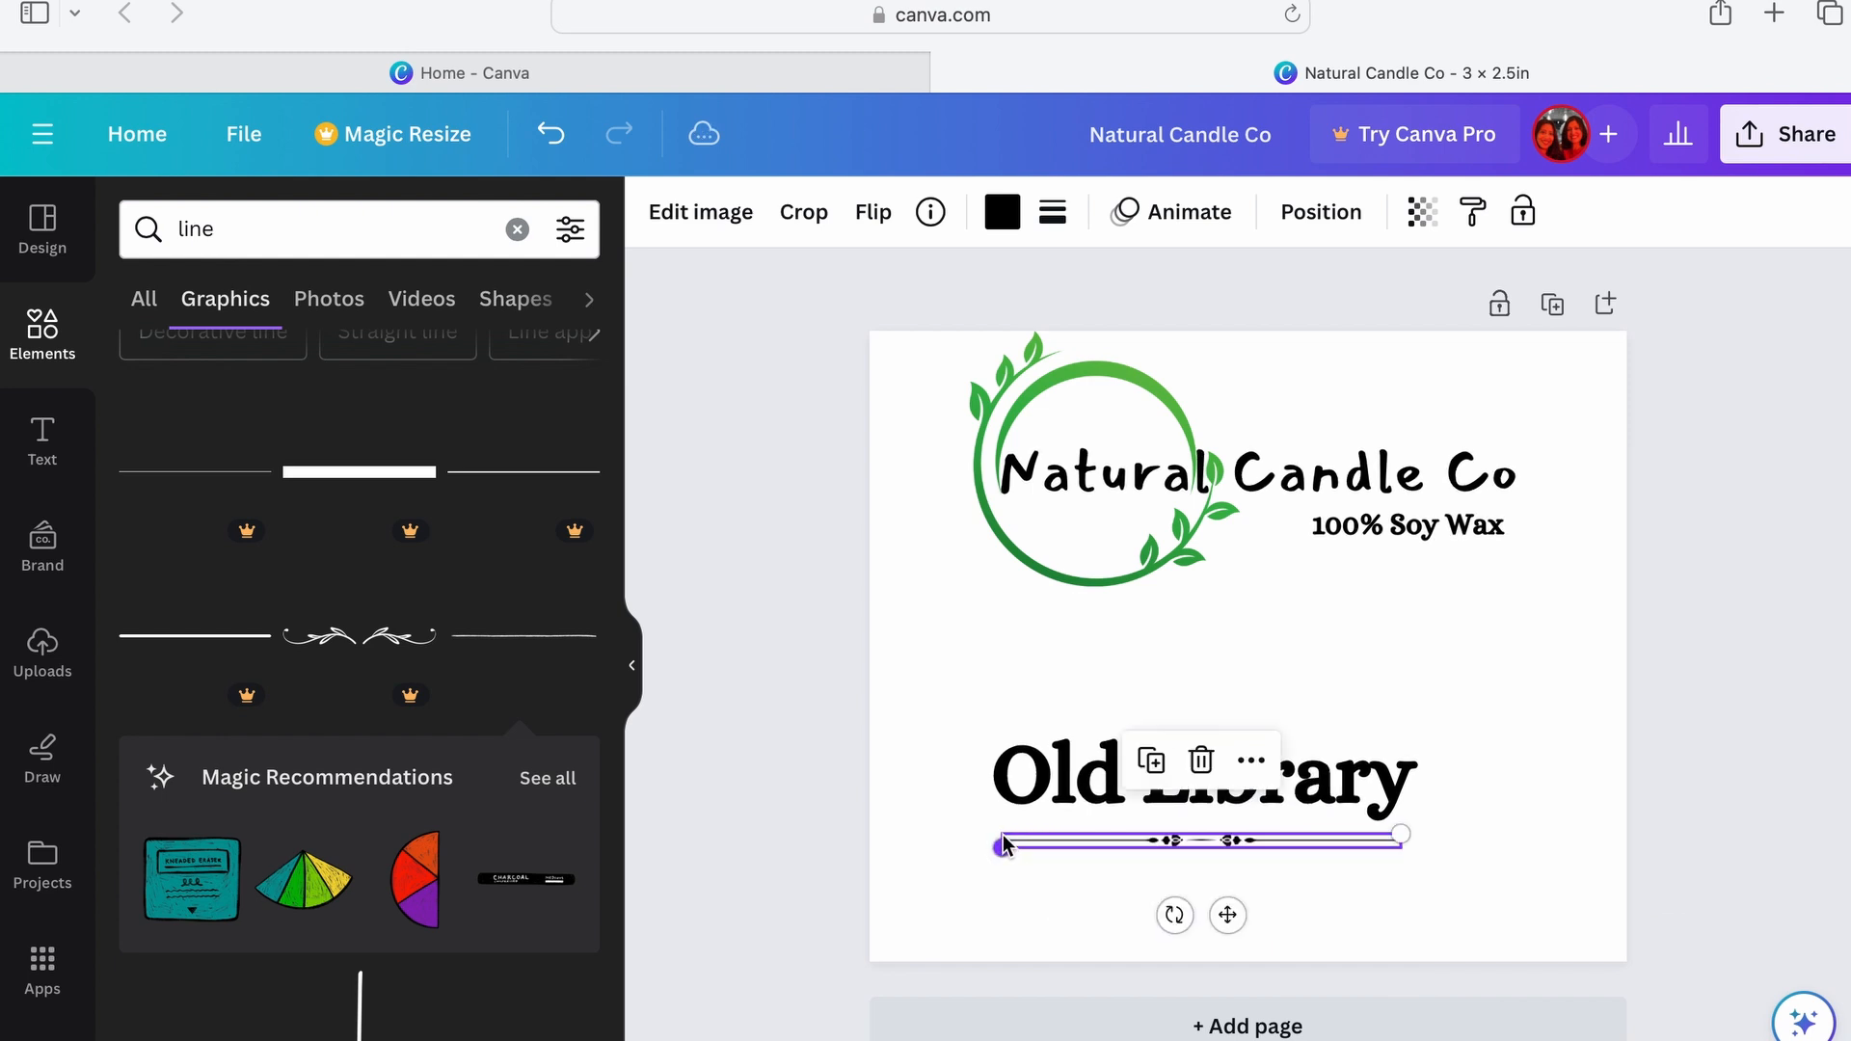
{"action": "left_click", "coordinate": [1348, 895]}
{"action": "left_click", "coordinate": [1261, 840]}
{"action": "left_click_drag", "start_coordinate": [1259, 840], "coordinate": [1259, 835]}
{"action": "left_click", "coordinate": [1297, 873]}
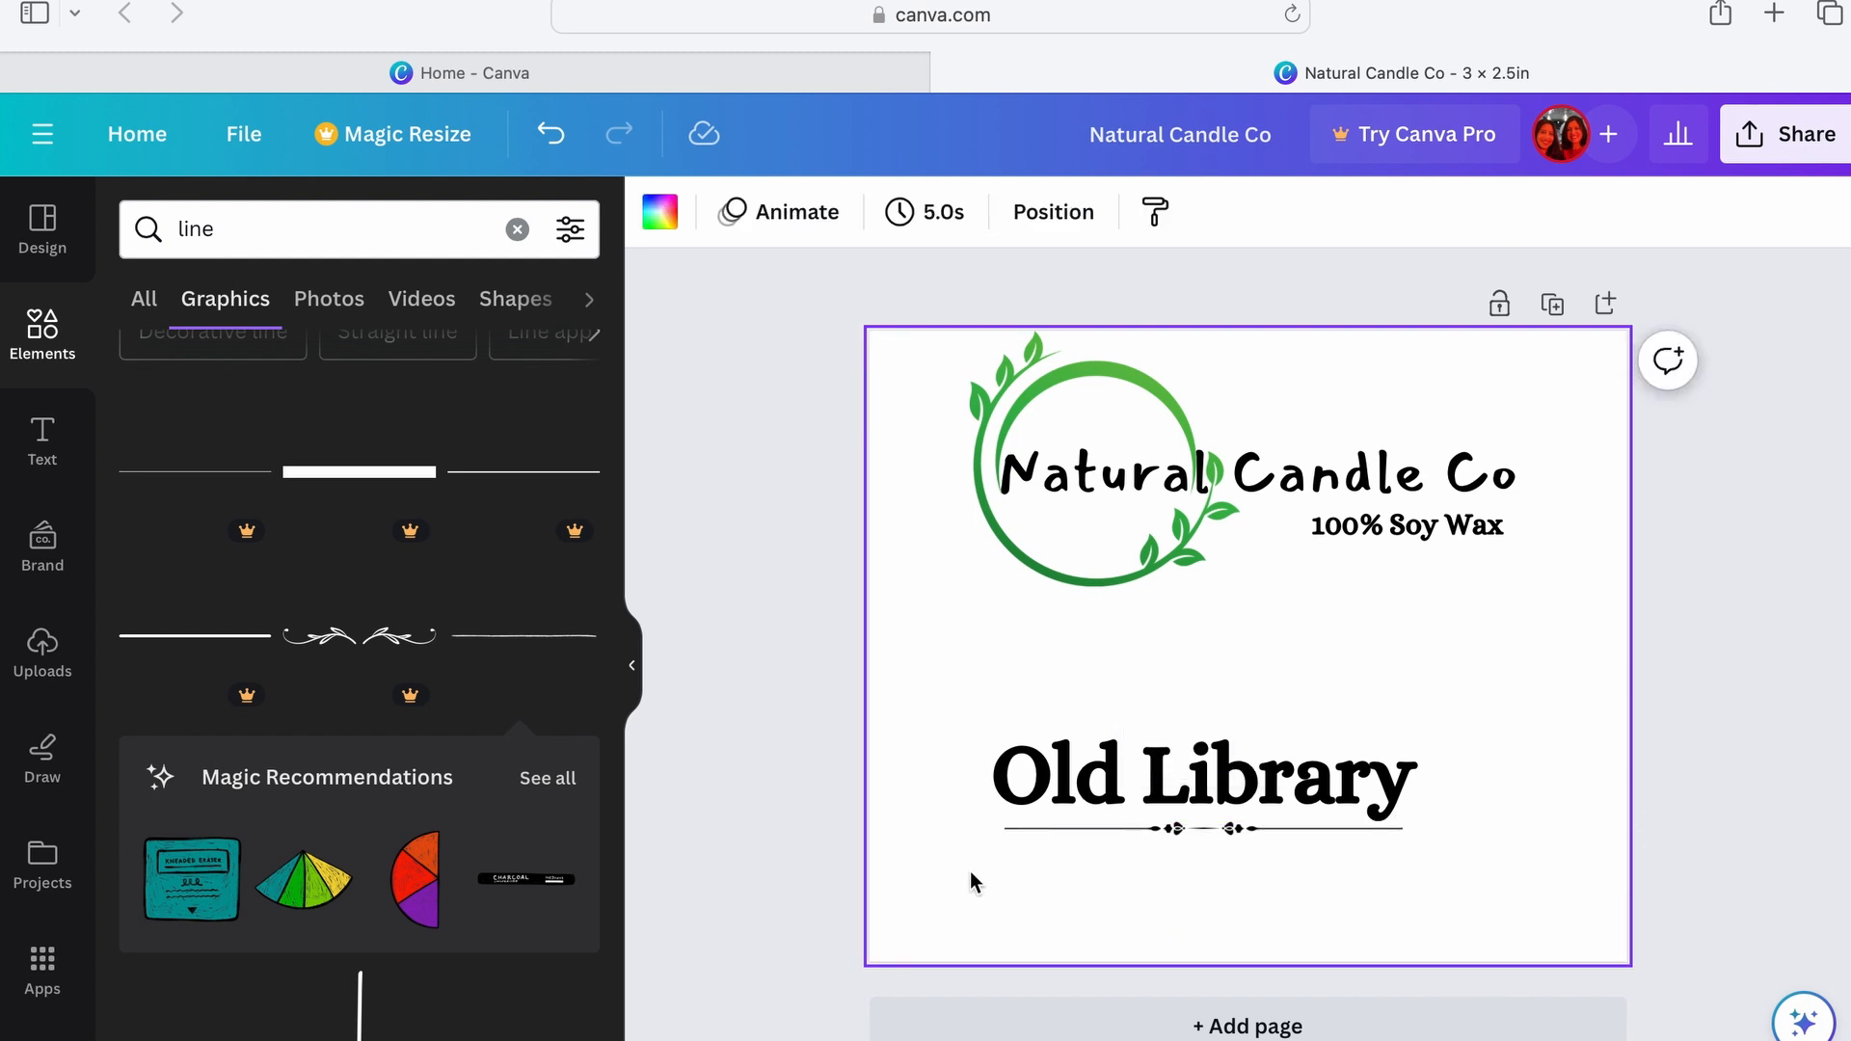
{"action": "left_click", "coordinate": [1259, 833]}
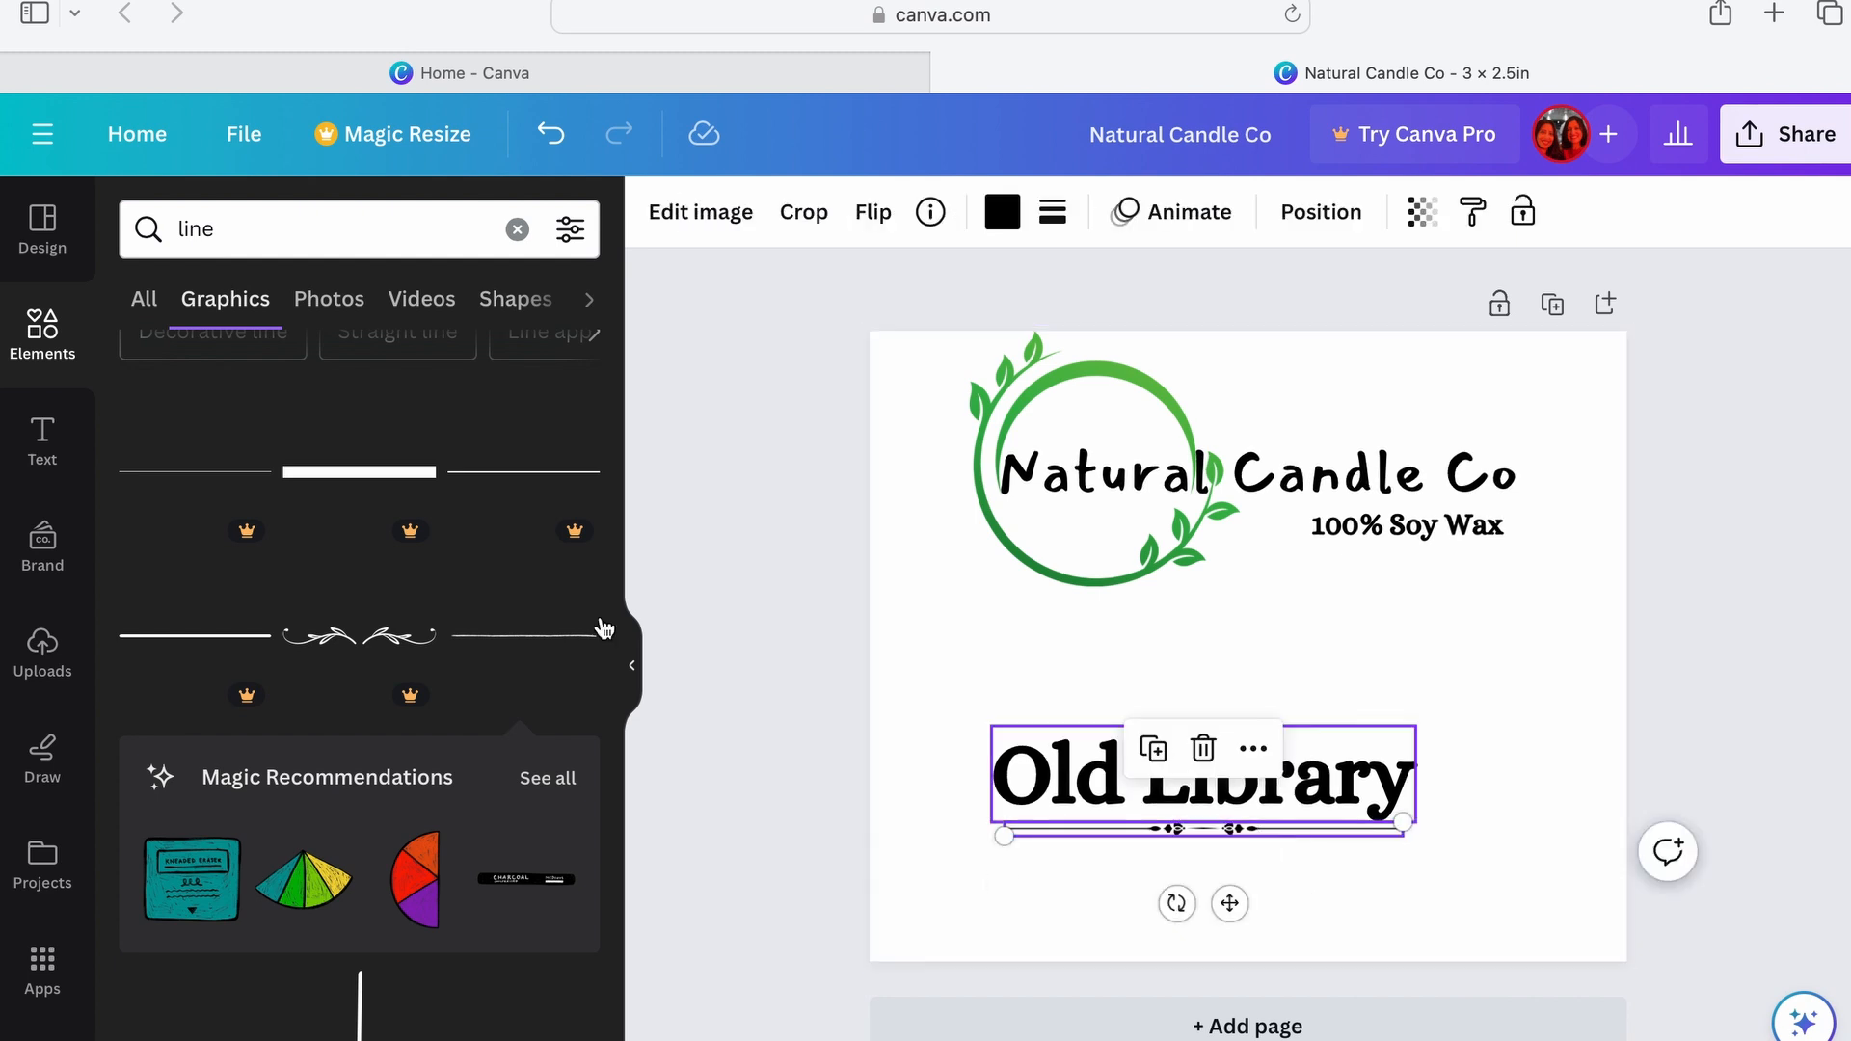
Step: Add a body text reading "Leather +Tobacco +Teakwood" beneath the divider line
{"action": "left_click", "coordinate": [43, 445]}
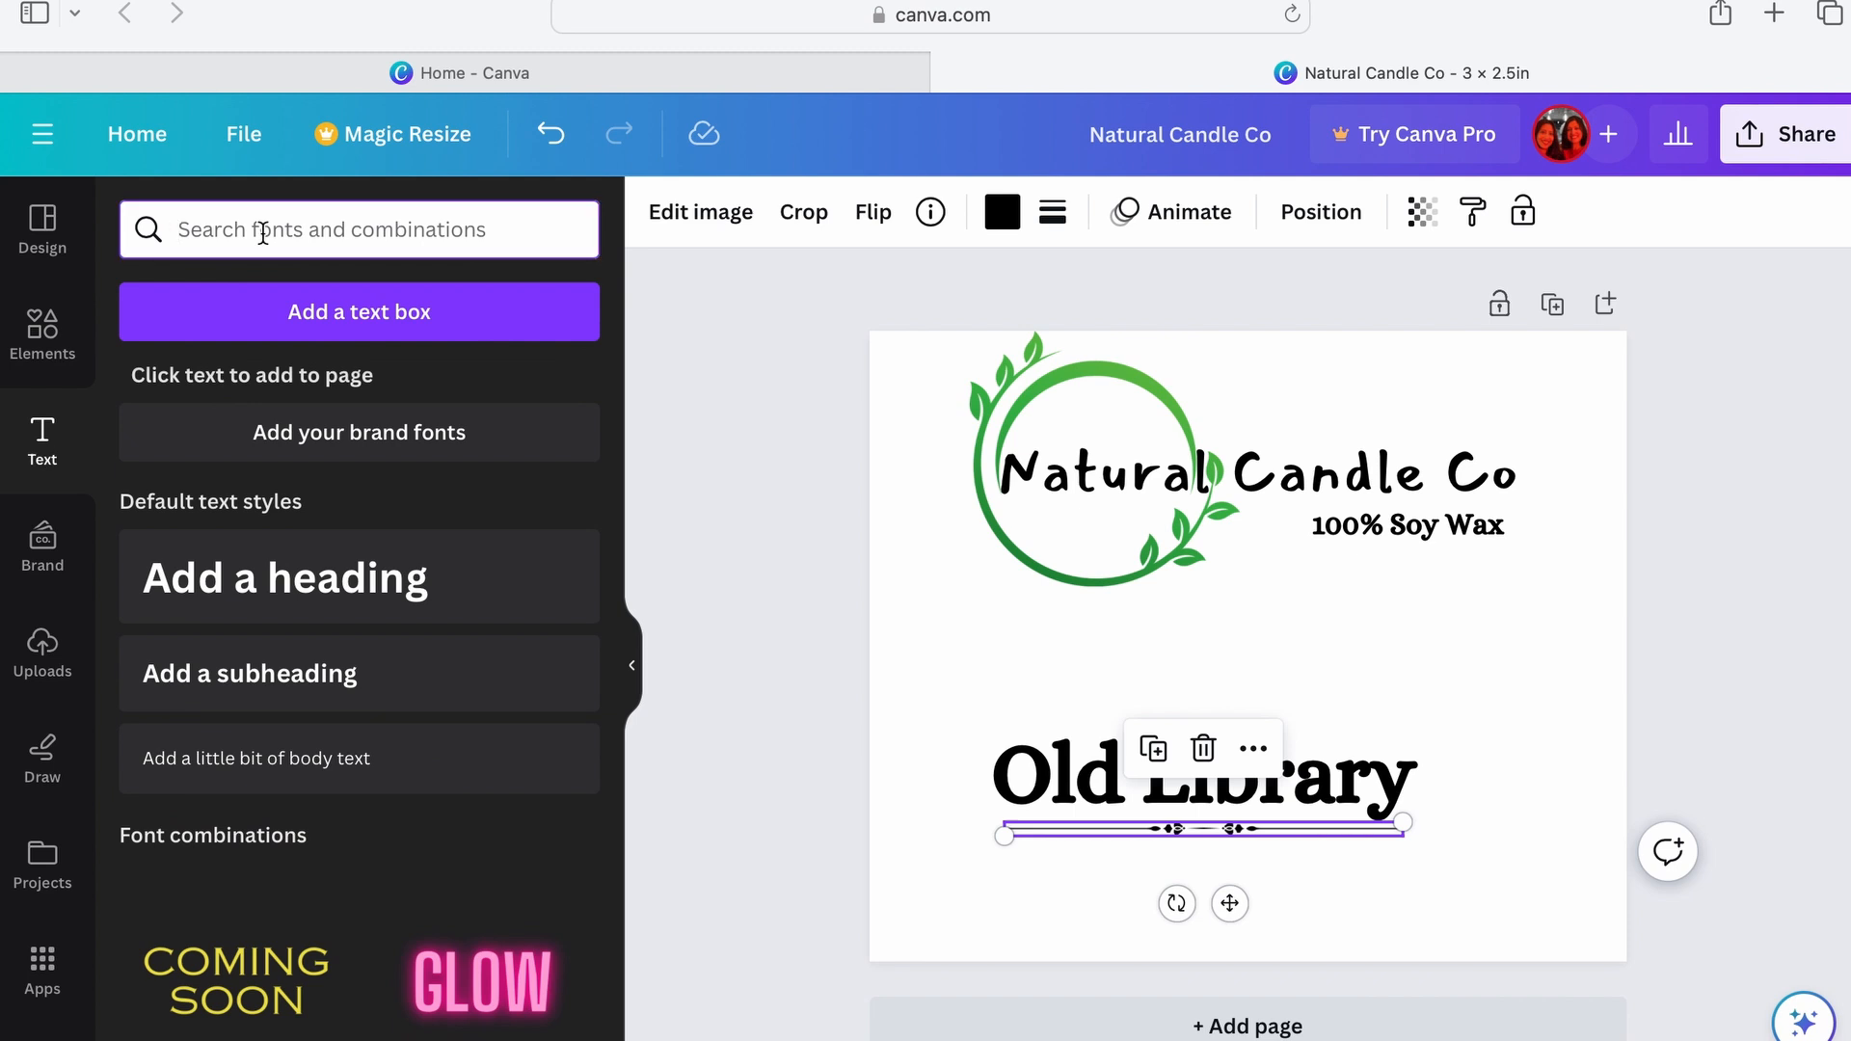
{"action": "left_click", "coordinate": [280, 776]}
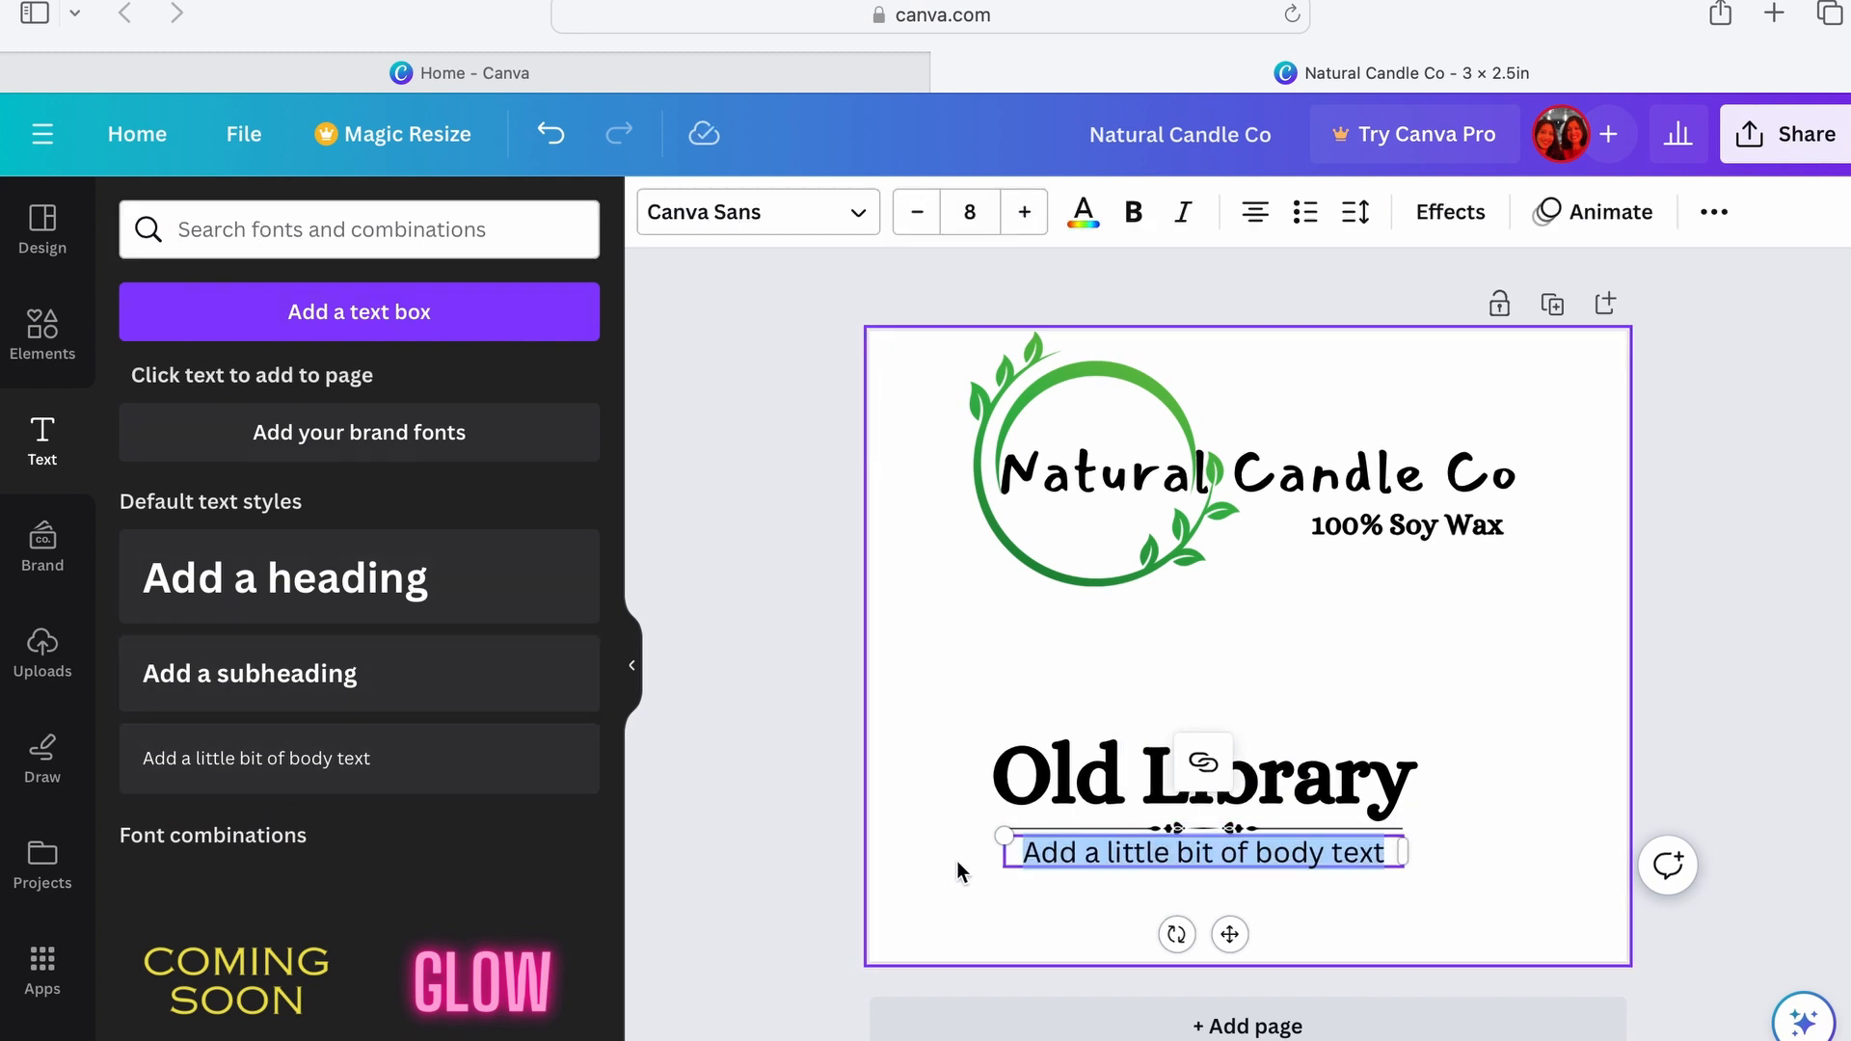
{"action": "left_click_drag", "start_coordinate": [1391, 854], "coordinate": [1008, 855]}
{"action": "key", "text": "BackSpace"}
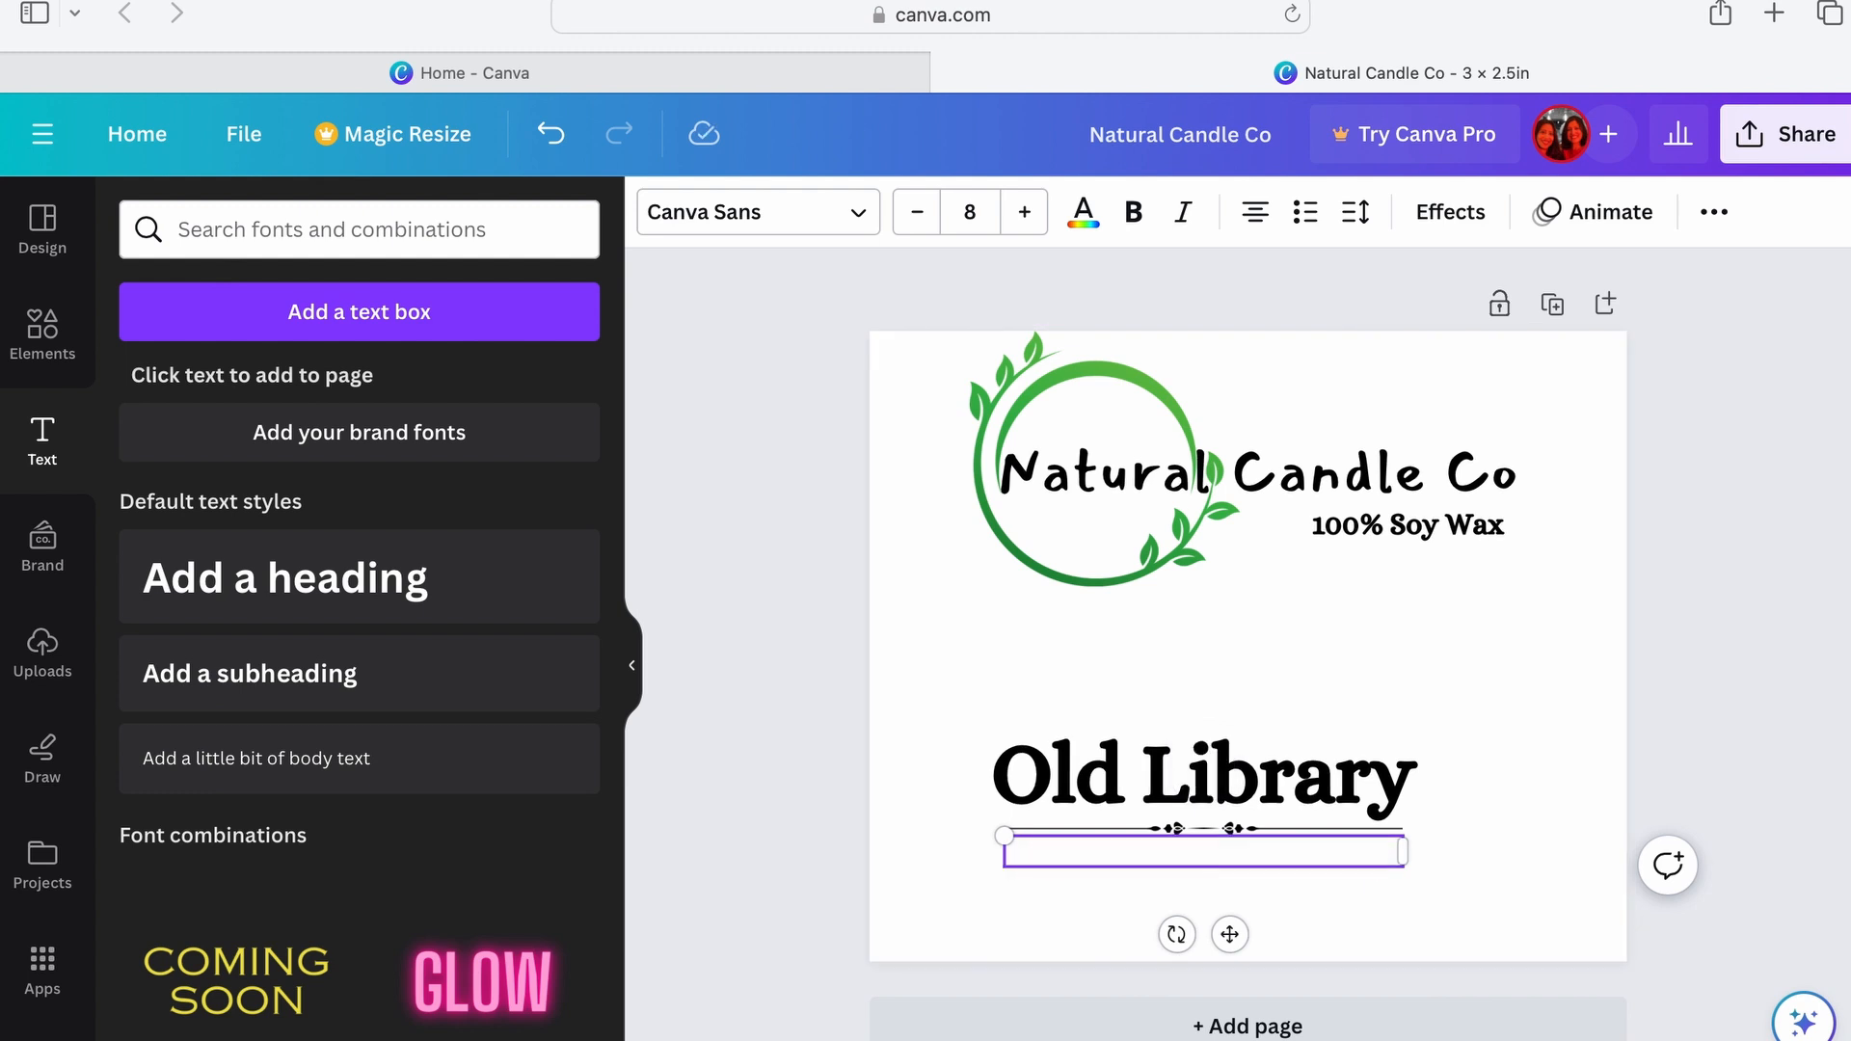
{"action": "type", "text": "Leather +Tobacco +T"}
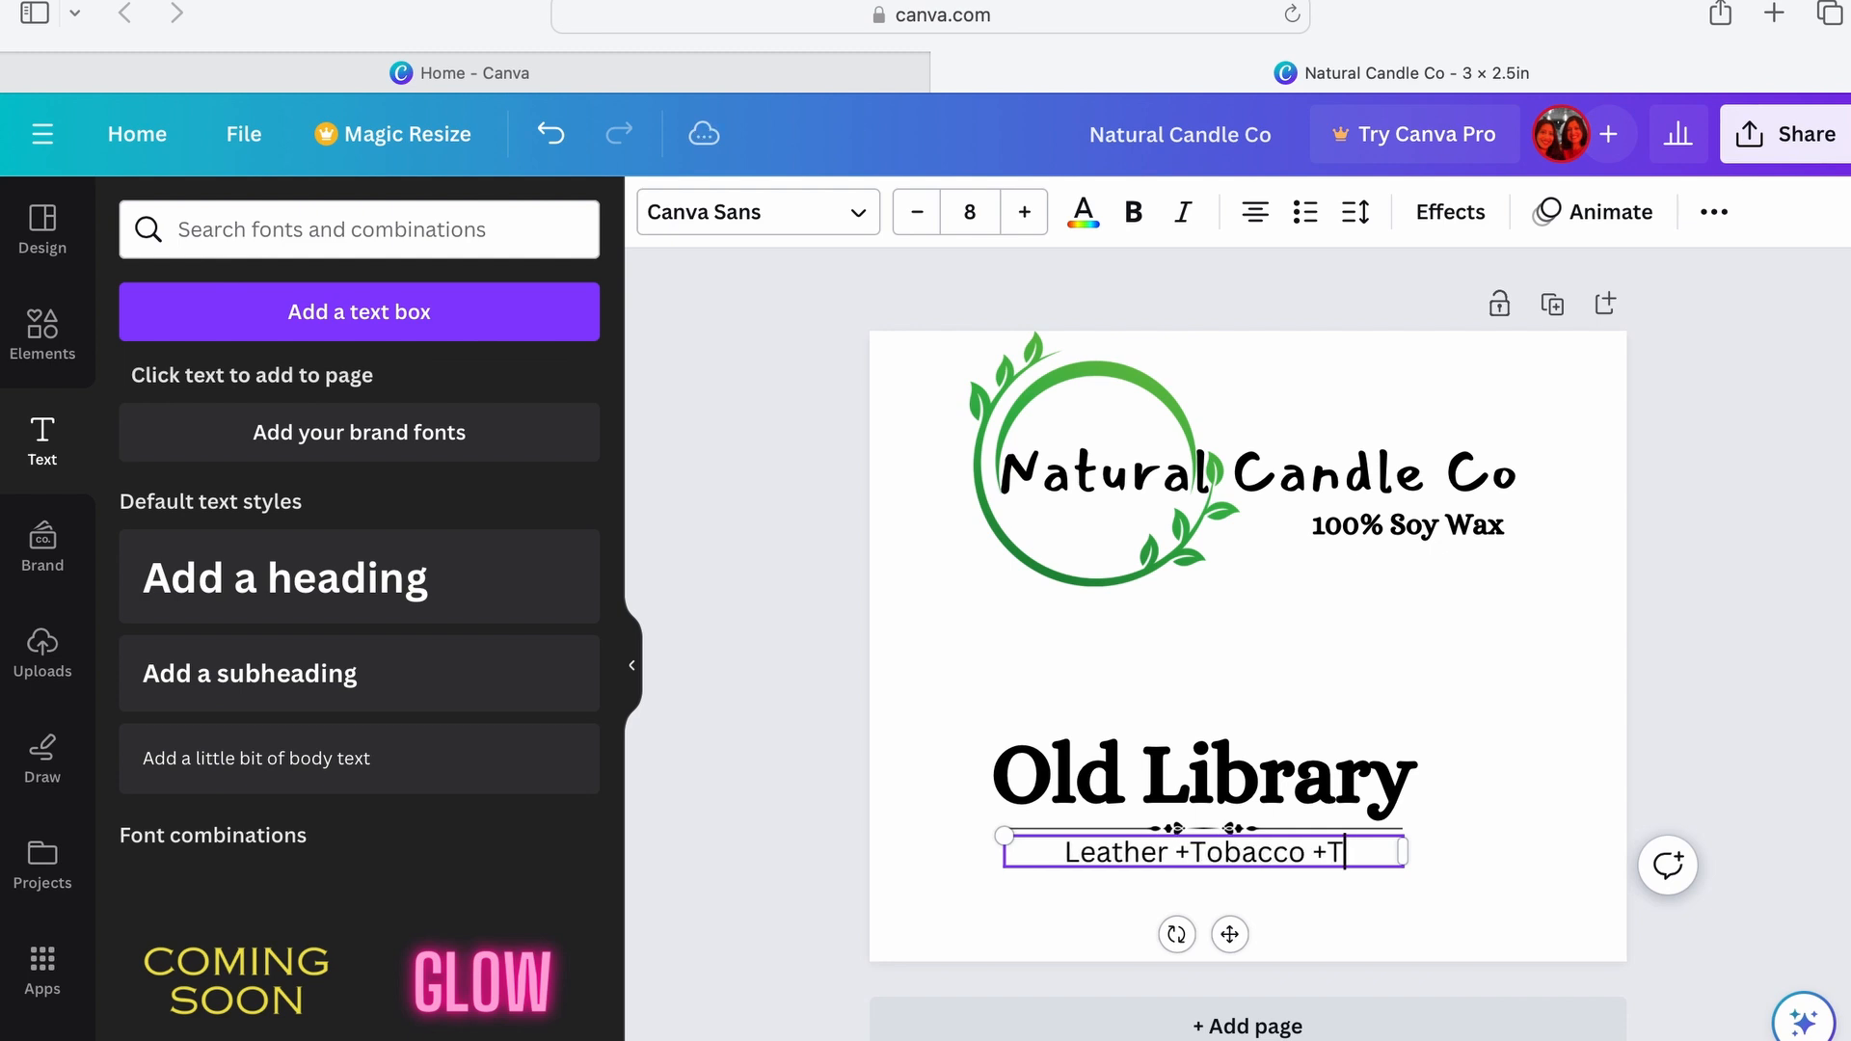
{"action": "type", "text": "eakwood"}
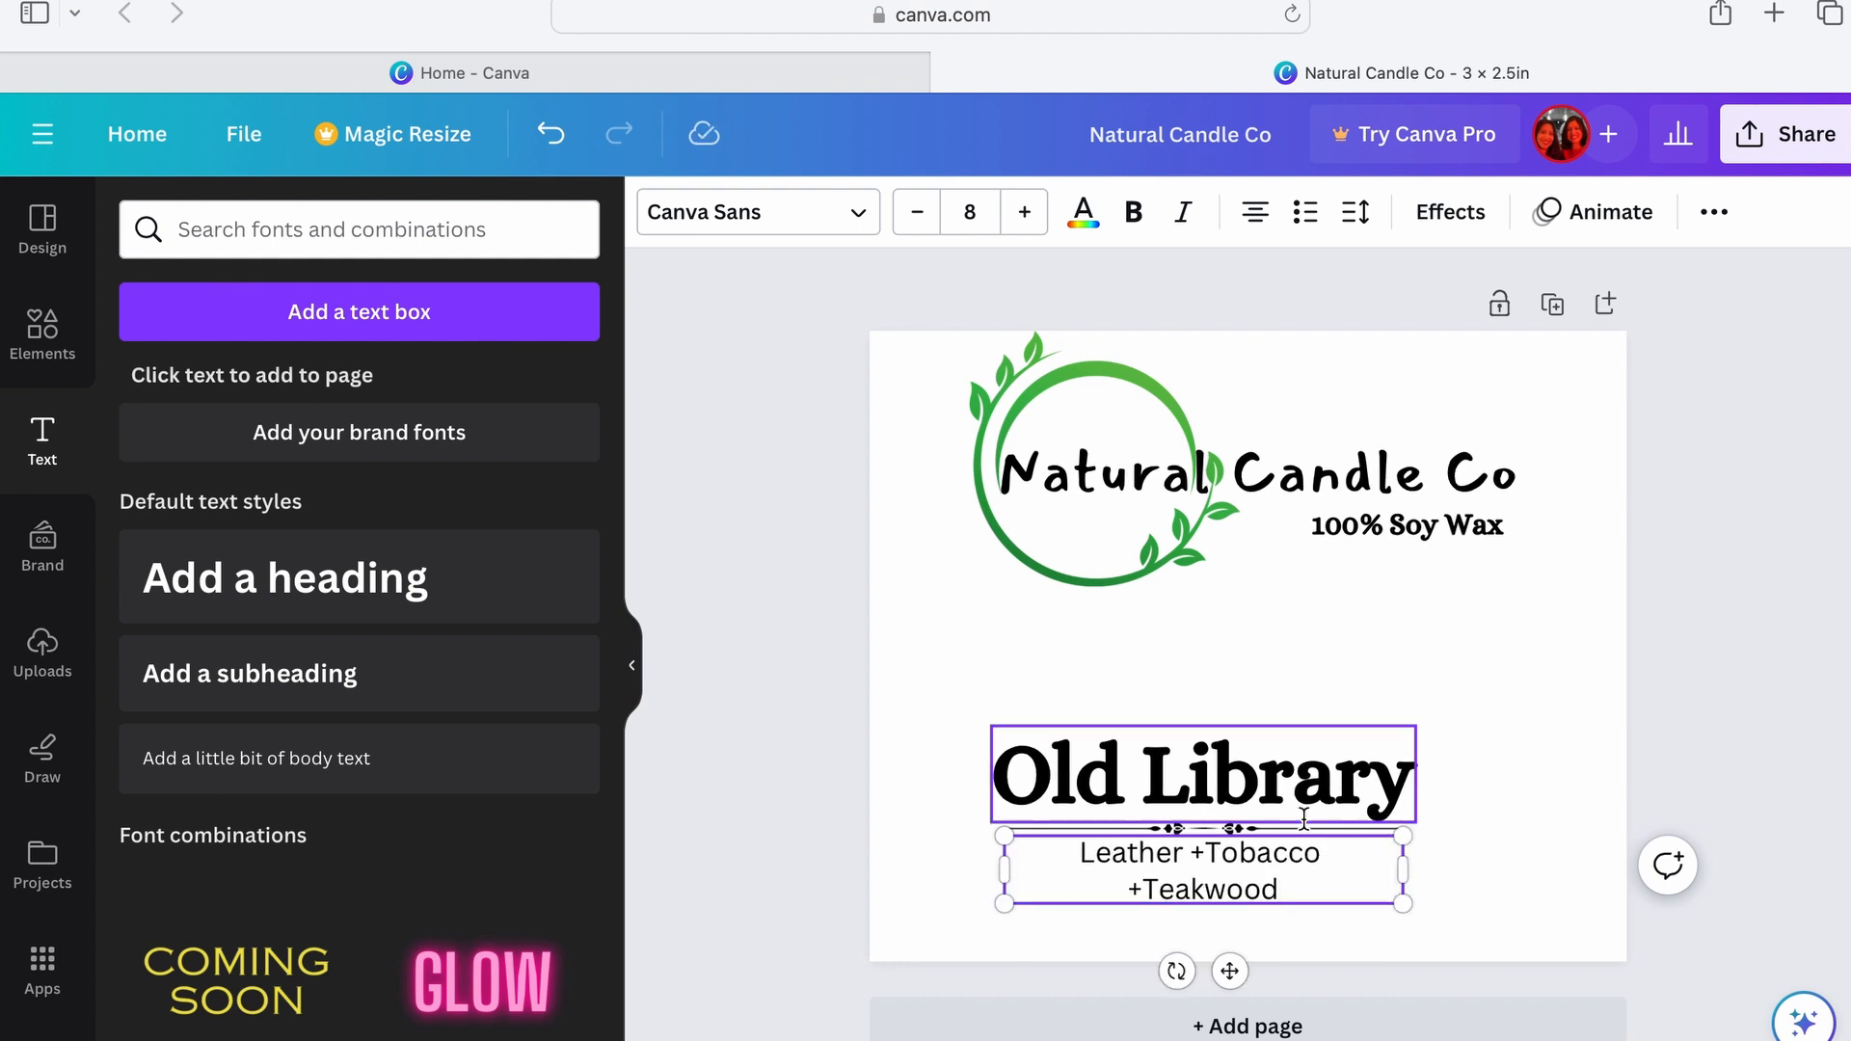
{"action": "left_click", "coordinate": [1542, 776]}
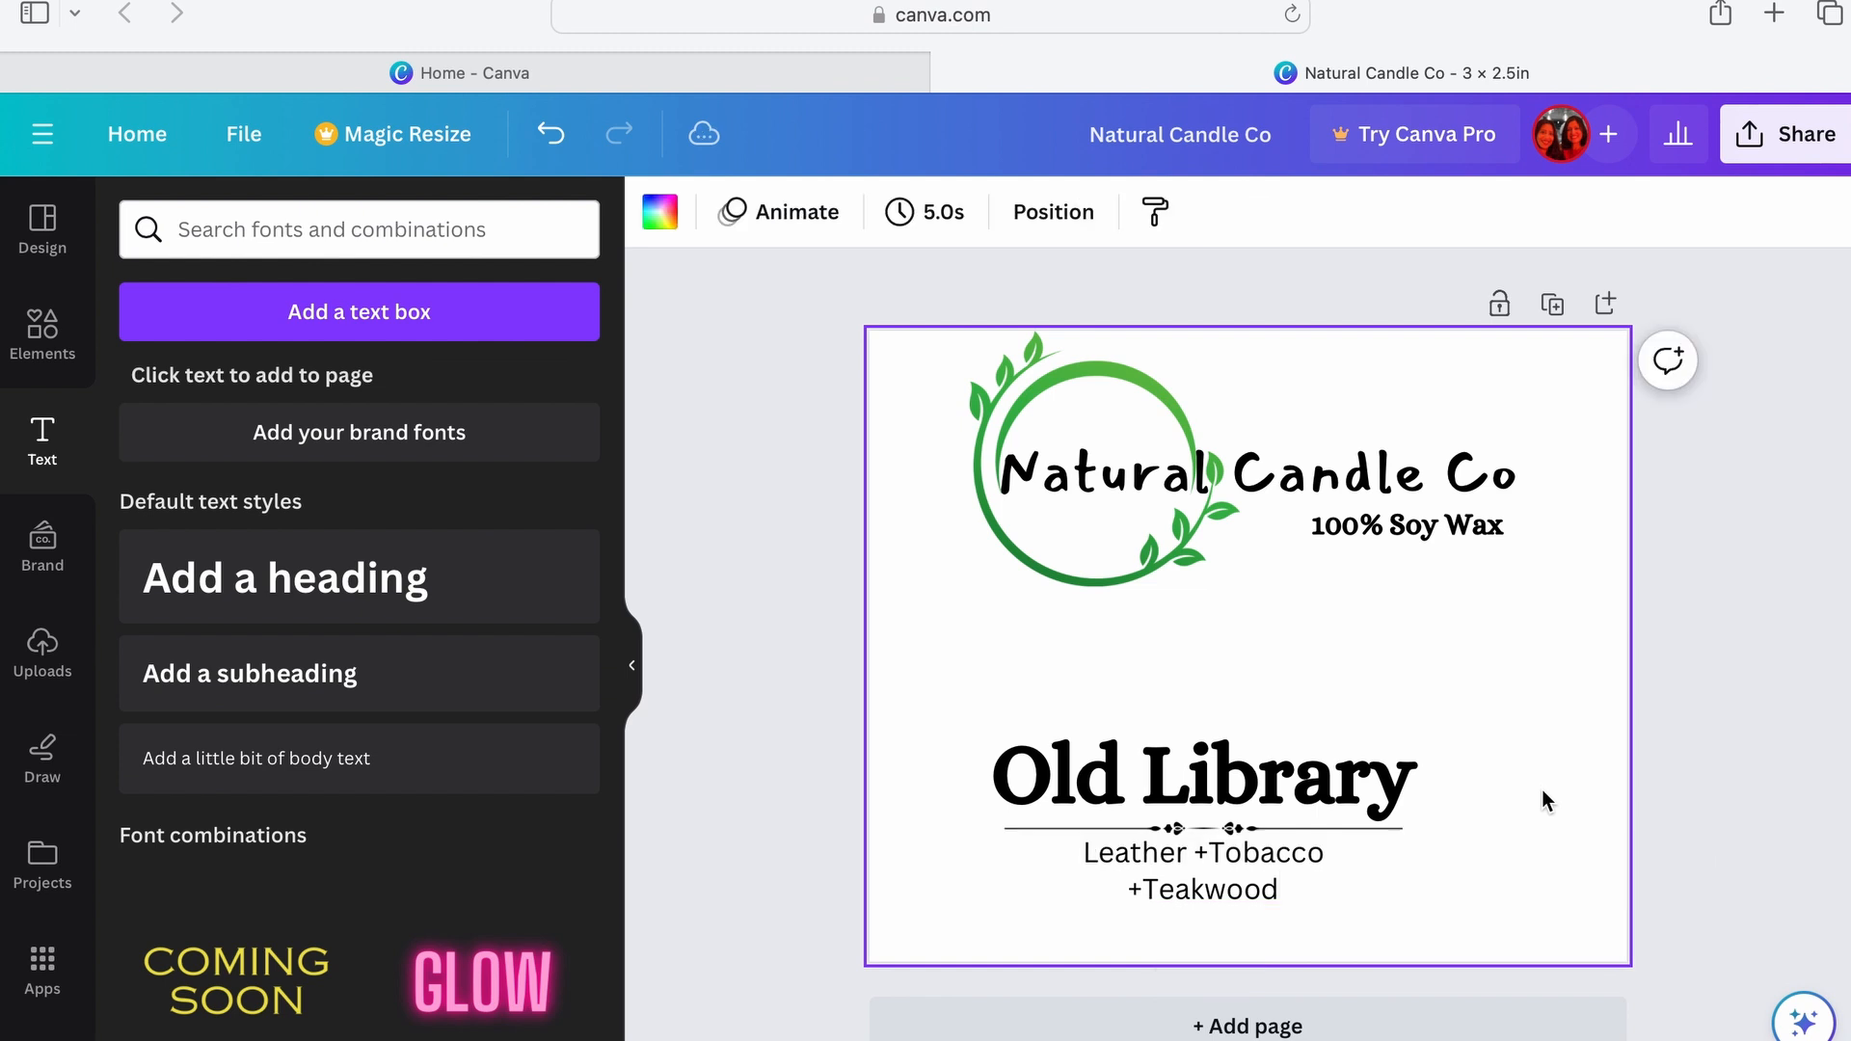
Step: Set the "Leather +Tobacco +Teakwood" text size to 7 so it fits on one line
{"action": "left_click", "coordinate": [1204, 868]}
{"action": "left_click", "coordinate": [916, 214]}
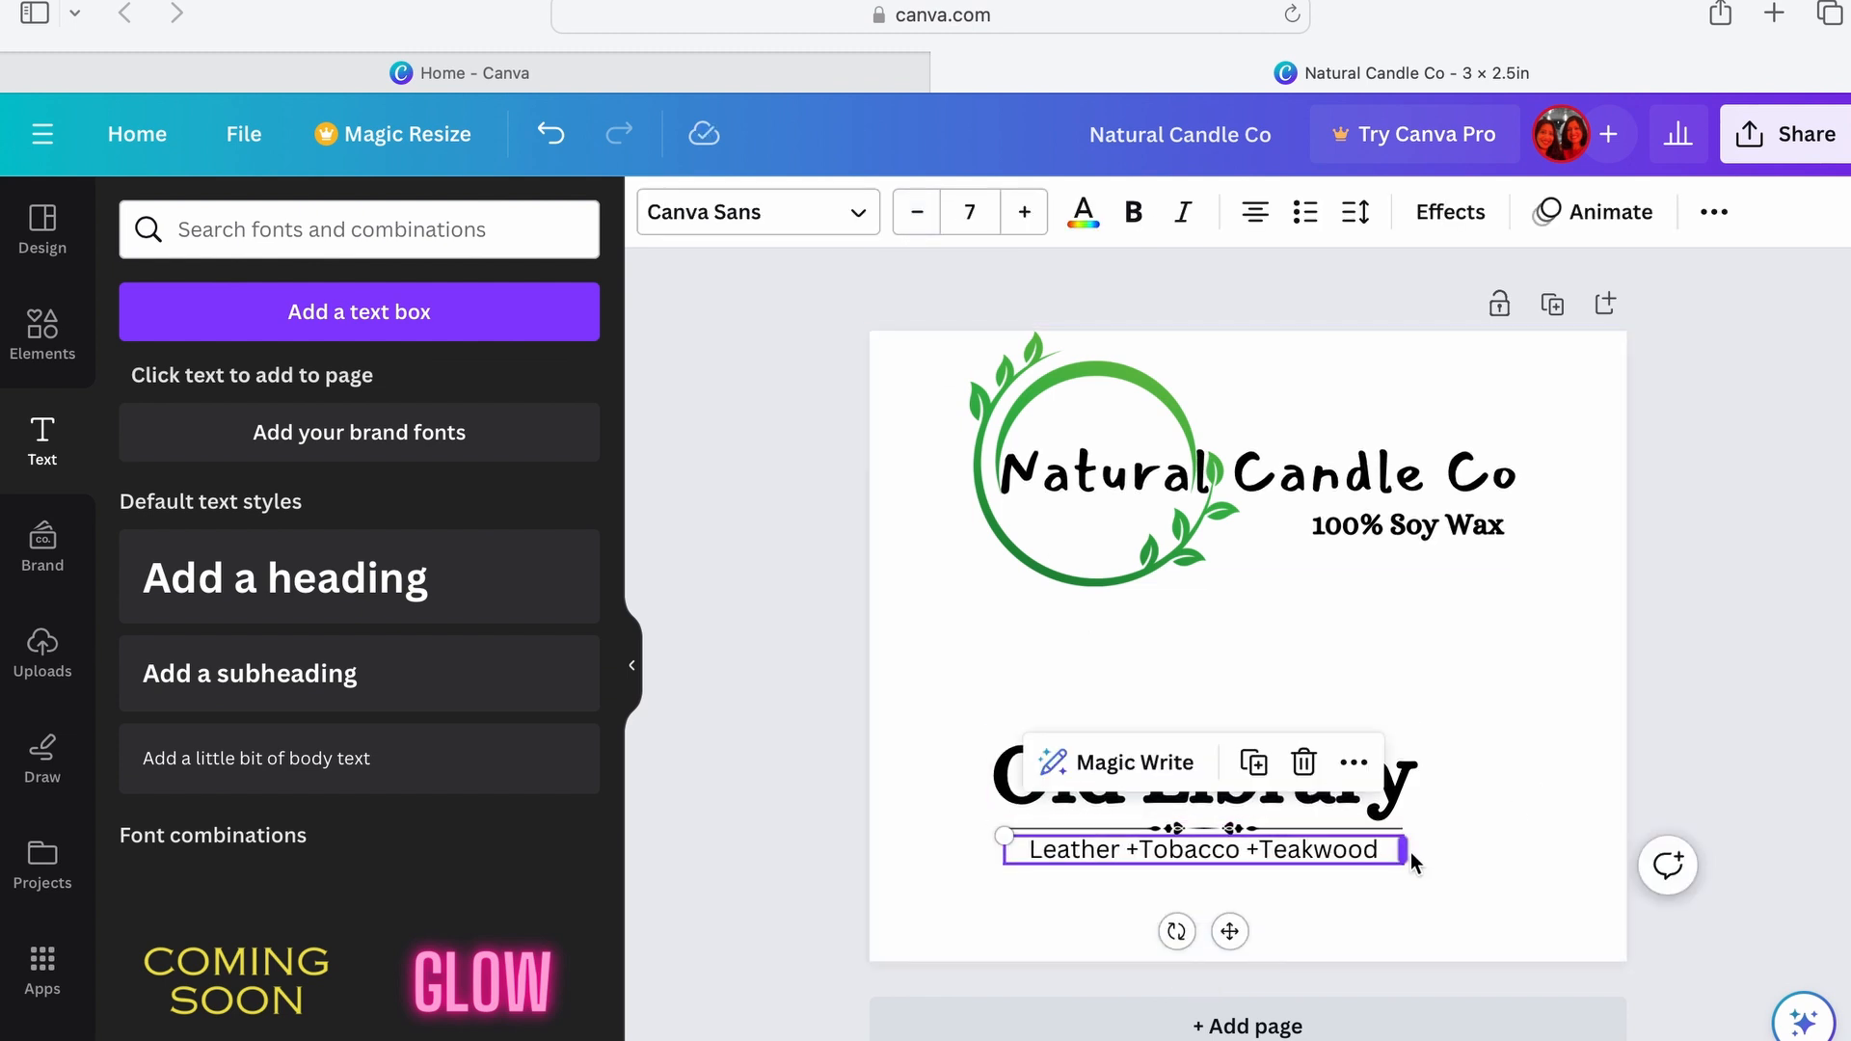
{"action": "left_click", "coordinate": [1457, 874]}
{"action": "left_click", "coordinate": [1344, 857]}
{"action": "left_click", "coordinate": [1026, 222]}
{"action": "left_click", "coordinate": [917, 212]}
Step: Change the "Leather +Tobacco +Teakwood" text's font to Alice to match the "100% Soy Wax" text
{"action": "left_click", "coordinate": [1413, 536]}
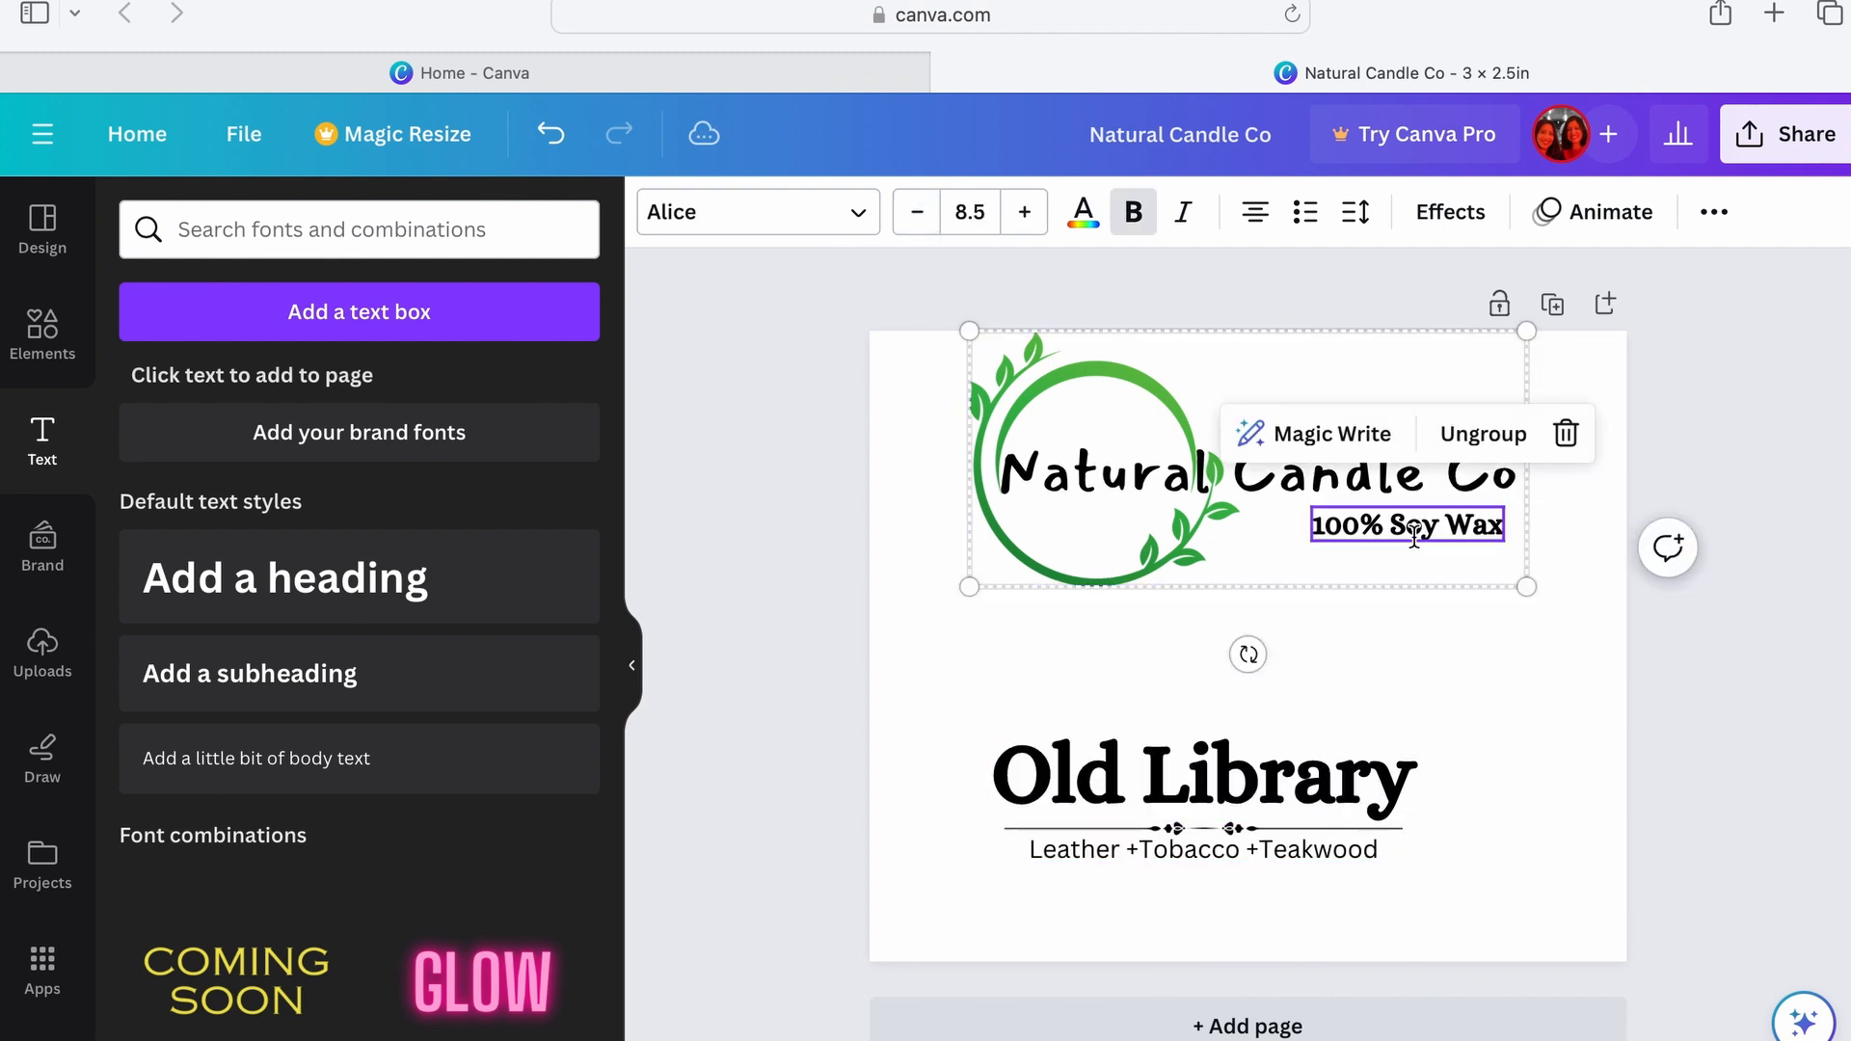
{"action": "left_click", "coordinate": [1280, 850]}
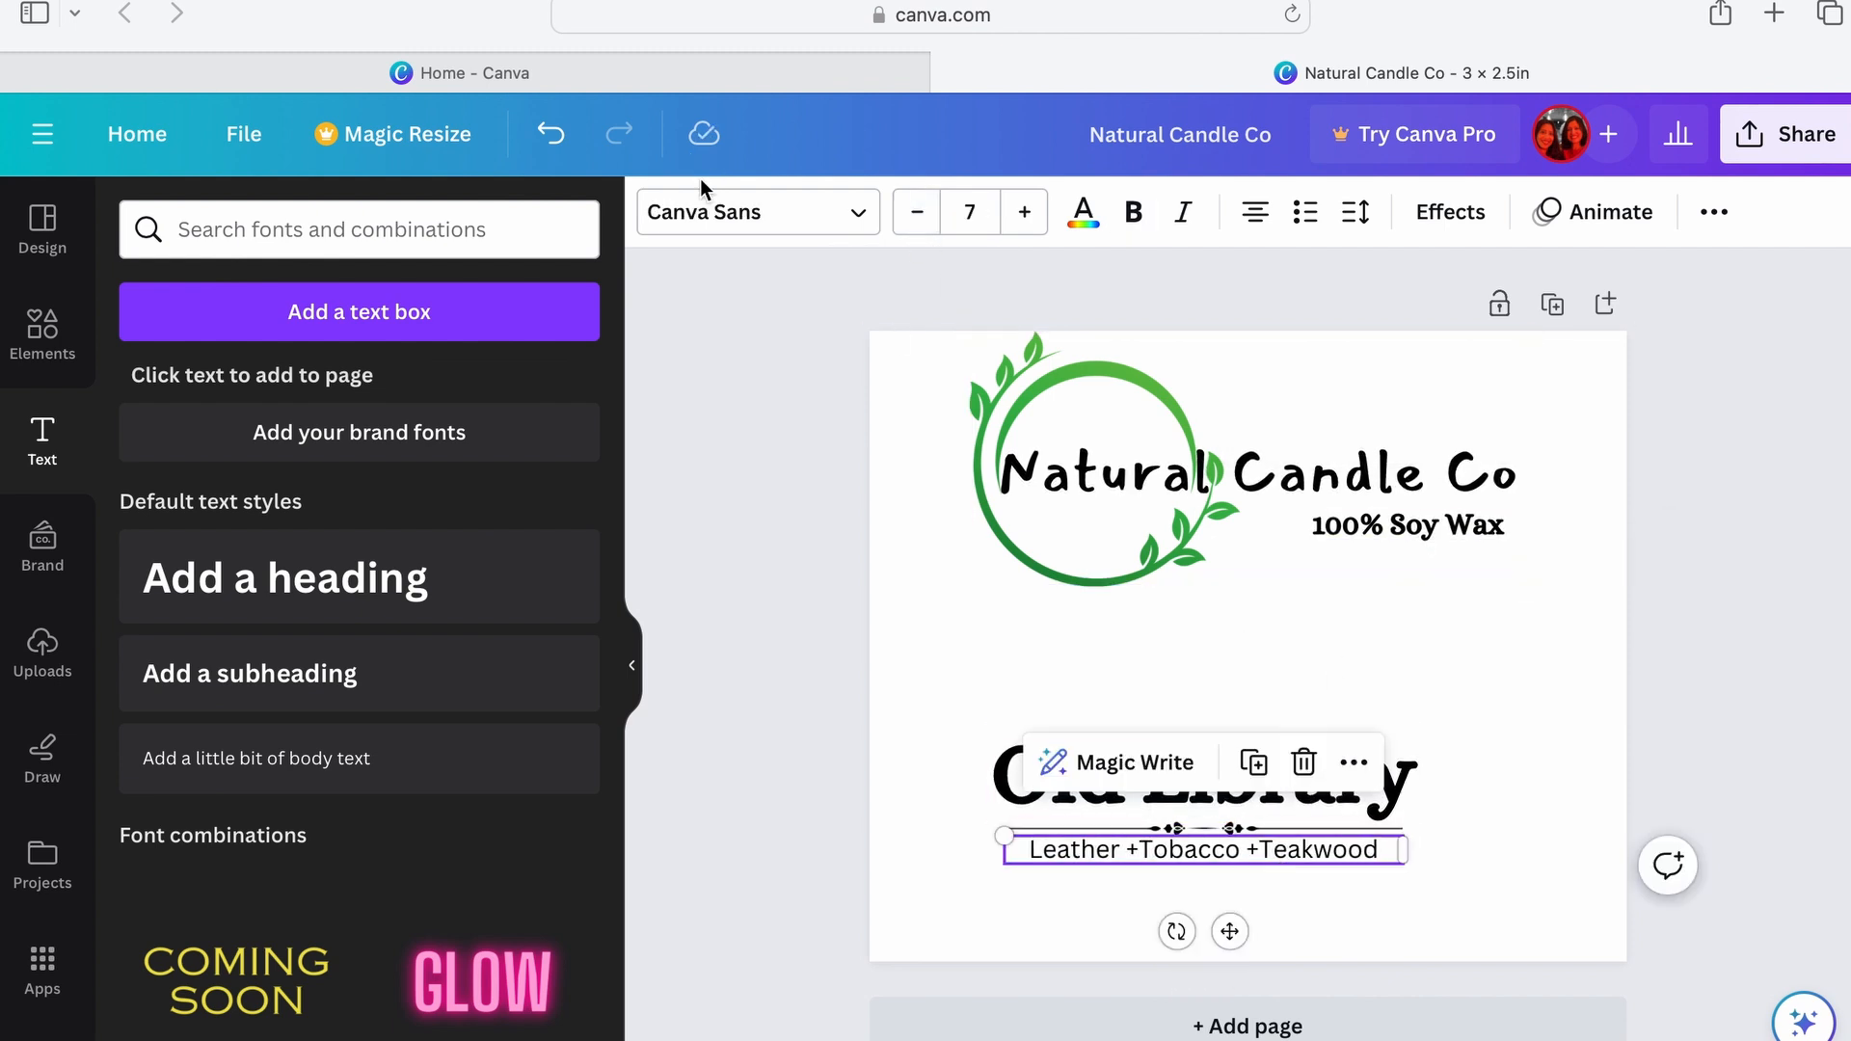
{"action": "left_click", "coordinate": [710, 214]}
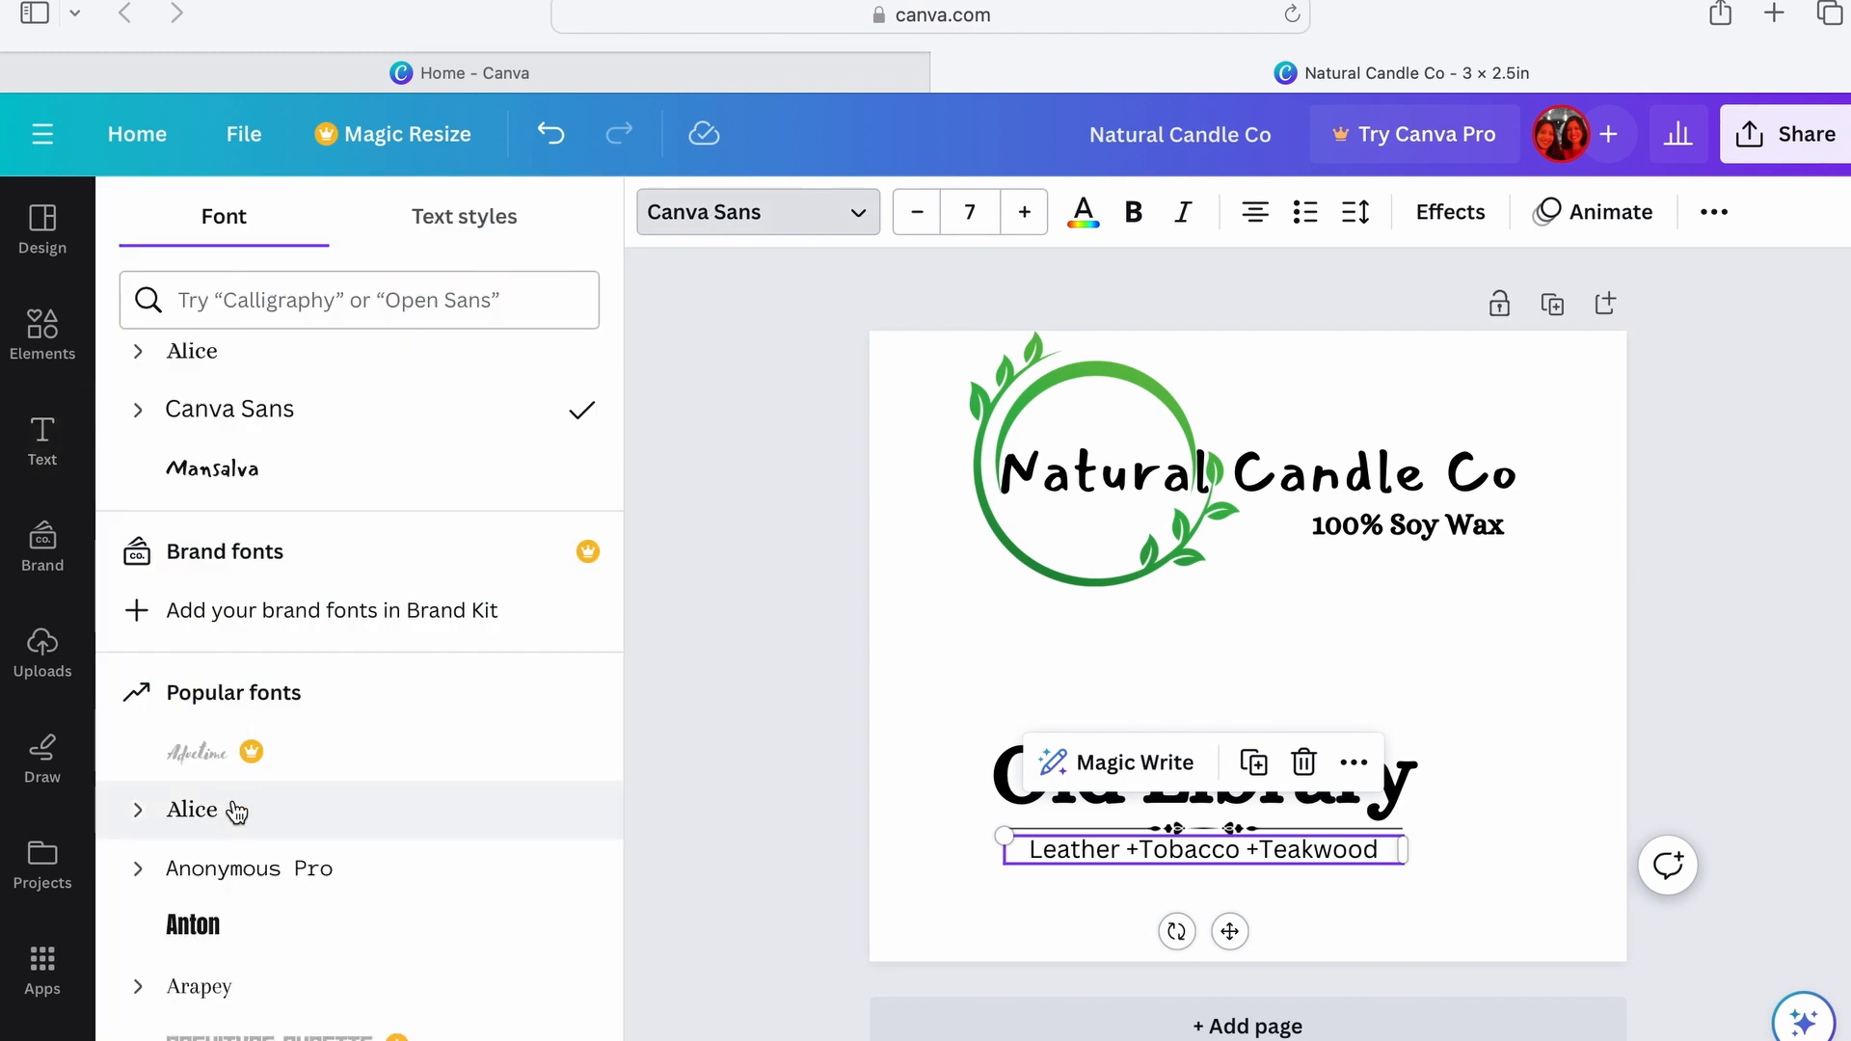
{"action": "left_click", "coordinate": [235, 810]}
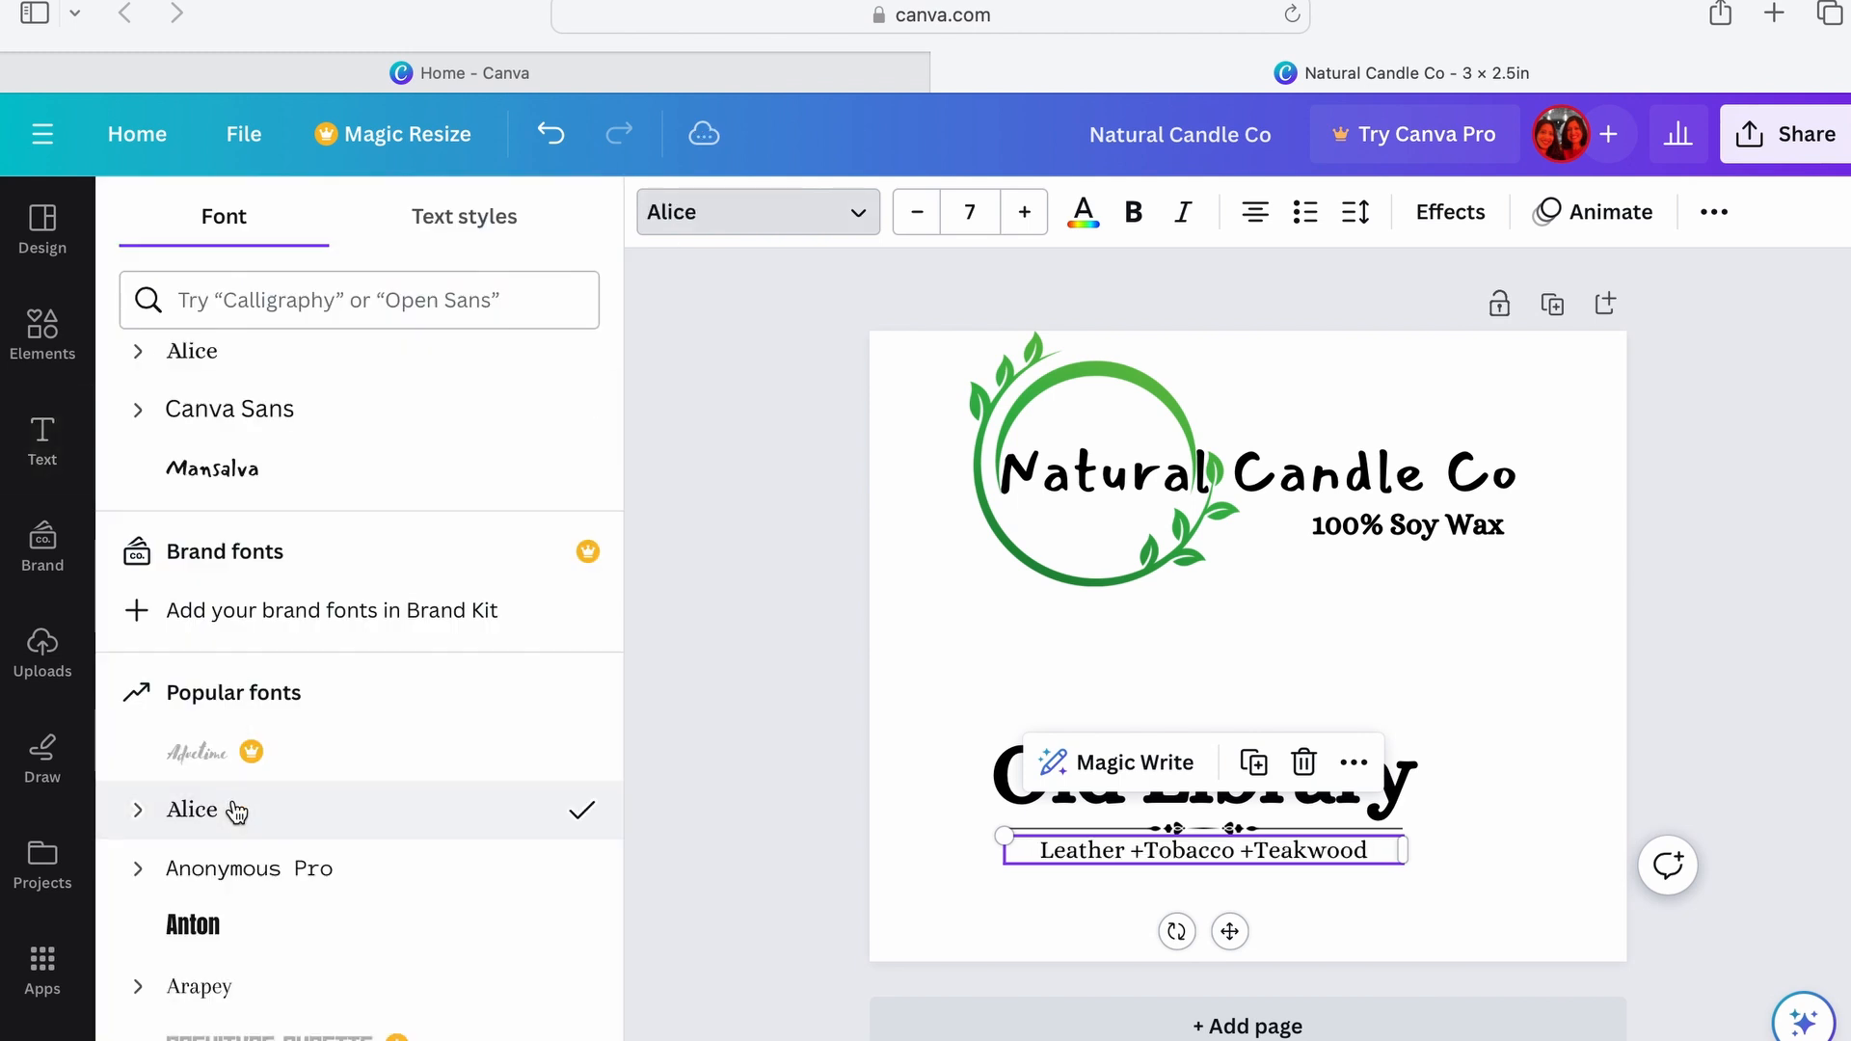
{"action": "left_click", "coordinate": [1755, 667]}
{"action": "left_click", "coordinate": [1754, 667]}
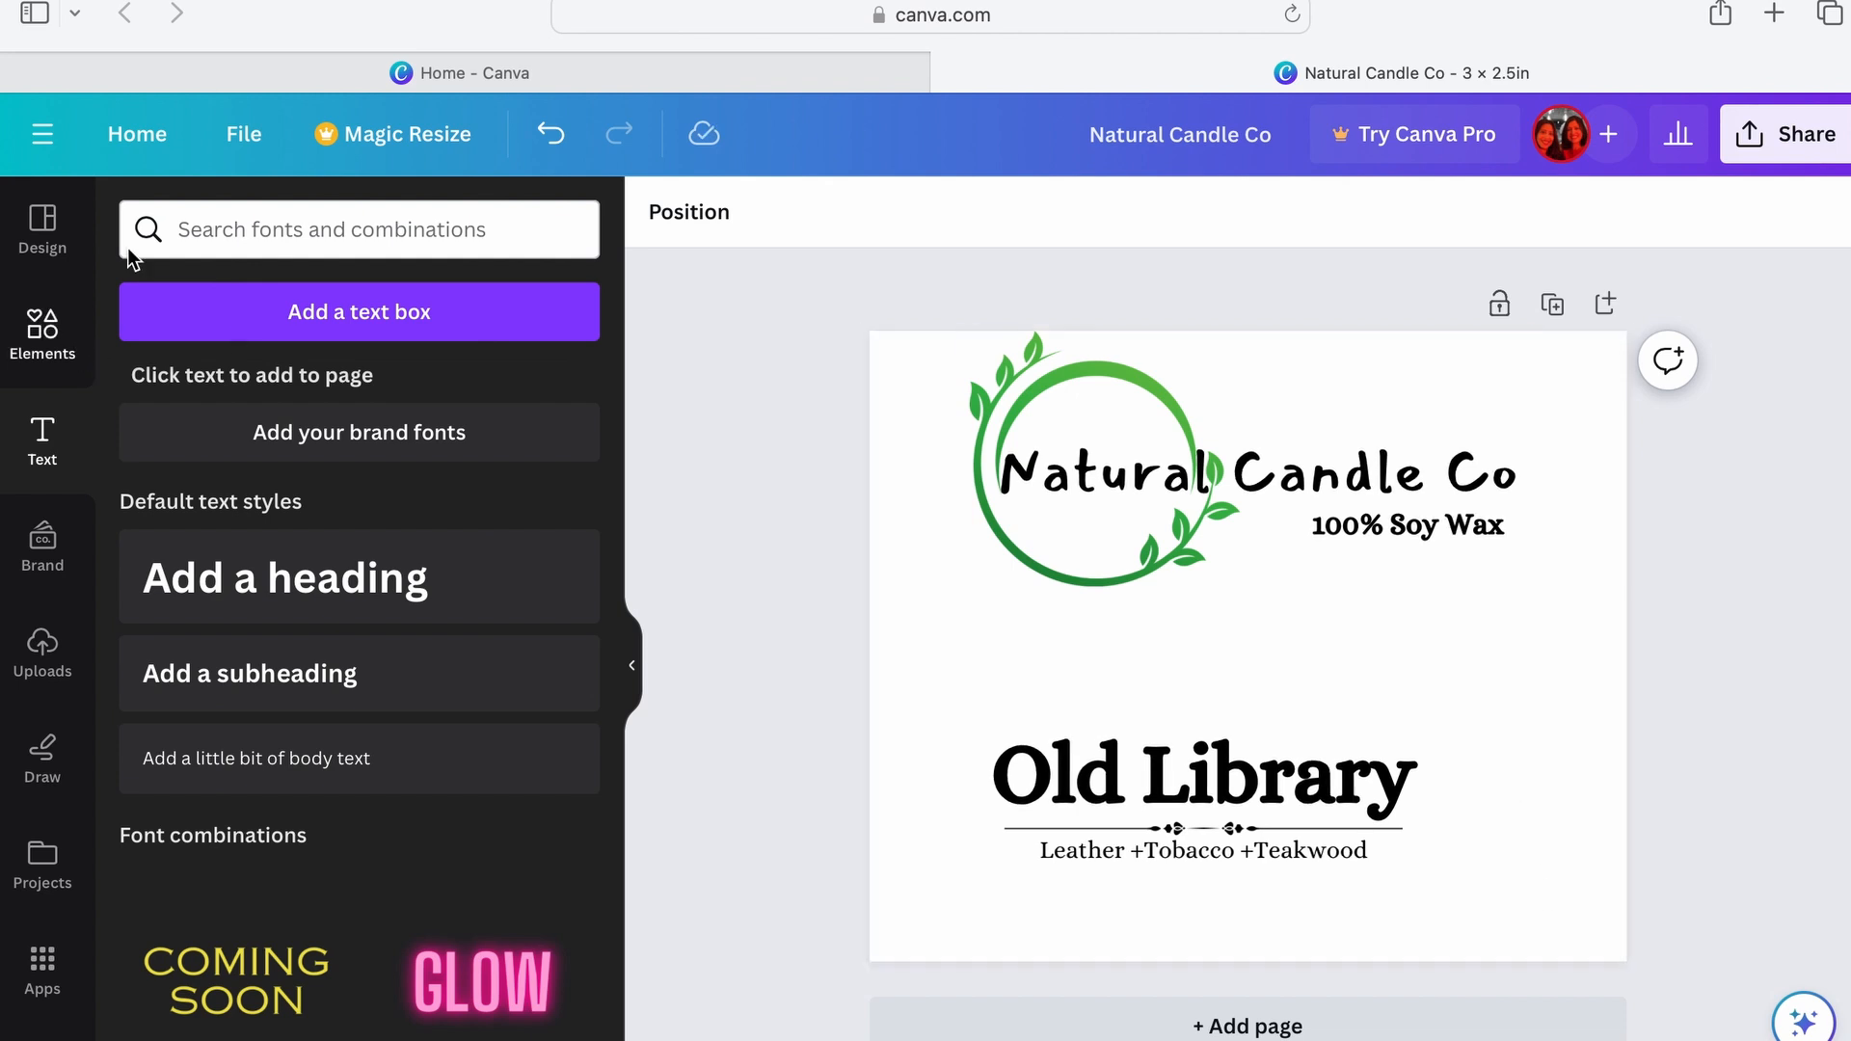
Step: Search the graphics elements for "old library"
{"action": "left_click", "coordinate": [42, 338]}
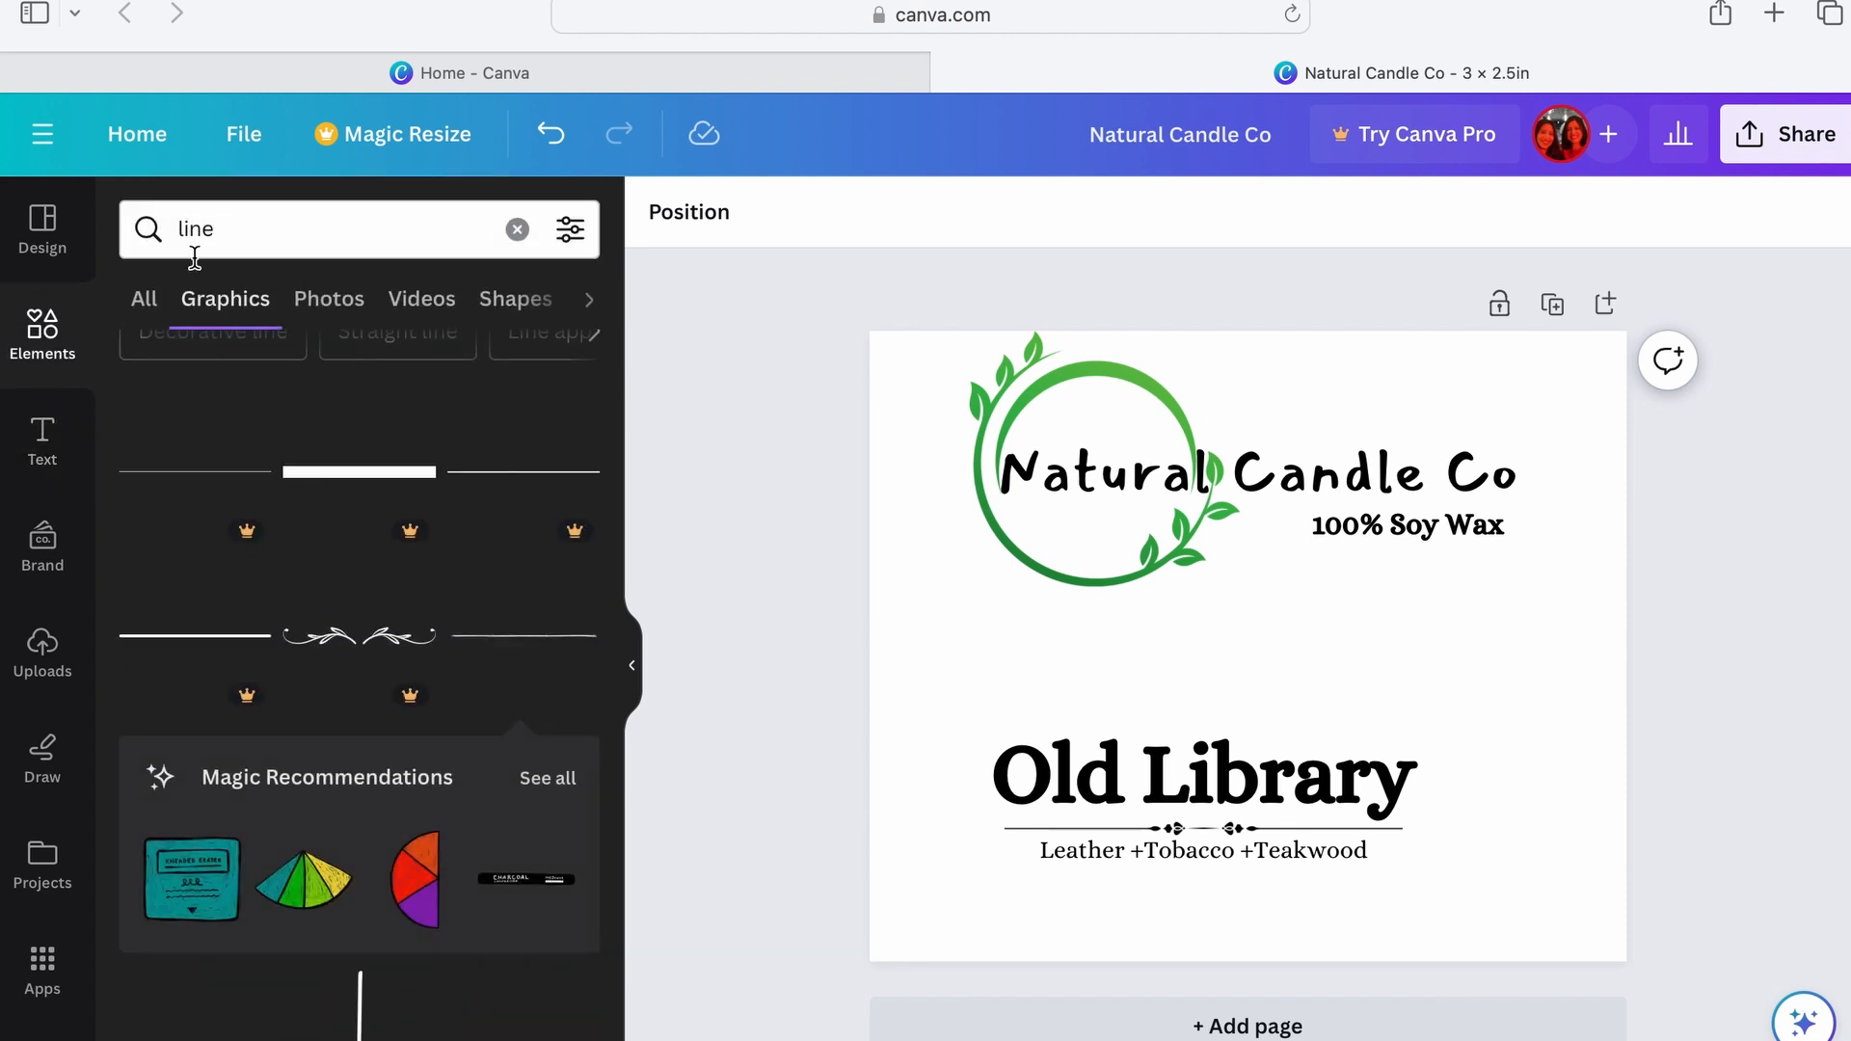
{"action": "left_click", "coordinate": [270, 233]}
{"action": "key", "text": "super+a"}
{"action": "type", "text": "old libr"}
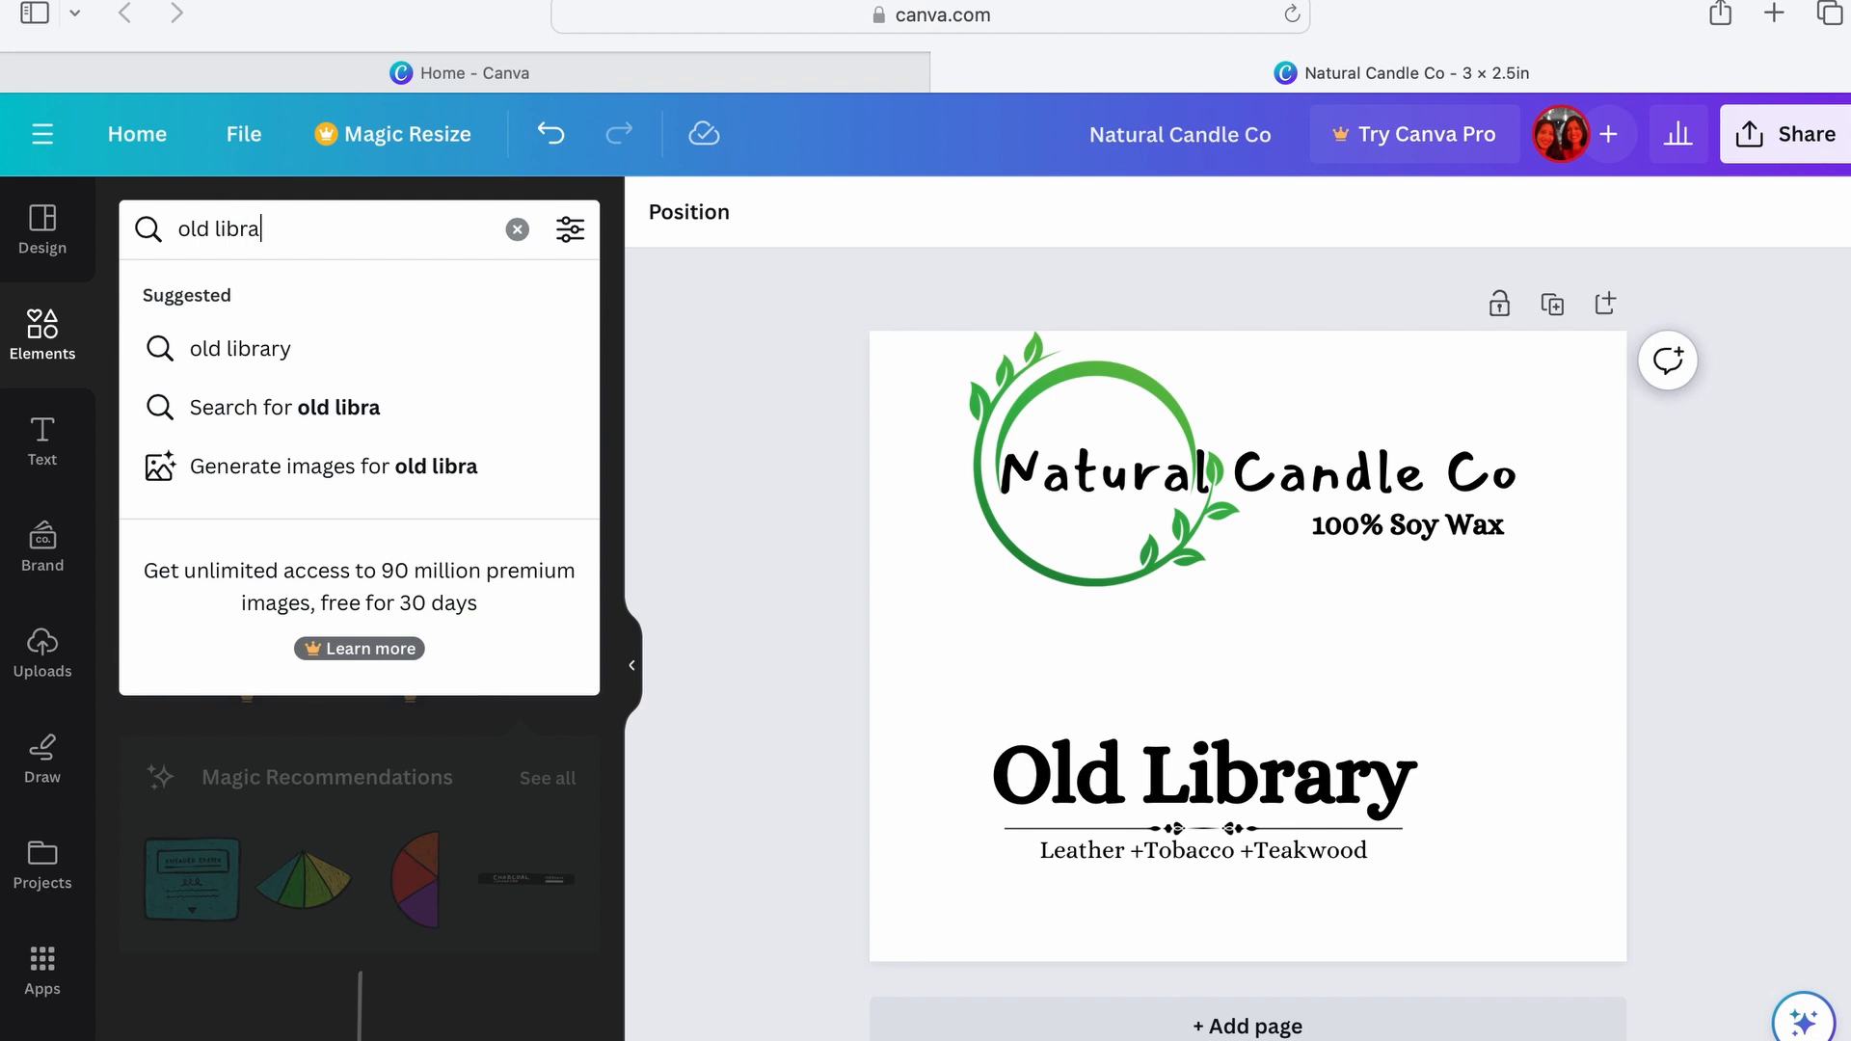
{"action": "key", "text": "Return"}
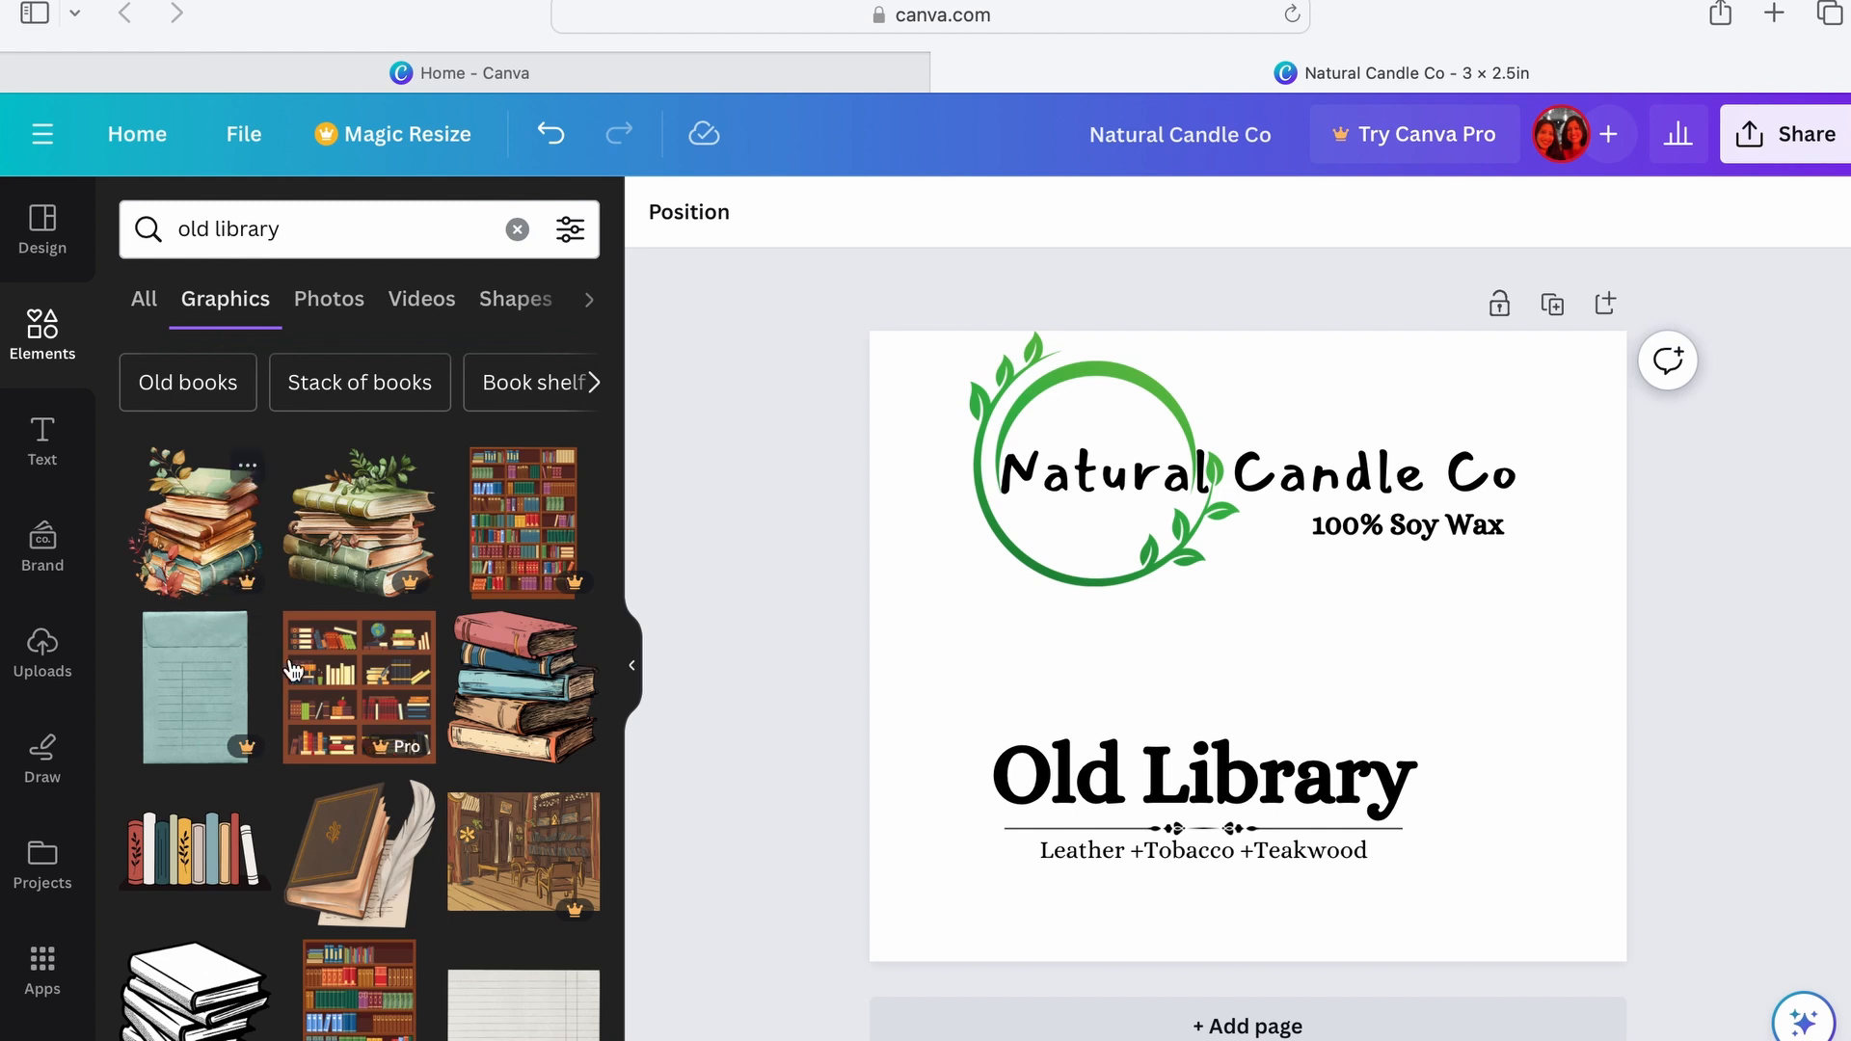
Step: Try the watercolour stack of old books graphic on the label and delete it again
{"action": "scroll", "coordinate": [293, 683], "scroll_direction": "down", "scroll_amount": 2}
{"action": "scroll", "coordinate": [293, 682], "scroll_direction": "down", "scroll_amount": 5}
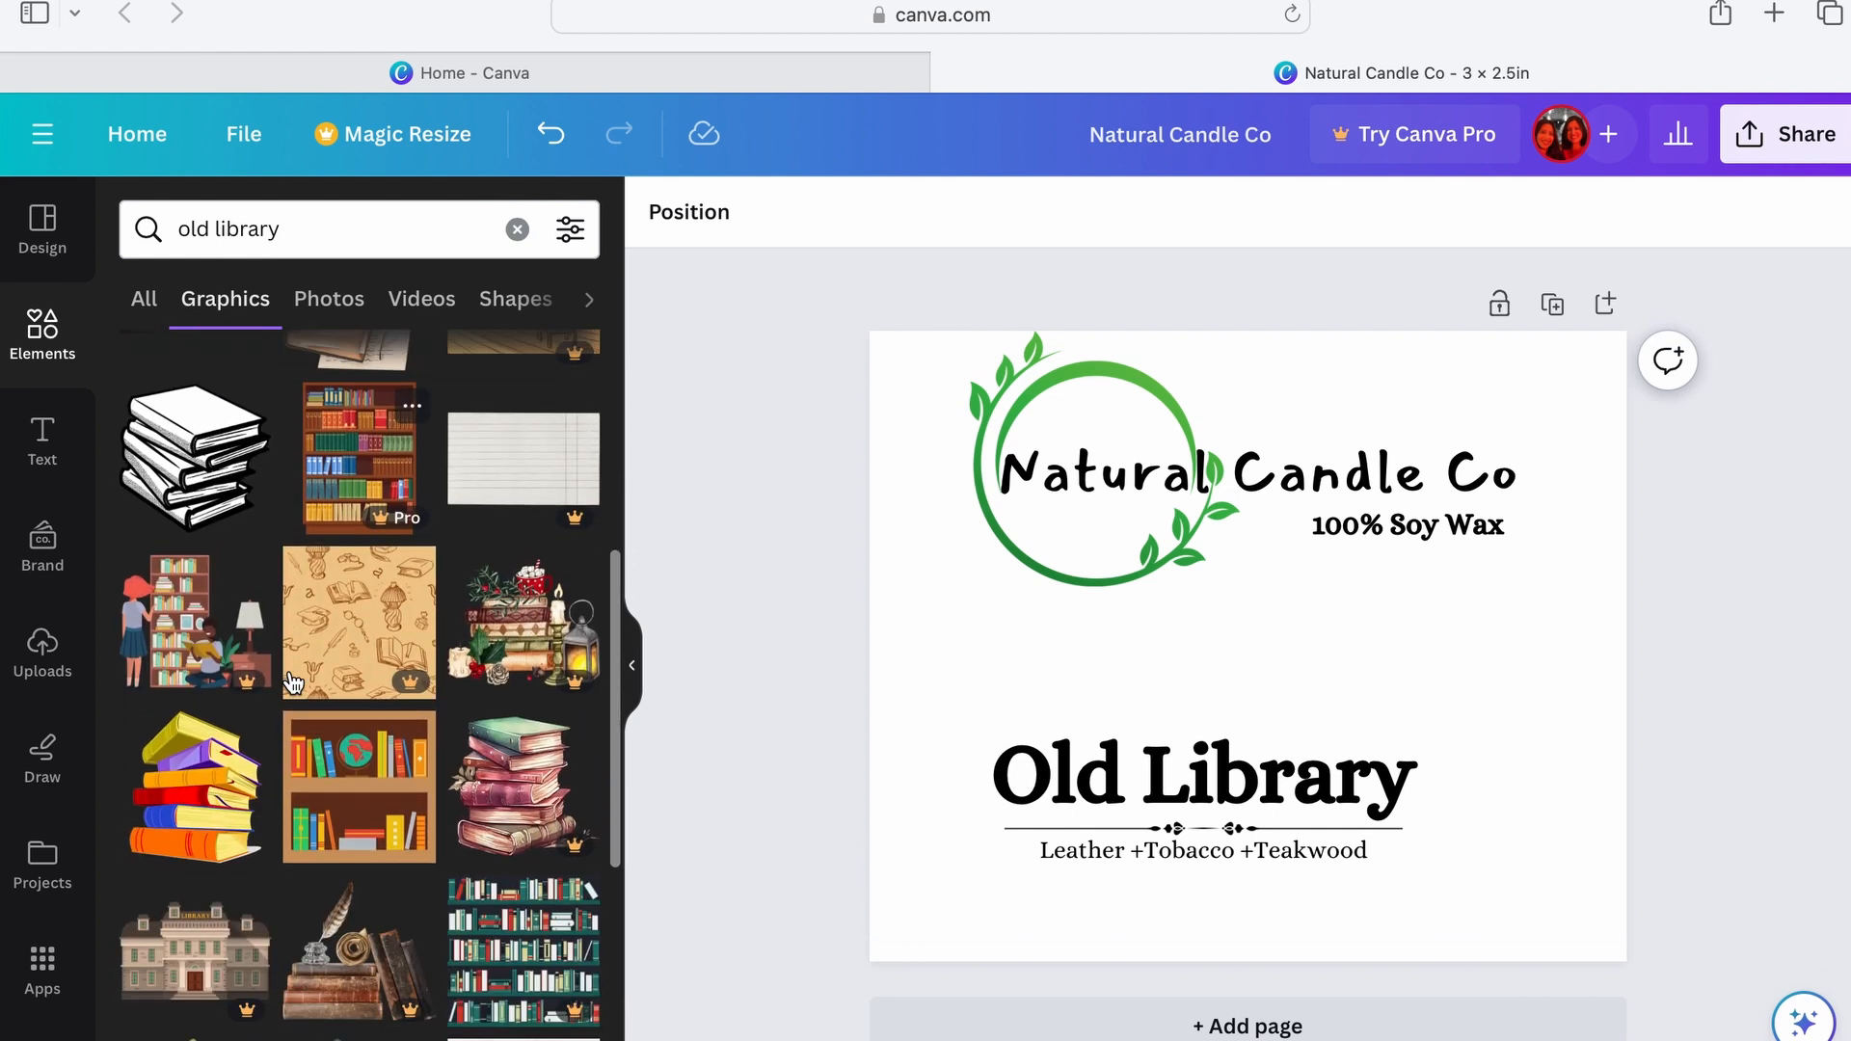
{"action": "scroll", "coordinate": [293, 682], "scroll_direction": "down", "scroll_amount": 5}
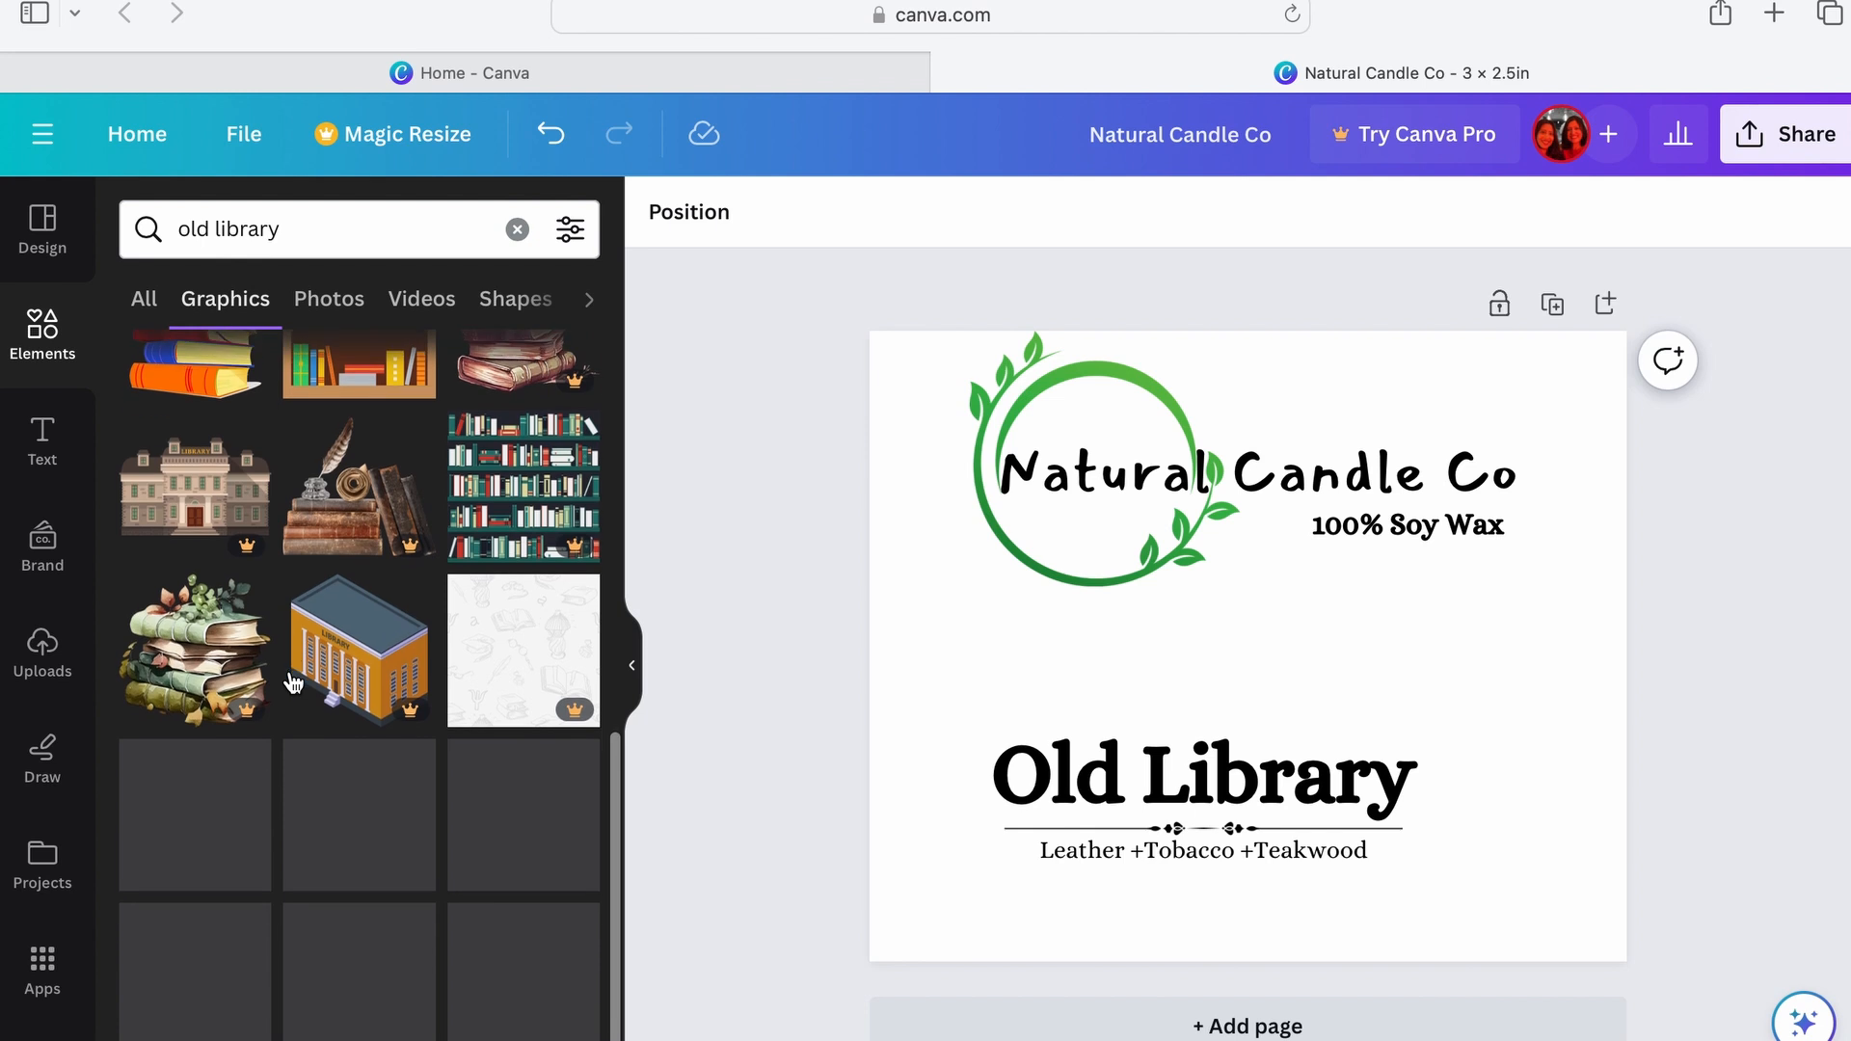
{"action": "scroll", "coordinate": [293, 682], "scroll_direction": "down", "scroll_amount": 1}
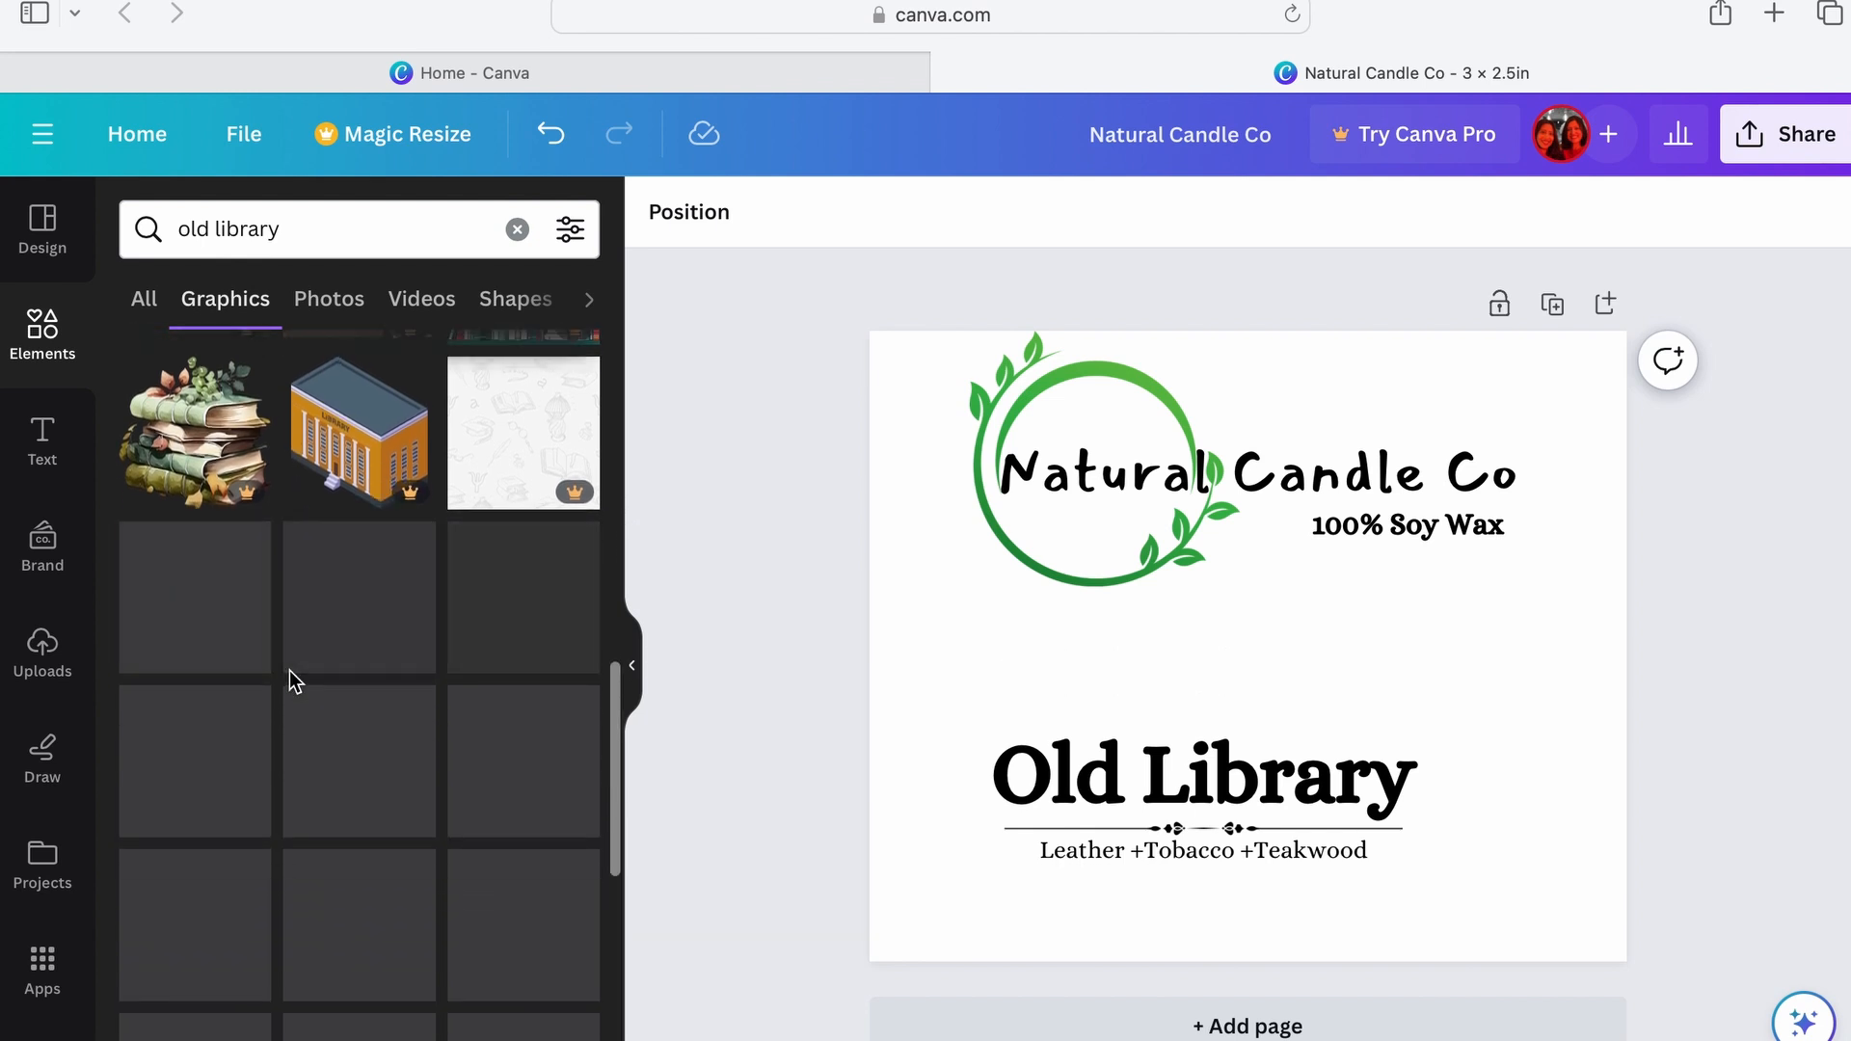
{"action": "left_click", "coordinate": [357, 757]}
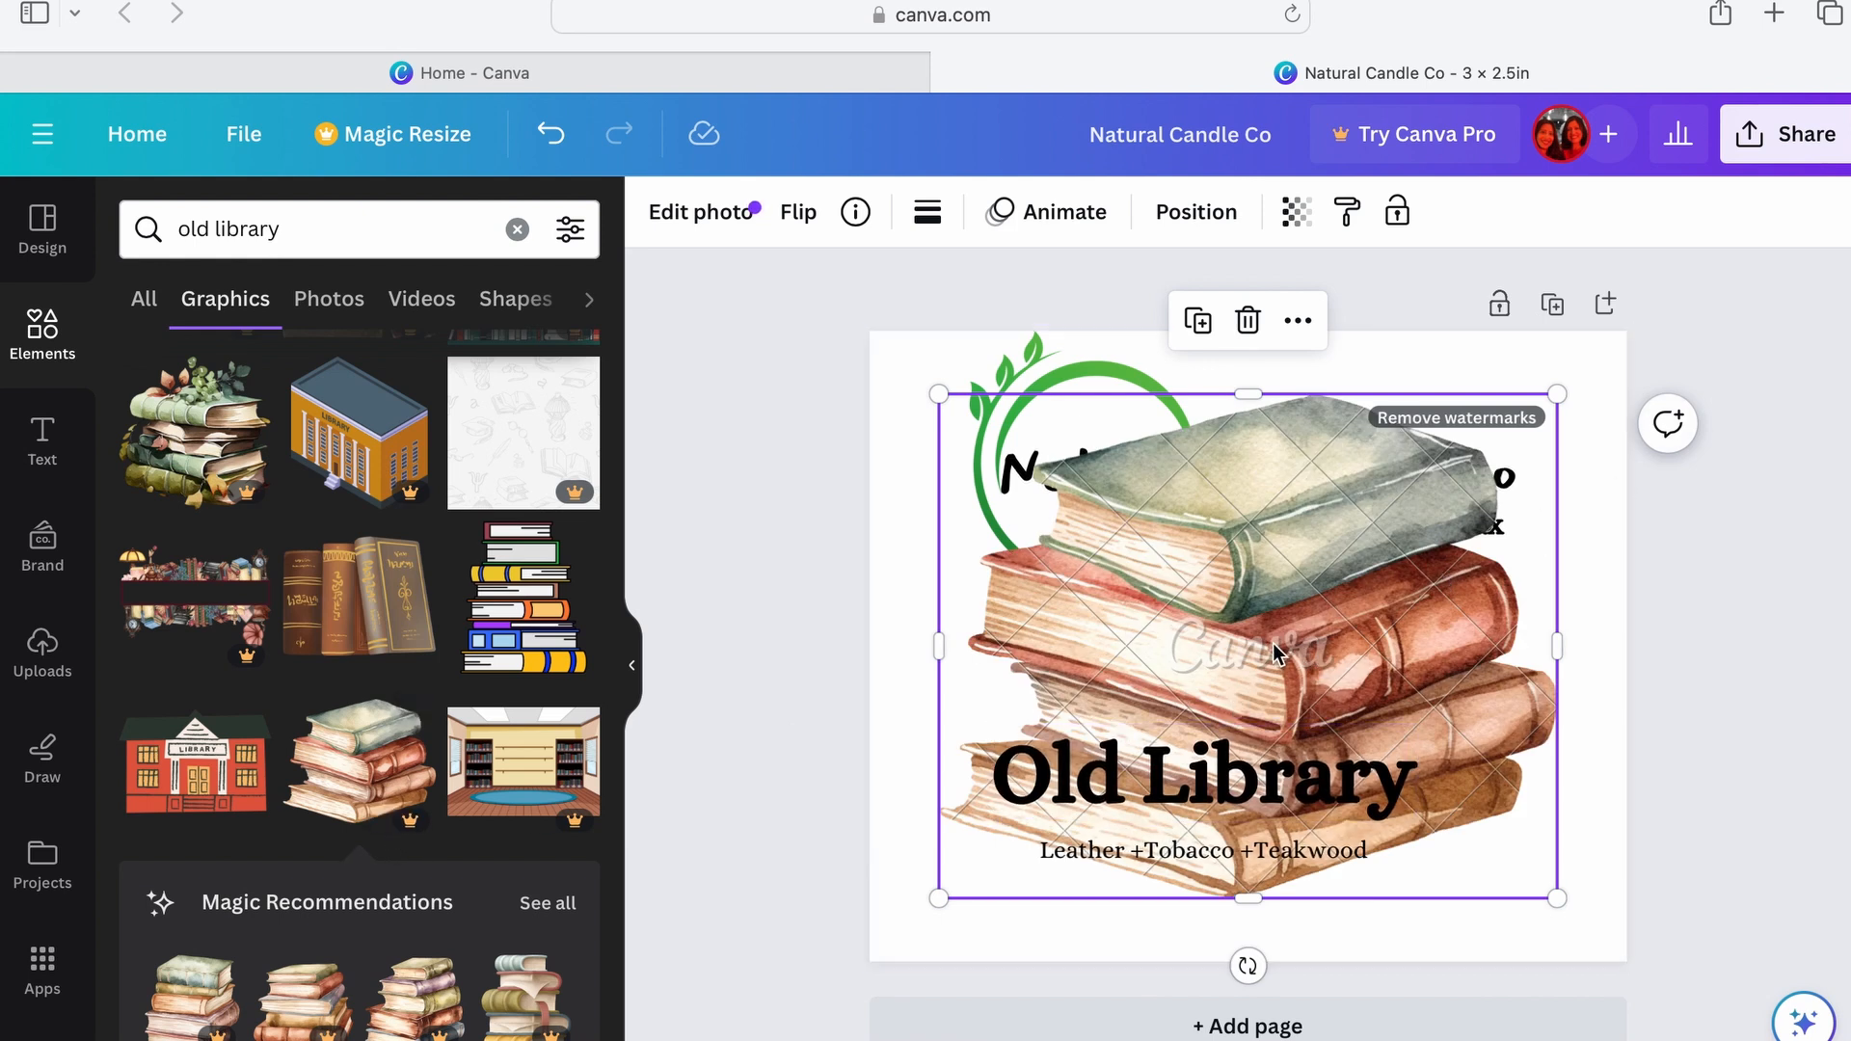
{"action": "left_click", "coordinate": [1256, 318]}
Step: Add the pink, blue and tan stack of books graphic and shrink it to sit just right of the "Old Library" text
{"action": "scroll", "coordinate": [252, 682], "scroll_direction": "up", "scroll_amount": 5}
{"action": "scroll", "coordinate": [253, 685], "scroll_direction": "up", "scroll_amount": 5}
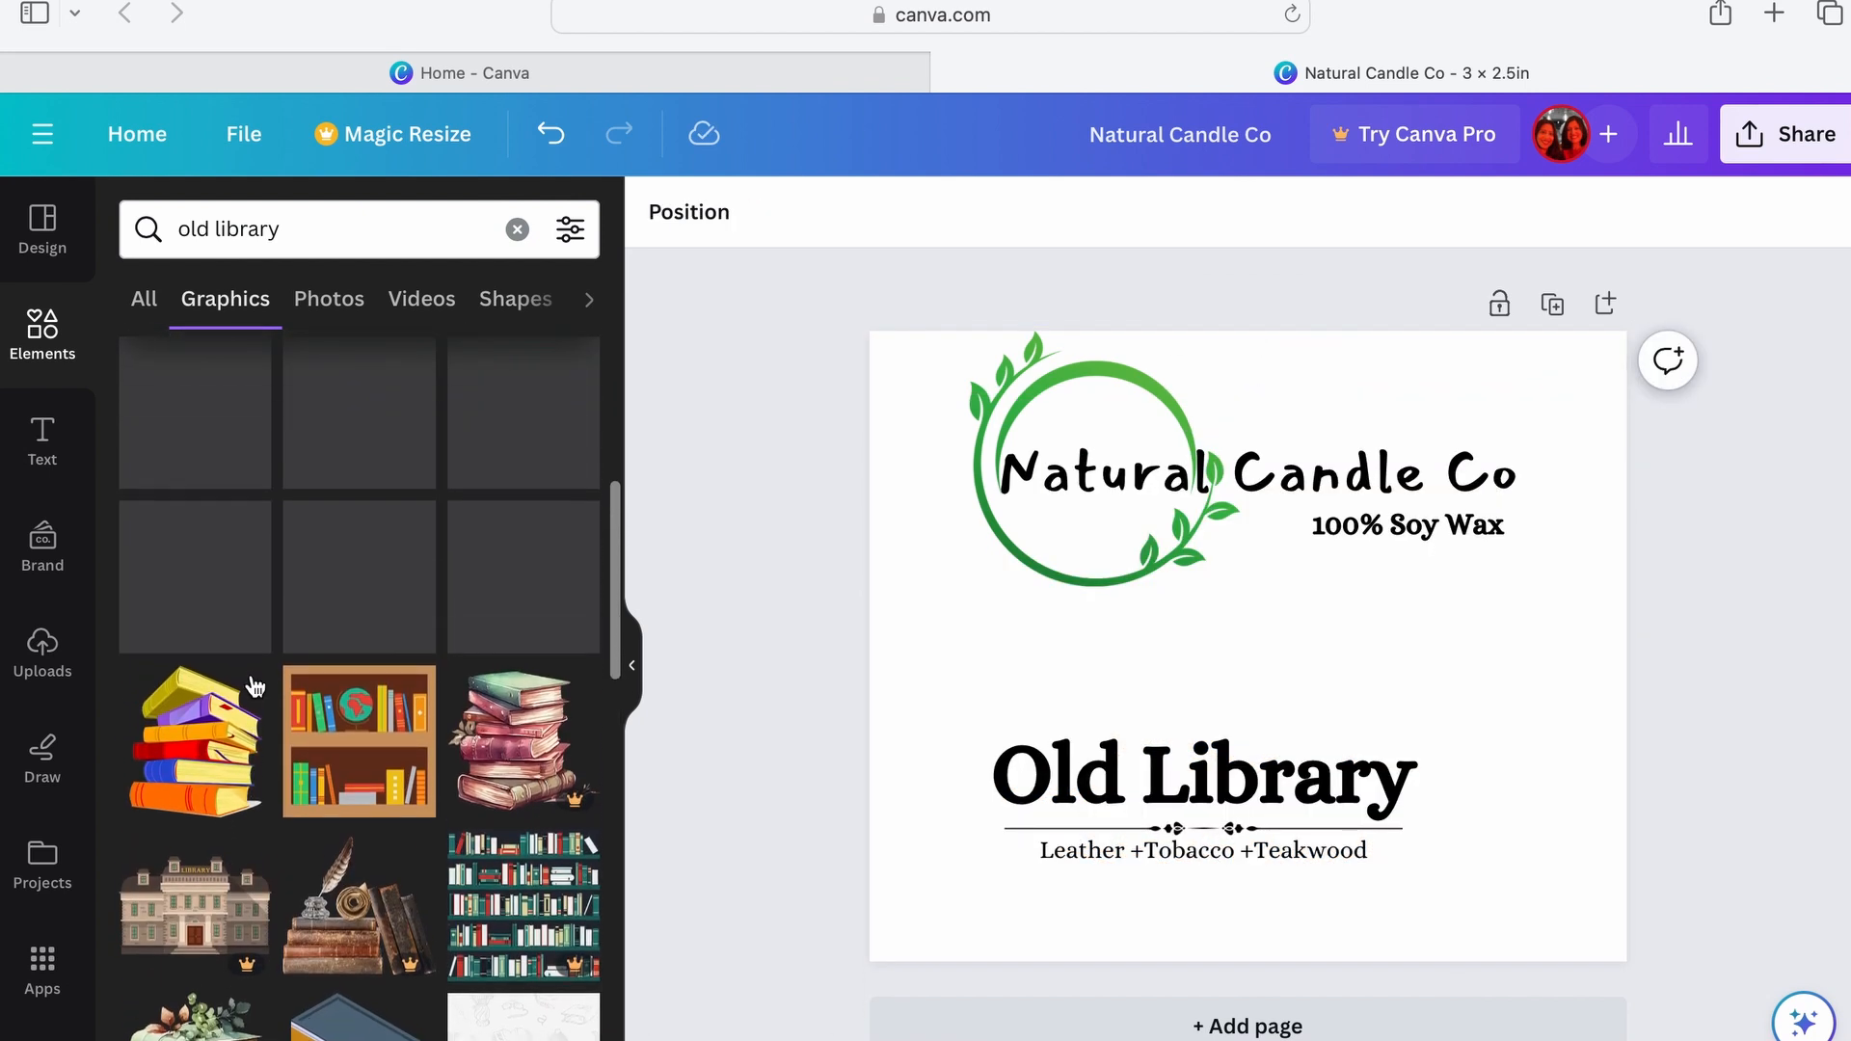
{"action": "scroll", "coordinate": [253, 684], "scroll_direction": "up", "scroll_amount": 5}
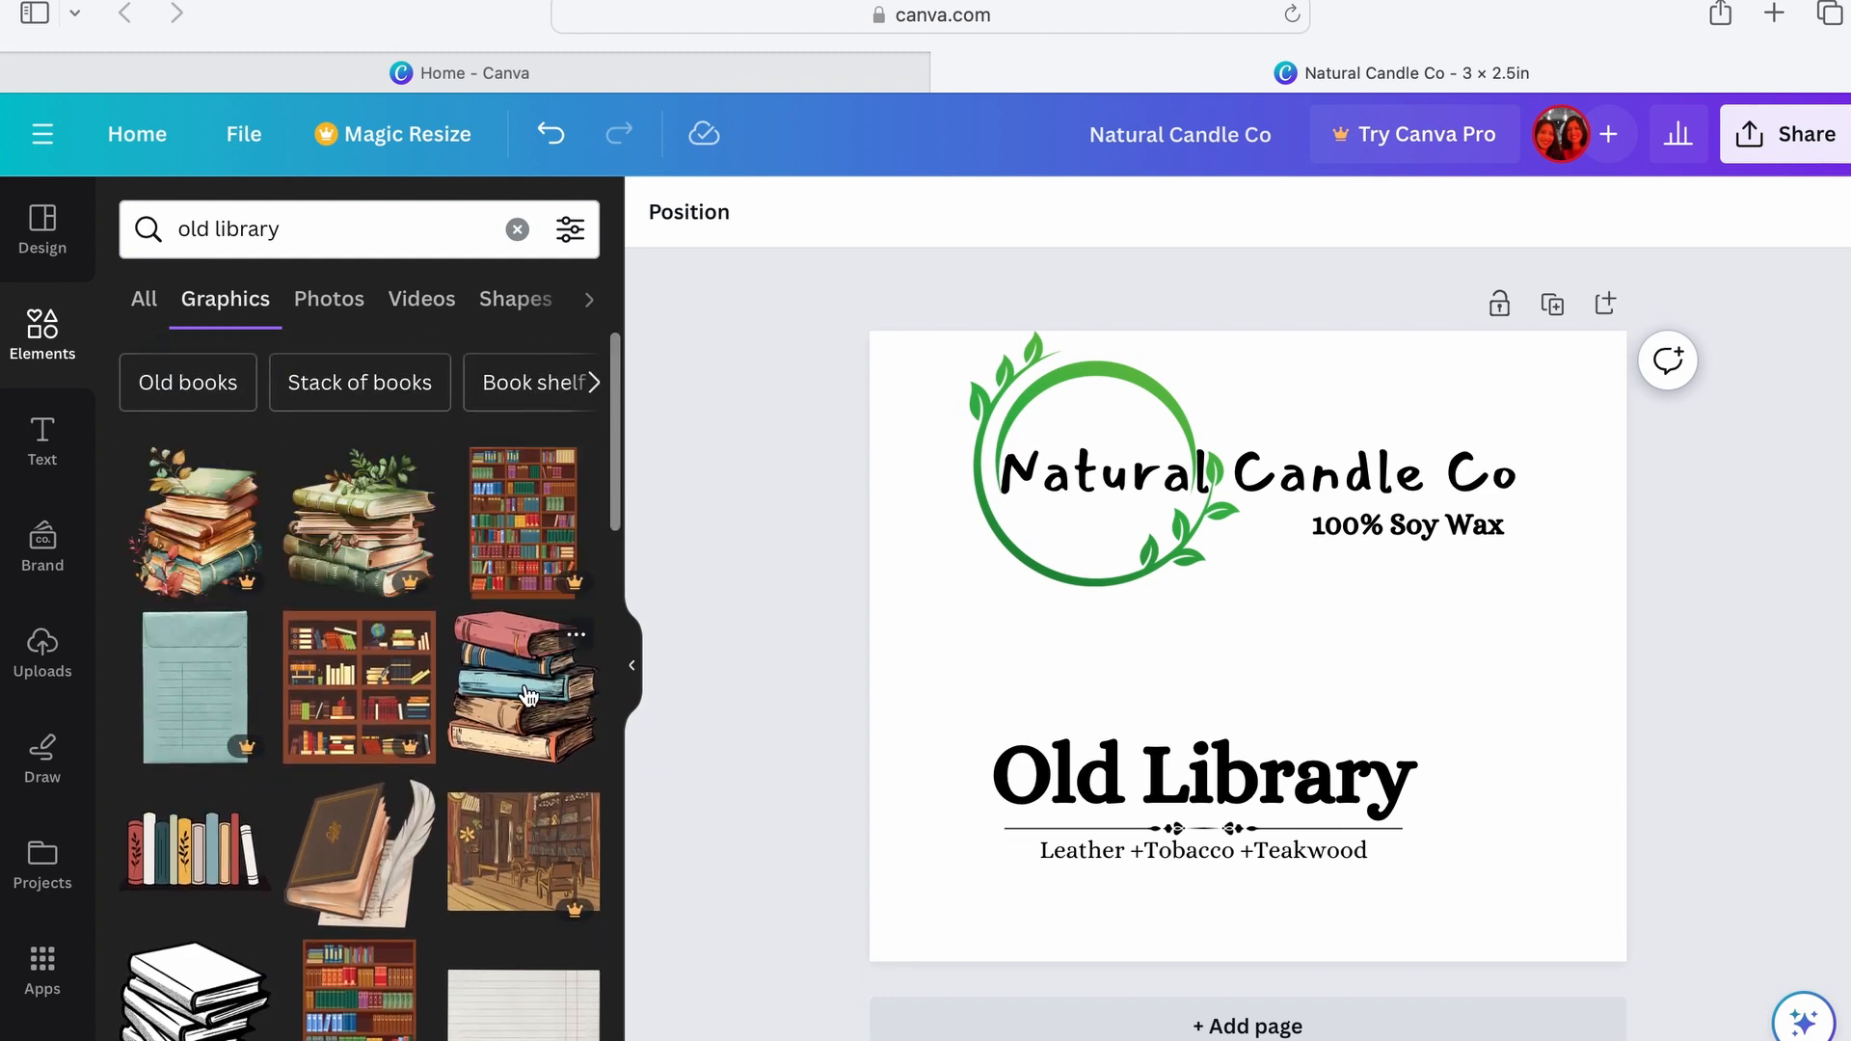
{"action": "left_click", "coordinate": [527, 694]}
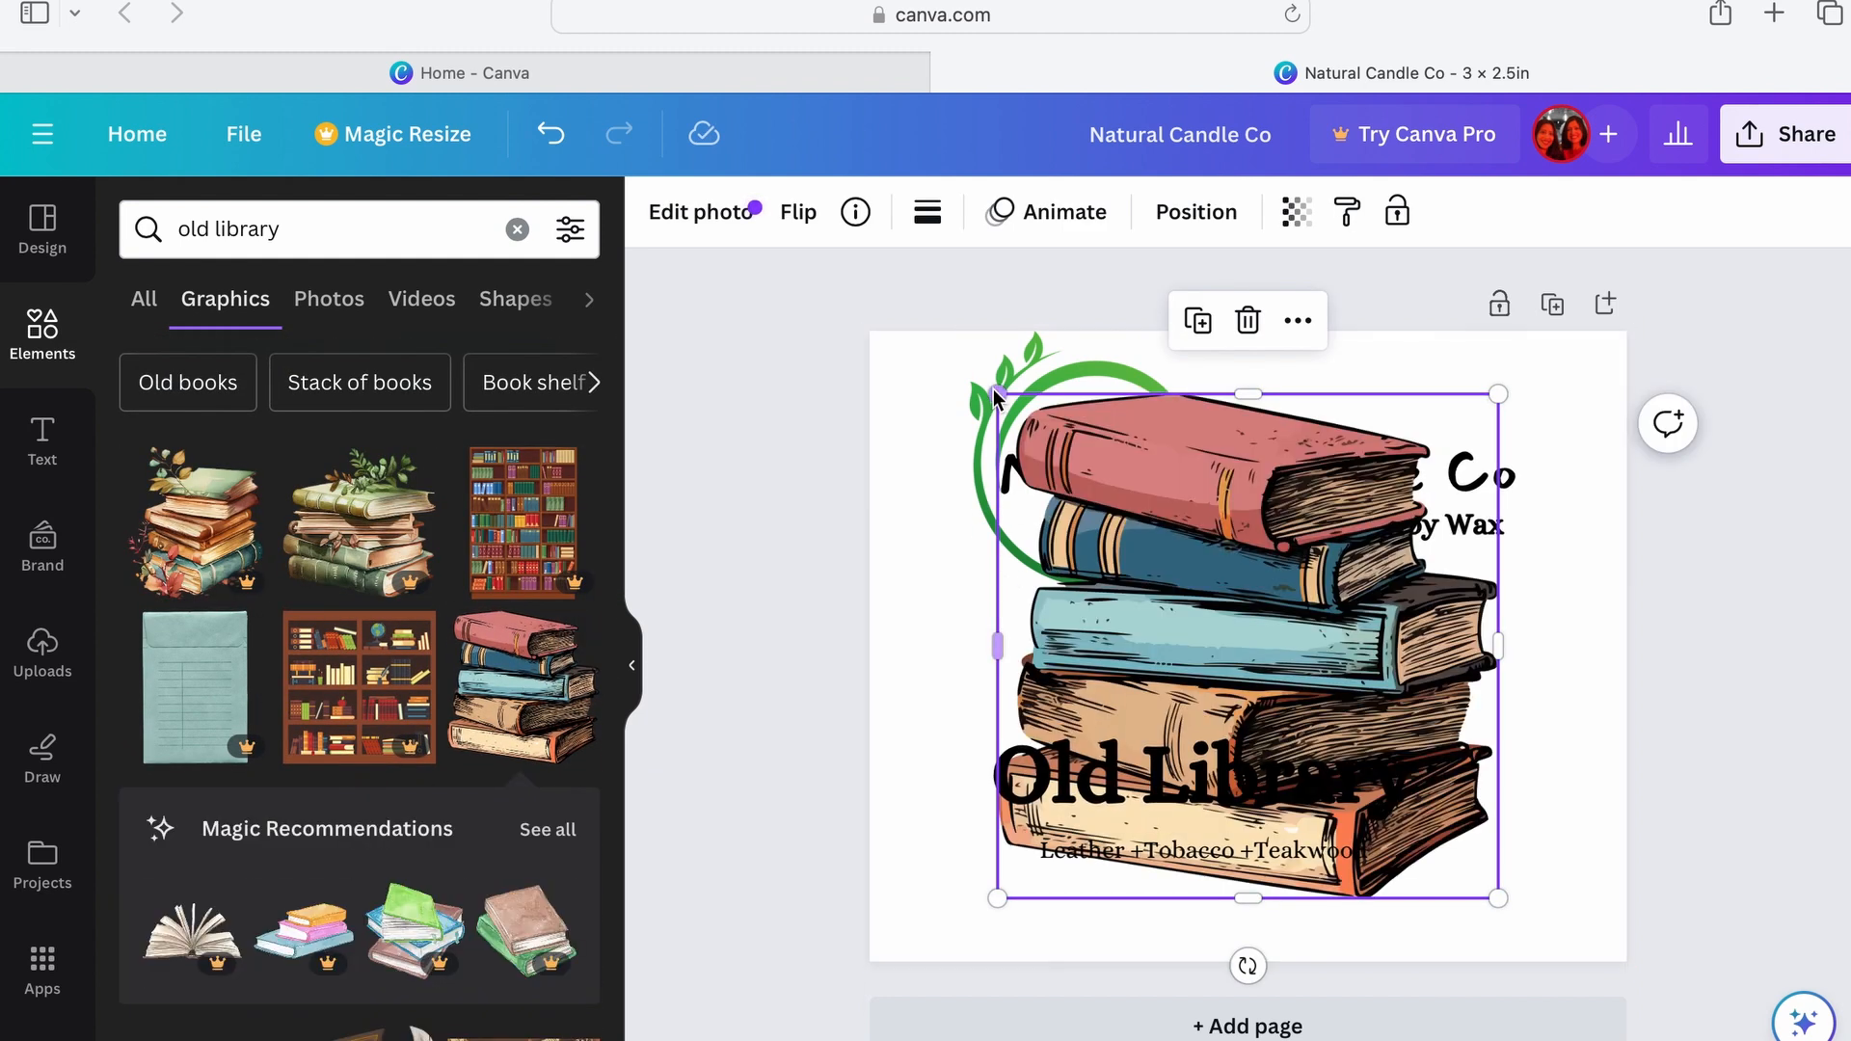
{"action": "left_click_drag", "start_coordinate": [1001, 390], "coordinate": [1314, 714]}
{"action": "left_click_drag", "start_coordinate": [1465, 800], "coordinate": [1552, 800]}
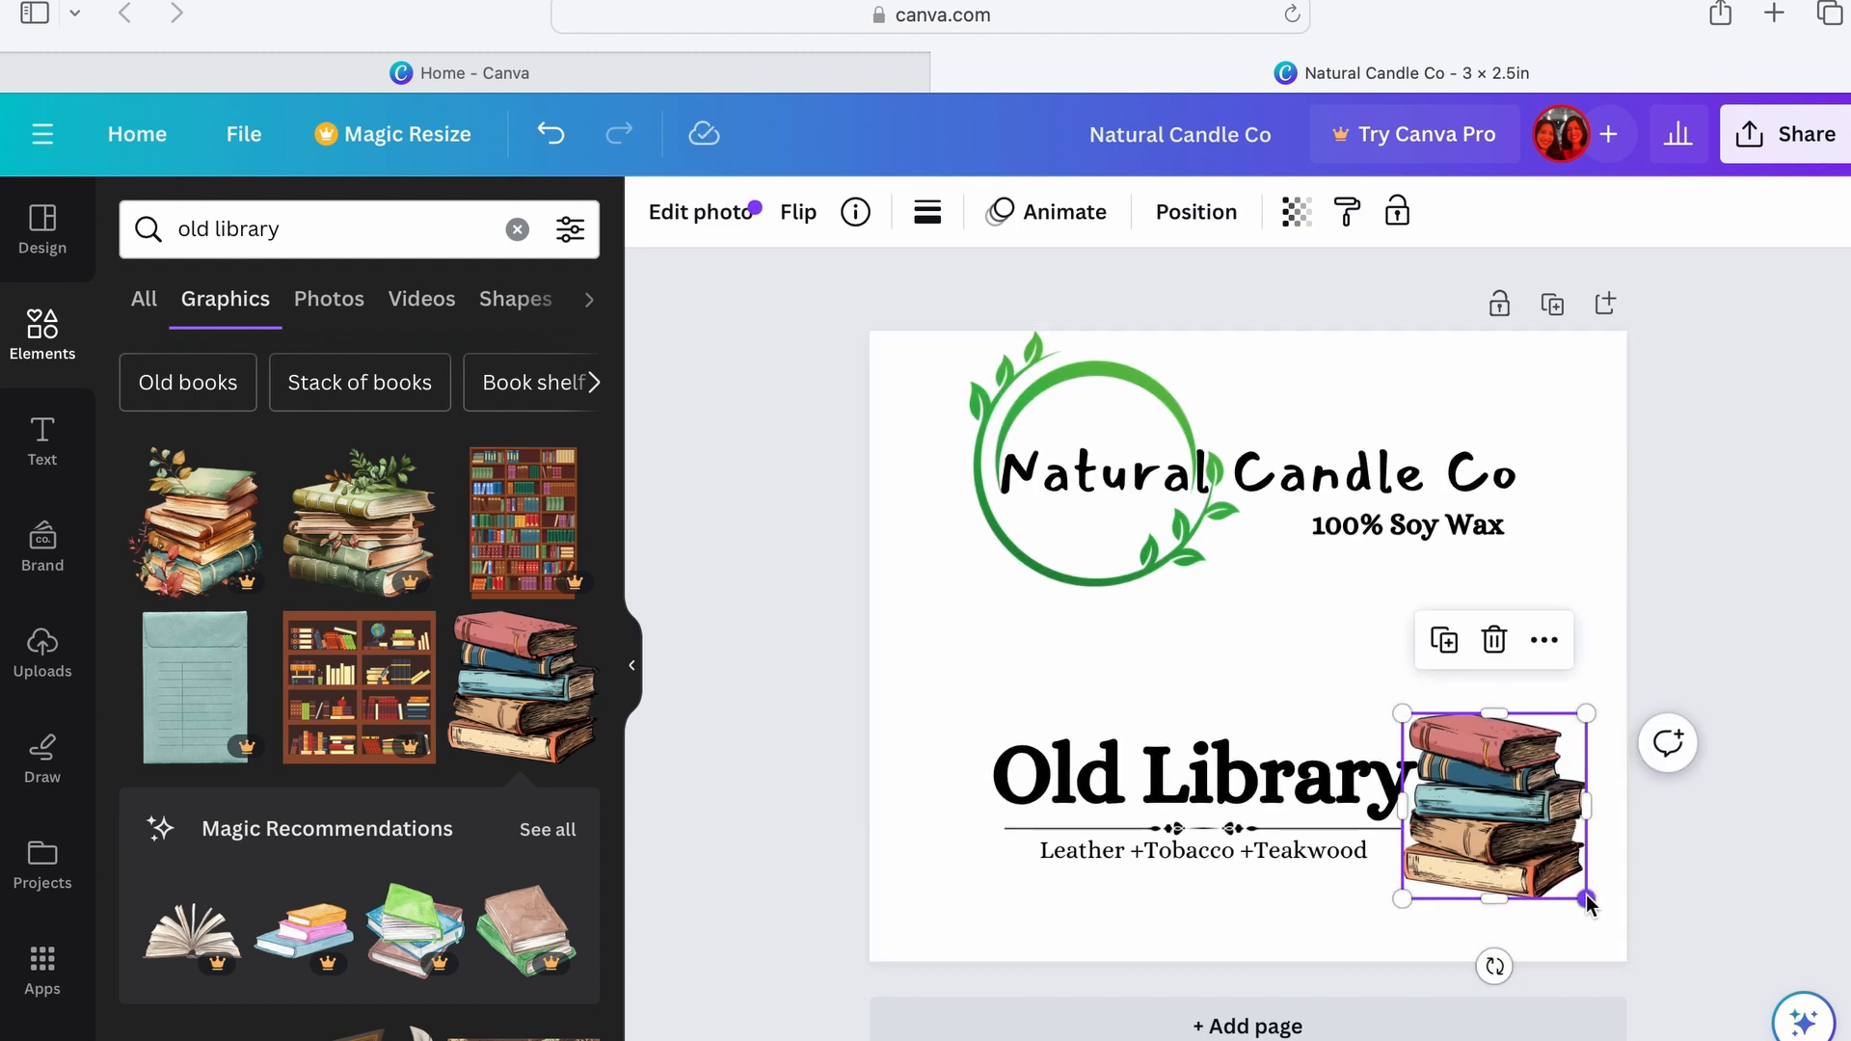
{"action": "left_click_drag", "start_coordinate": [1584, 897], "coordinate": [1504, 796]}
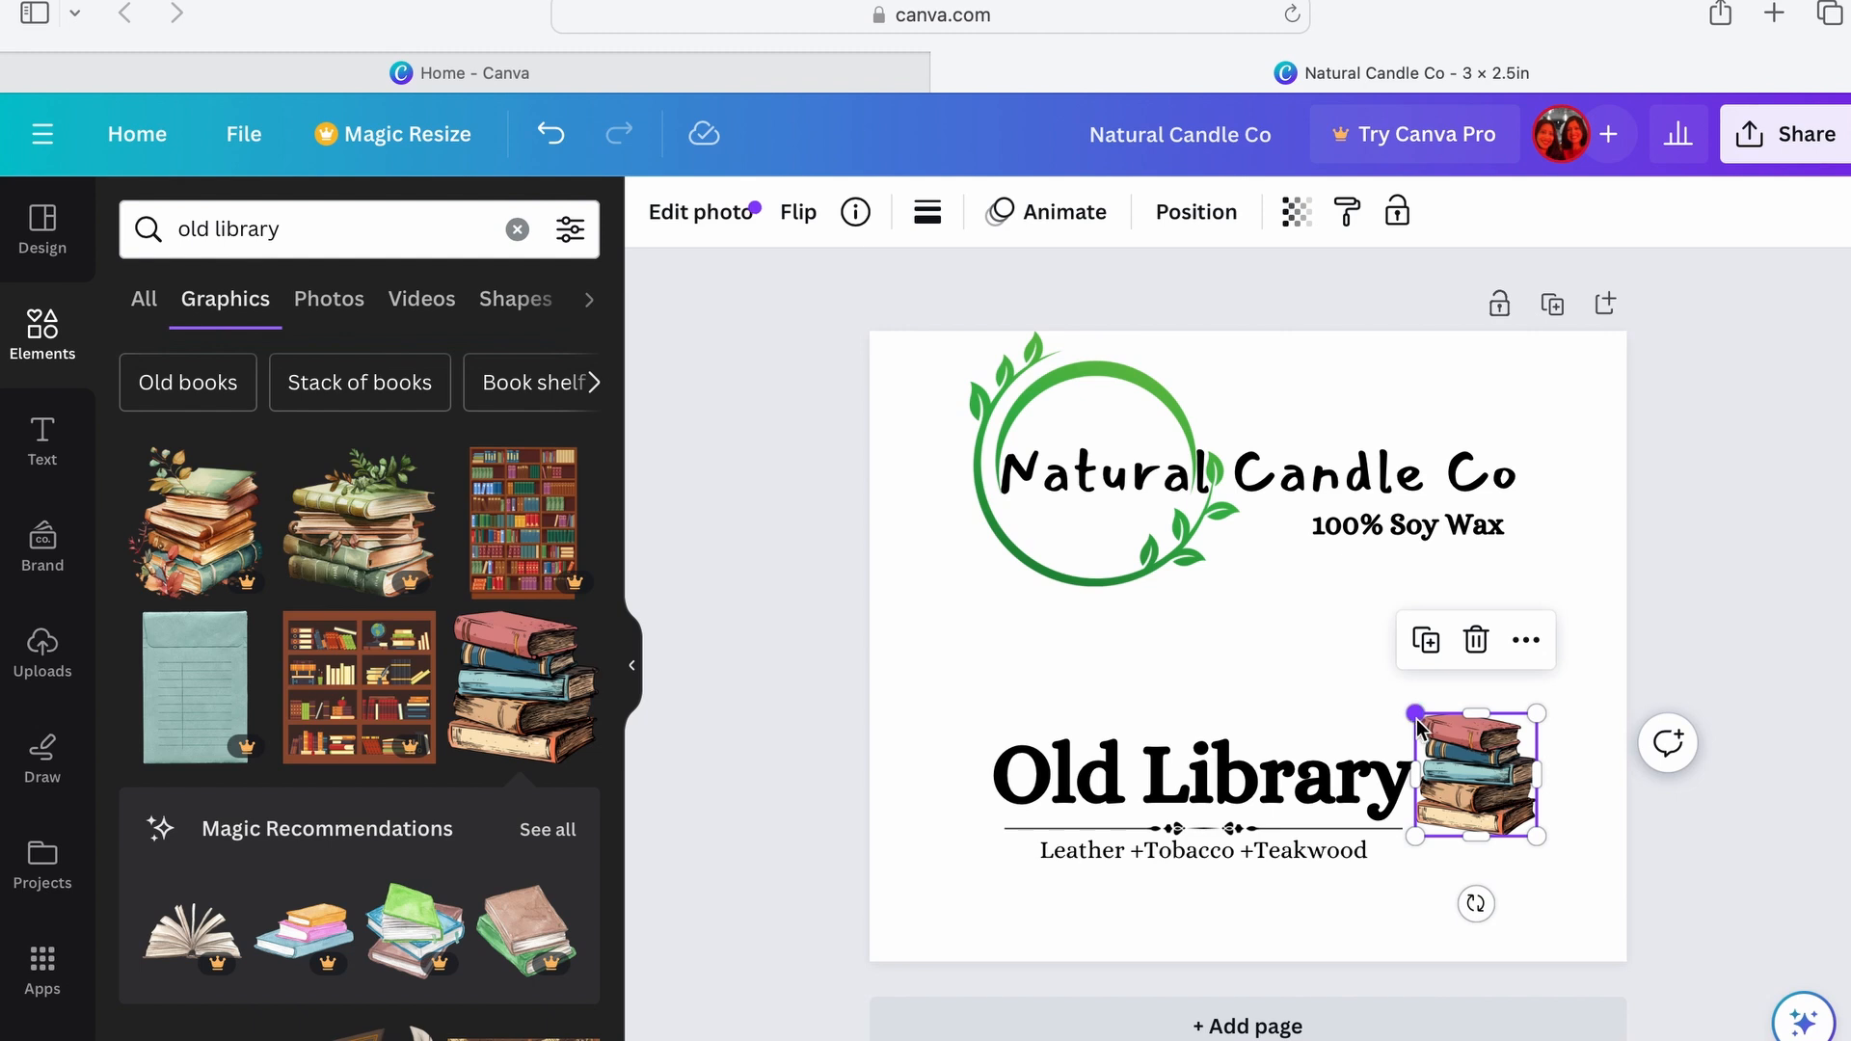
{"action": "left_click_drag", "start_coordinate": [1414, 716], "coordinate": [1467, 776]}
{"action": "left_click", "coordinate": [1718, 817]}
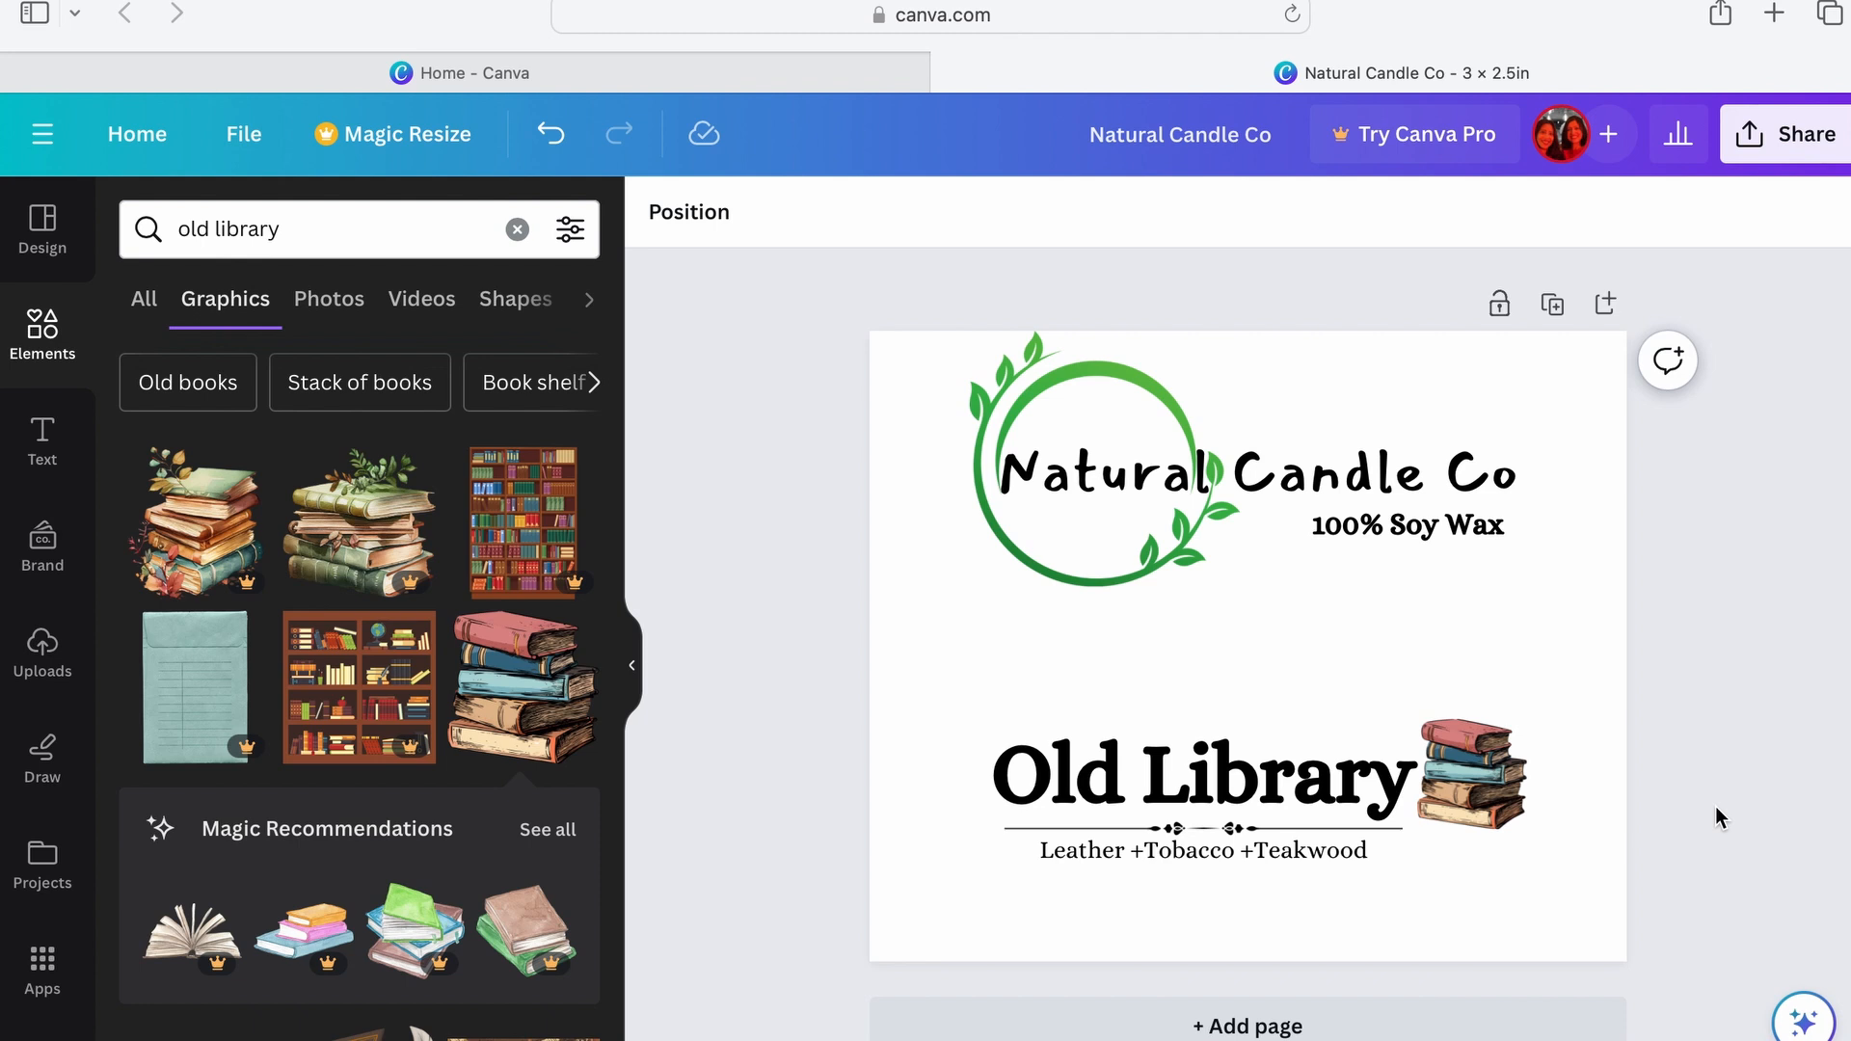
Step: Download the finished candle label design as a PNG file
{"action": "left_click", "coordinate": [1772, 147]}
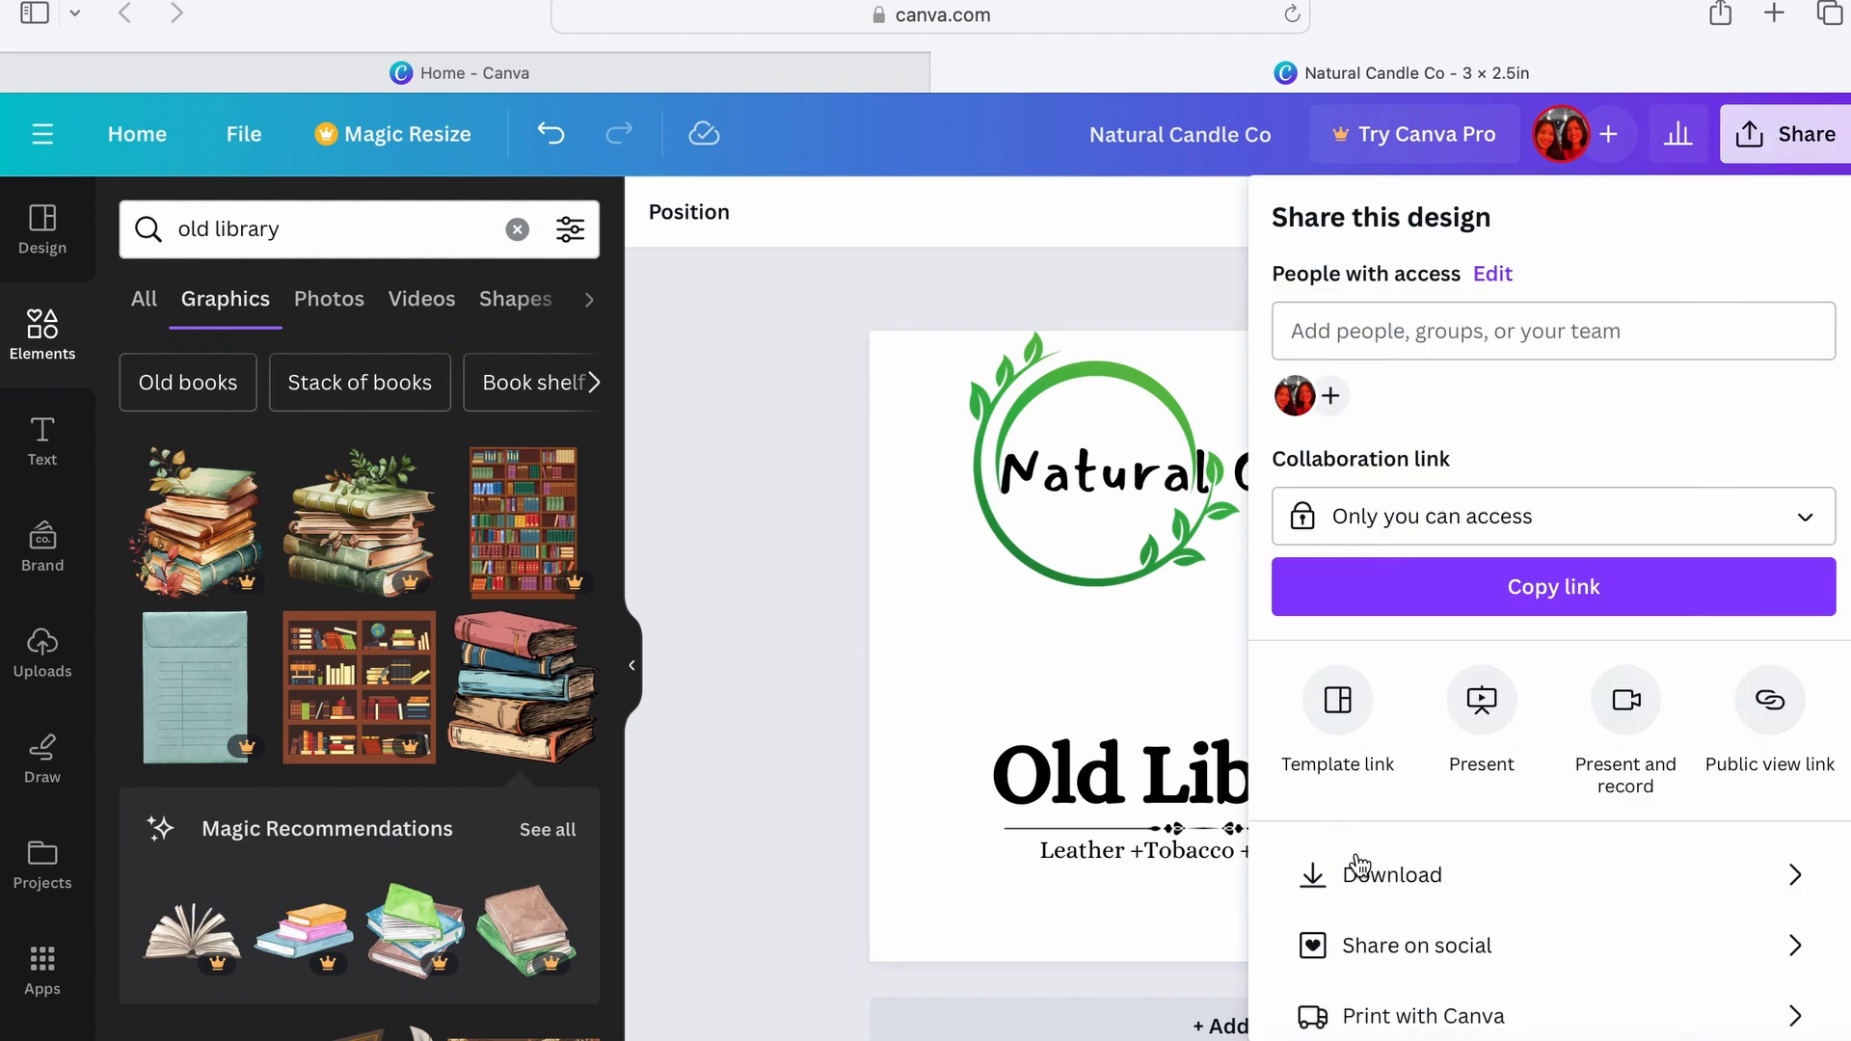
{"action": "left_click", "coordinate": [1776, 873]}
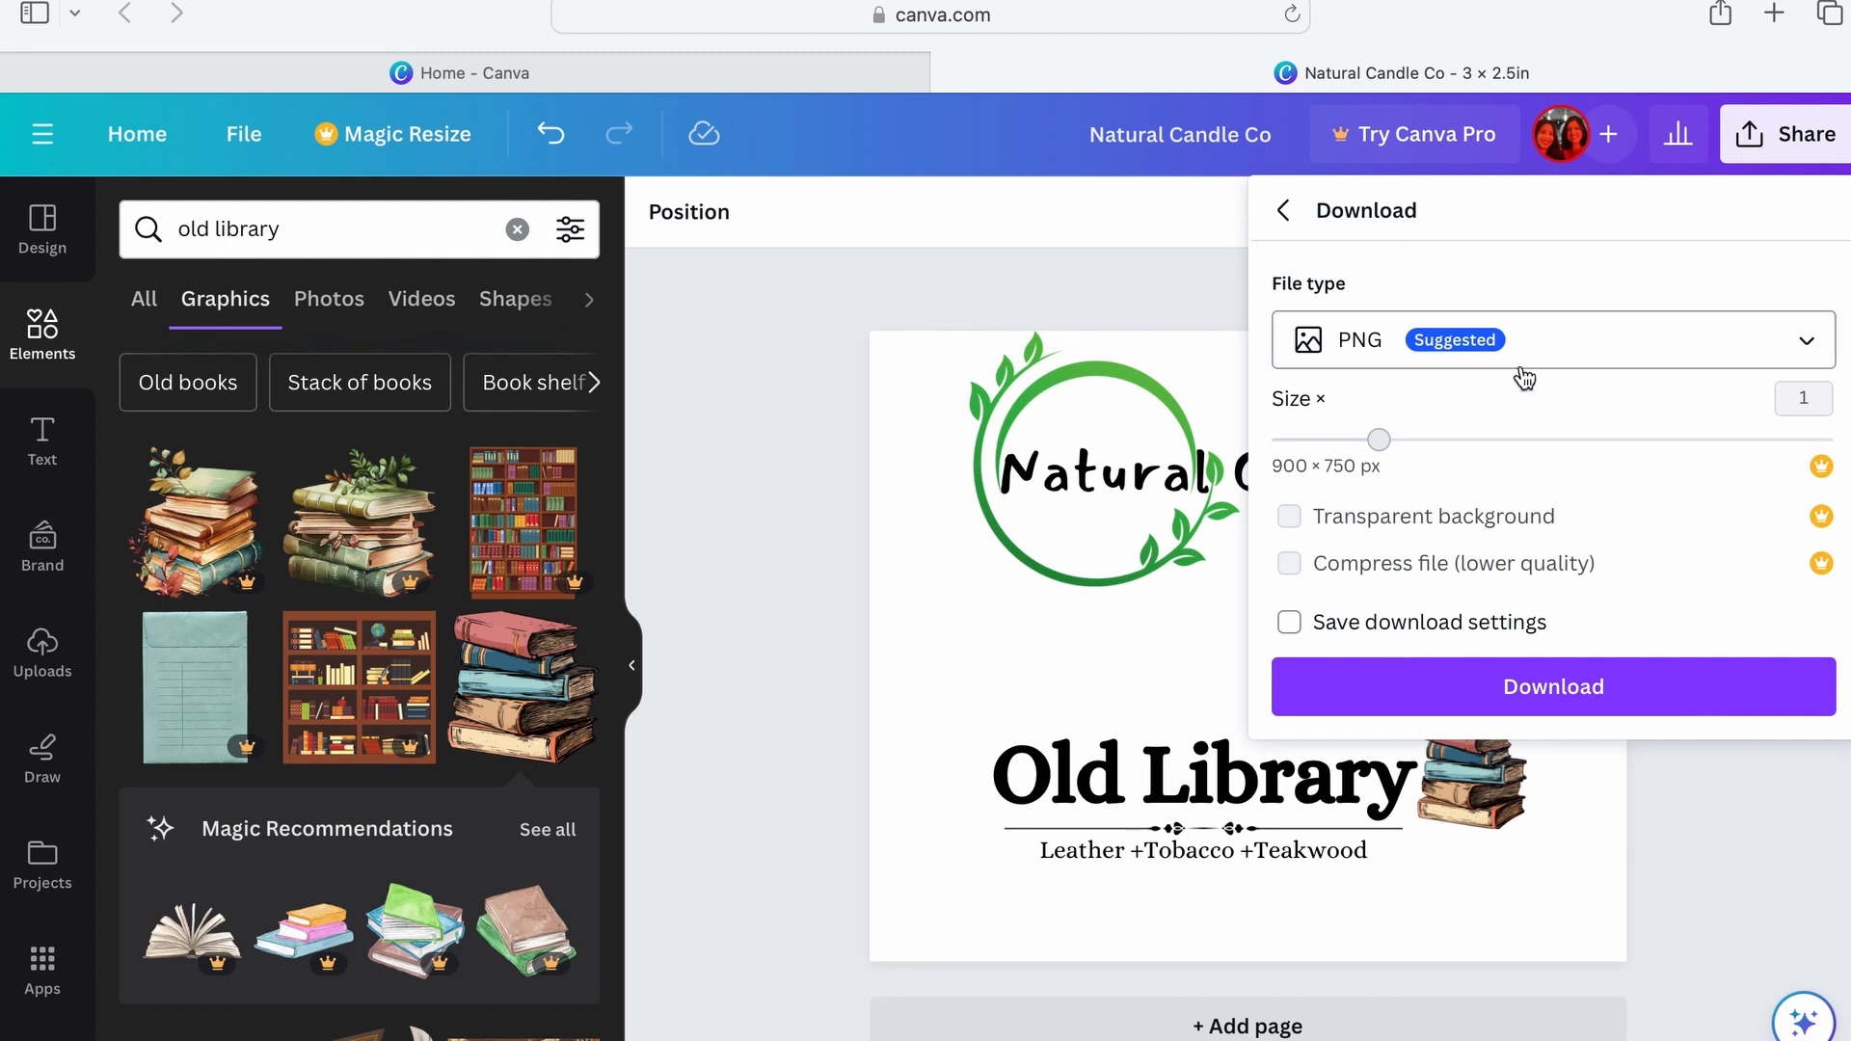
{"action": "left_click", "coordinate": [1663, 354]}
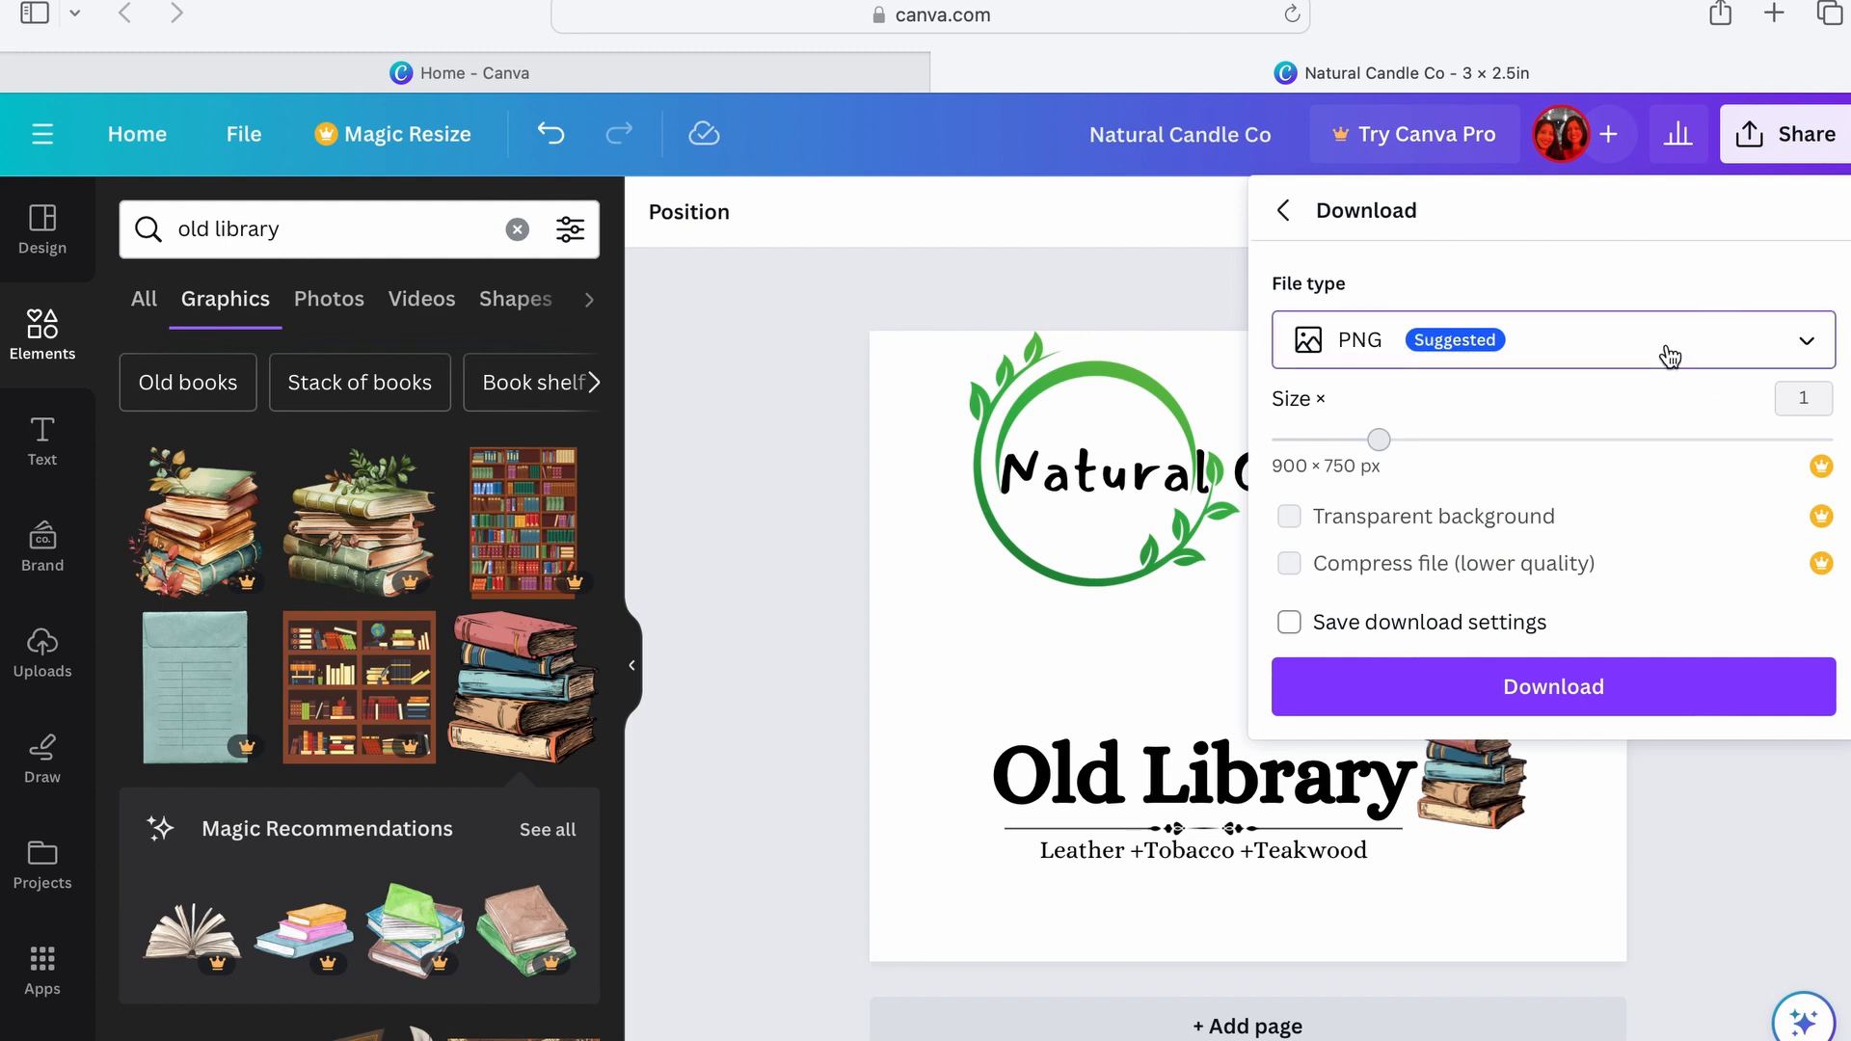
{"action": "scroll", "coordinate": [1485, 697], "scroll_direction": "down", "scroll_amount": 1}
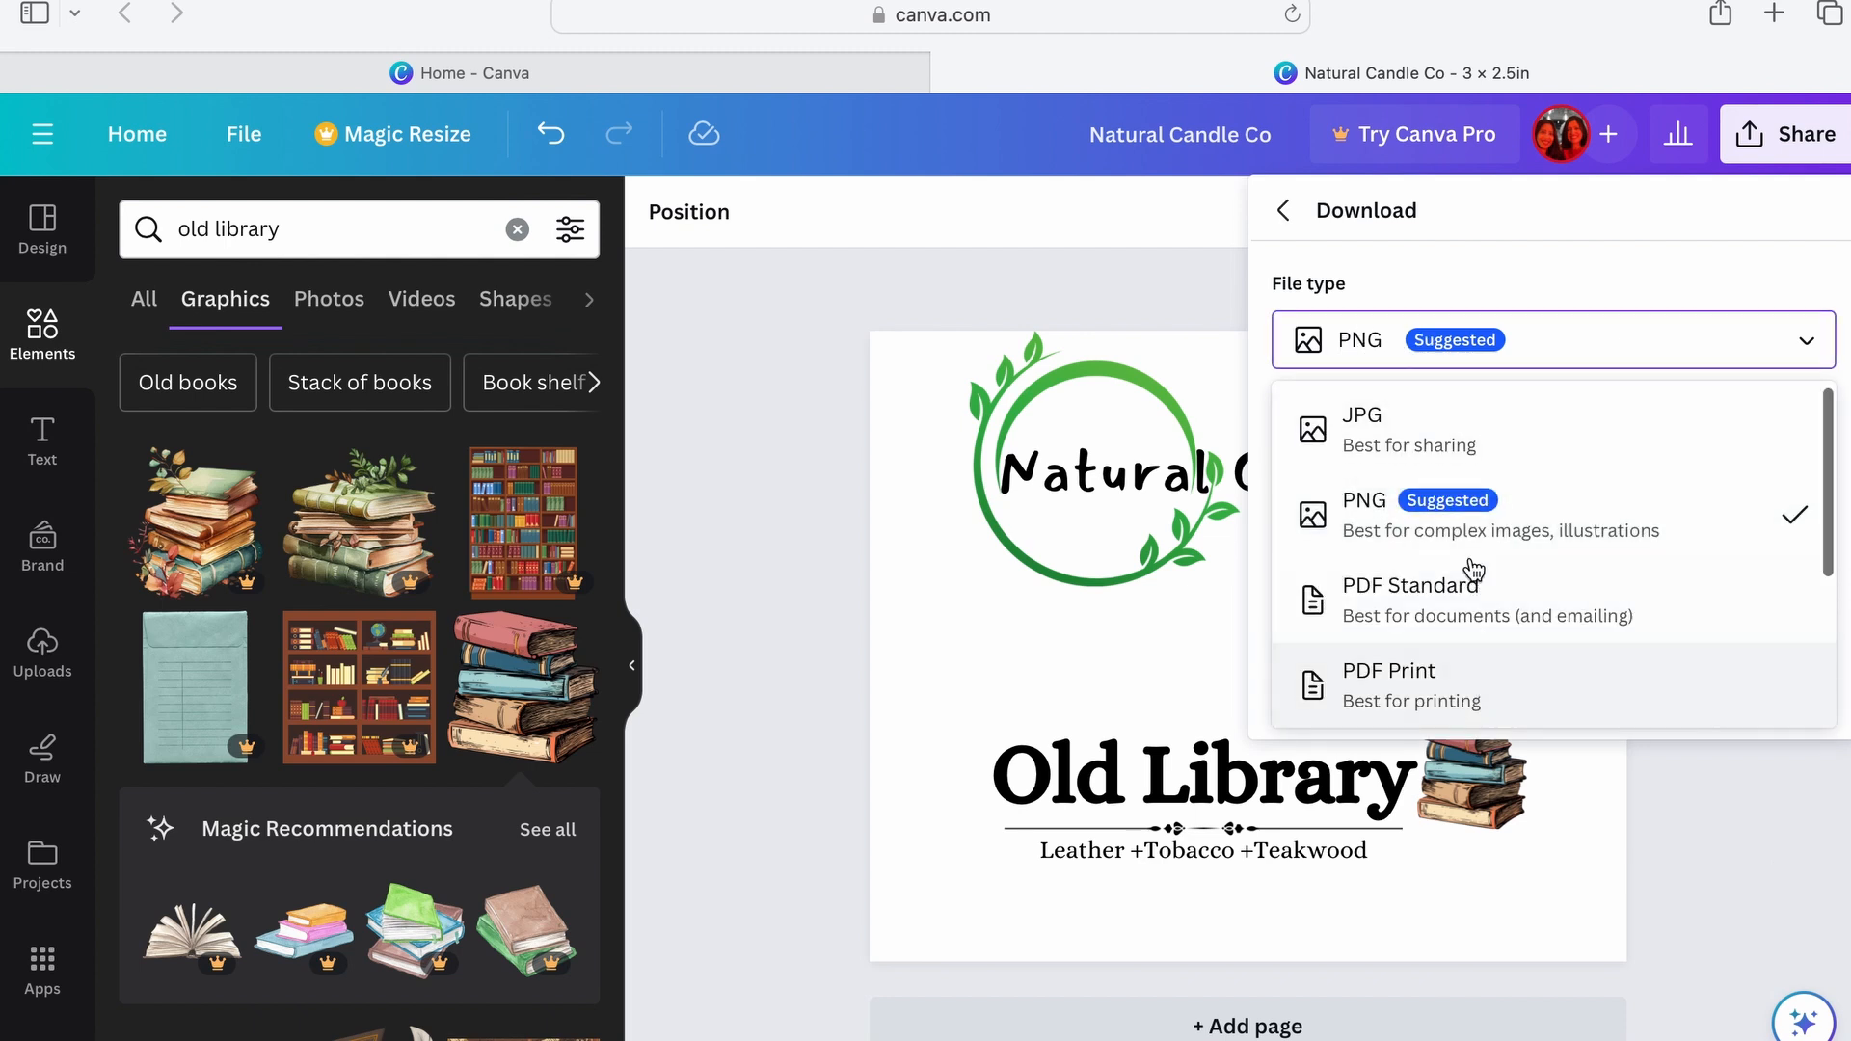
{"action": "left_click", "coordinate": [1411, 518]}
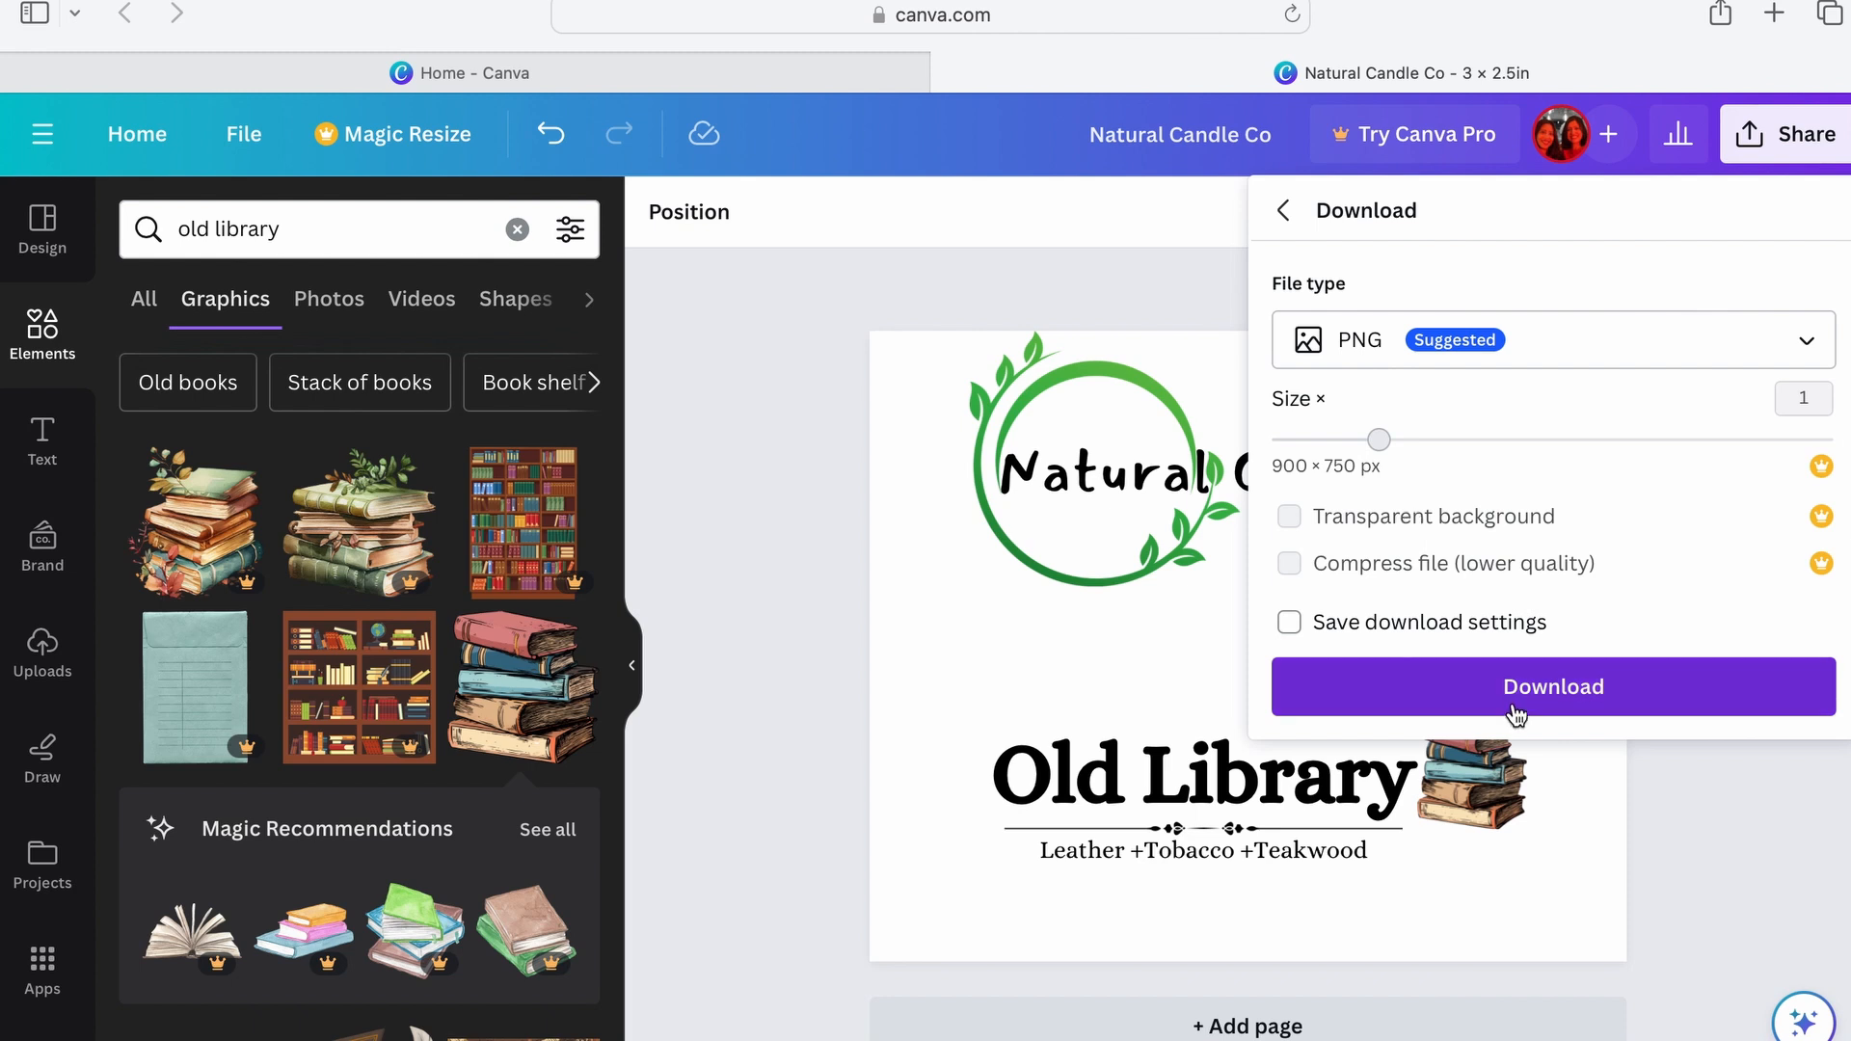
{"action": "left_click", "coordinate": [1458, 688]}
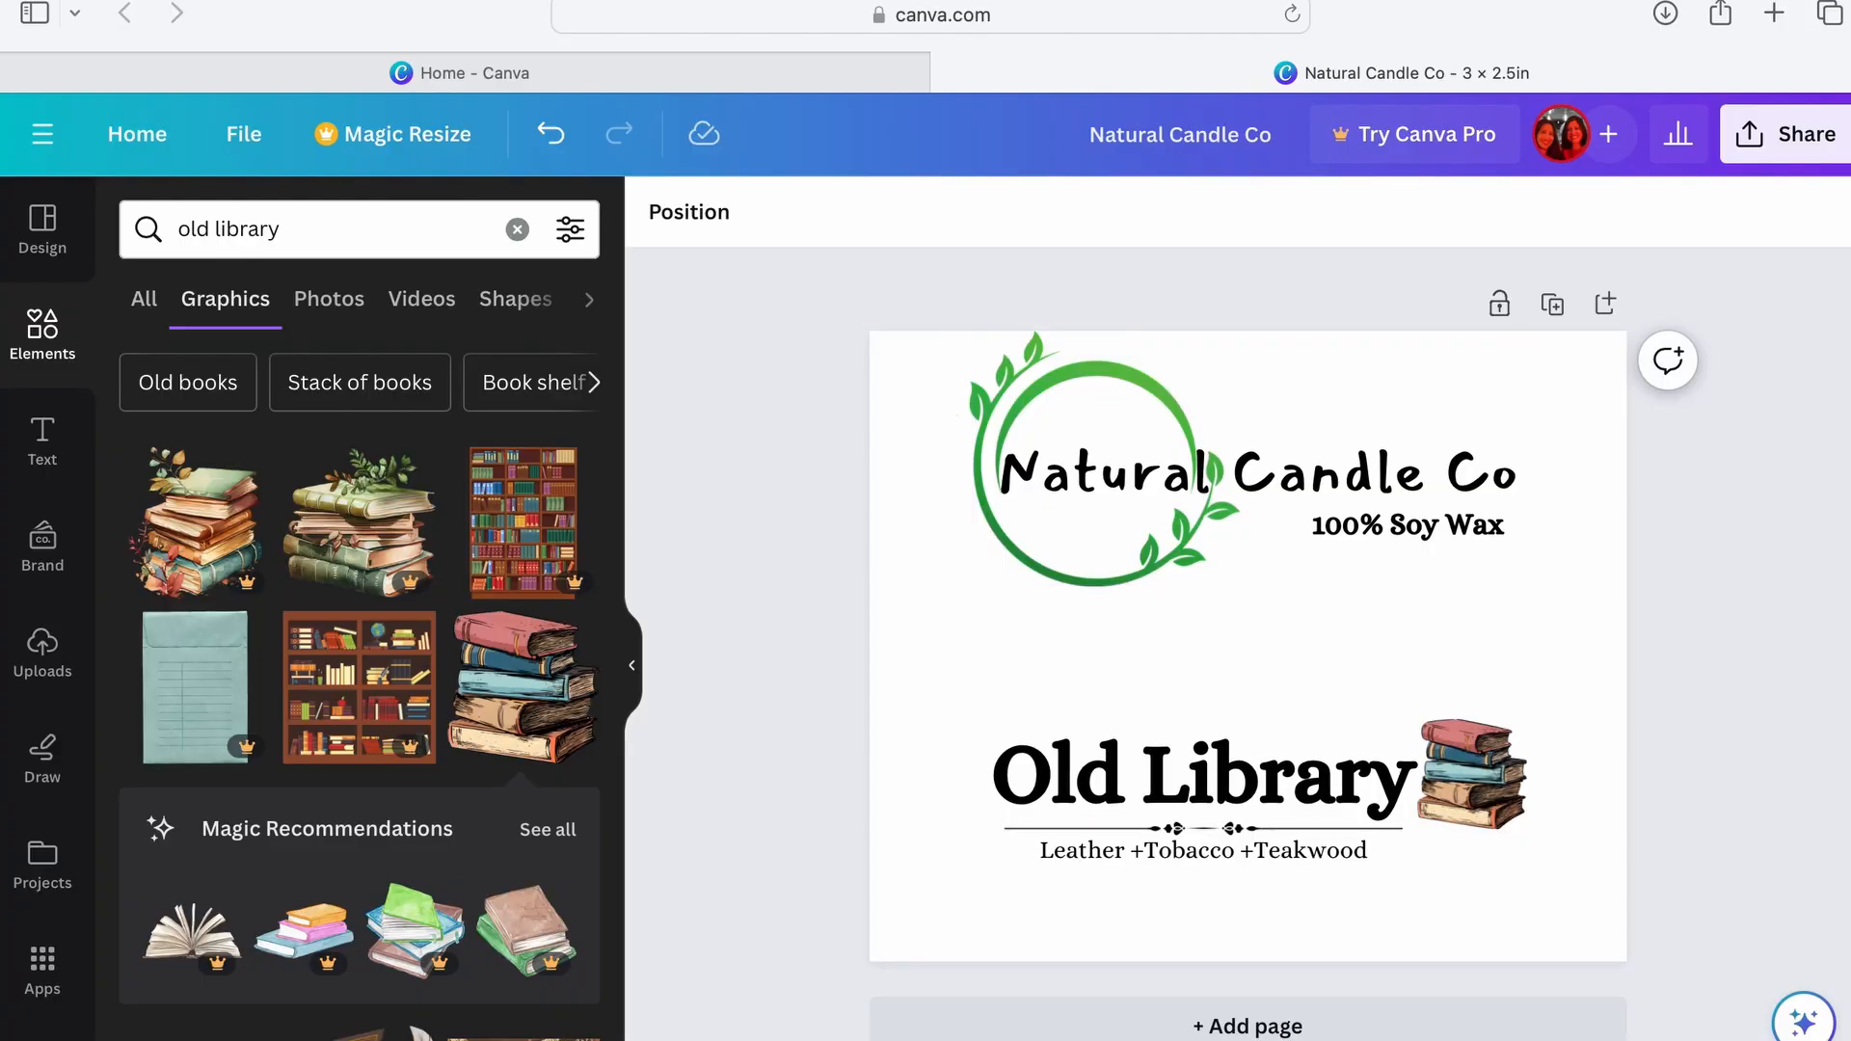
Step: Open the onlinelabels.com website in a new browser tab
{"action": "left_click", "coordinate": [1825, 52]}
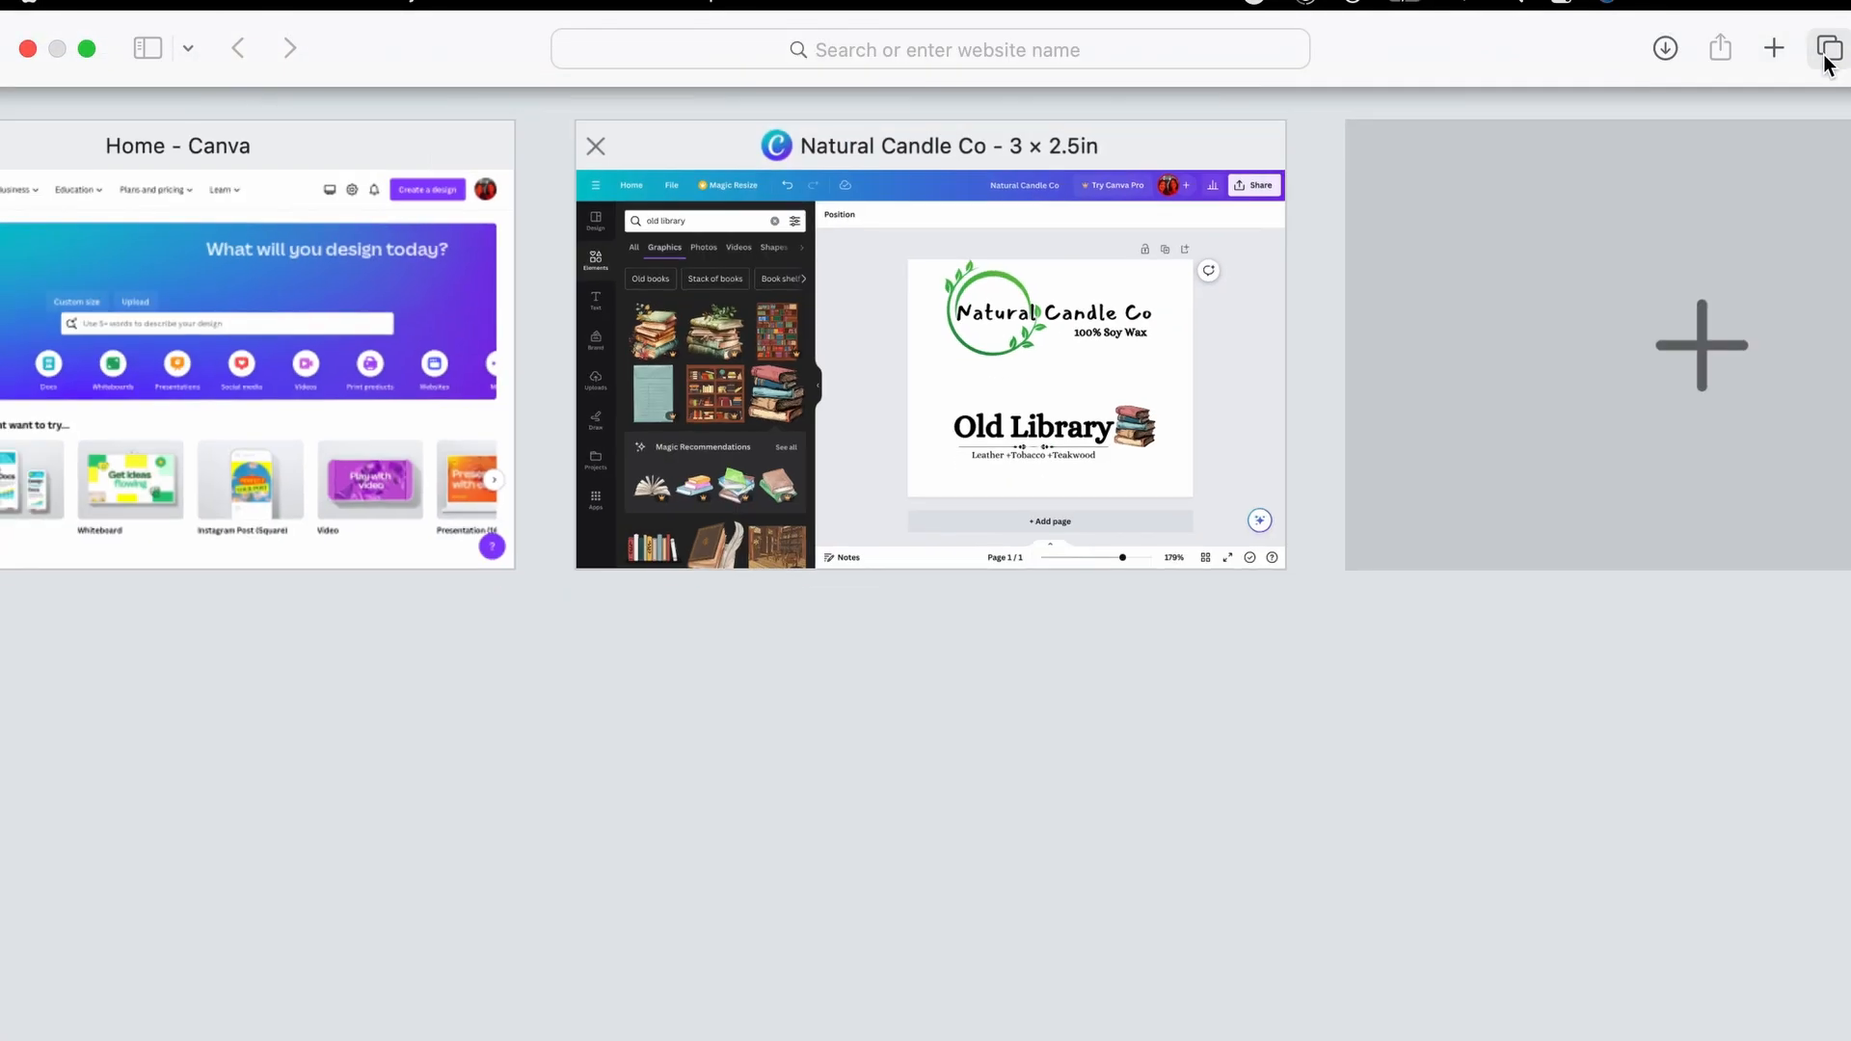
{"action": "left_click", "coordinate": [1562, 285]}
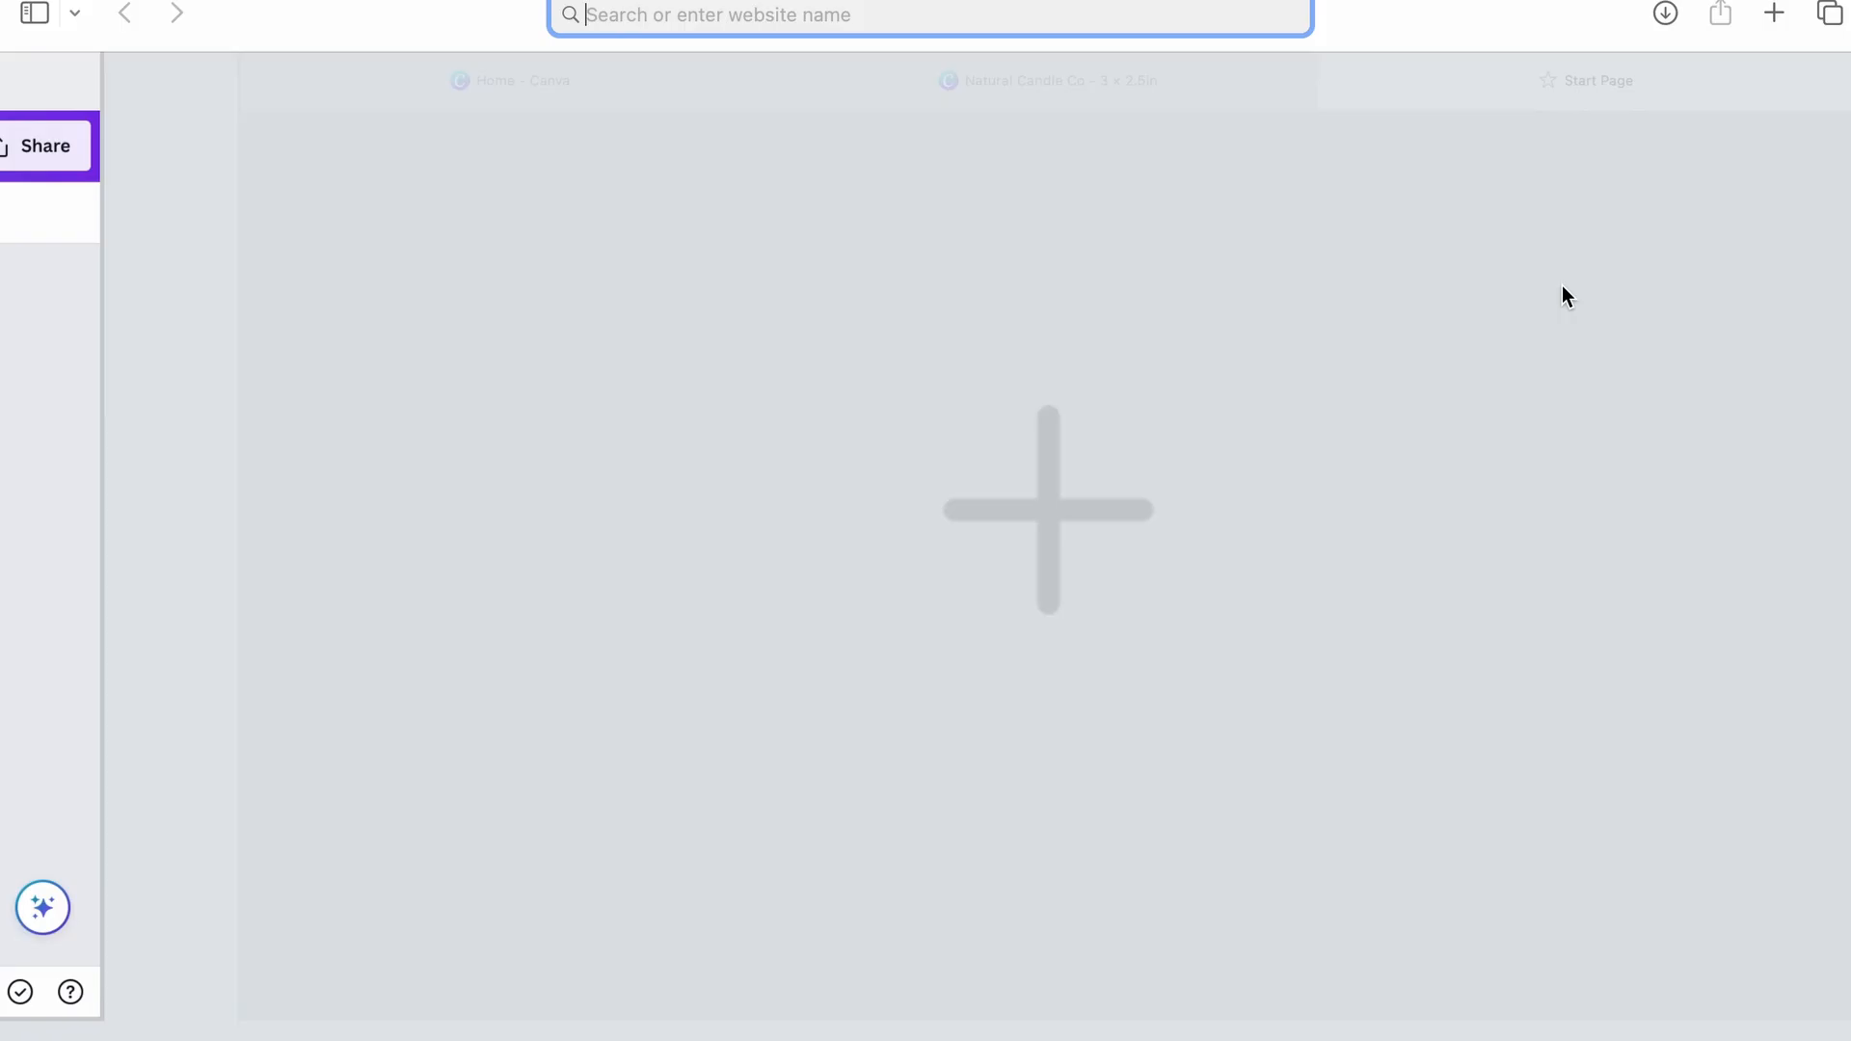
{"action": "type", "text": "onl"}
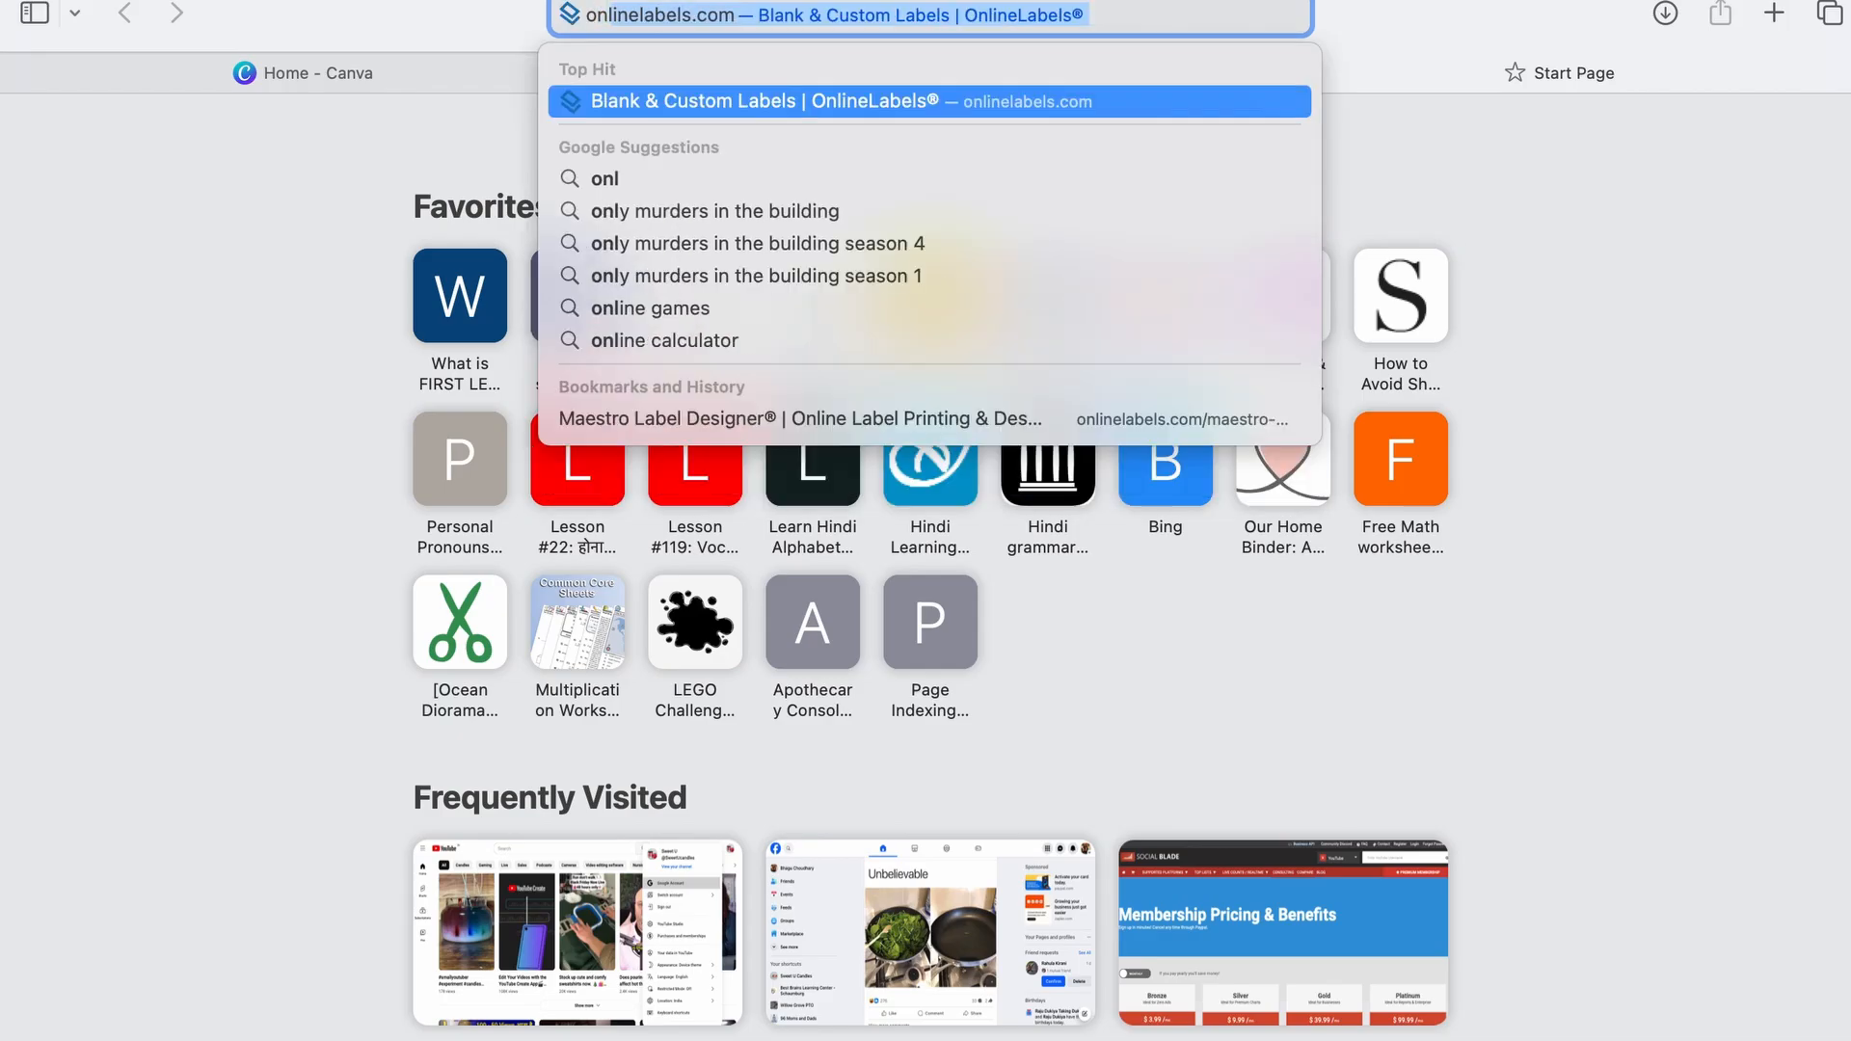
{"action": "key", "text": "Return"}
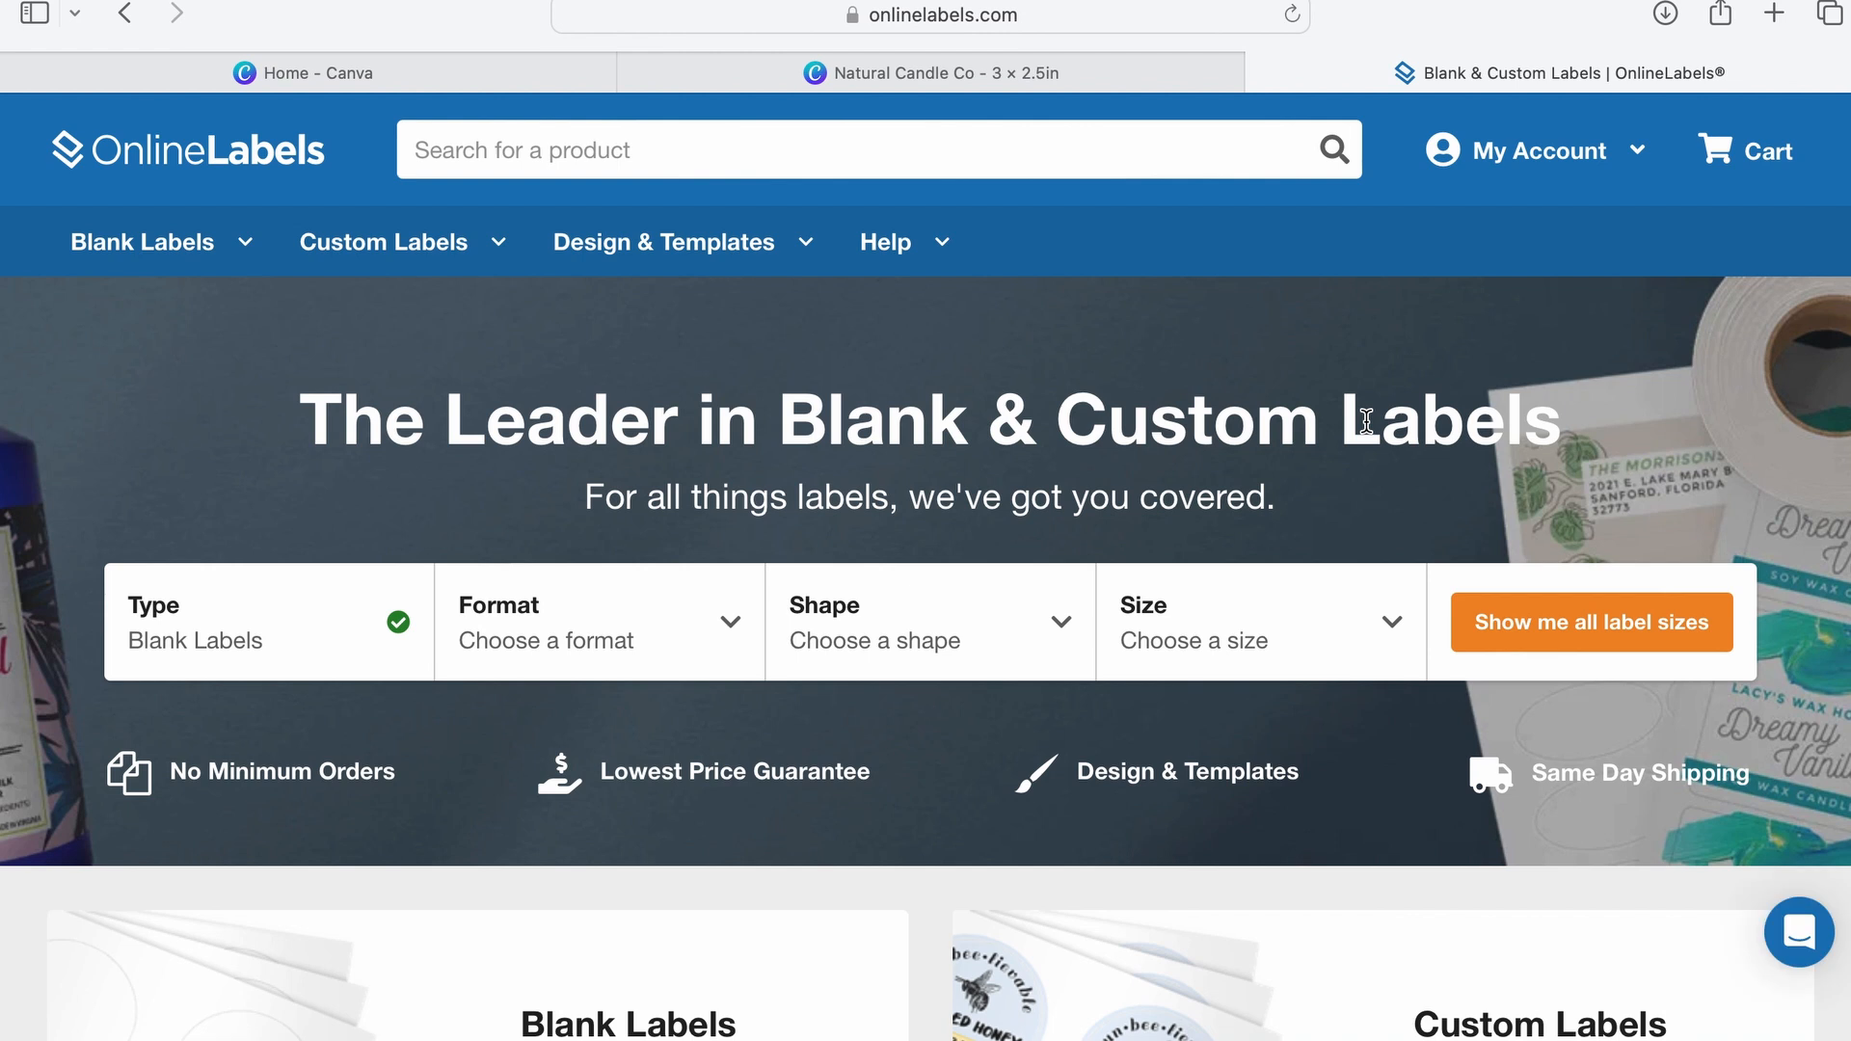
Step: Find the Maestro Label Designer page on the OnlineLabels site and start designing with it
{"action": "scroll", "coordinate": [1177, 611], "scroll_direction": "down", "scroll_amount": 5}
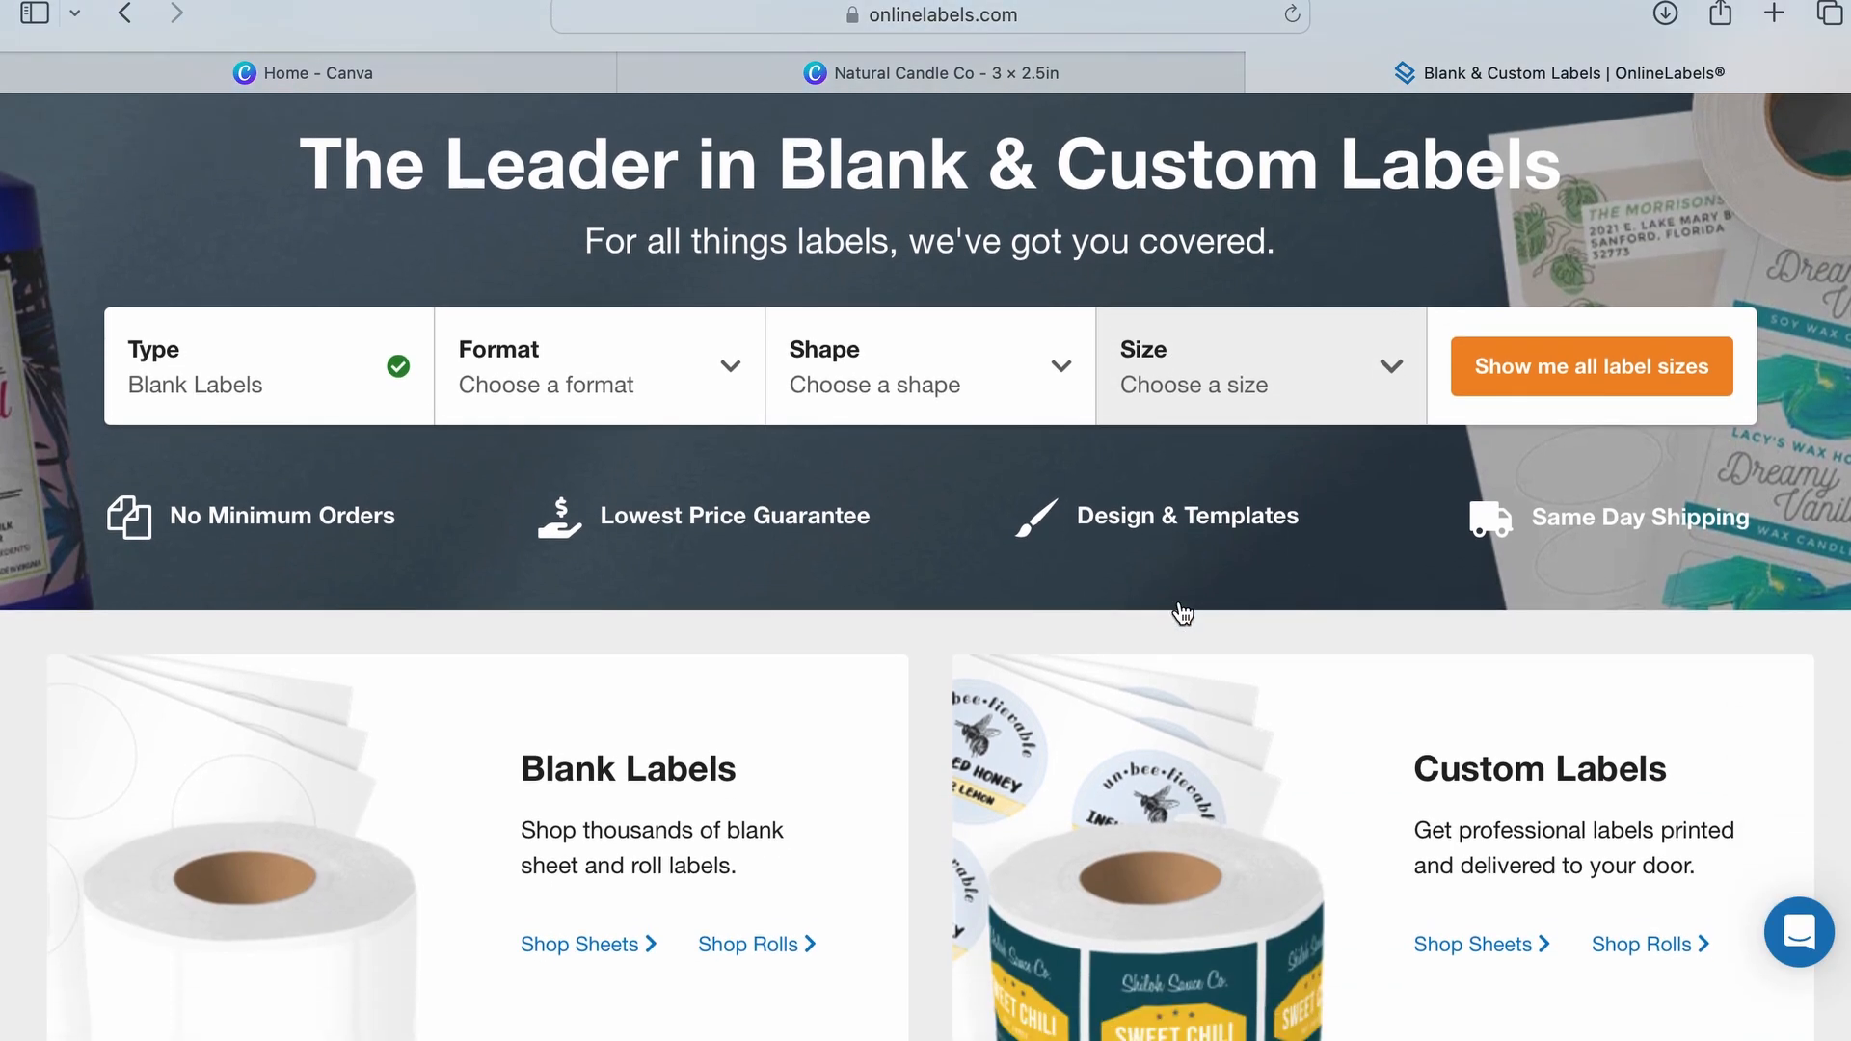
{"action": "scroll", "coordinate": [1180, 611], "scroll_direction": "down", "scroll_amount": 6}
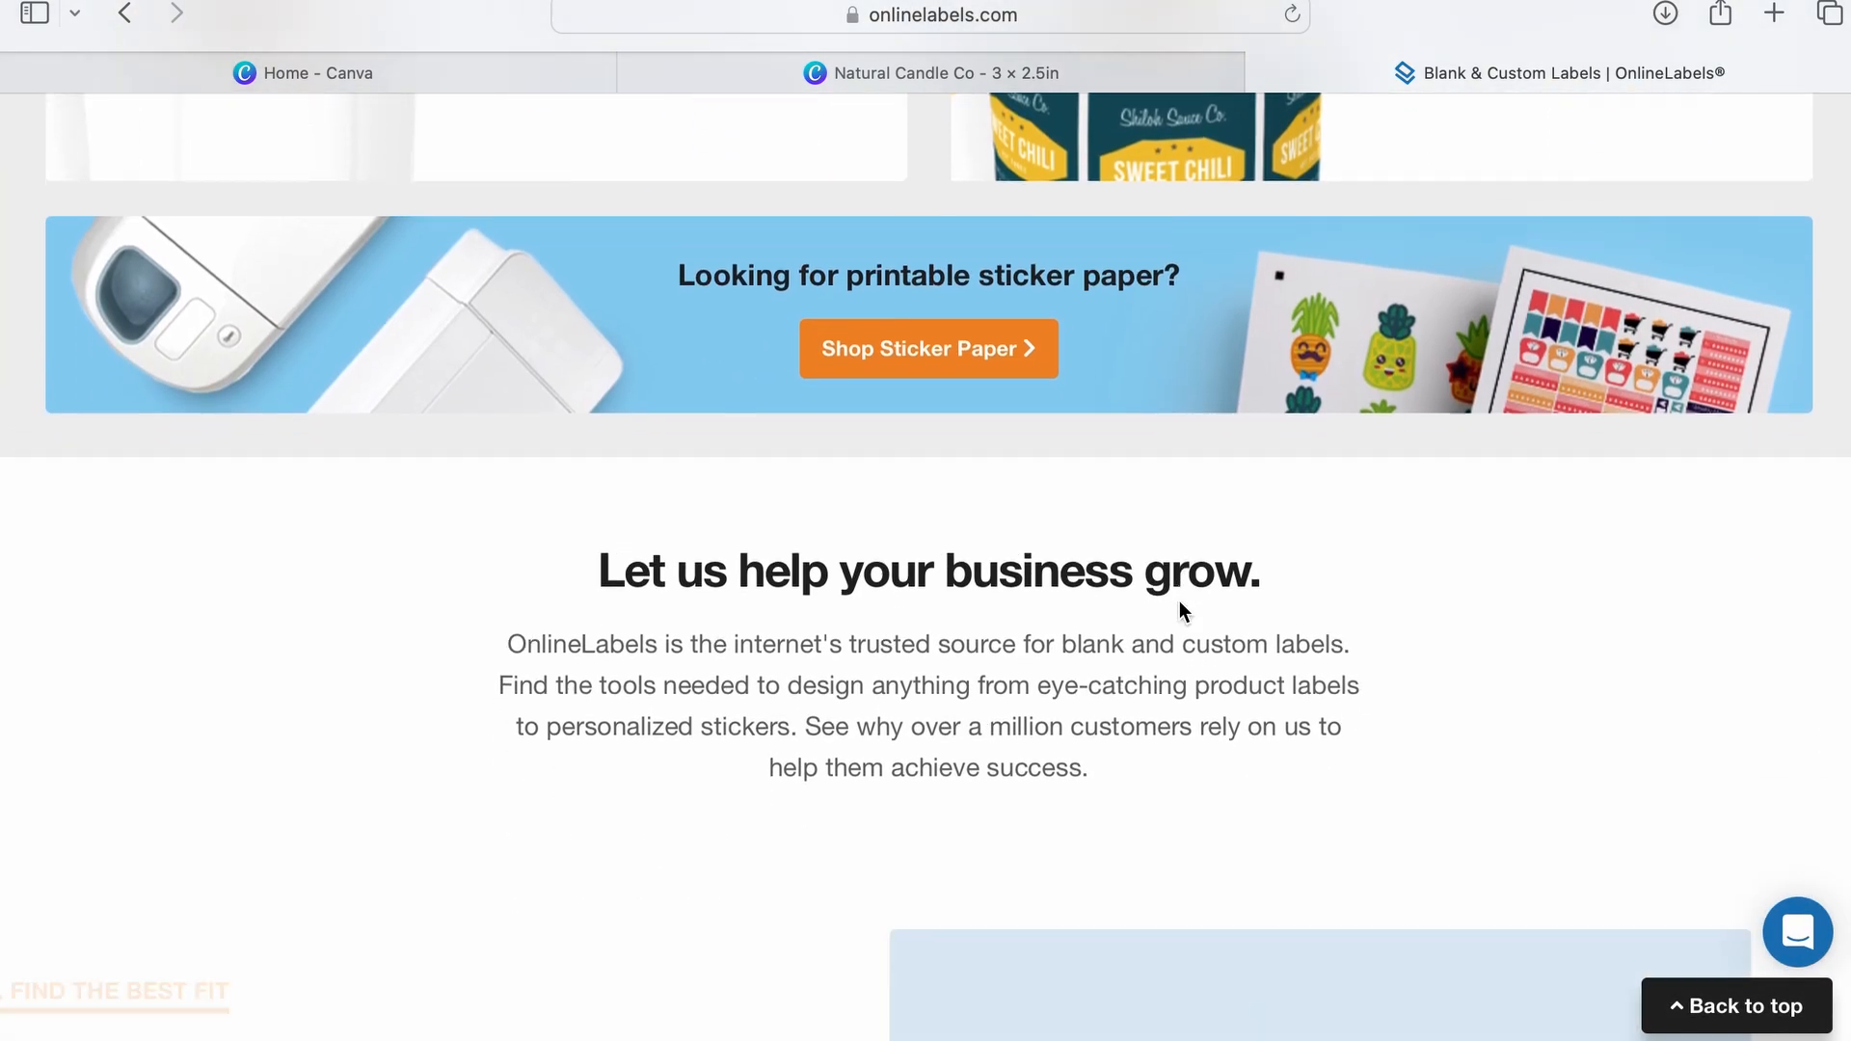
{"action": "scroll", "coordinate": [1182, 610], "scroll_direction": "down", "scroll_amount": 3}
{"action": "scroll", "coordinate": [1184, 612], "scroll_direction": "down", "scroll_amount": 6}
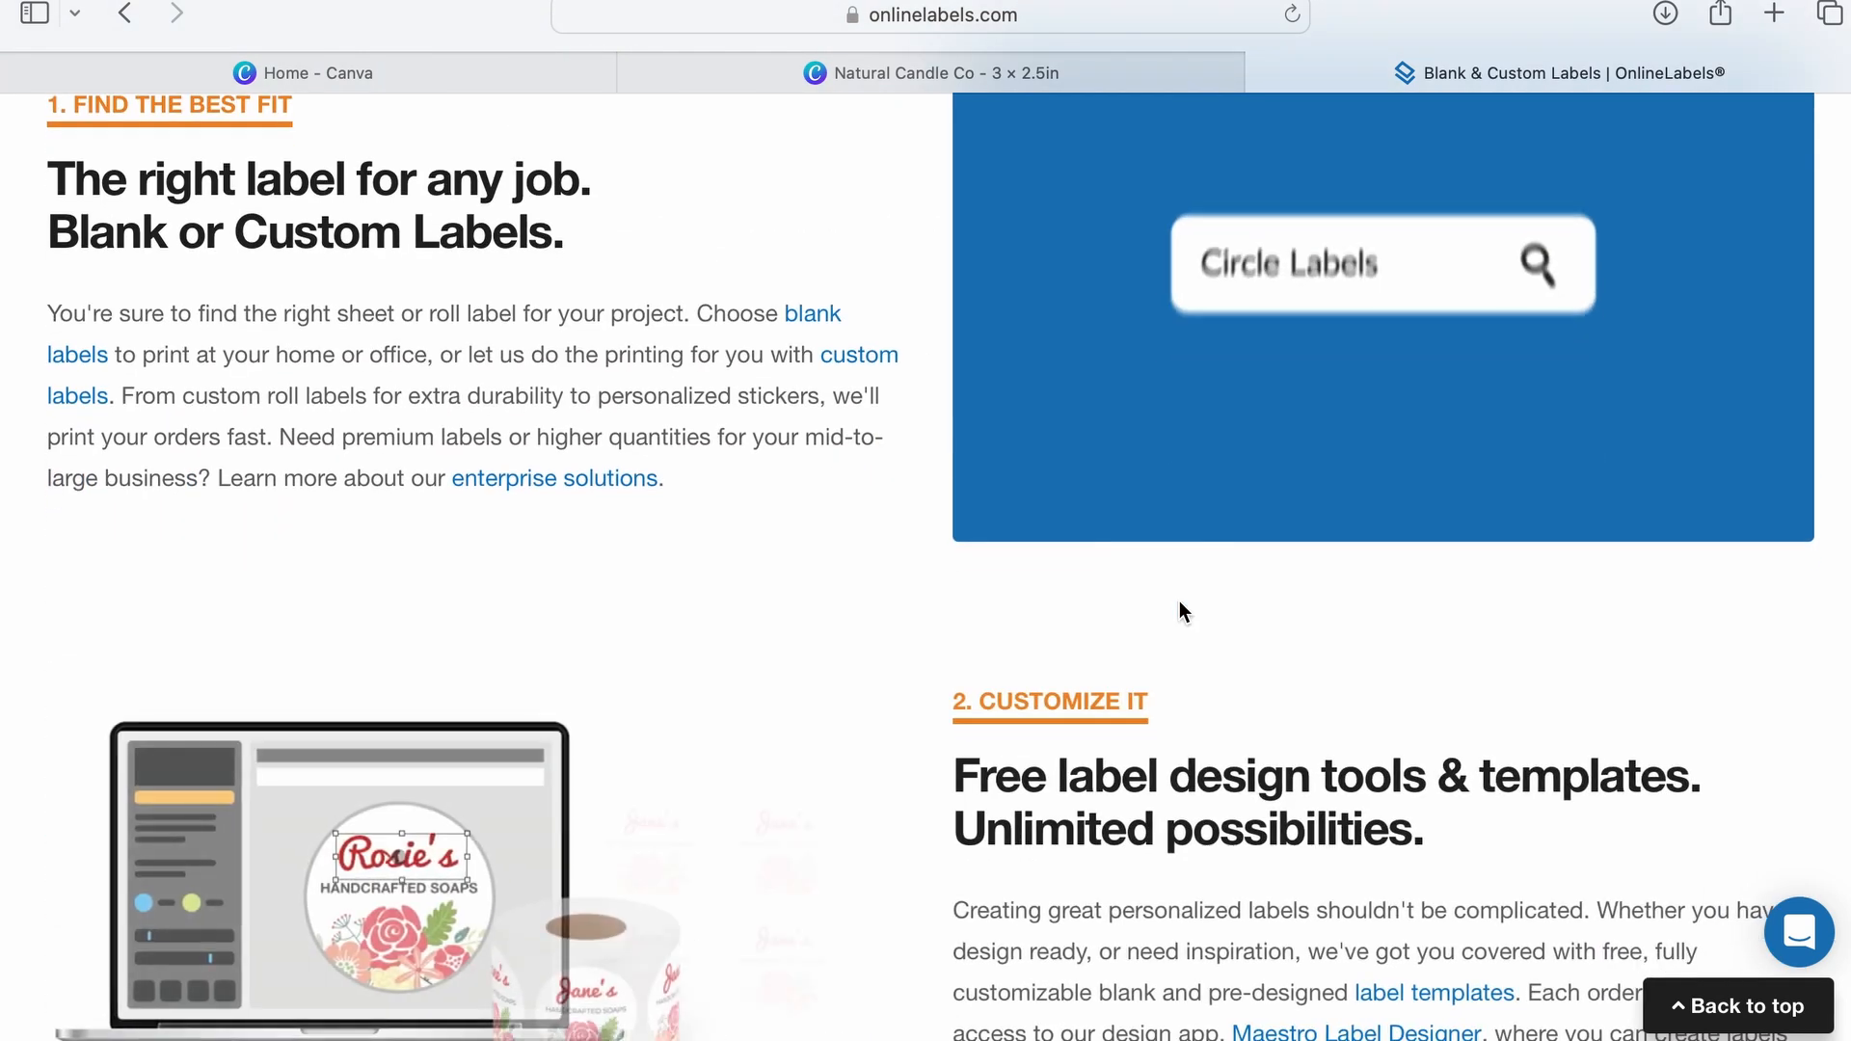
{"action": "scroll", "coordinate": [1184, 611], "scroll_direction": "down", "scroll_amount": 3}
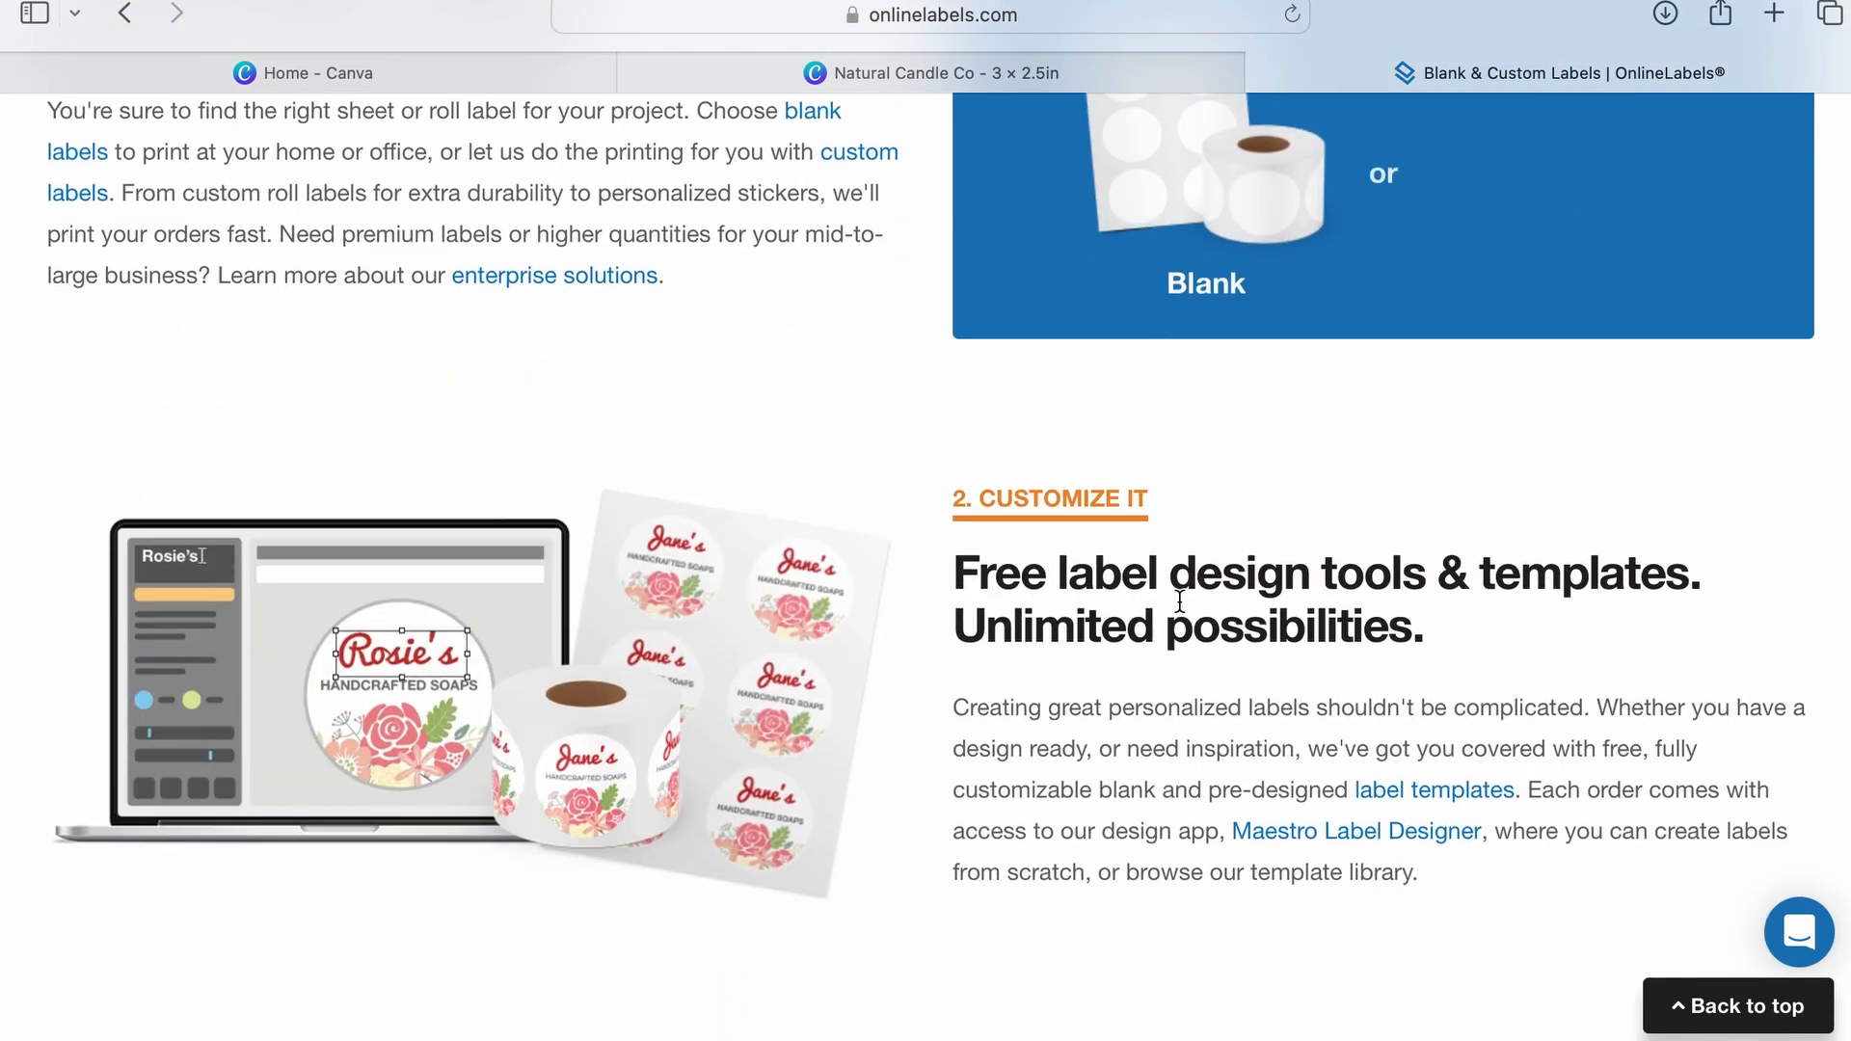
{"action": "left_click", "coordinate": [1360, 842]}
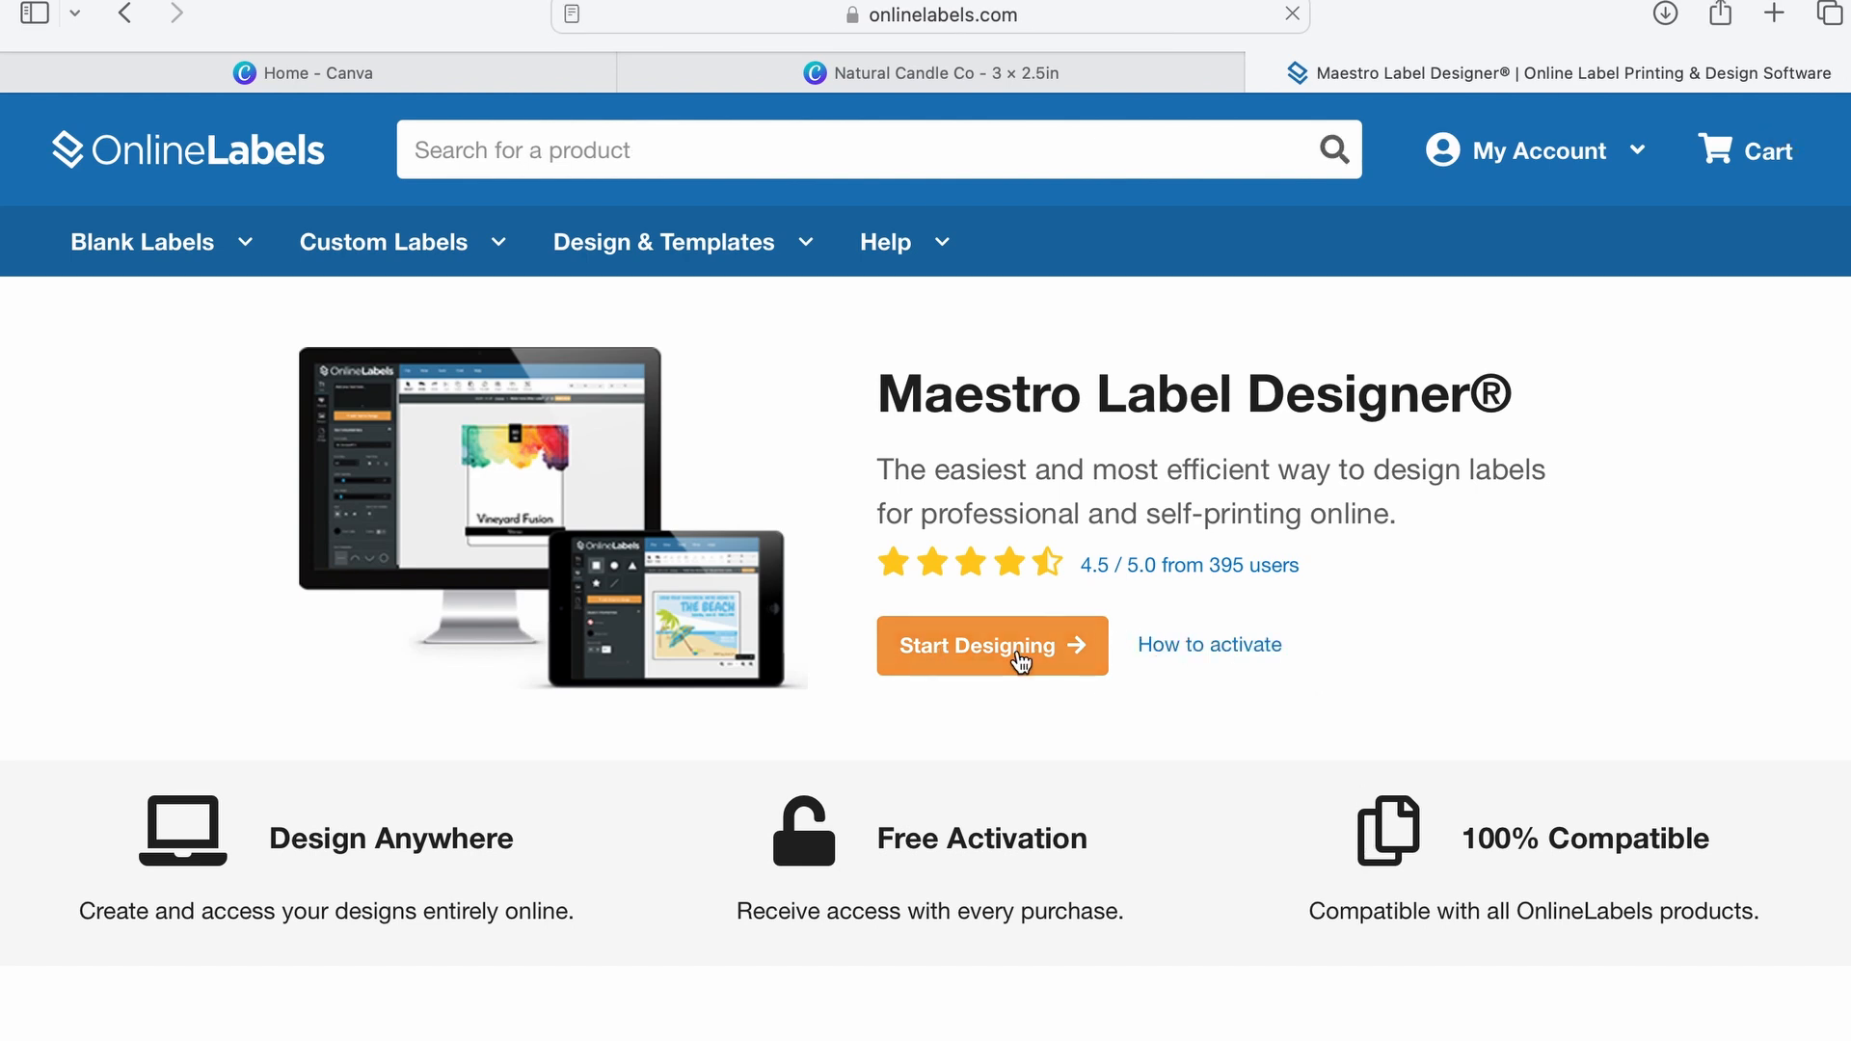
{"action": "left_click", "coordinate": [1020, 661]}
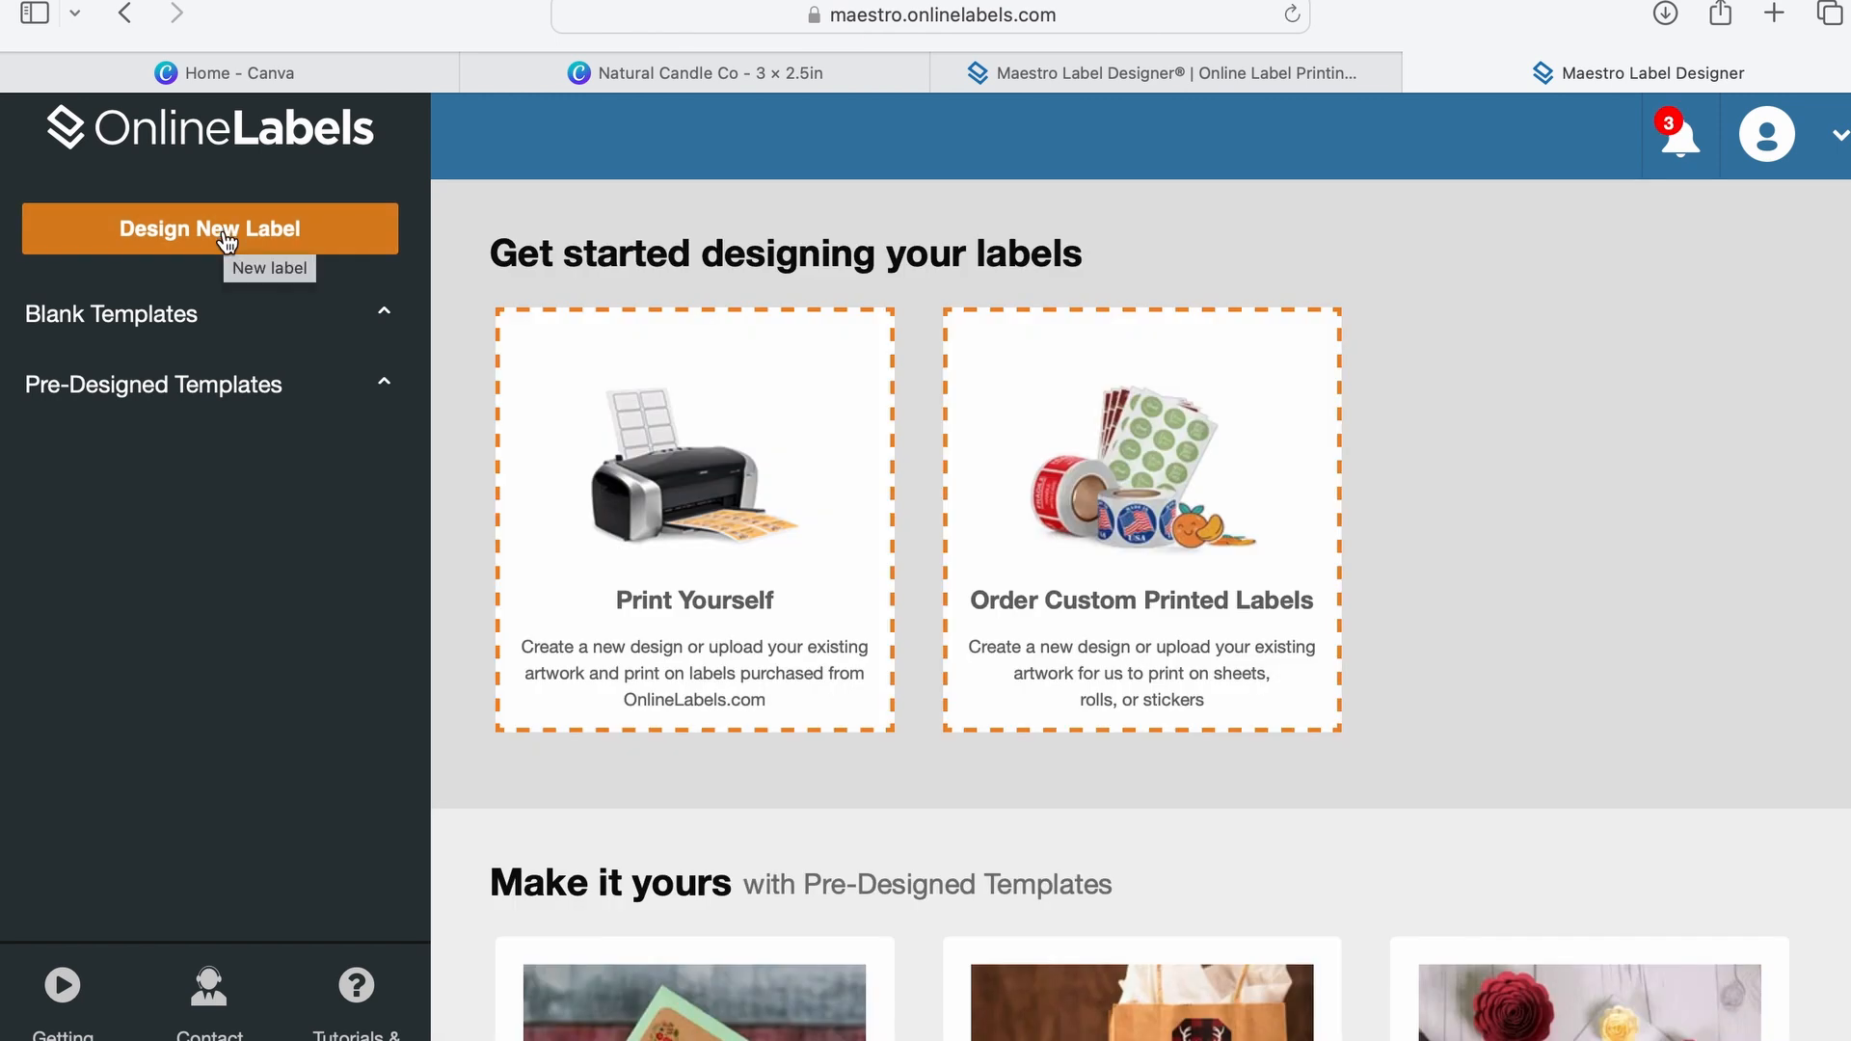
Step: Filter the blank templates by a size of 3 × 2.5 inches and open the OL3089 sheet template
{"action": "left_click", "coordinate": [193, 311]}
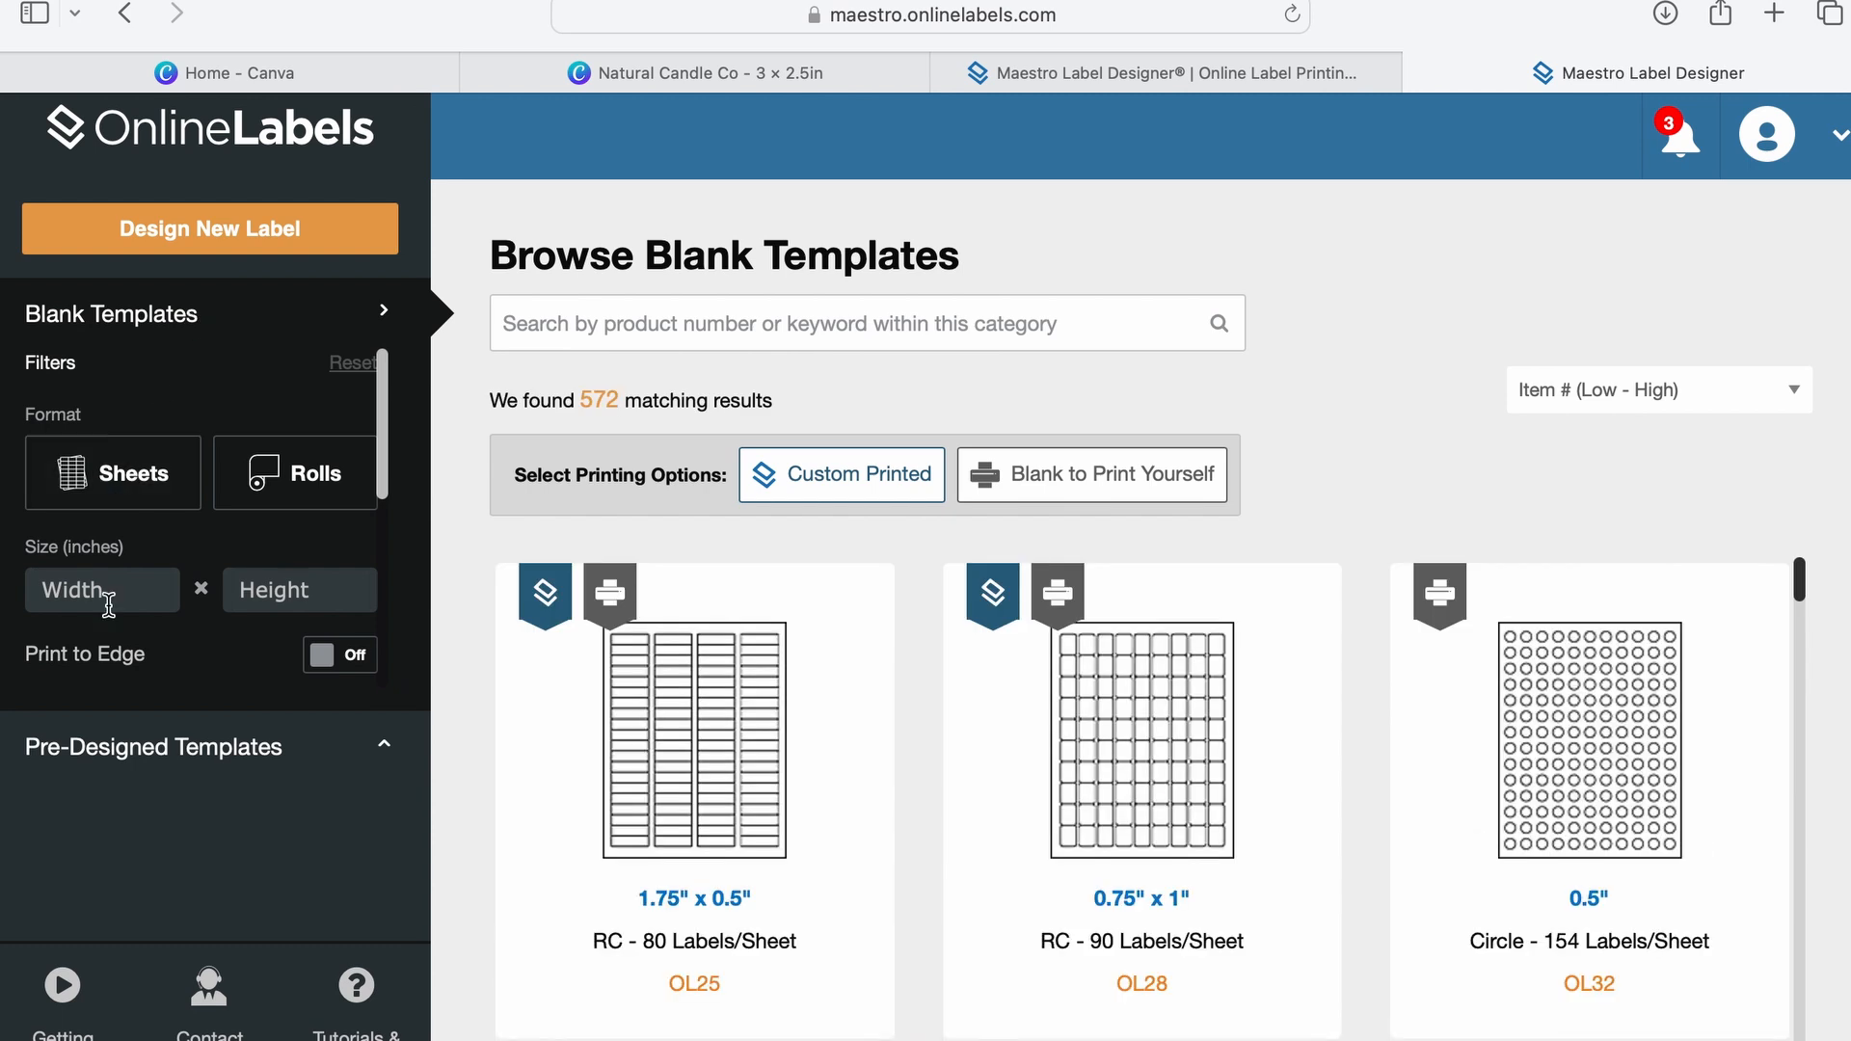
{"action": "left_click", "coordinate": [113, 604]}
{"action": "type", "text": "3"}
{"action": "left_click", "coordinate": [278, 597]}
{"action": "type", "text": "2.5"}
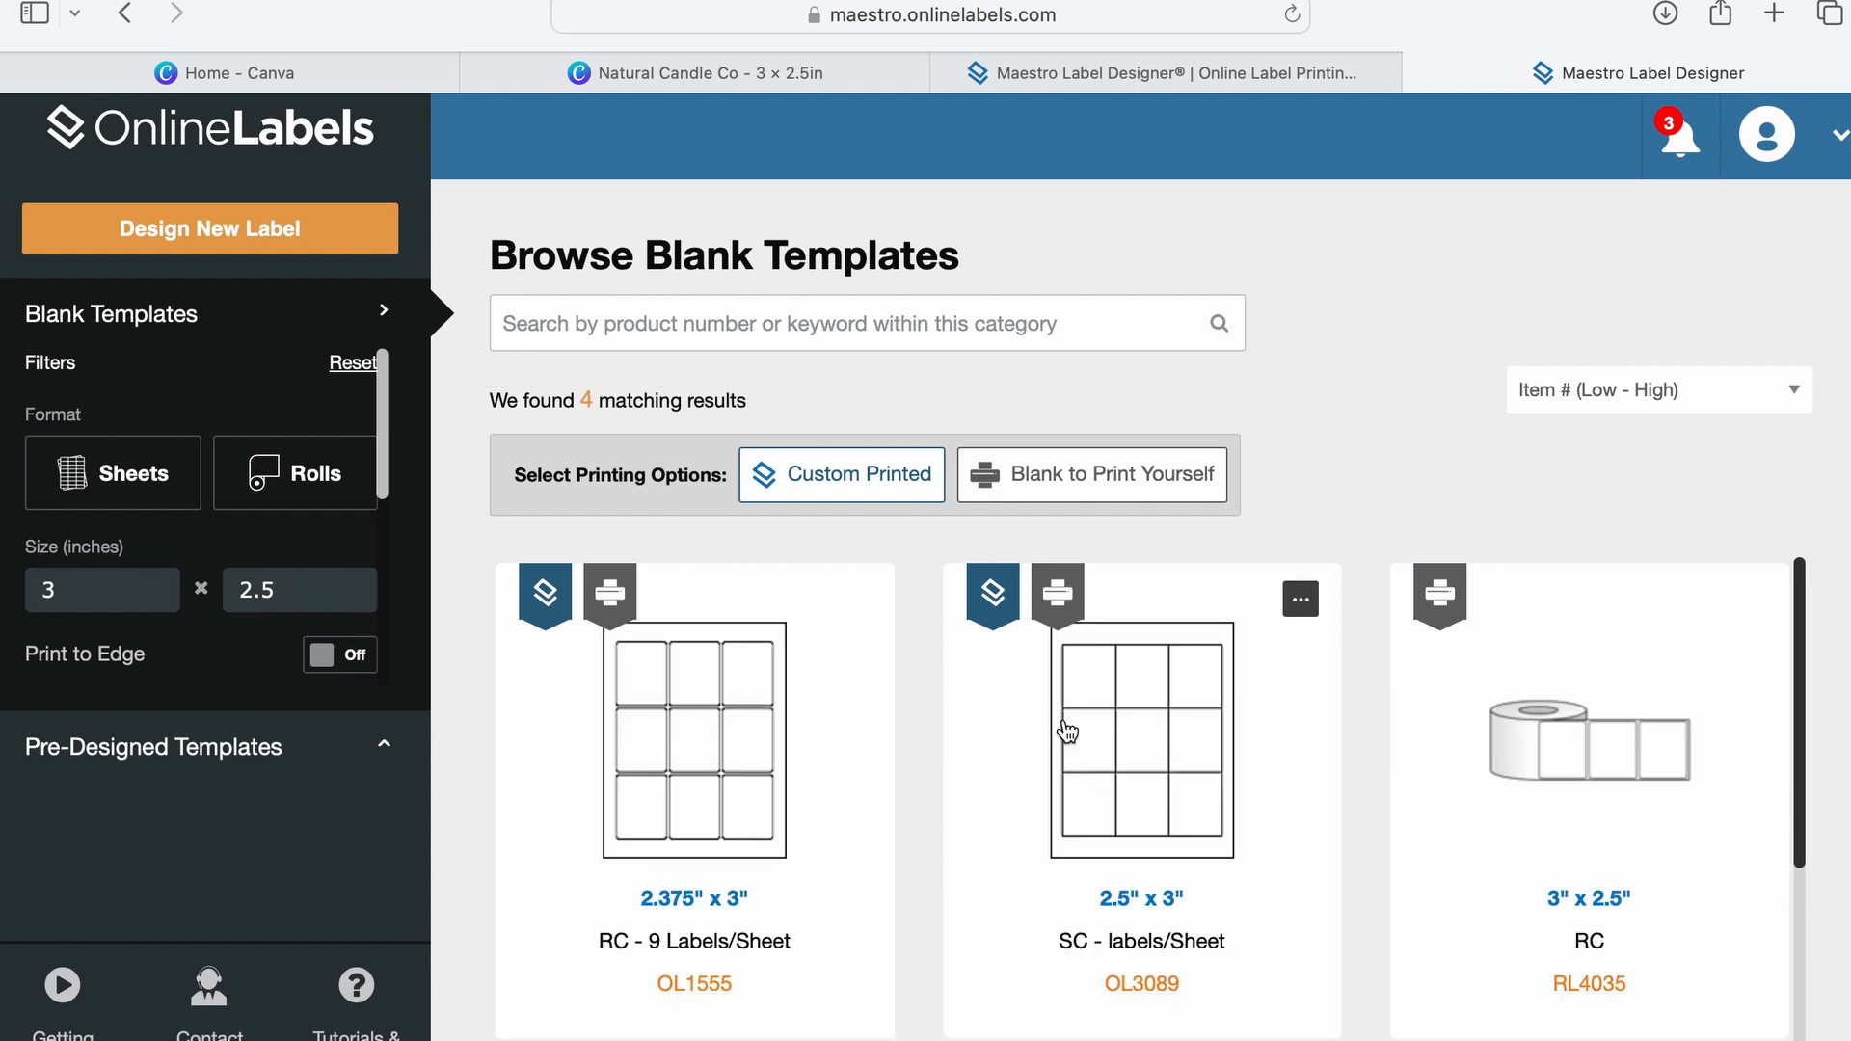
{"action": "left_click", "coordinate": [1124, 756]}
Step: Upload Natural Candle Co.png from the Downloads folder to the label designer's uploaded images
{"action": "left_click", "coordinate": [9, 458]}
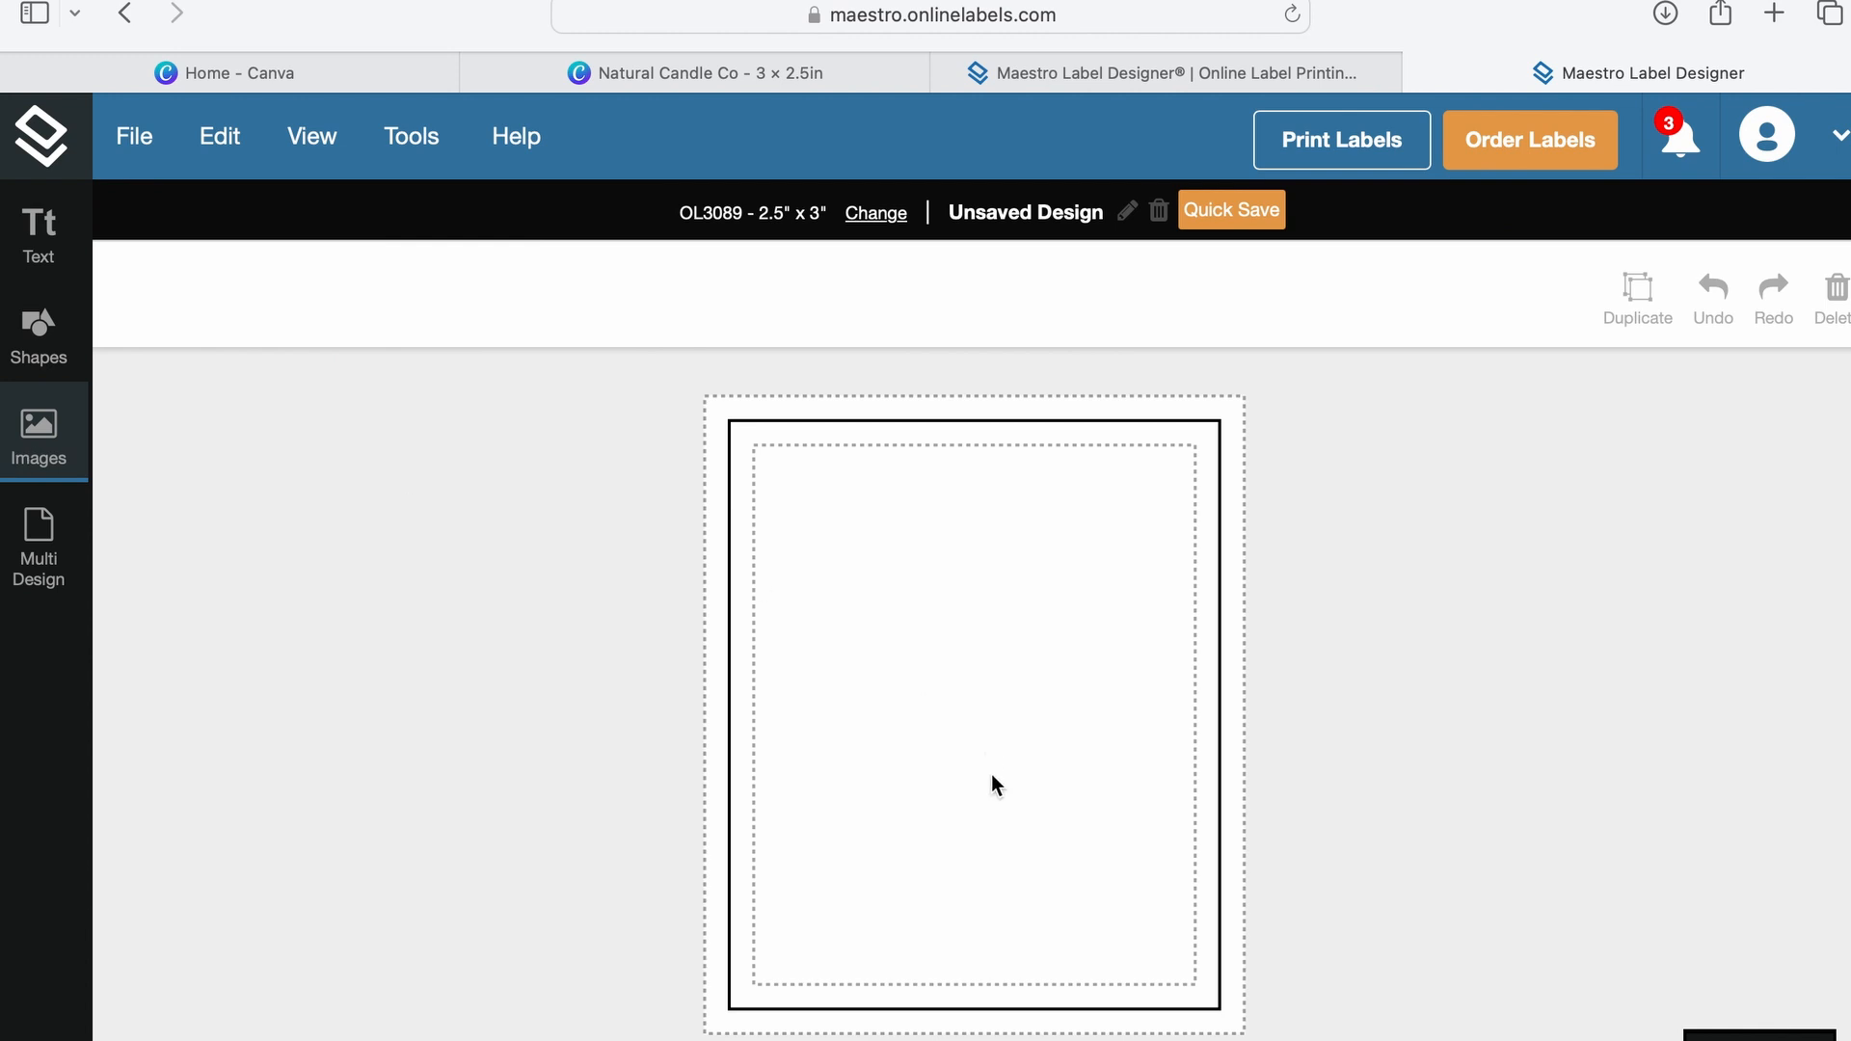
{"action": "scroll", "coordinate": [948, 853], "scroll_direction": "down", "scroll_amount": 1}
{"action": "left_click", "coordinate": [35, 477]}
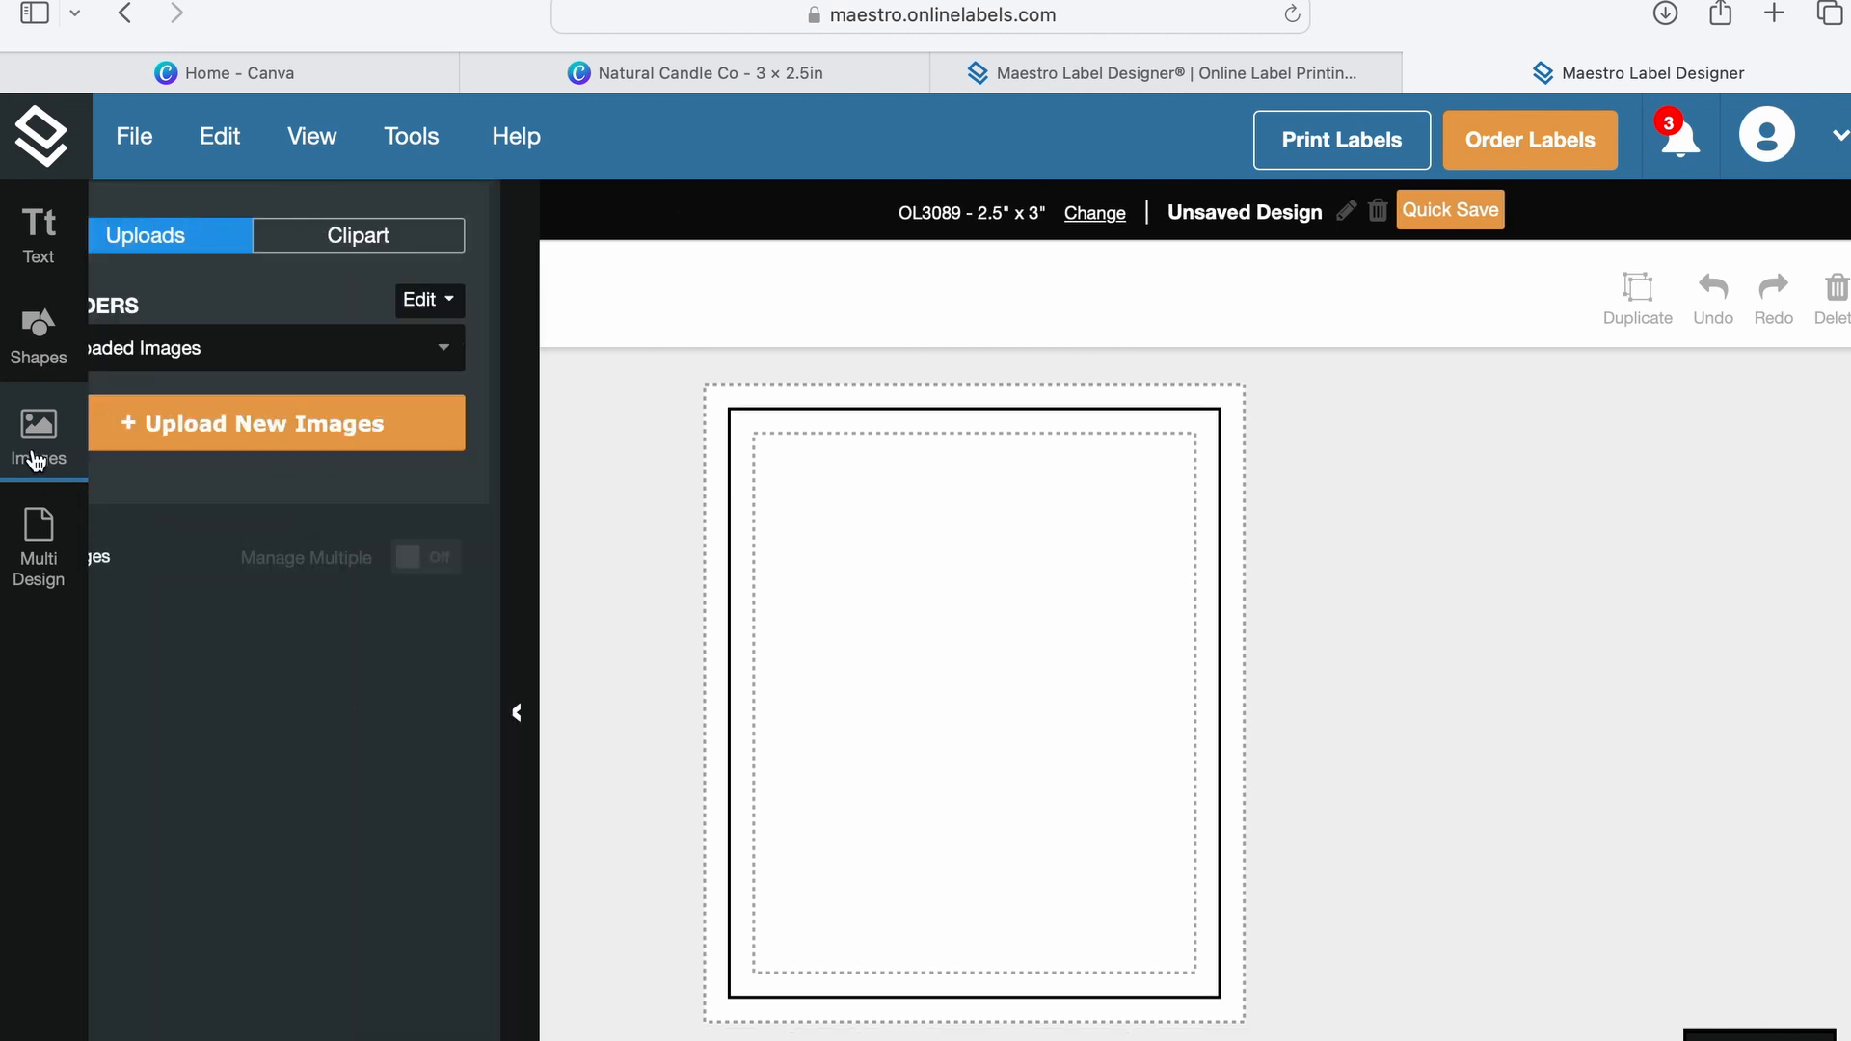
{"action": "left_click", "coordinate": [225, 453]}
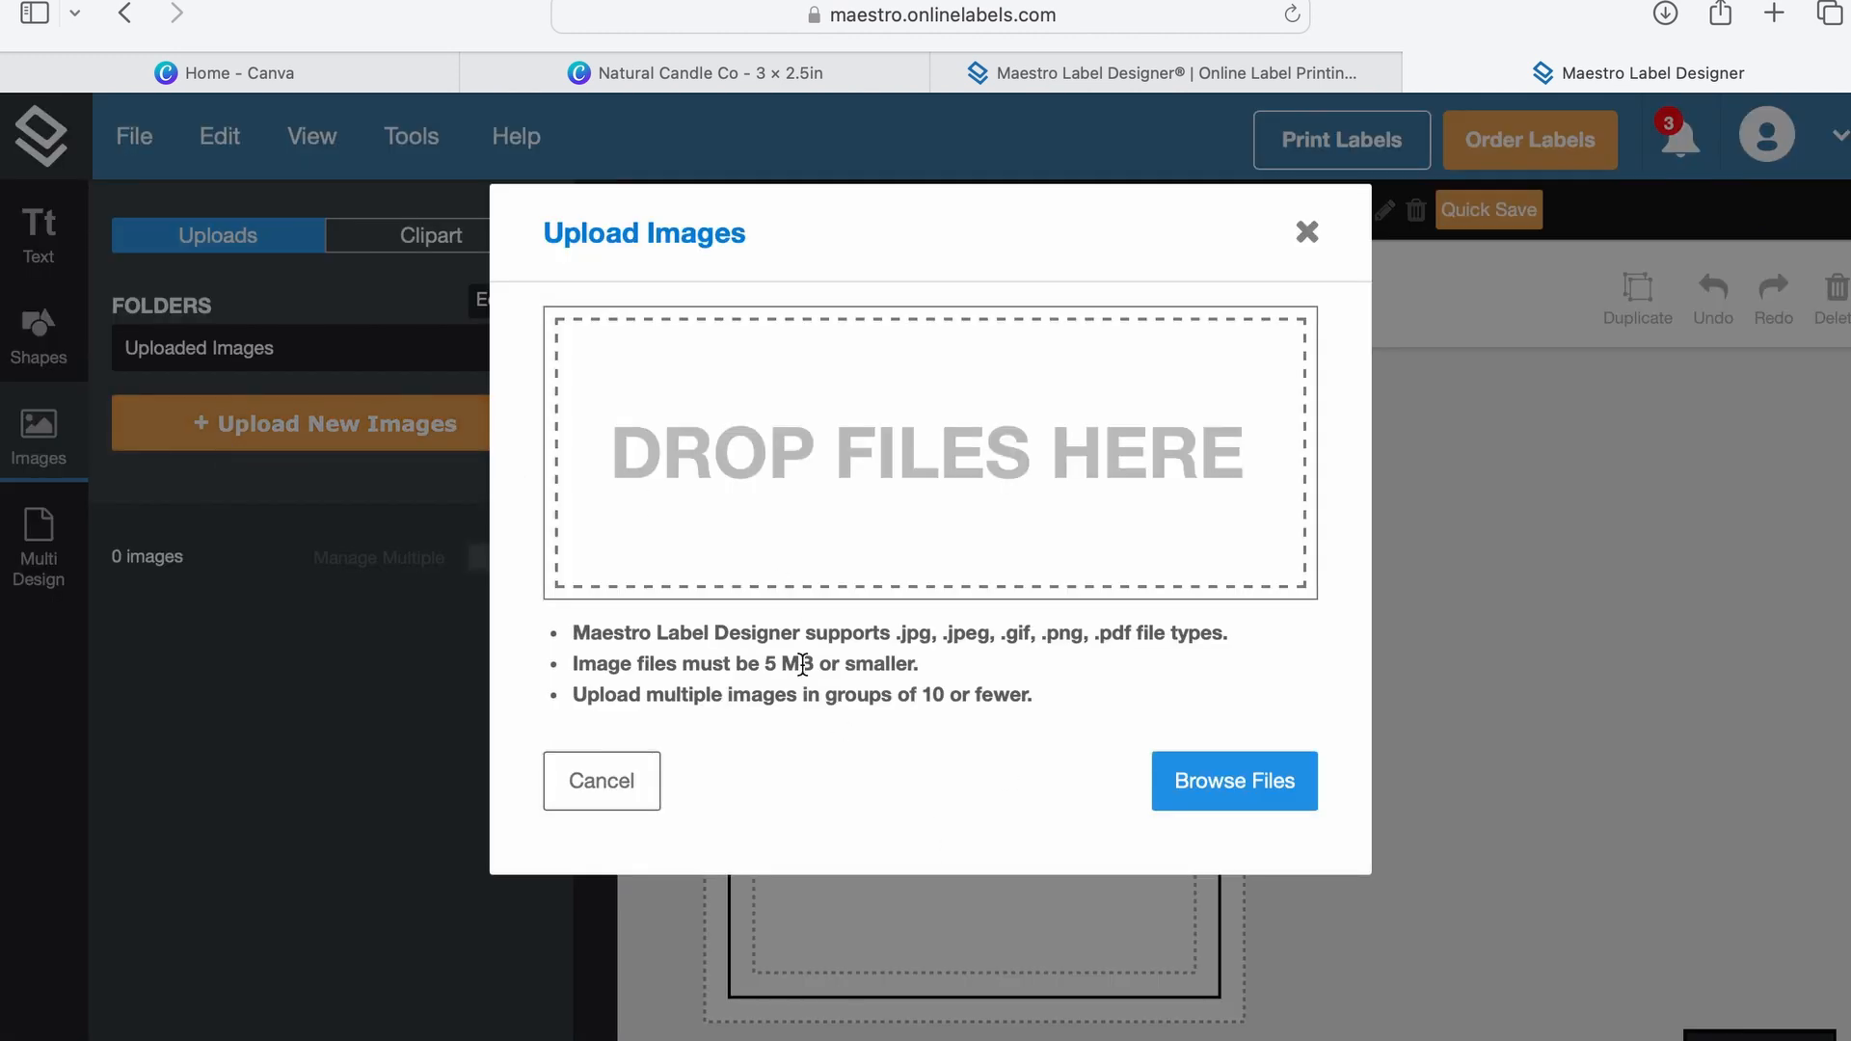
{"action": "key", "text": "super+Tab"}
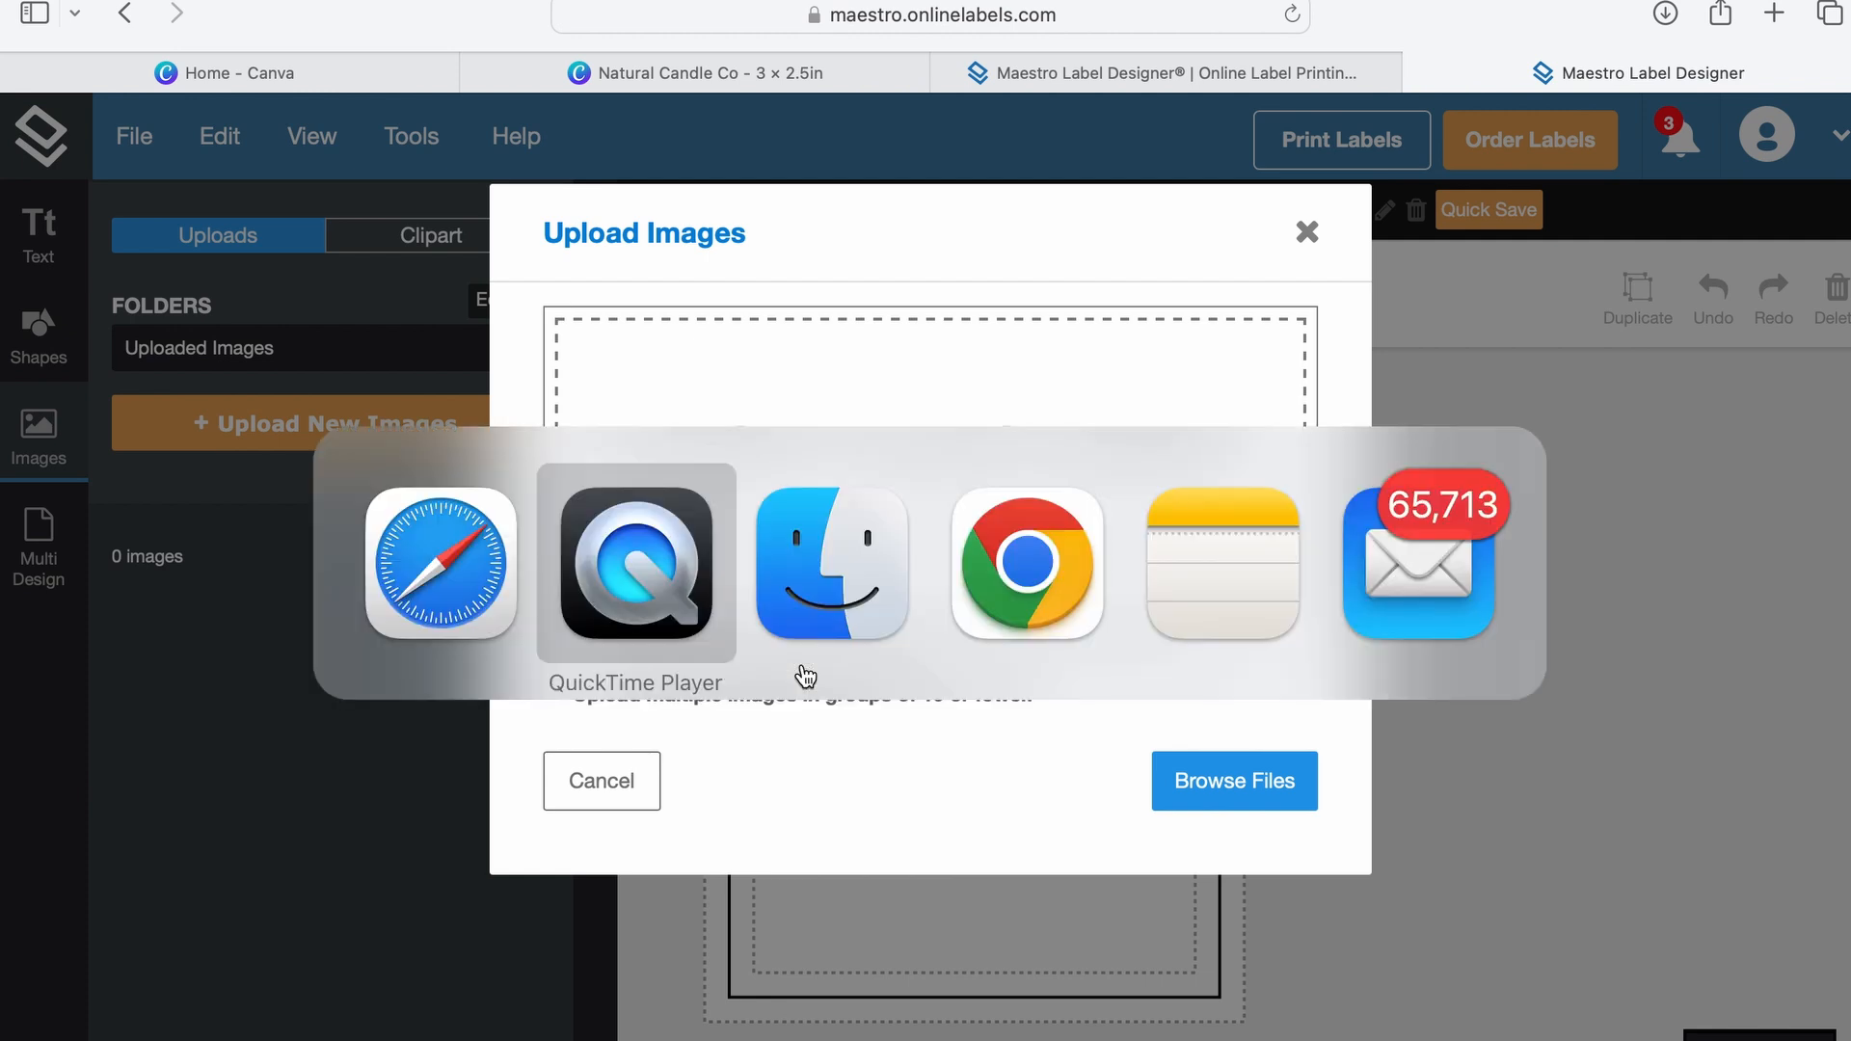
{"action": "key", "text": "super+Tab"}
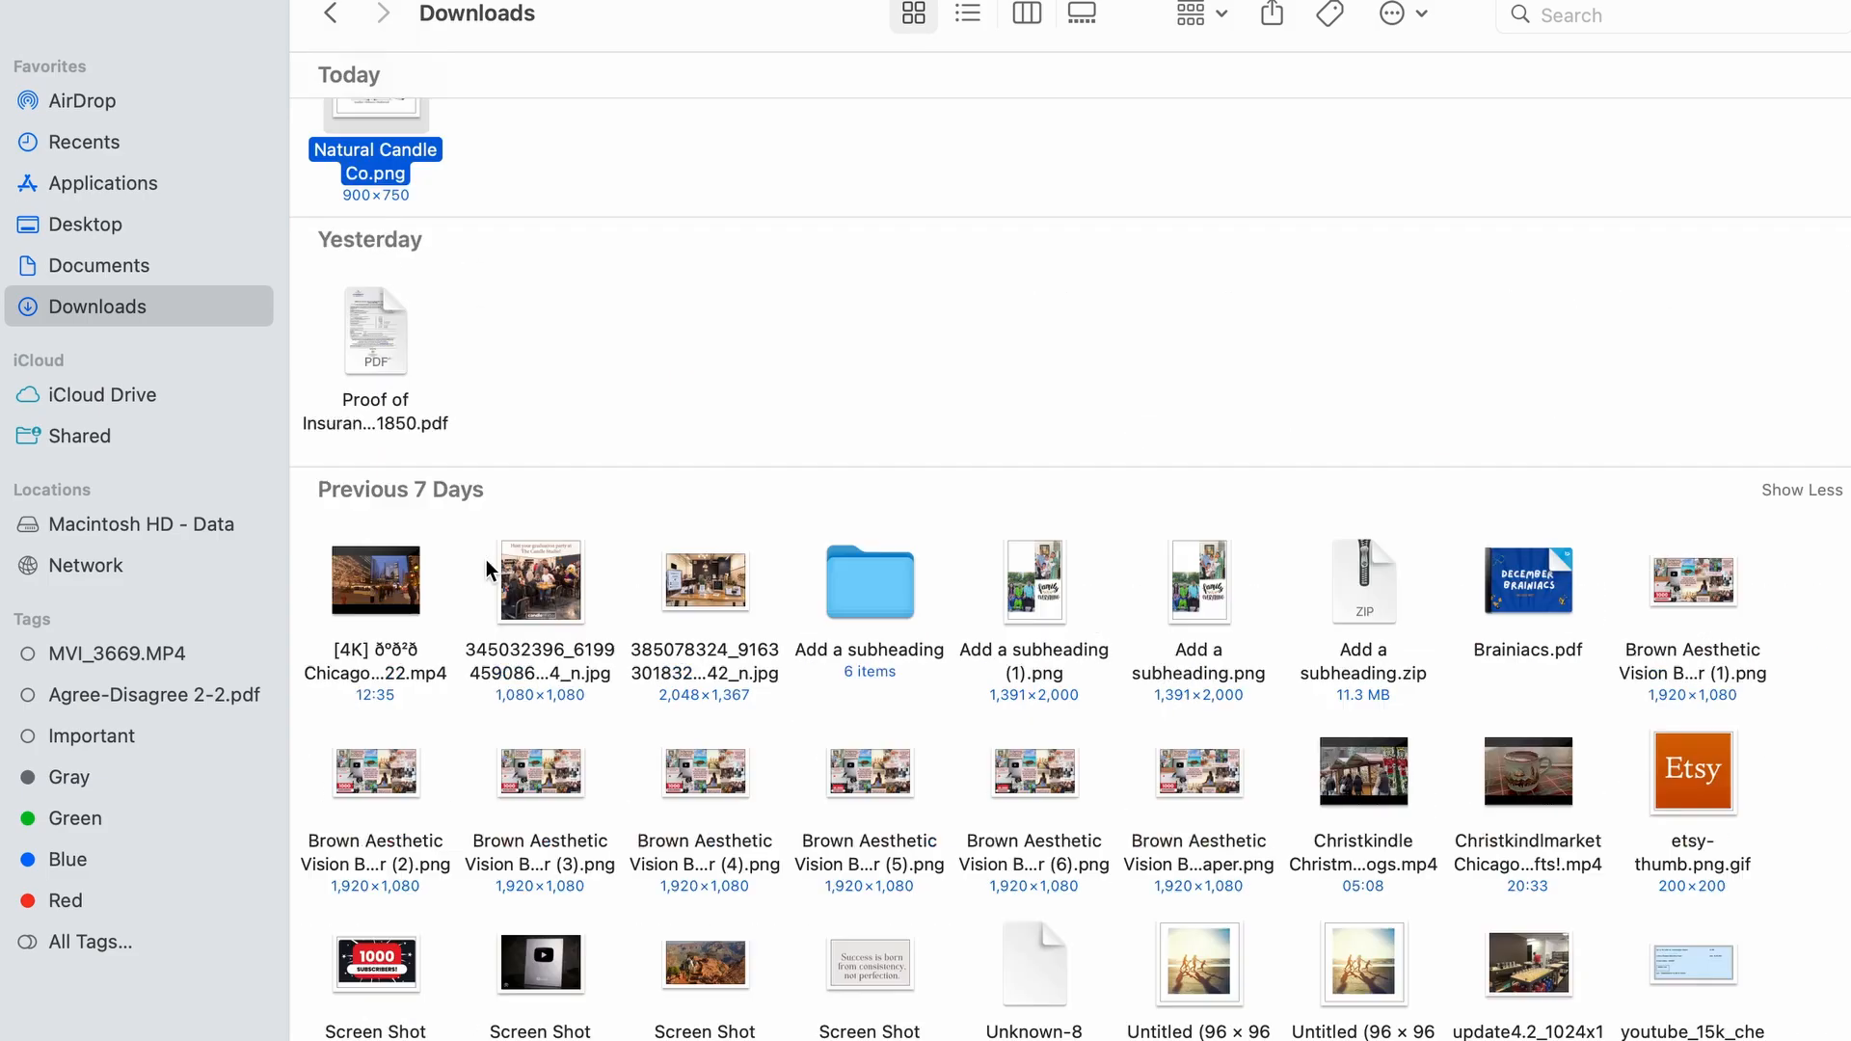
{"action": "left_click_drag", "start_coordinate": [366, 152], "coordinate": [847, 490]}
{"action": "key", "text": "super+Tab"}
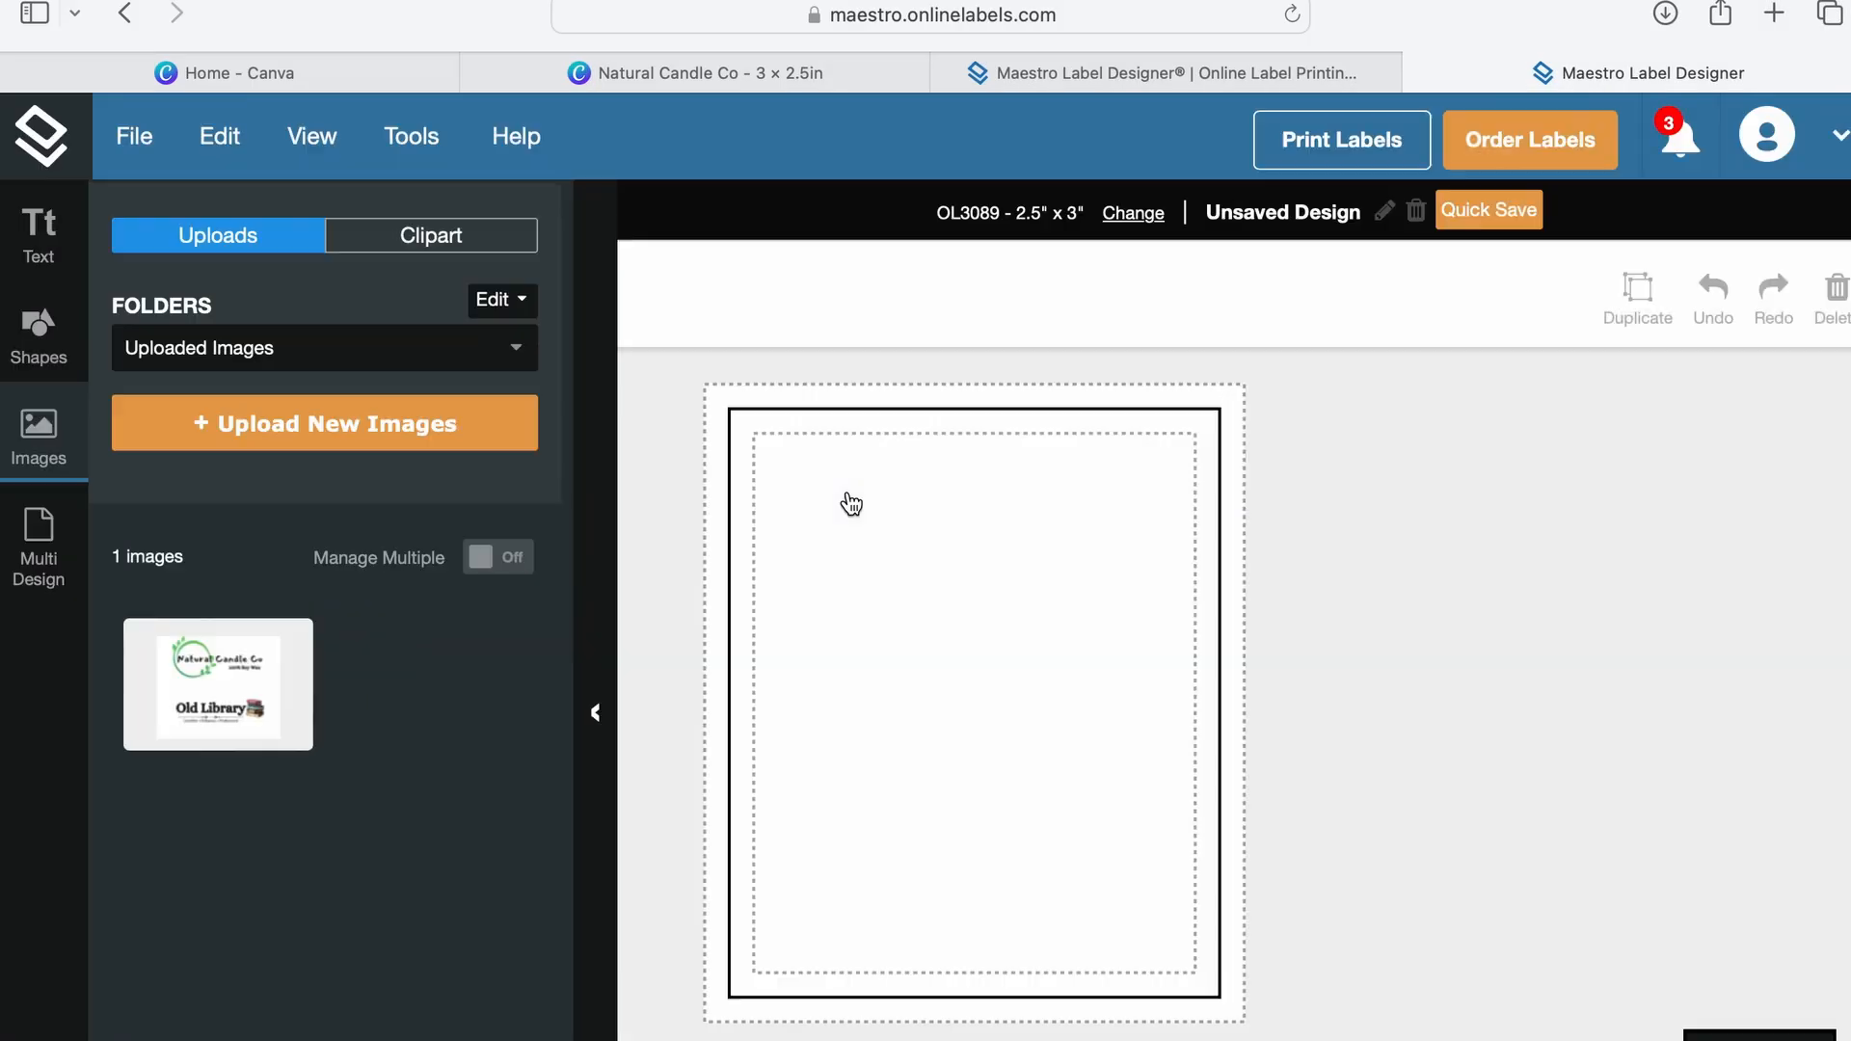
Step: Place the uploaded Natural Candle Co.png on the blank label, rotated 90° clockwise and aligned to Center Middle
{"action": "mouse_move", "coordinate": [249, 732]}
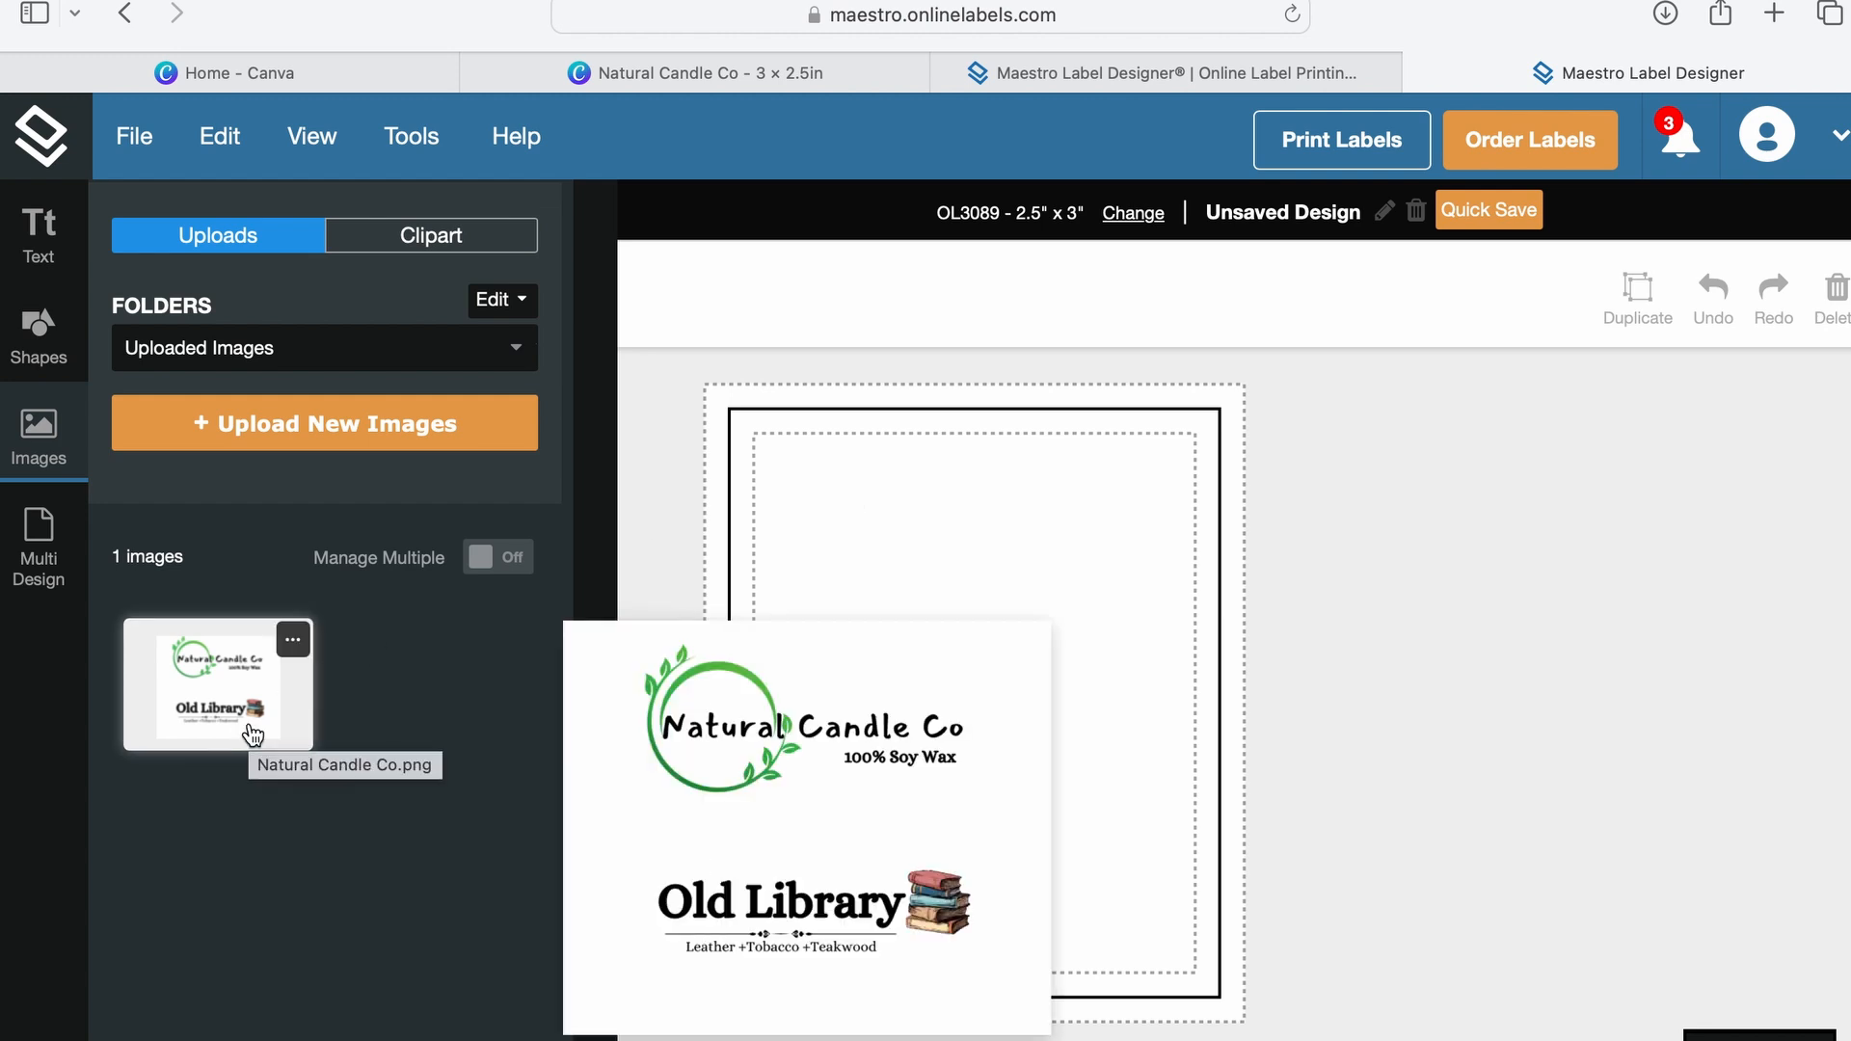
{"action": "left_click", "coordinate": [247, 730]}
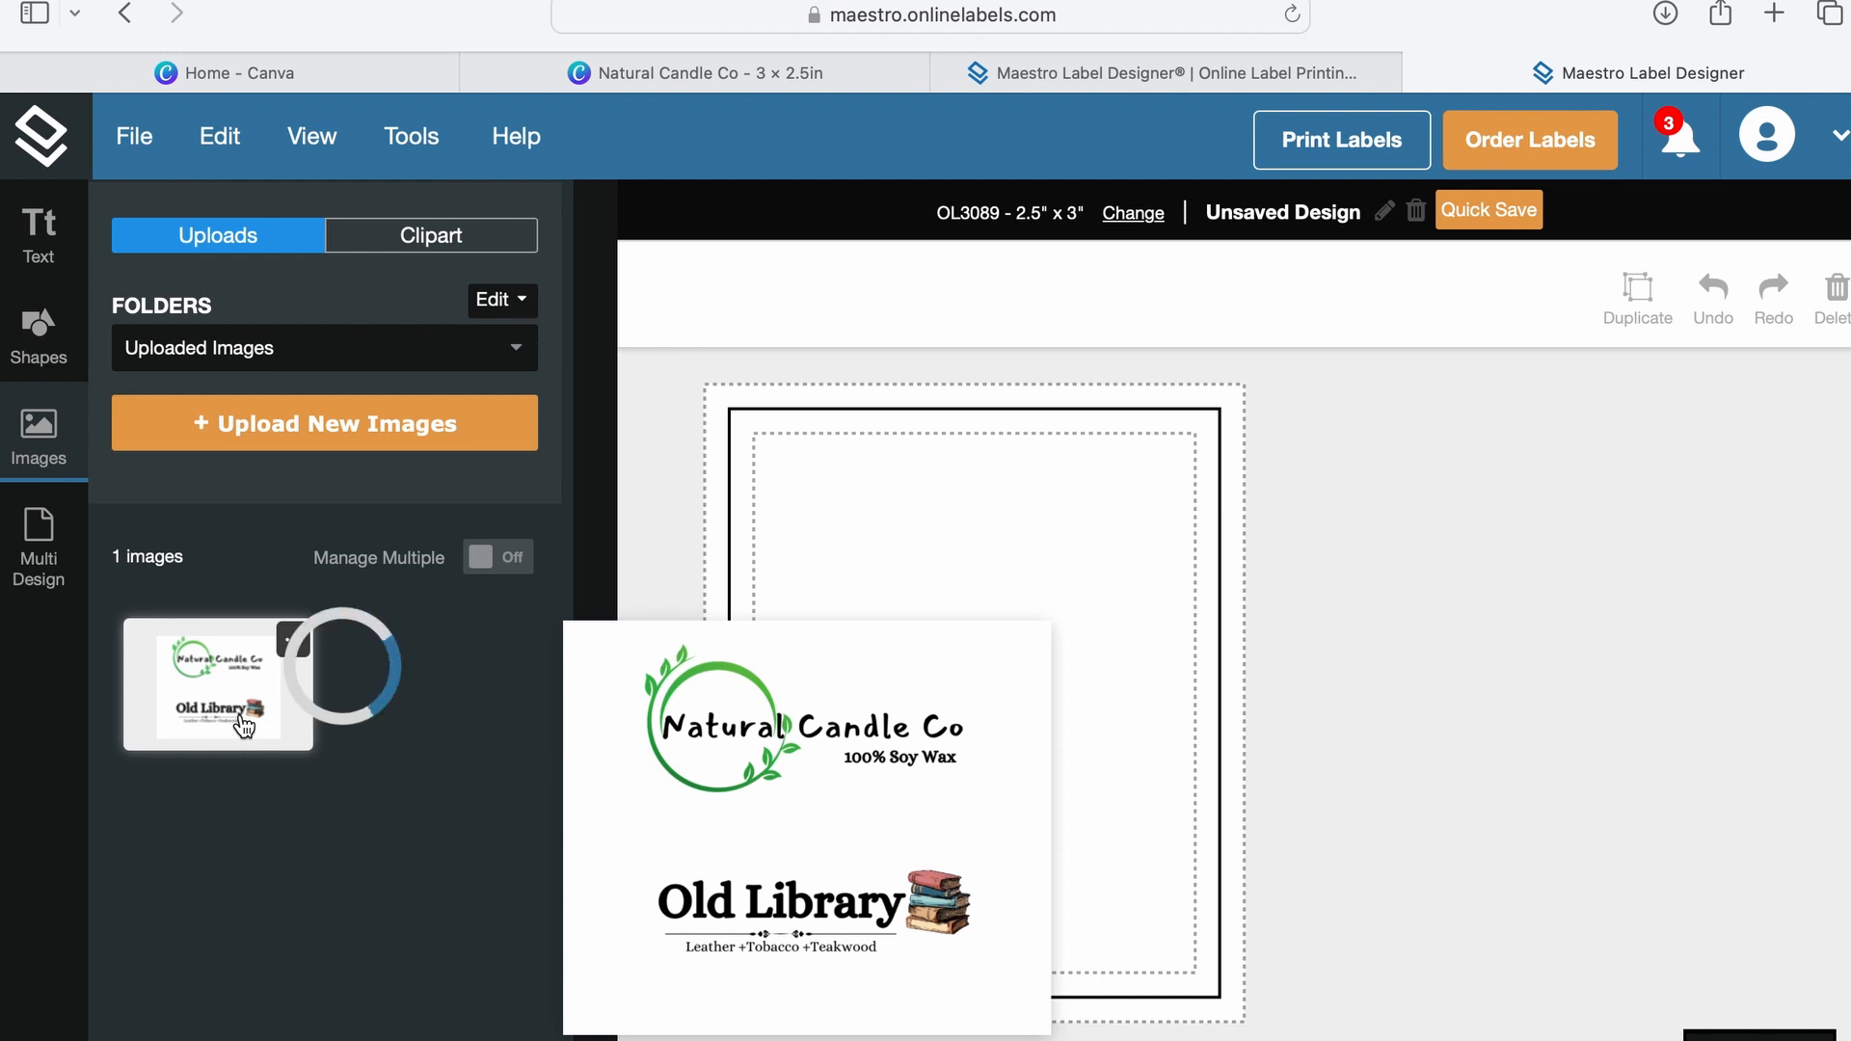
{"action": "left_click", "coordinate": [233, 320]}
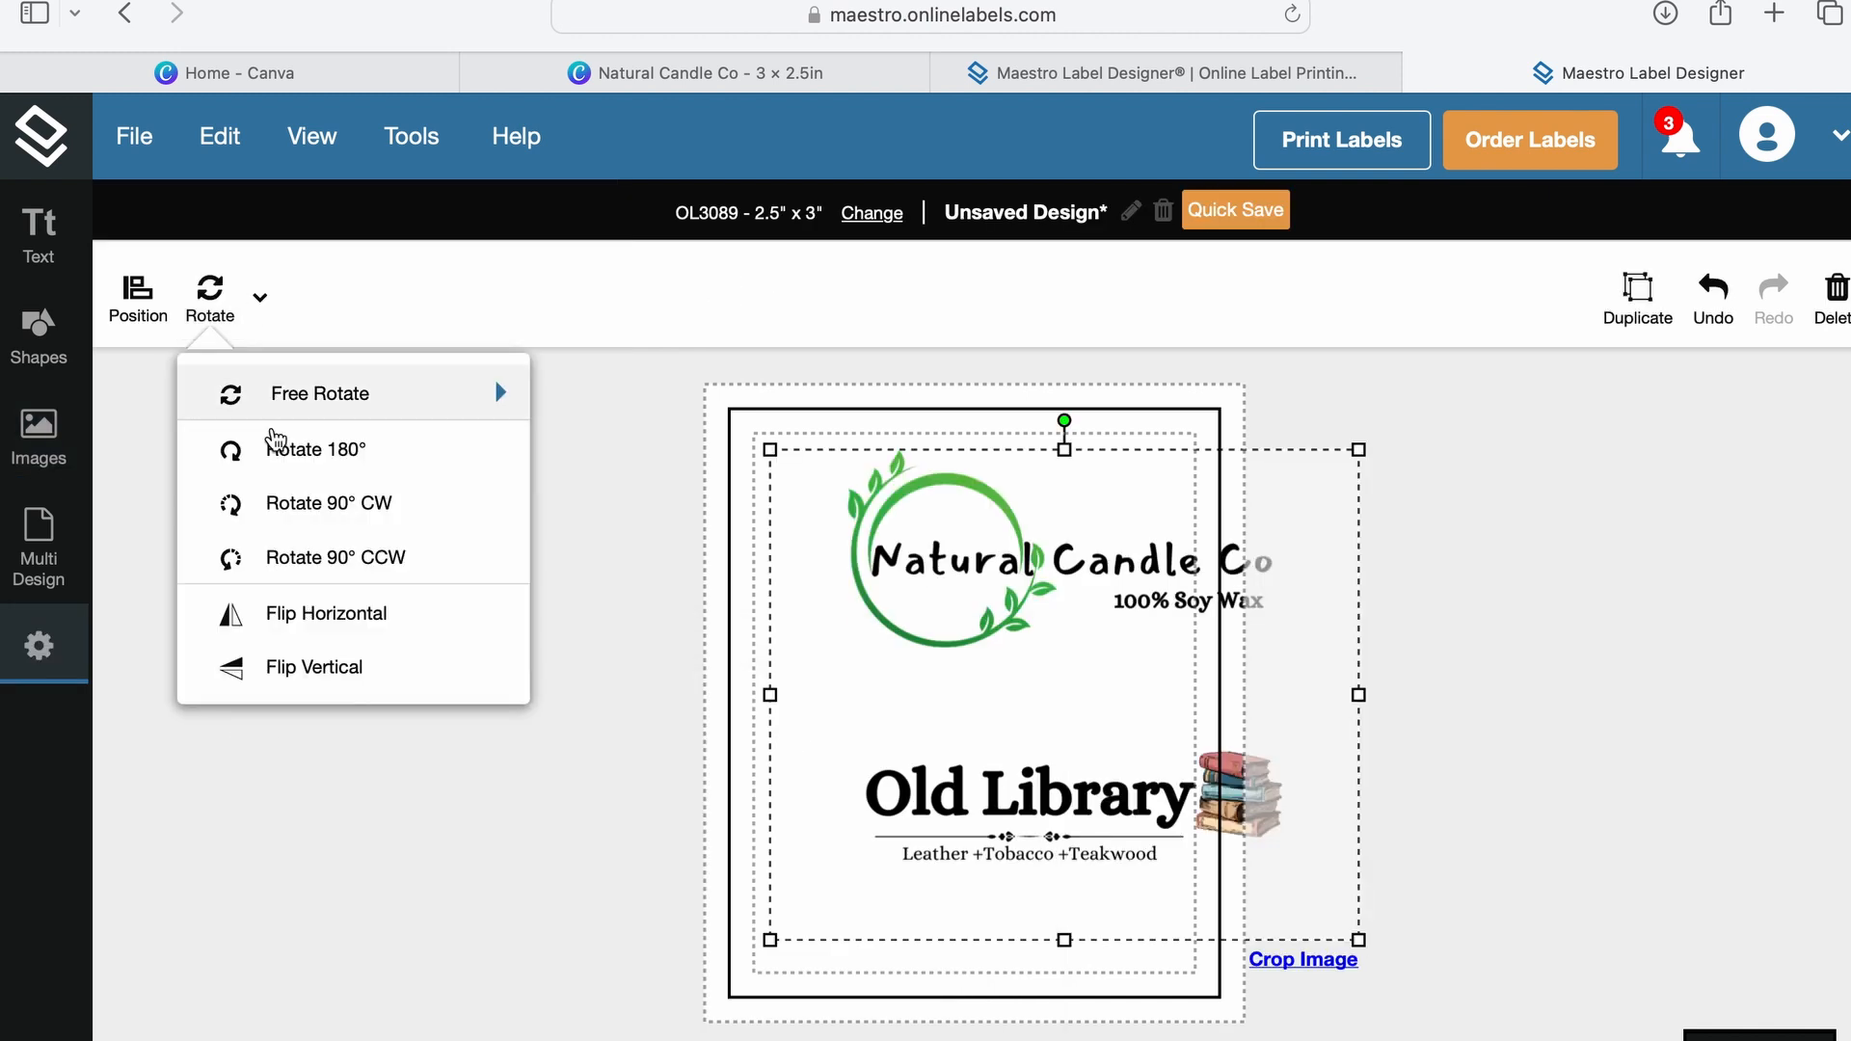
{"action": "left_click", "coordinate": [294, 506]}
{"action": "left_click", "coordinate": [138, 294]}
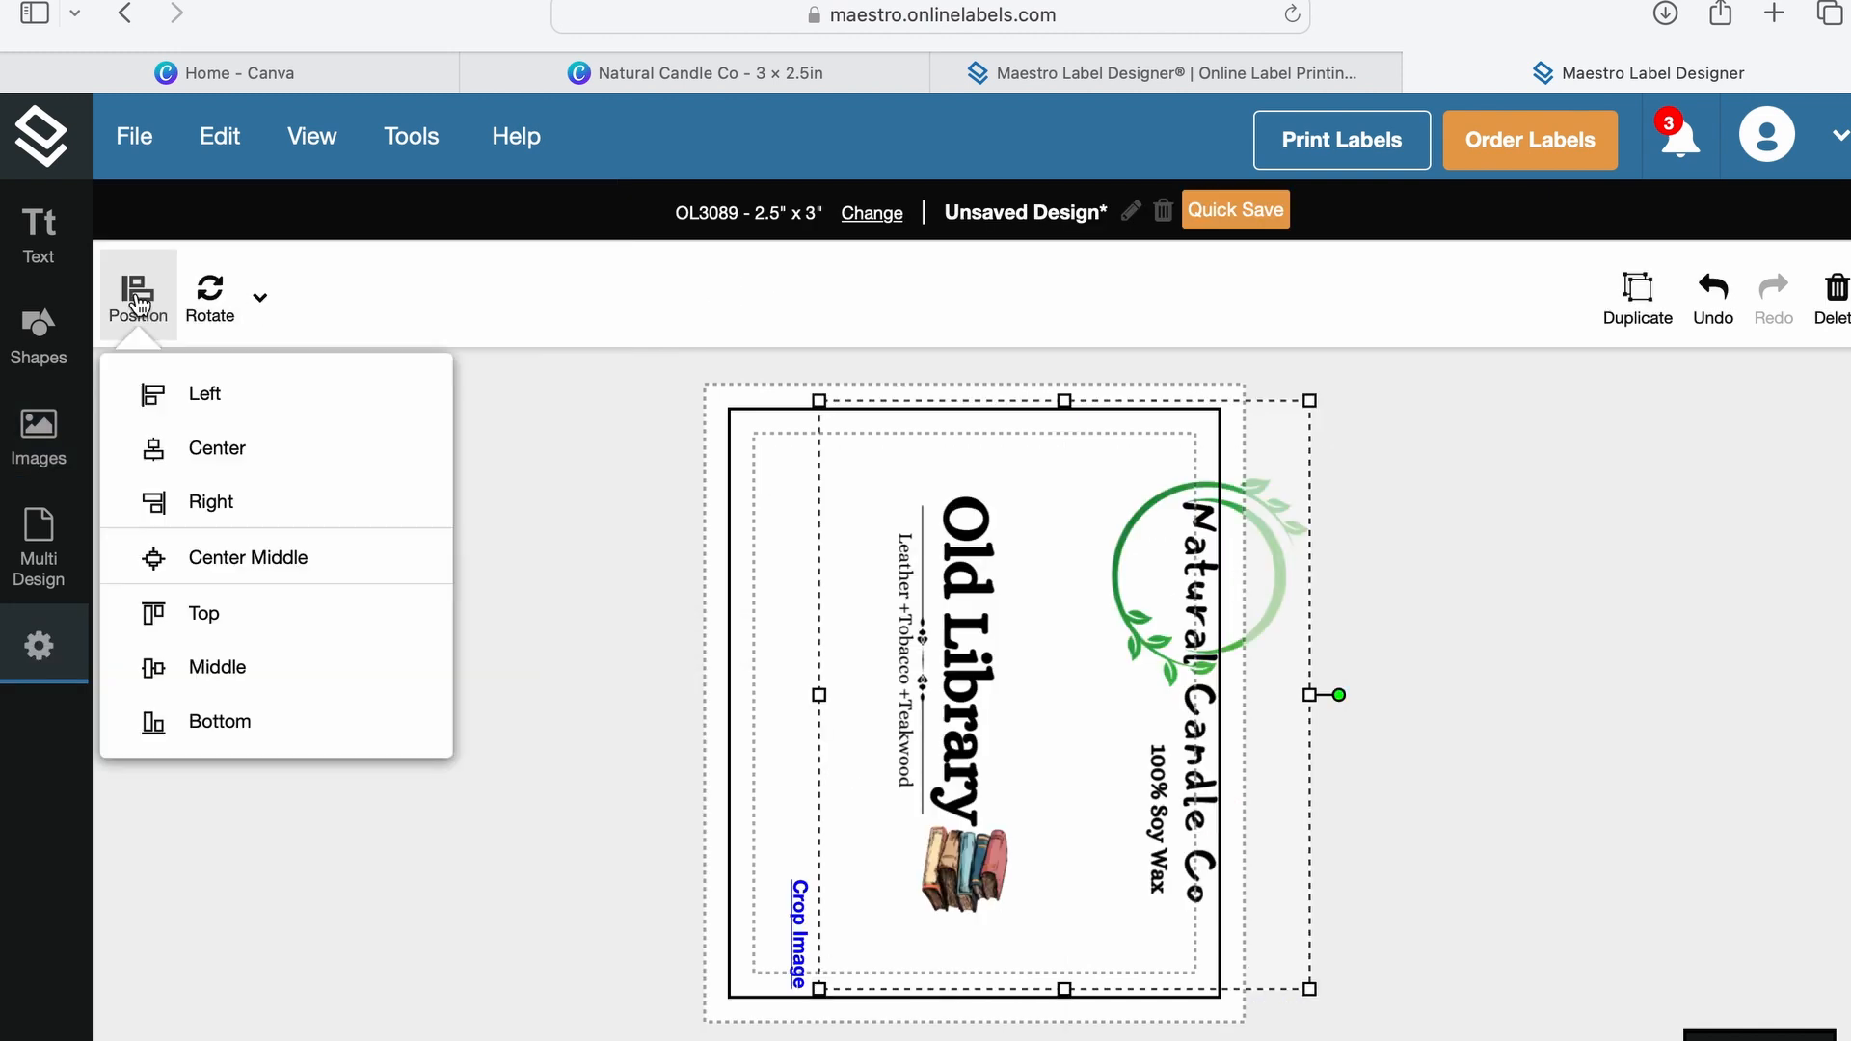
{"action": "left_click", "coordinate": [198, 565]}
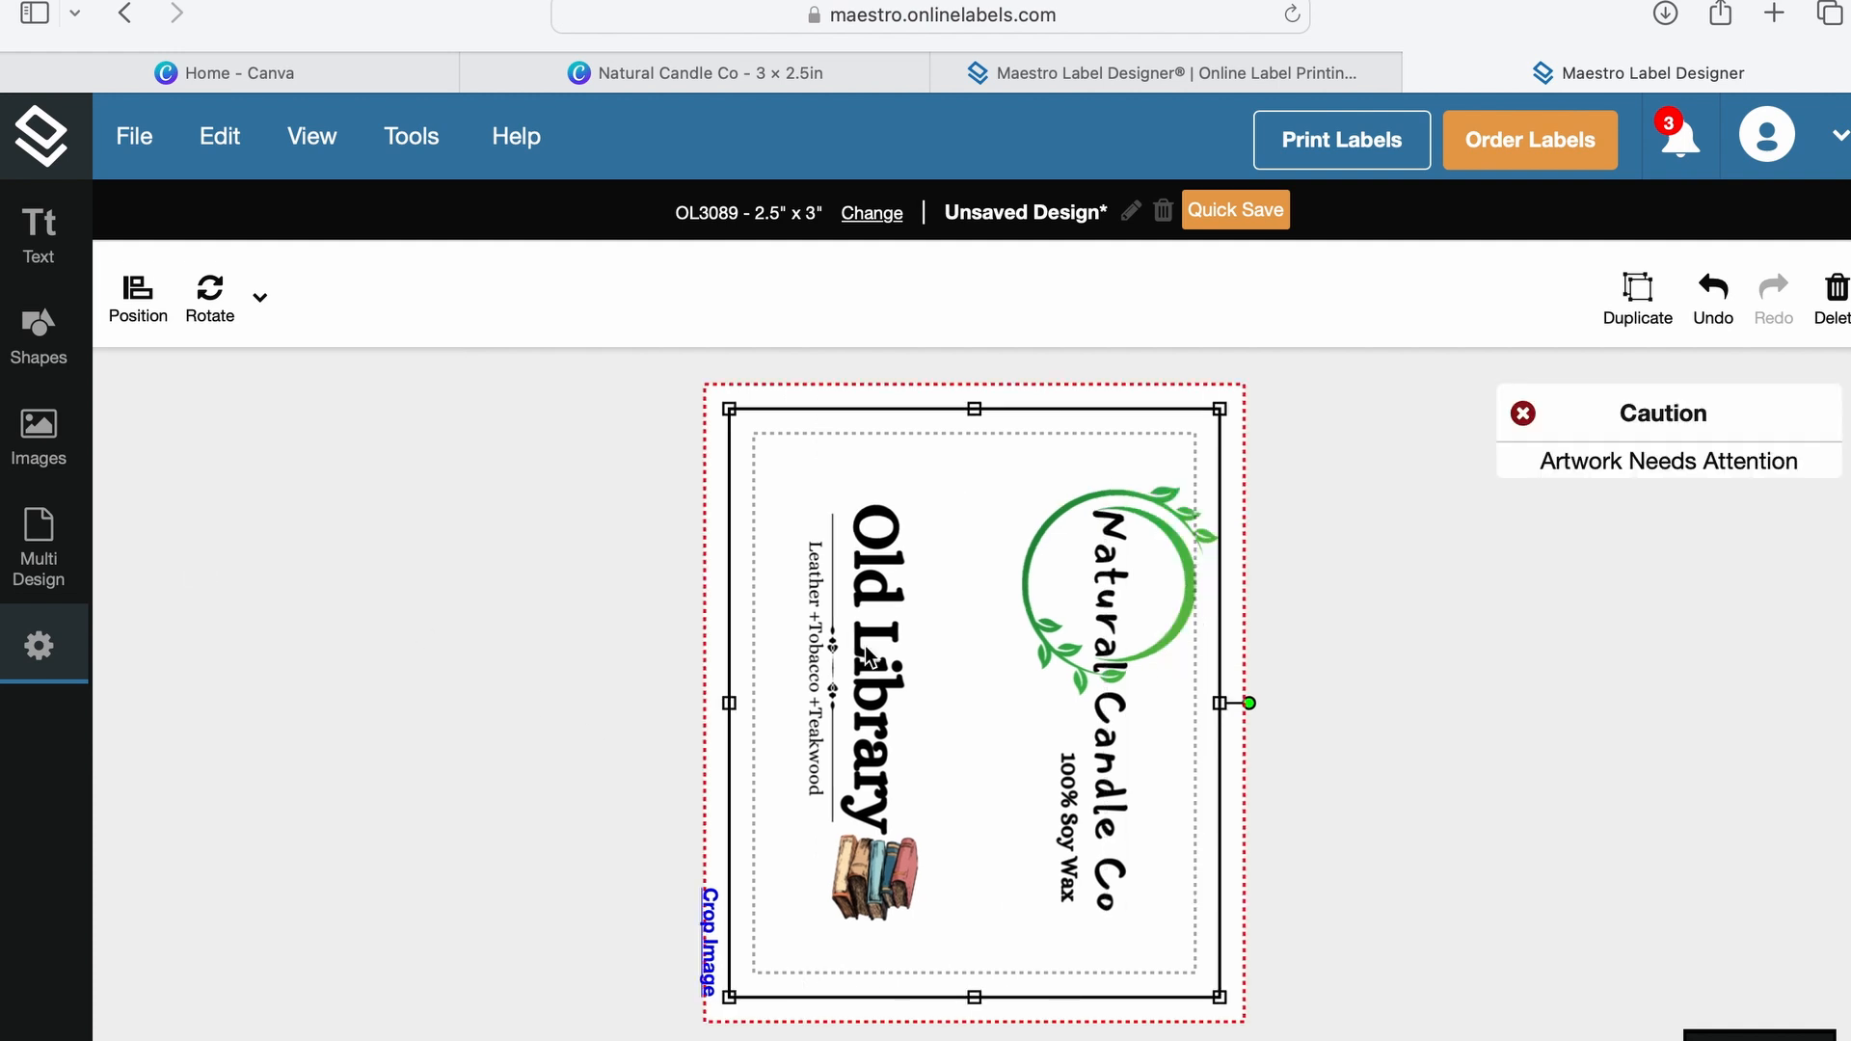
Step: Edit the OL3089 page layout so only the first label keeps the design and the other eight are blank
{"action": "left_click", "coordinate": [1377, 166]}
{"action": "left_click", "coordinate": [38, 558]}
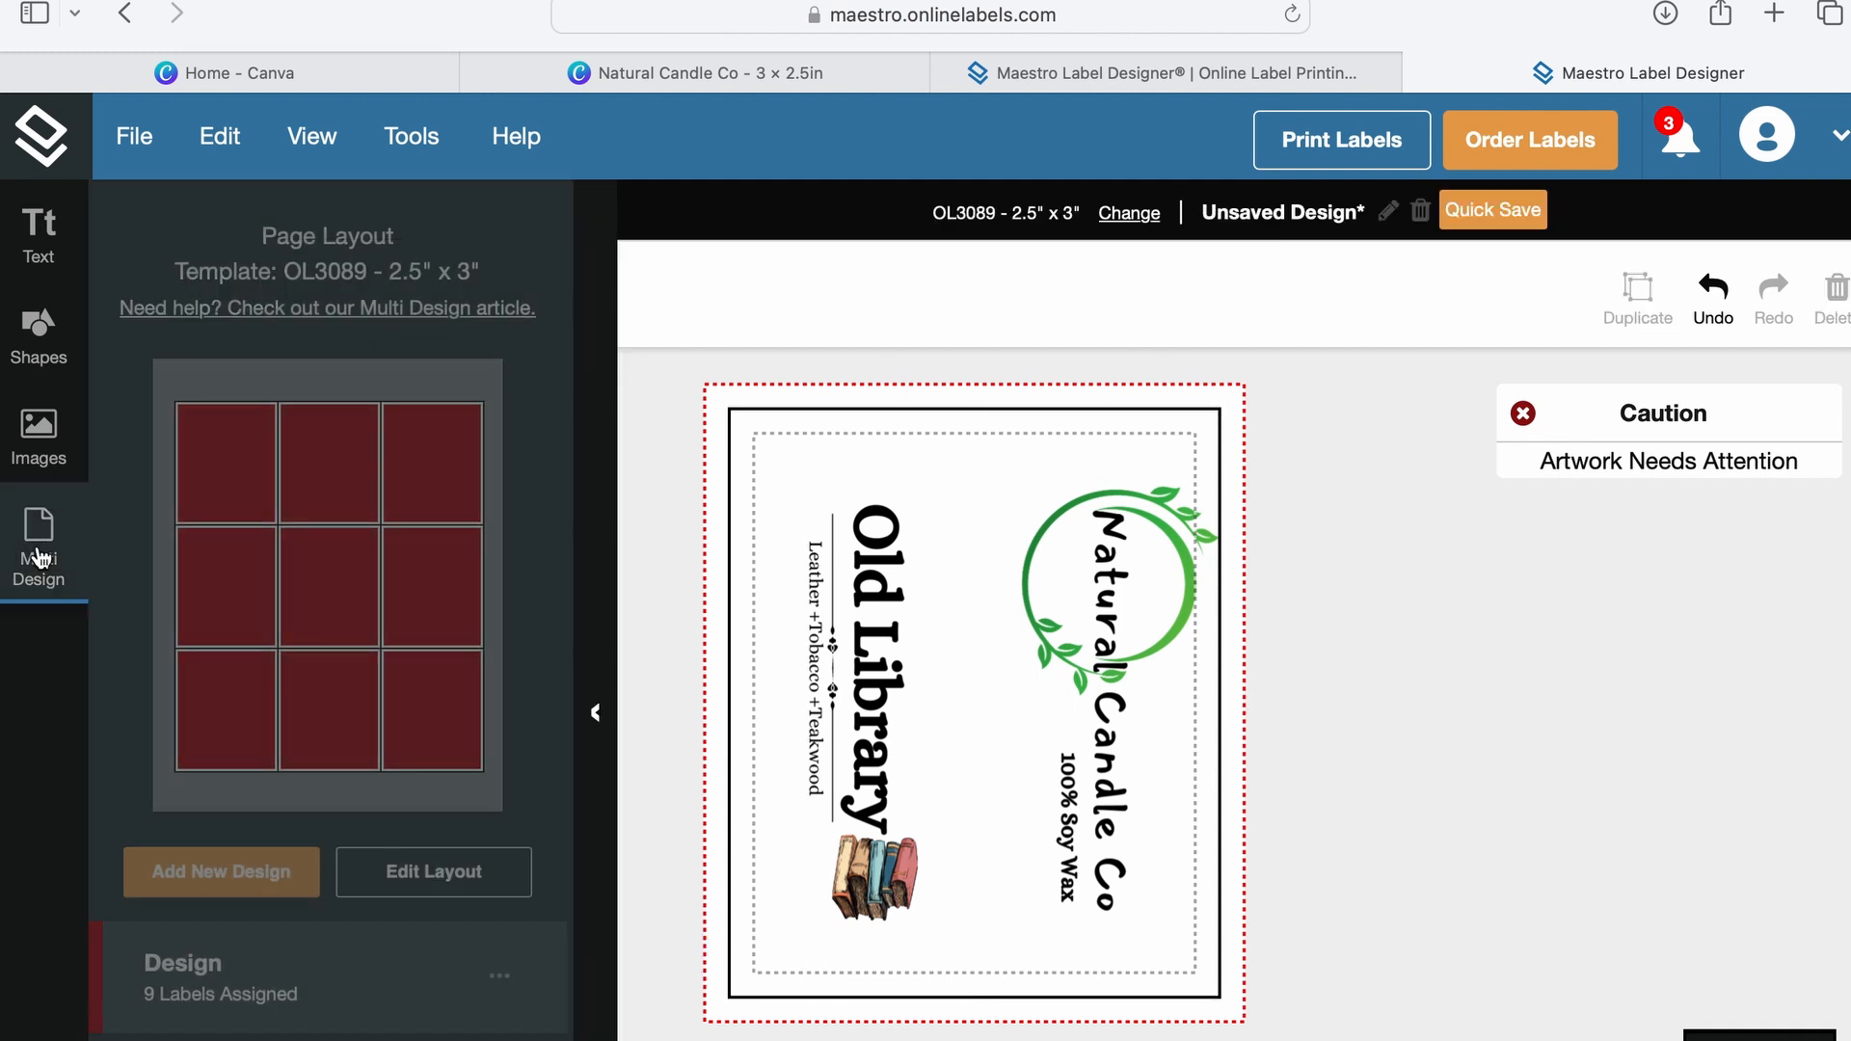
{"action": "left_click", "coordinate": [399, 872]}
{"action": "left_click", "coordinate": [661, 434]}
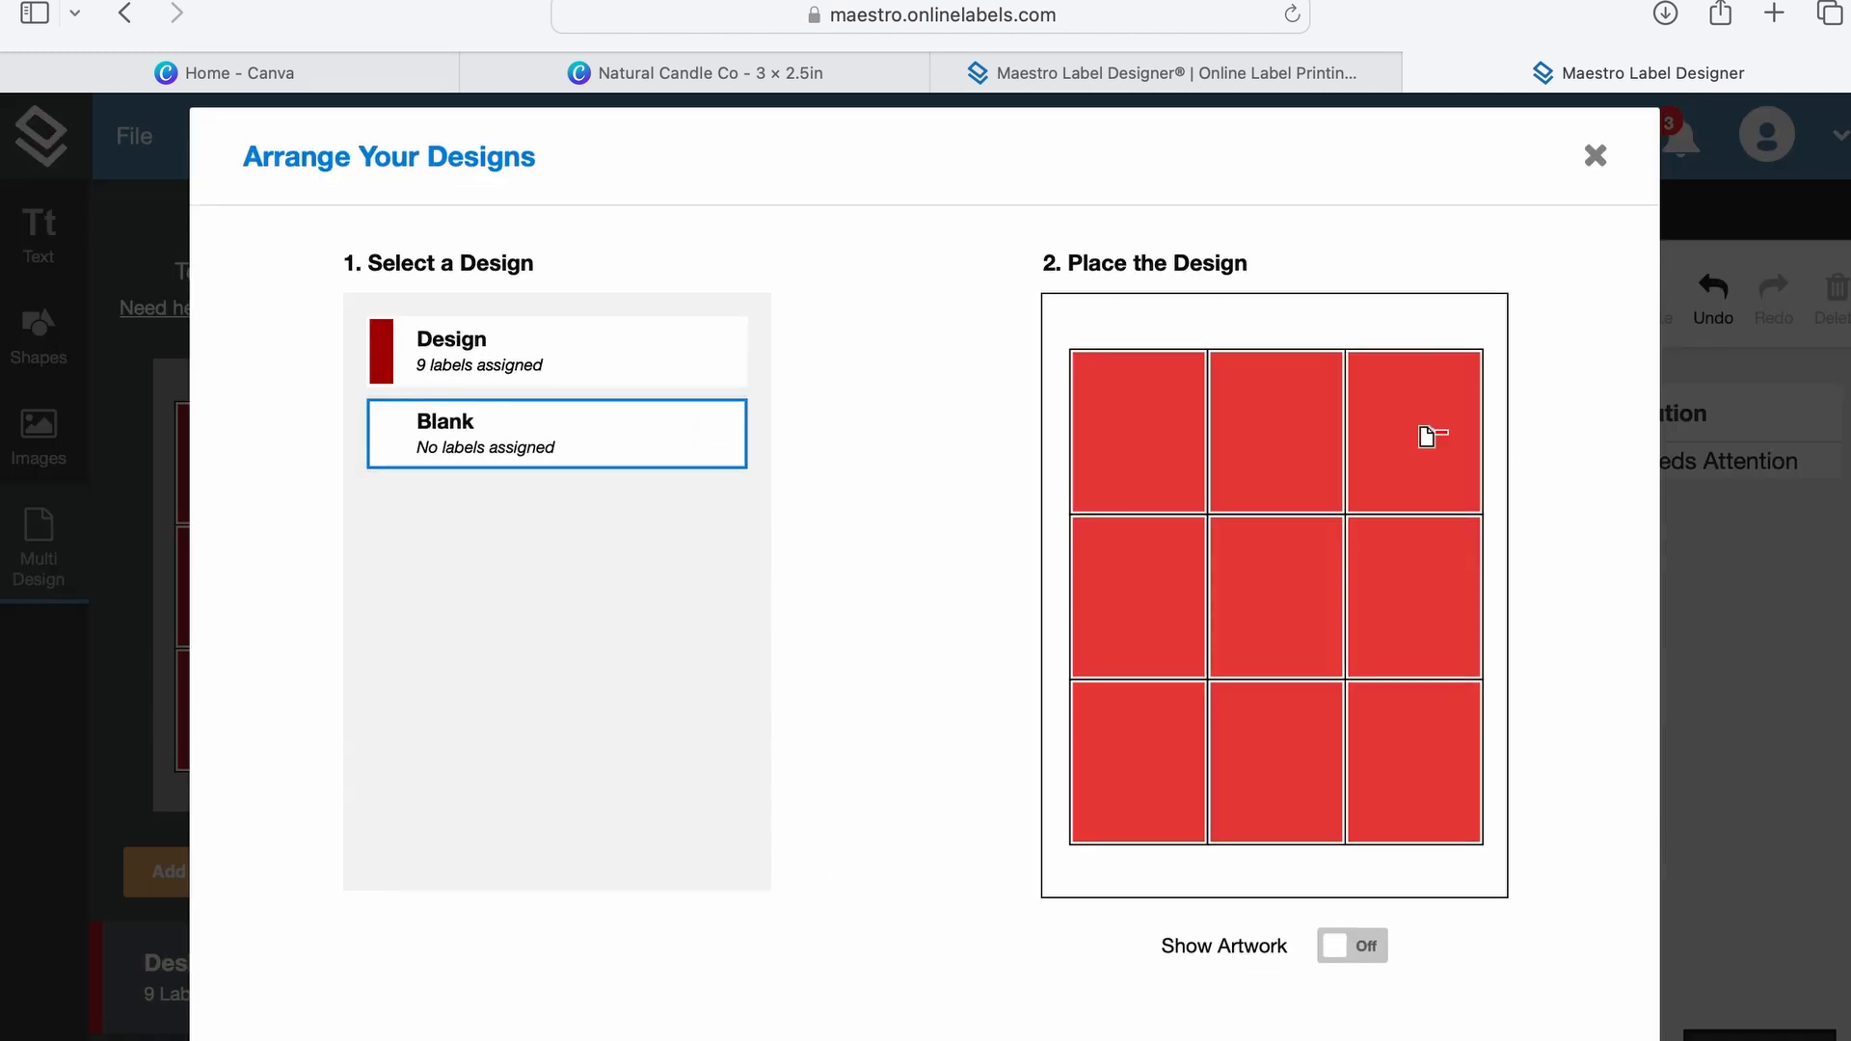
{"action": "left_click_drag", "start_coordinate": [1253, 439], "coordinate": [1436, 853]}
{"action": "left_click_drag", "start_coordinate": [1082, 622], "coordinate": [1241, 829]}
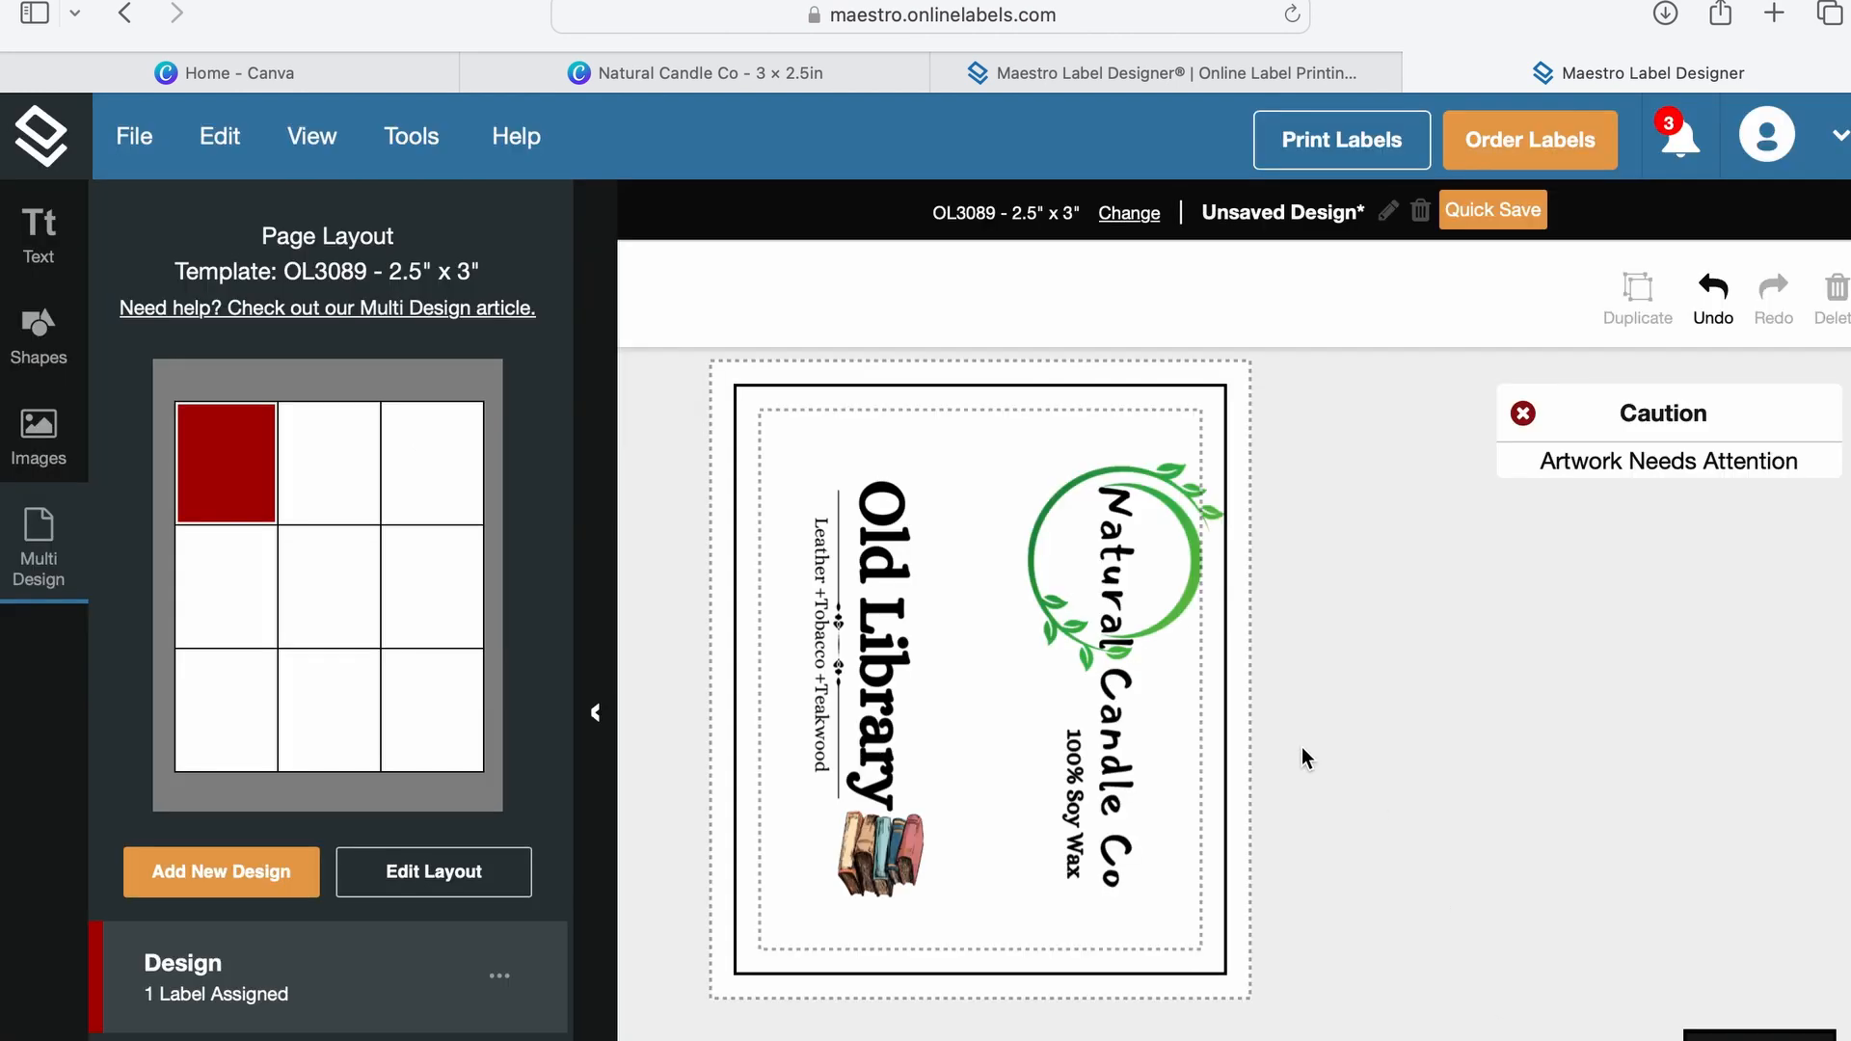
Step: Print the label sheet at home with the trial watermark and open the result directly in the browser
{"action": "left_click", "coordinate": [1343, 140]}
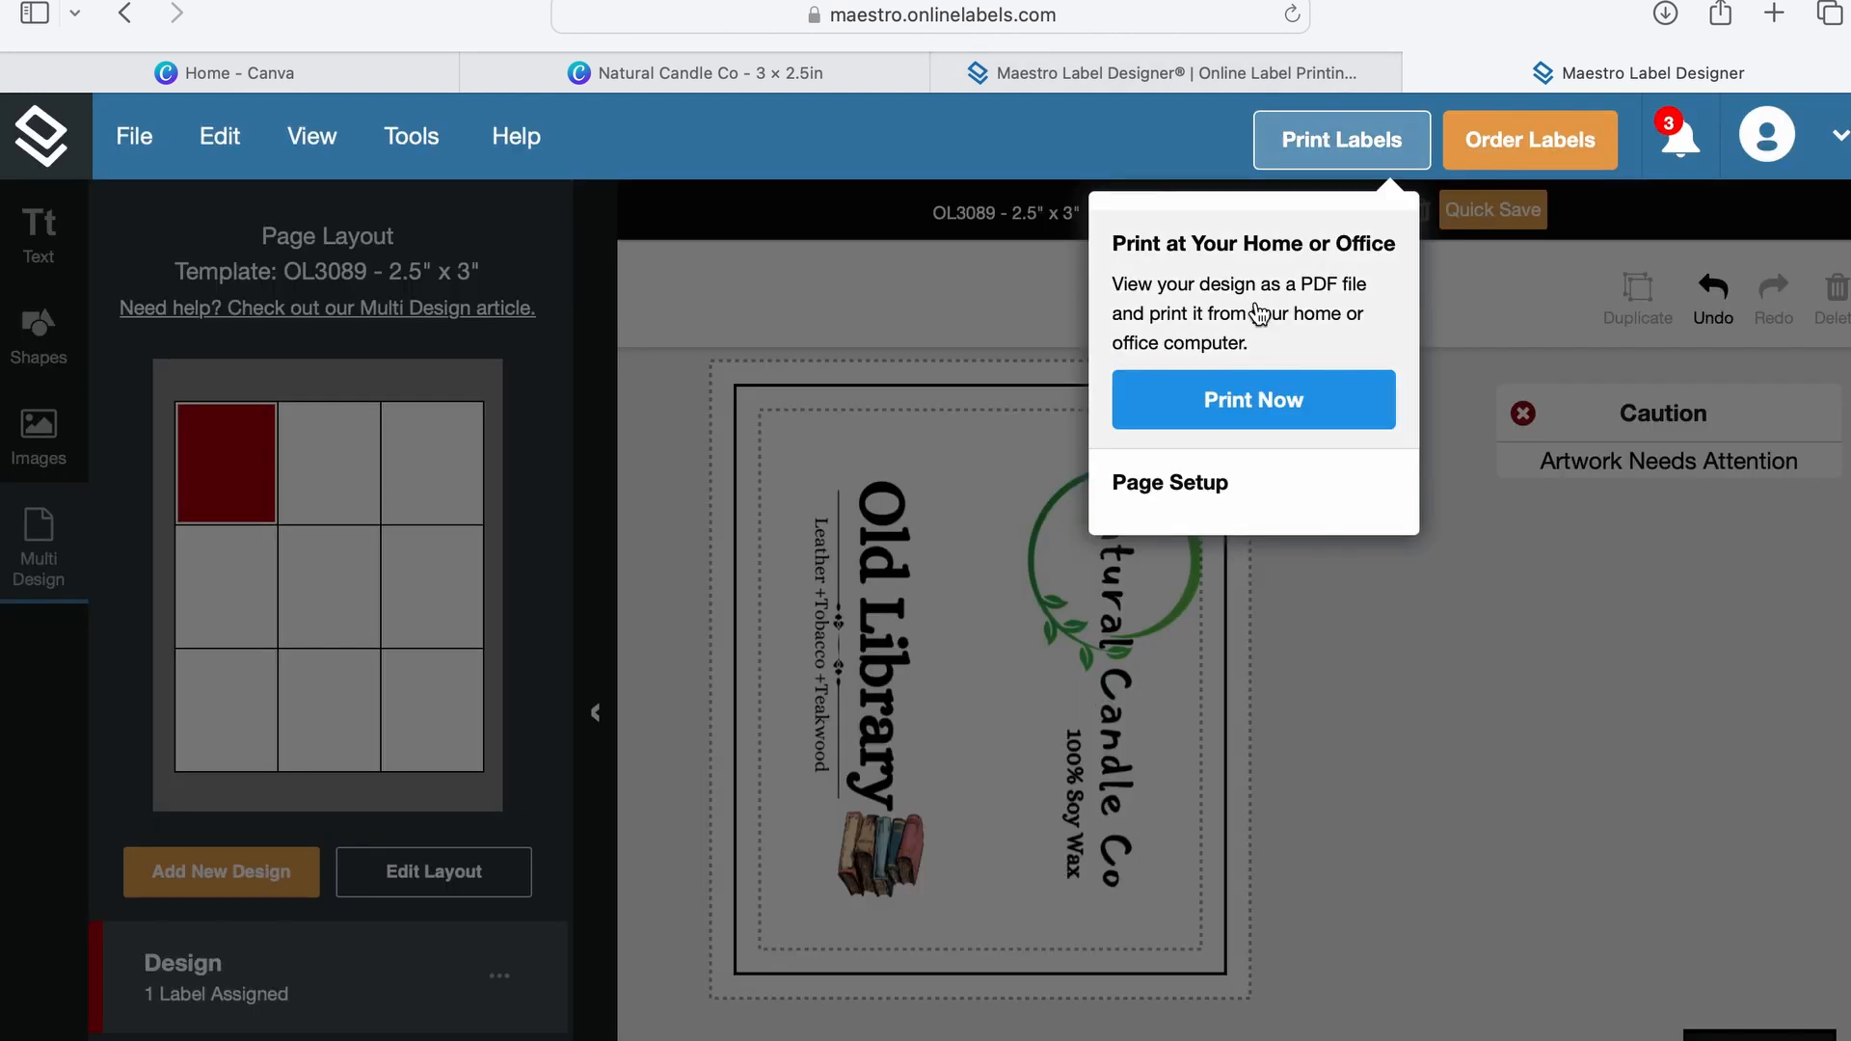
{"action": "left_click", "coordinate": [1250, 400]}
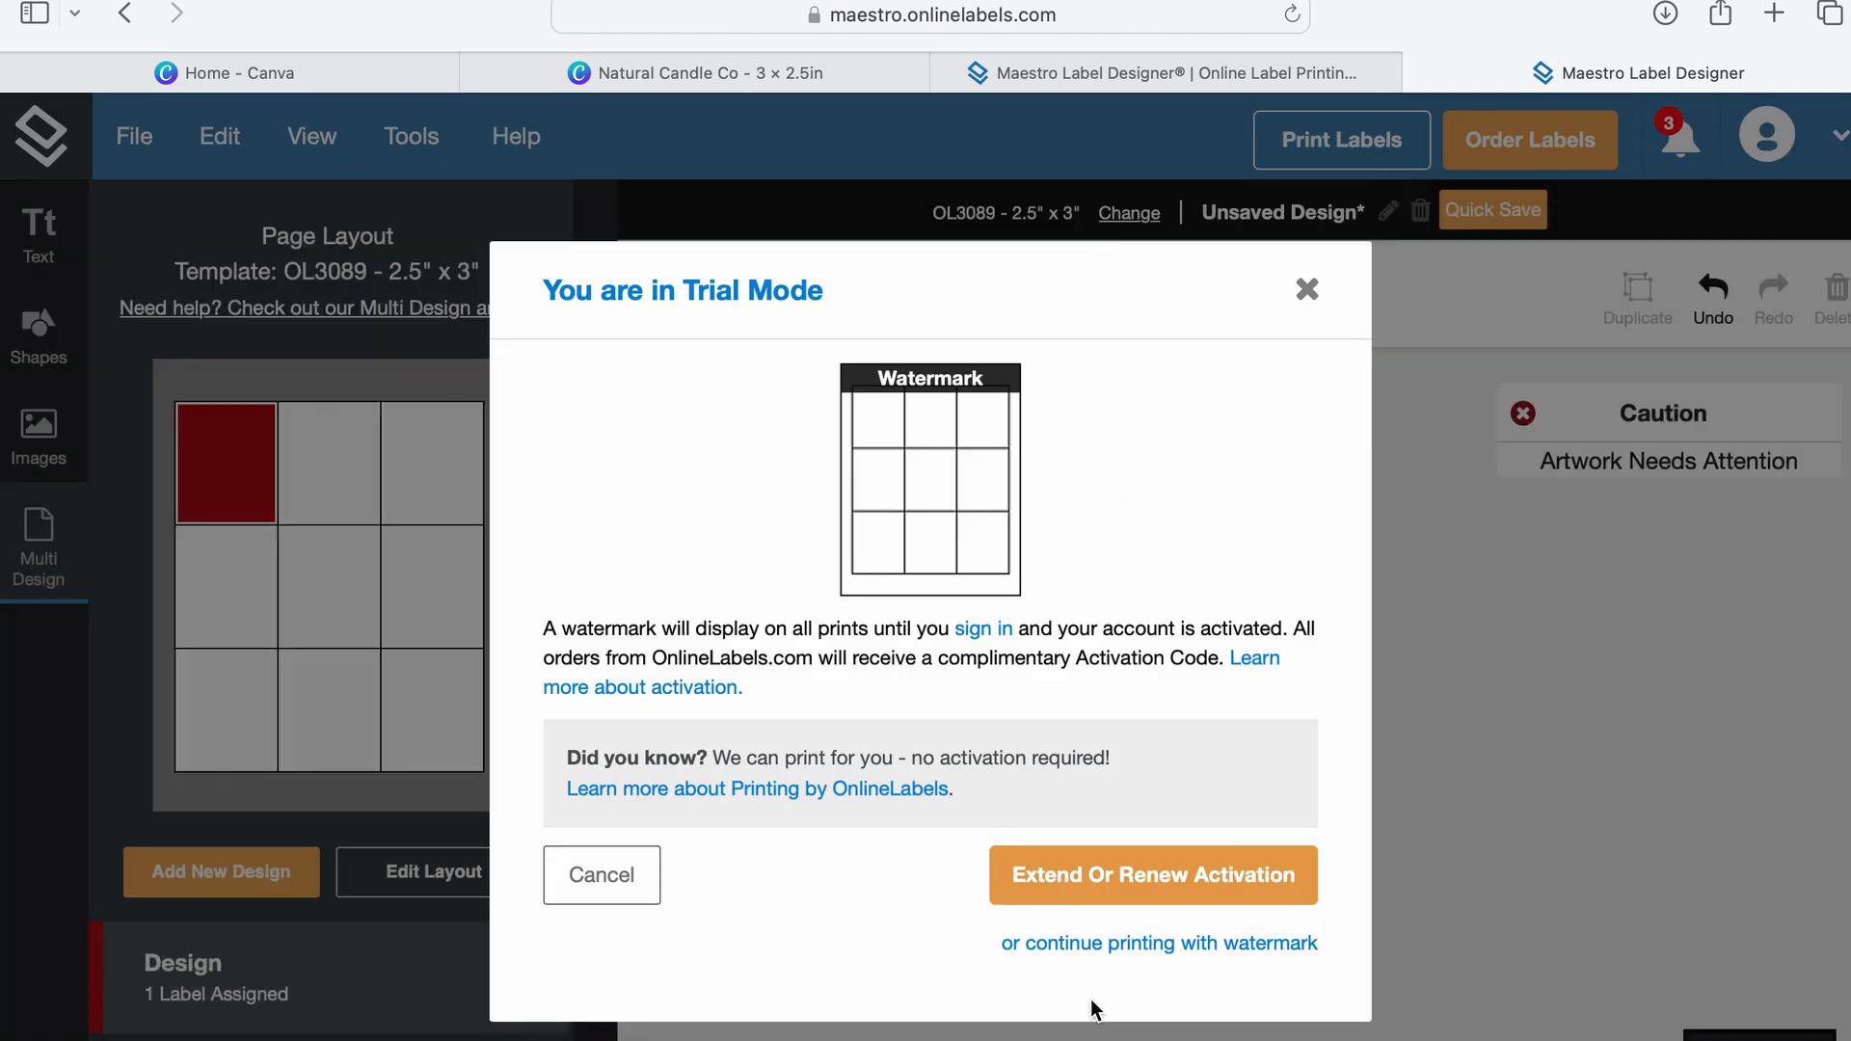
{"action": "left_click", "coordinate": [1109, 953]}
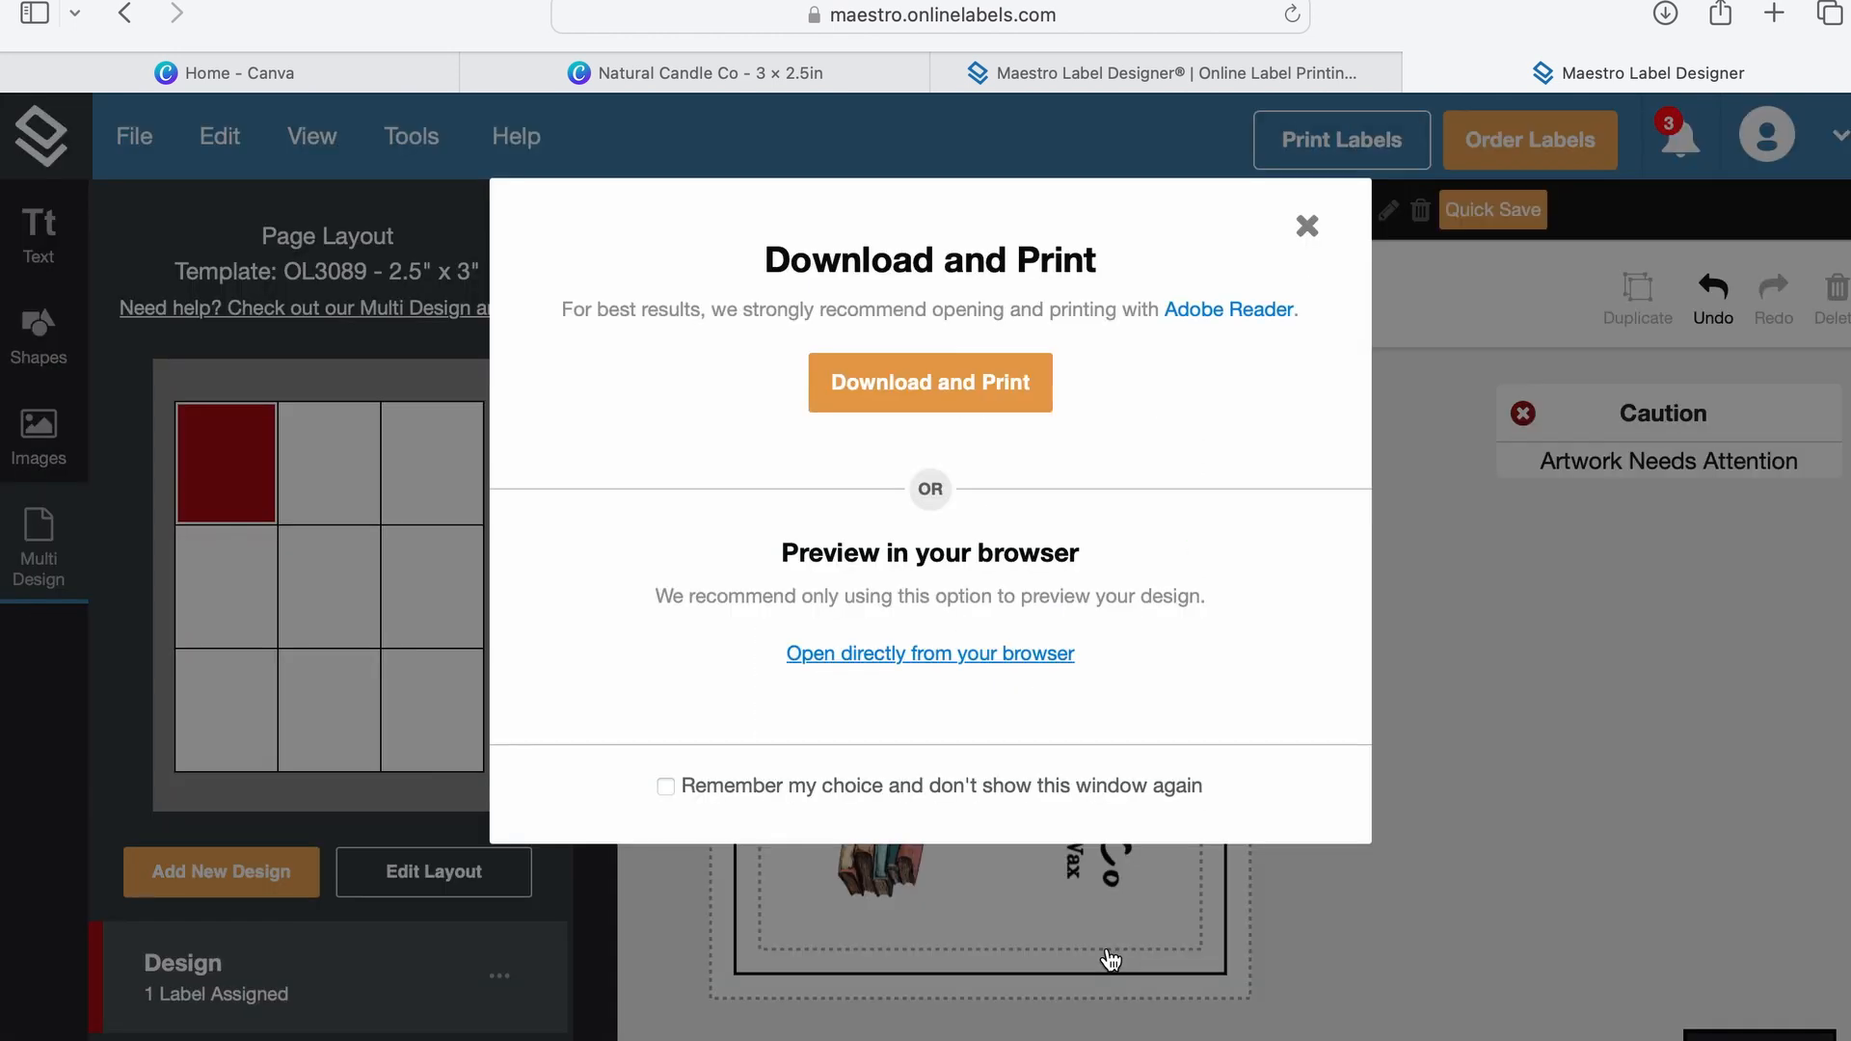
{"action": "left_click", "coordinate": [931, 656]}
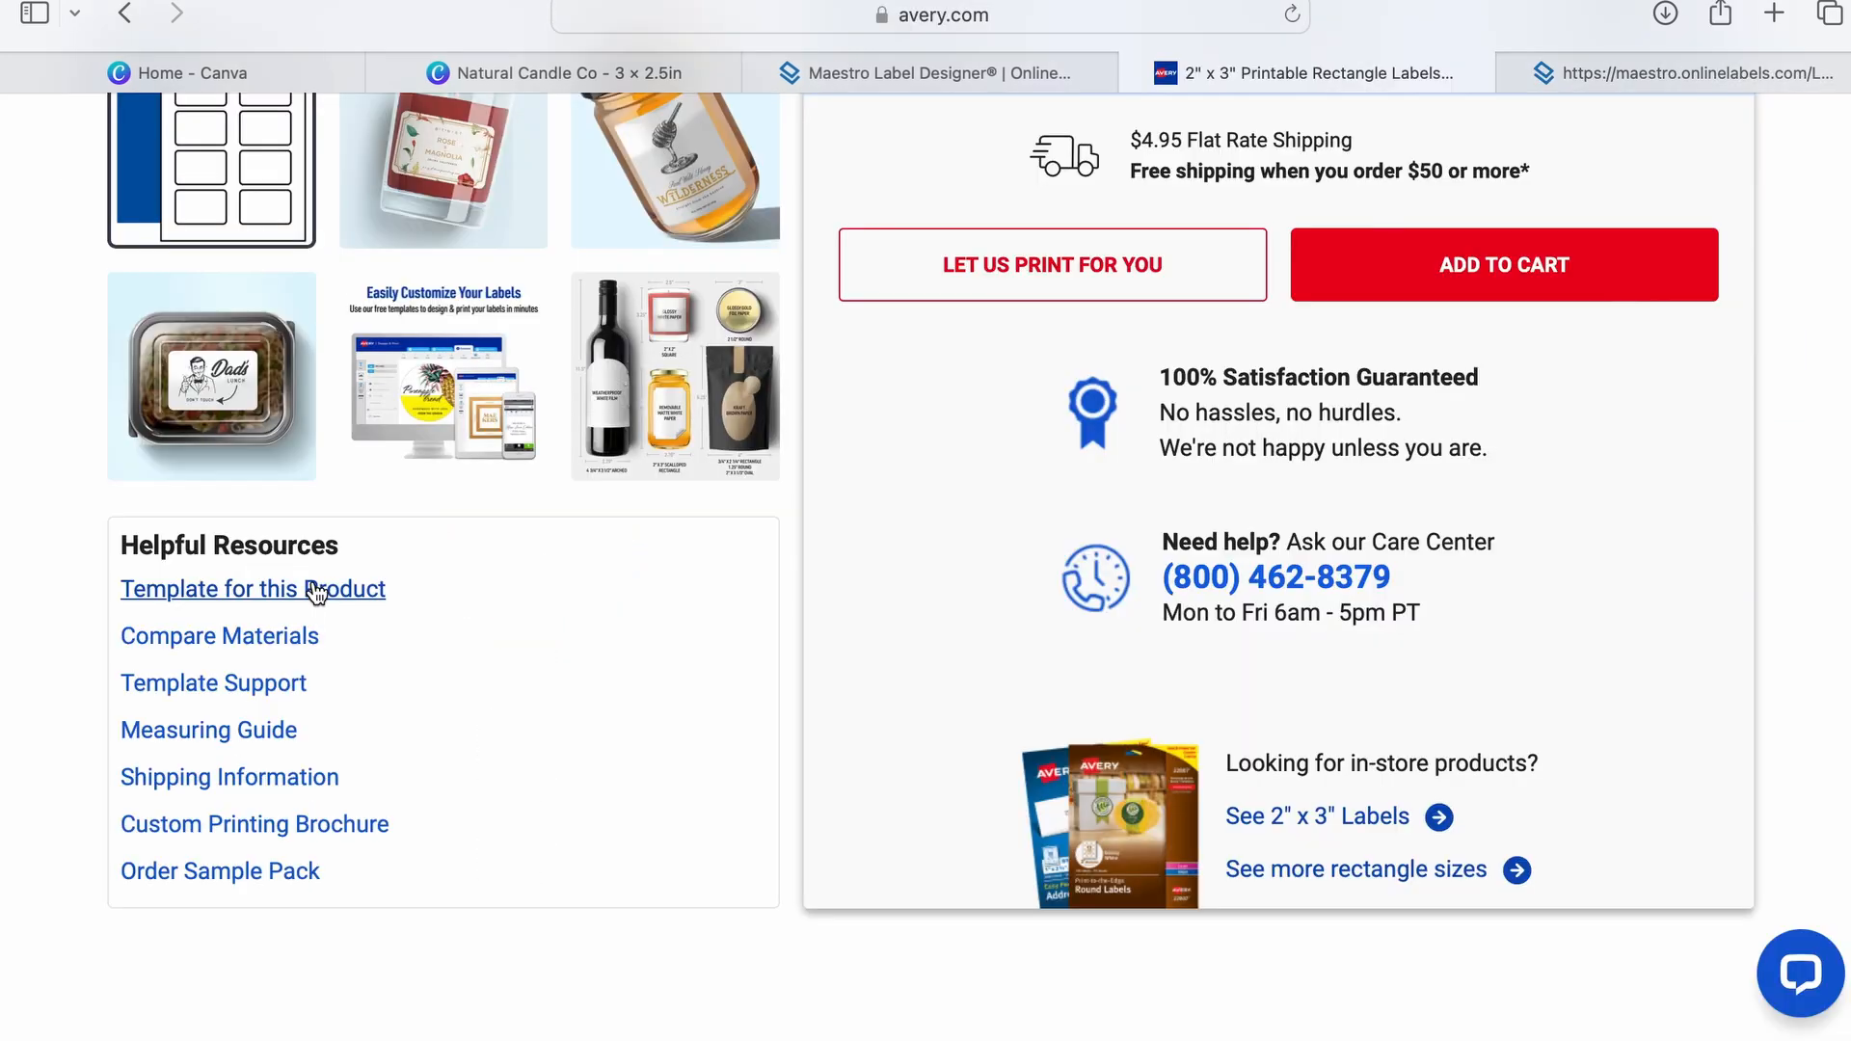
Step: On the Avery site, open the template for the 2 × 3 in rectangle labels and start designing online in landscape orientation
{"action": "left_click", "coordinate": [316, 590]}
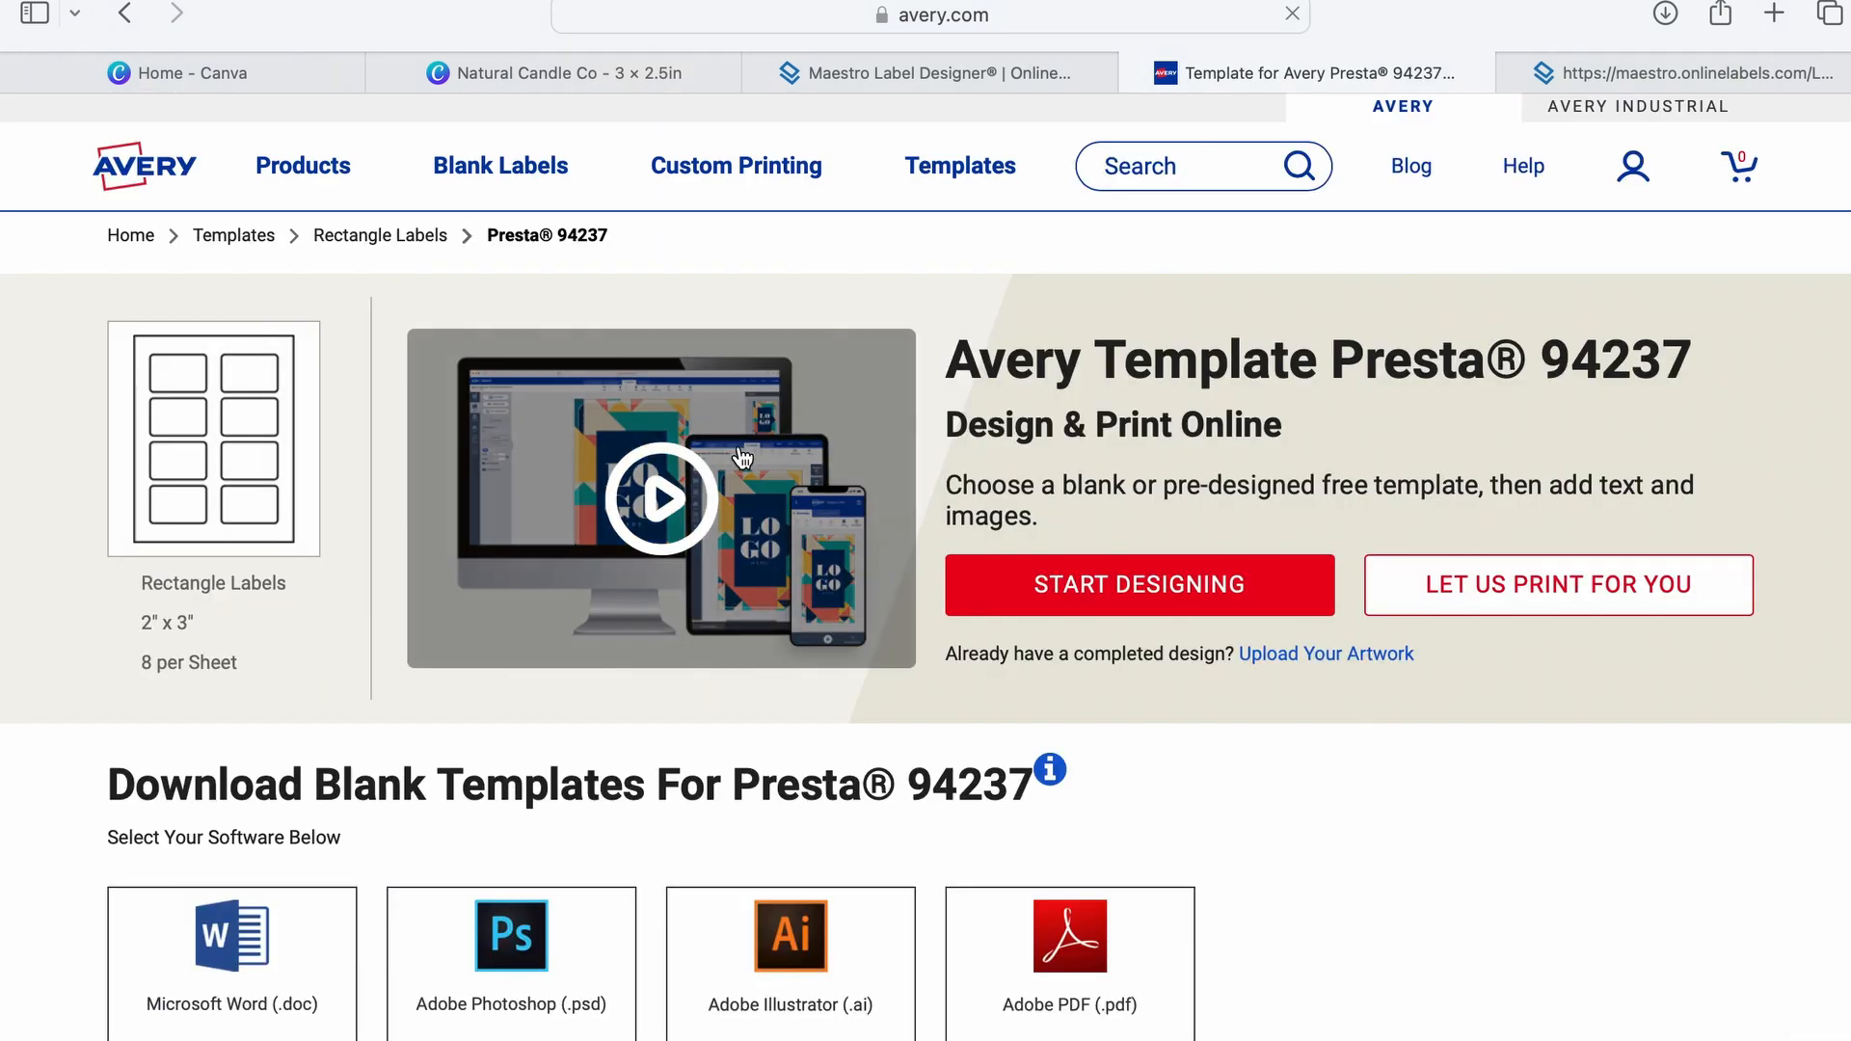
{"action": "left_click", "coordinate": [1145, 592]}
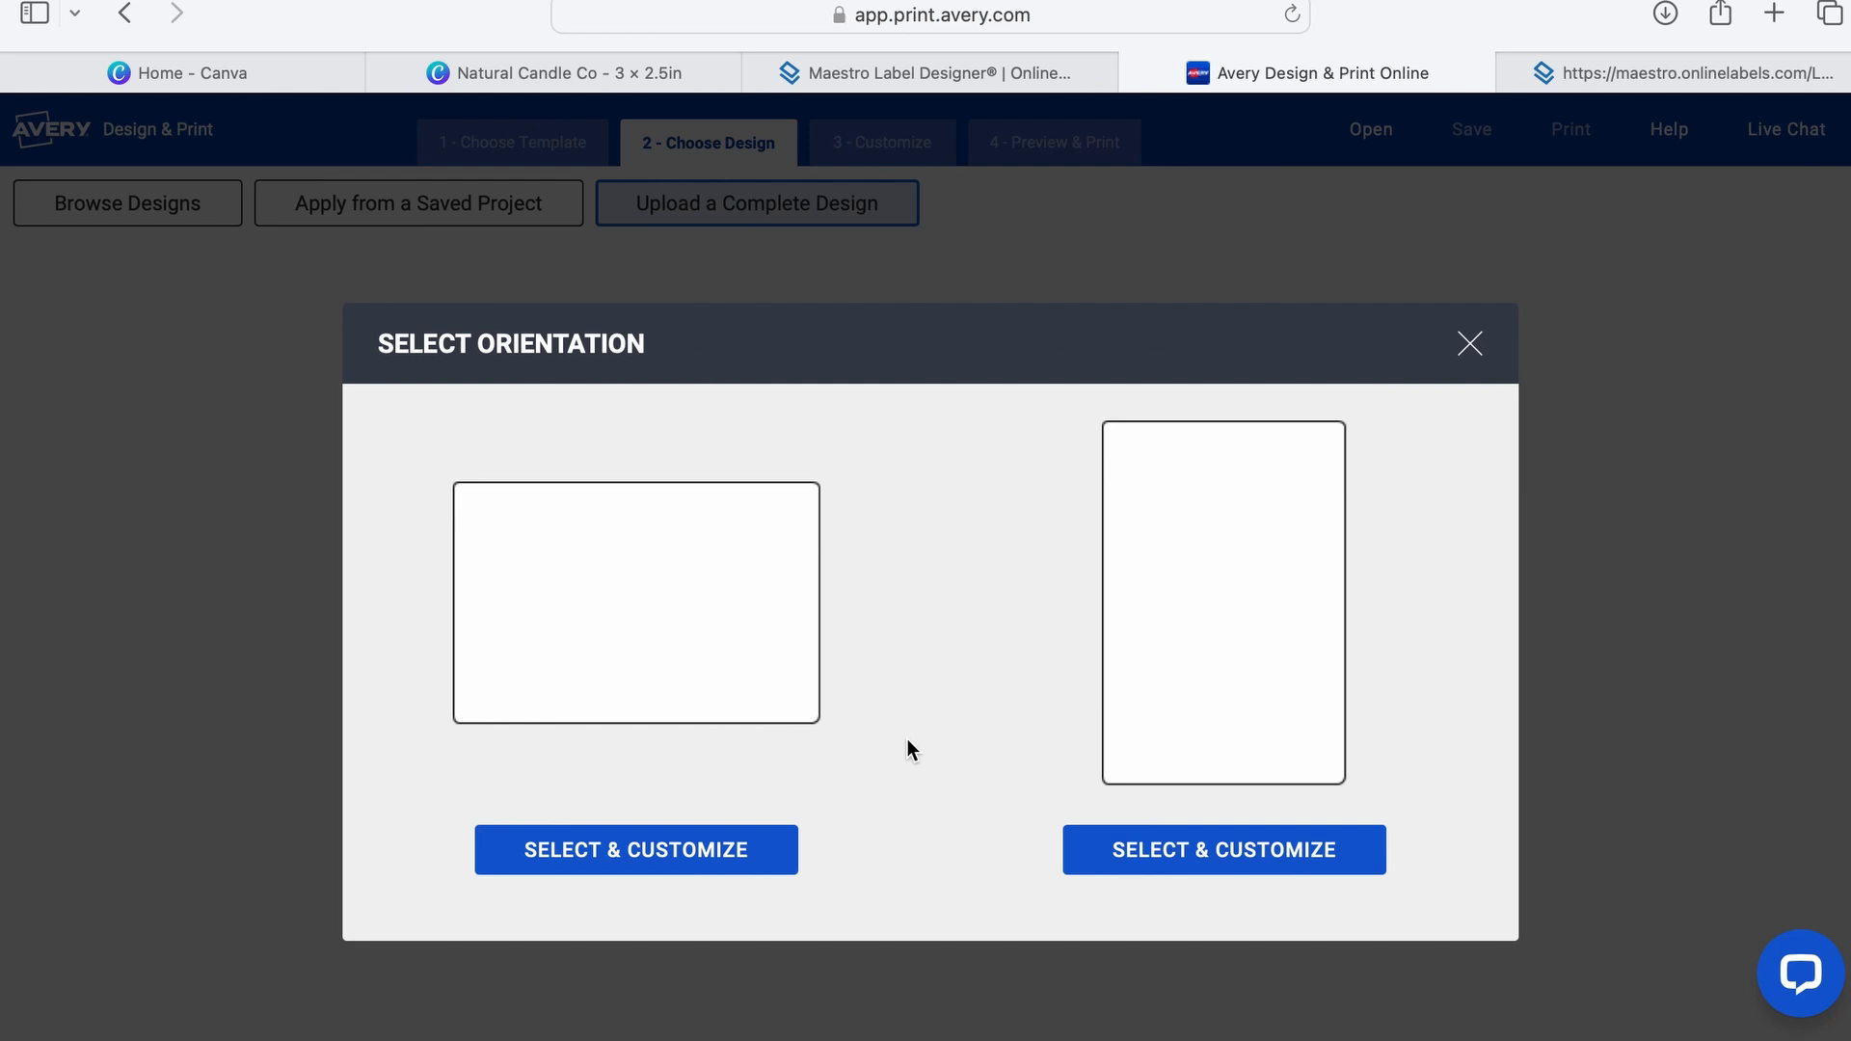
{"action": "left_click", "coordinate": [617, 865]}
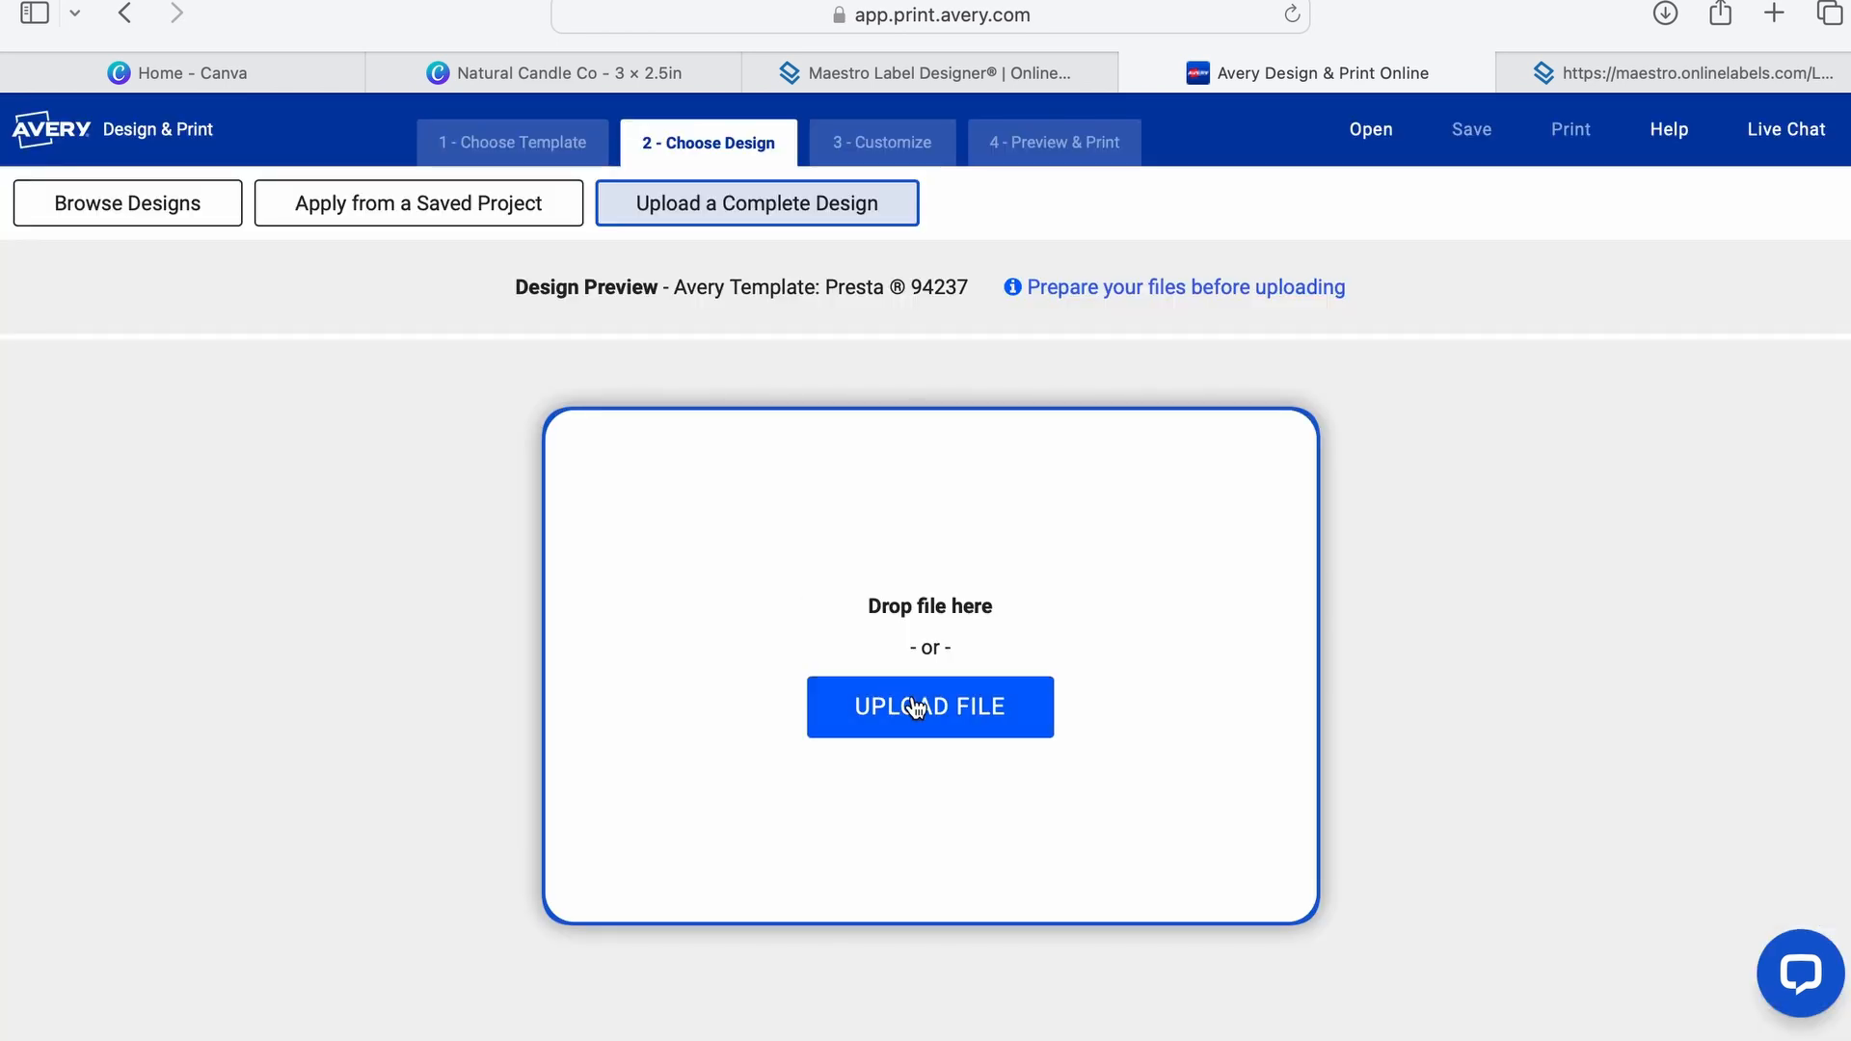
Step: Upload Natural Candle Co.png from the Downloads folder as the complete design for Avery Presta 94237
{"action": "left_click", "coordinate": [915, 708]}
{"action": "left_click", "coordinate": [442, 402]}
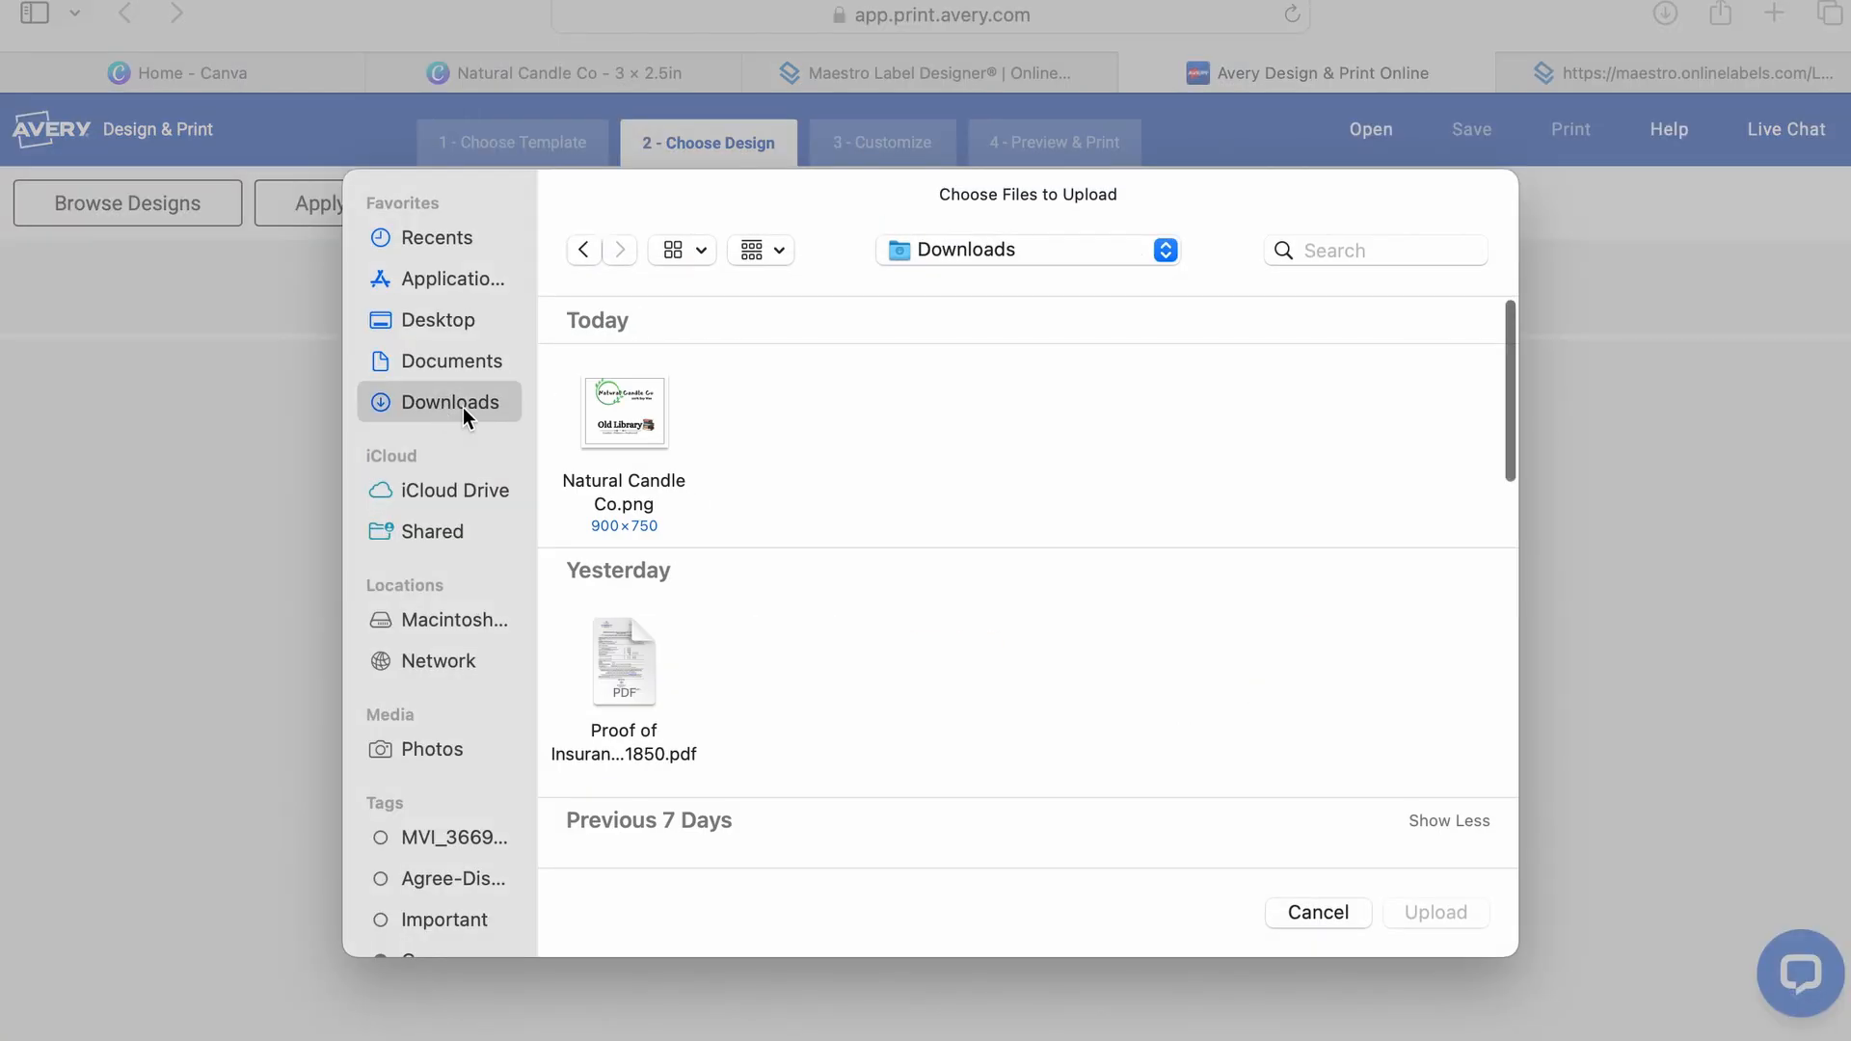
{"action": "left_click", "coordinate": [627, 410]}
{"action": "left_click", "coordinate": [1427, 908]}
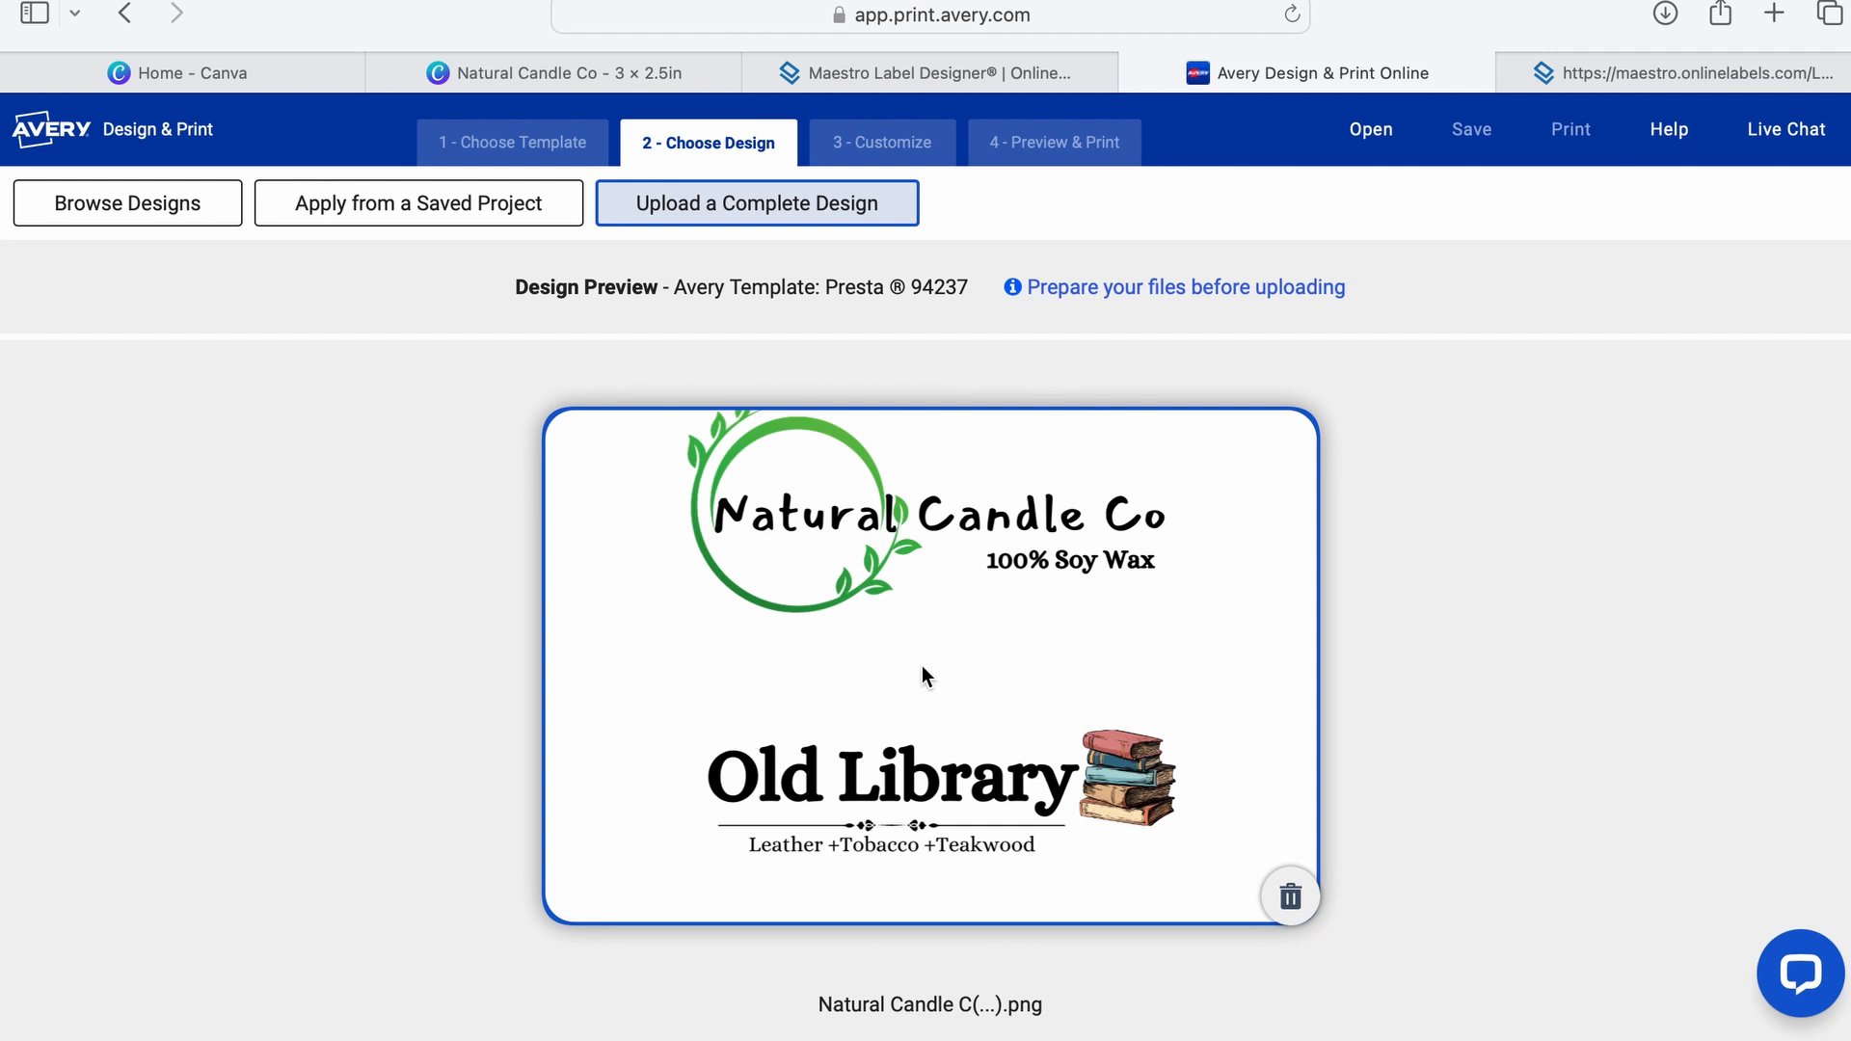
Step: Review Avery's file preparation and design upload requirements, then close them
{"action": "right_click", "coordinate": [777, 553]}
{"action": "left_click", "coordinate": [686, 568]}
{"action": "left_click", "coordinate": [1130, 289]}
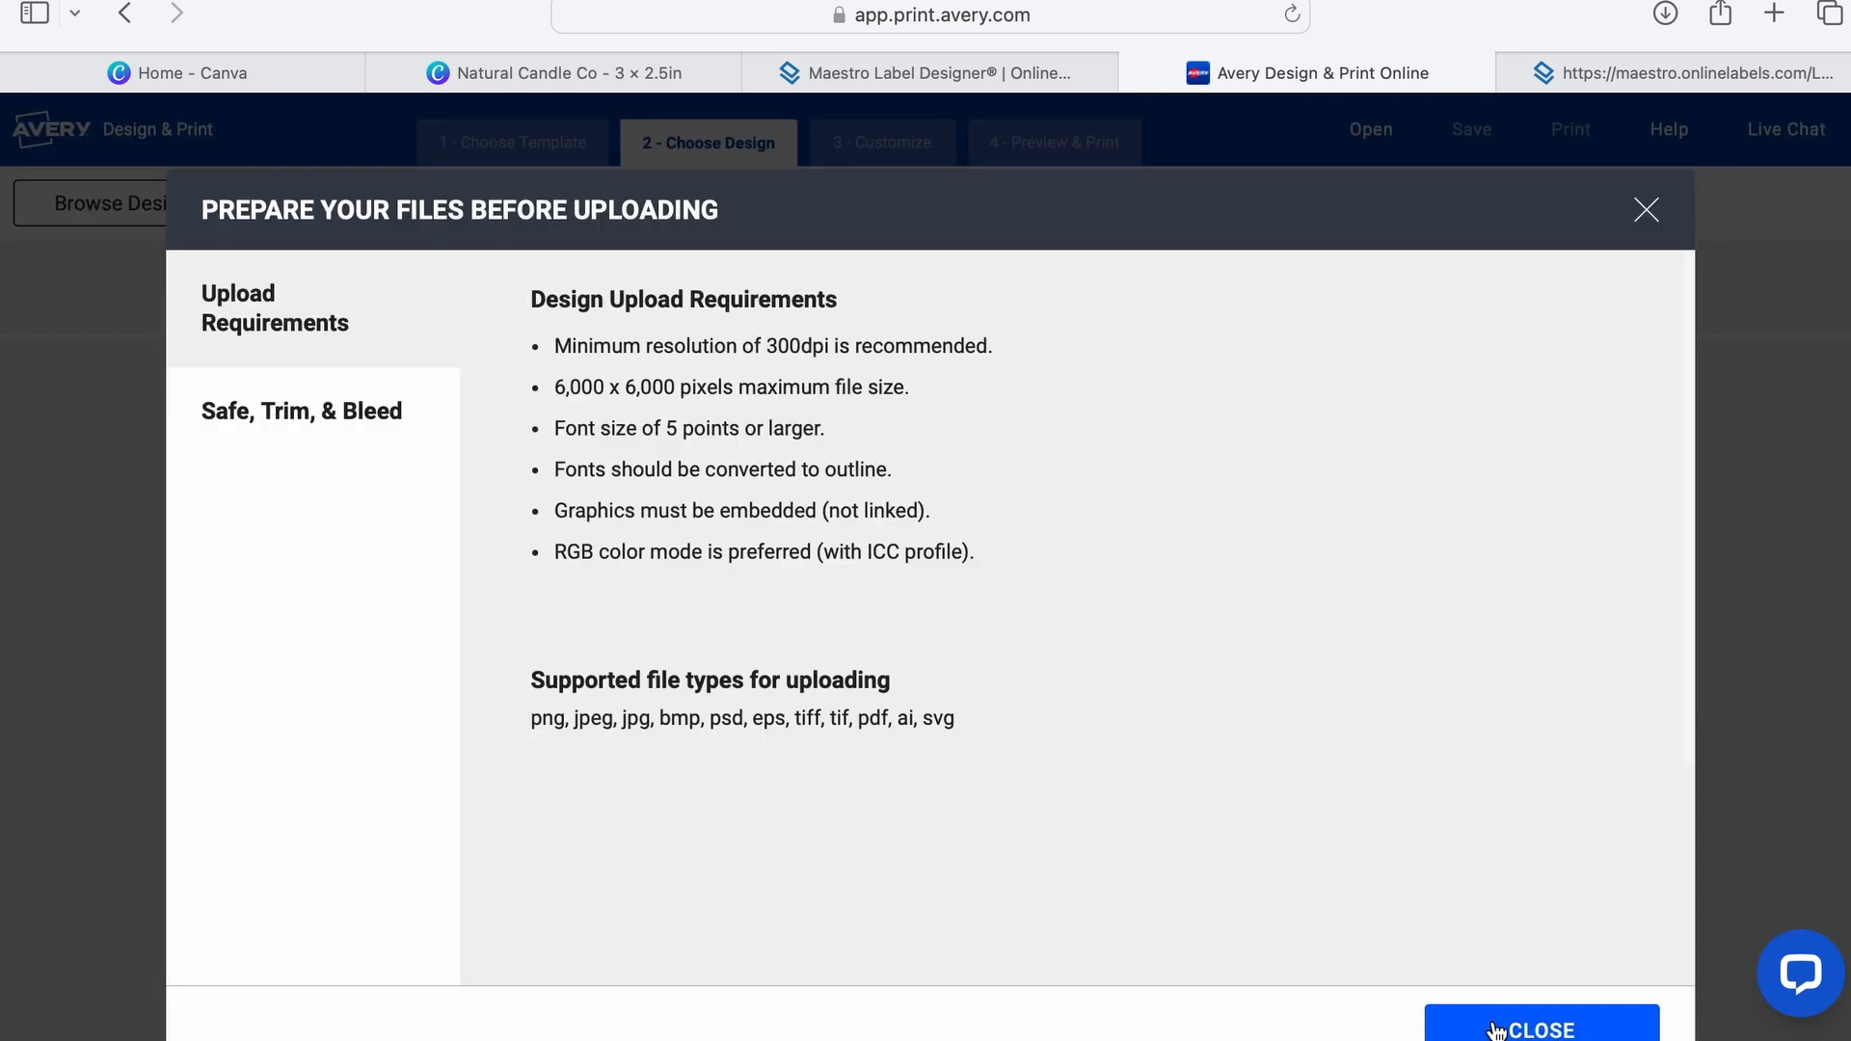
{"action": "left_click", "coordinate": [1533, 1027]}
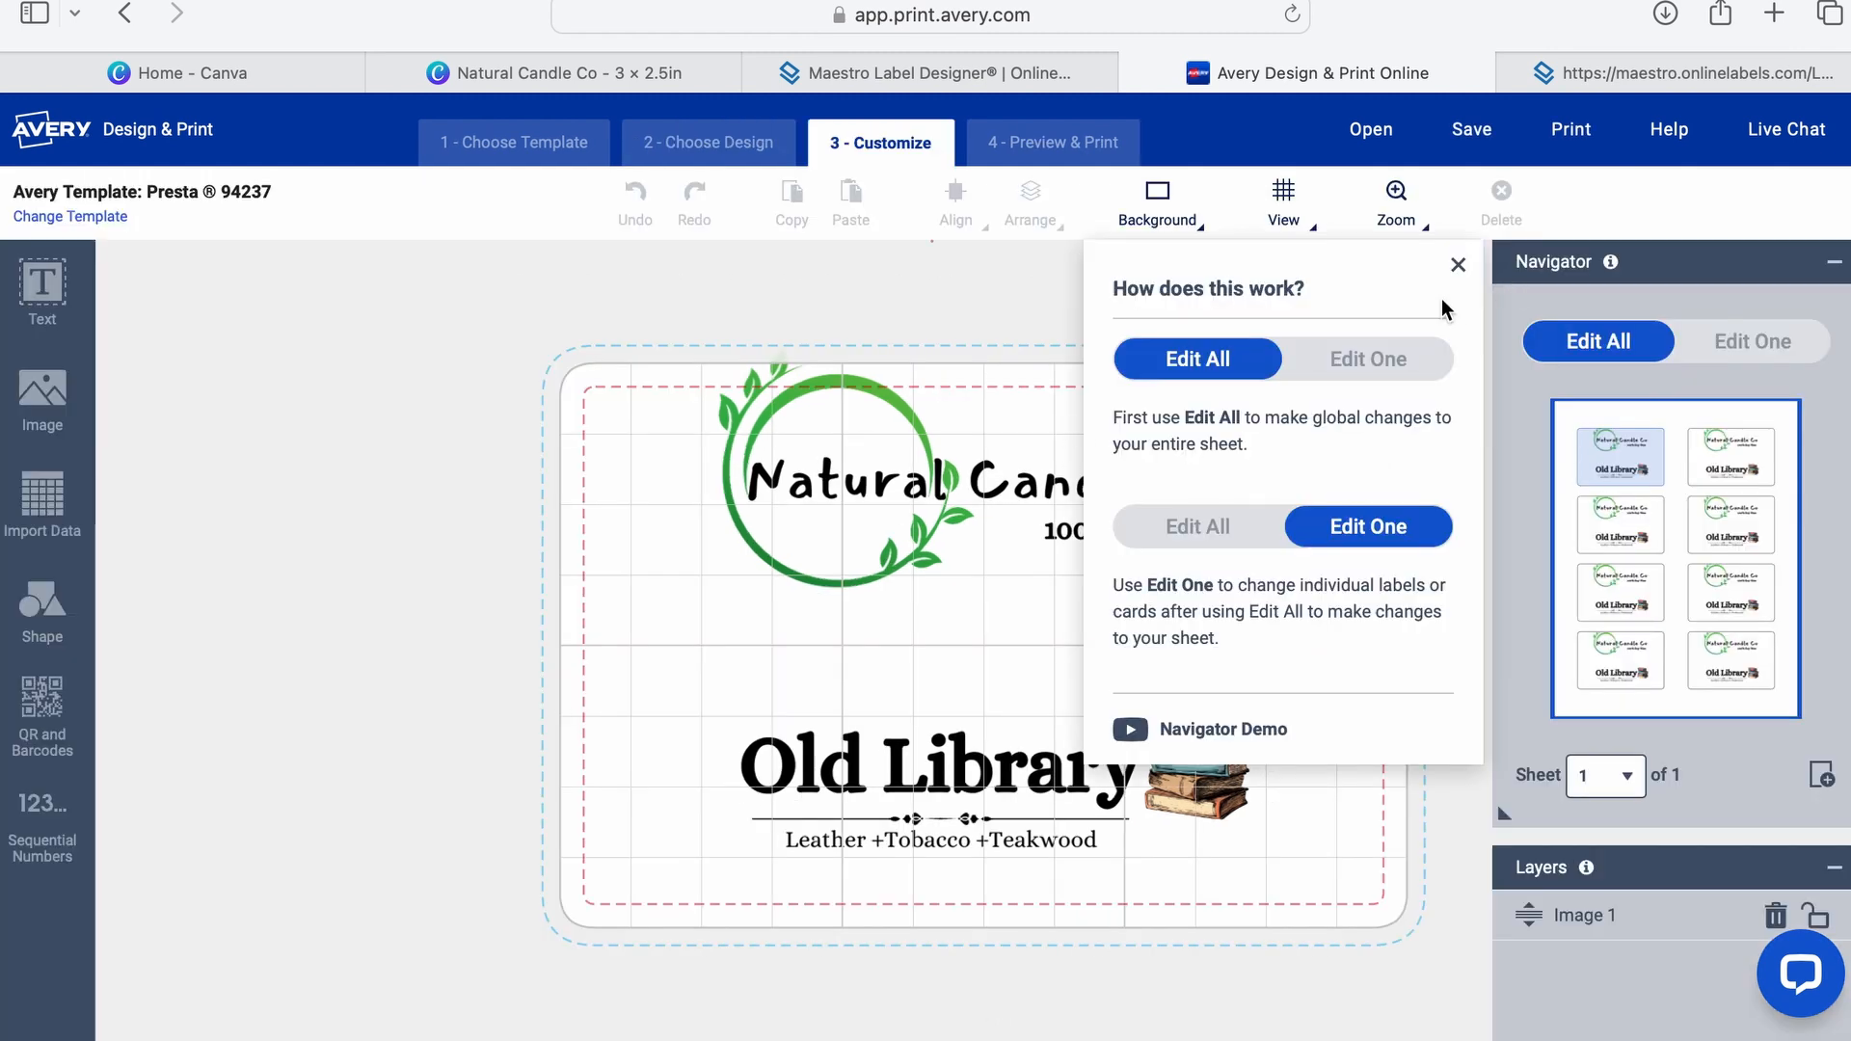
Step: Dismiss the navigator help, preview the sheet with the design on the first label only, and download its print PDF without saving the project
{"action": "left_click", "coordinate": [1457, 265]}
{"action": "left_click", "coordinate": [895, 651]}
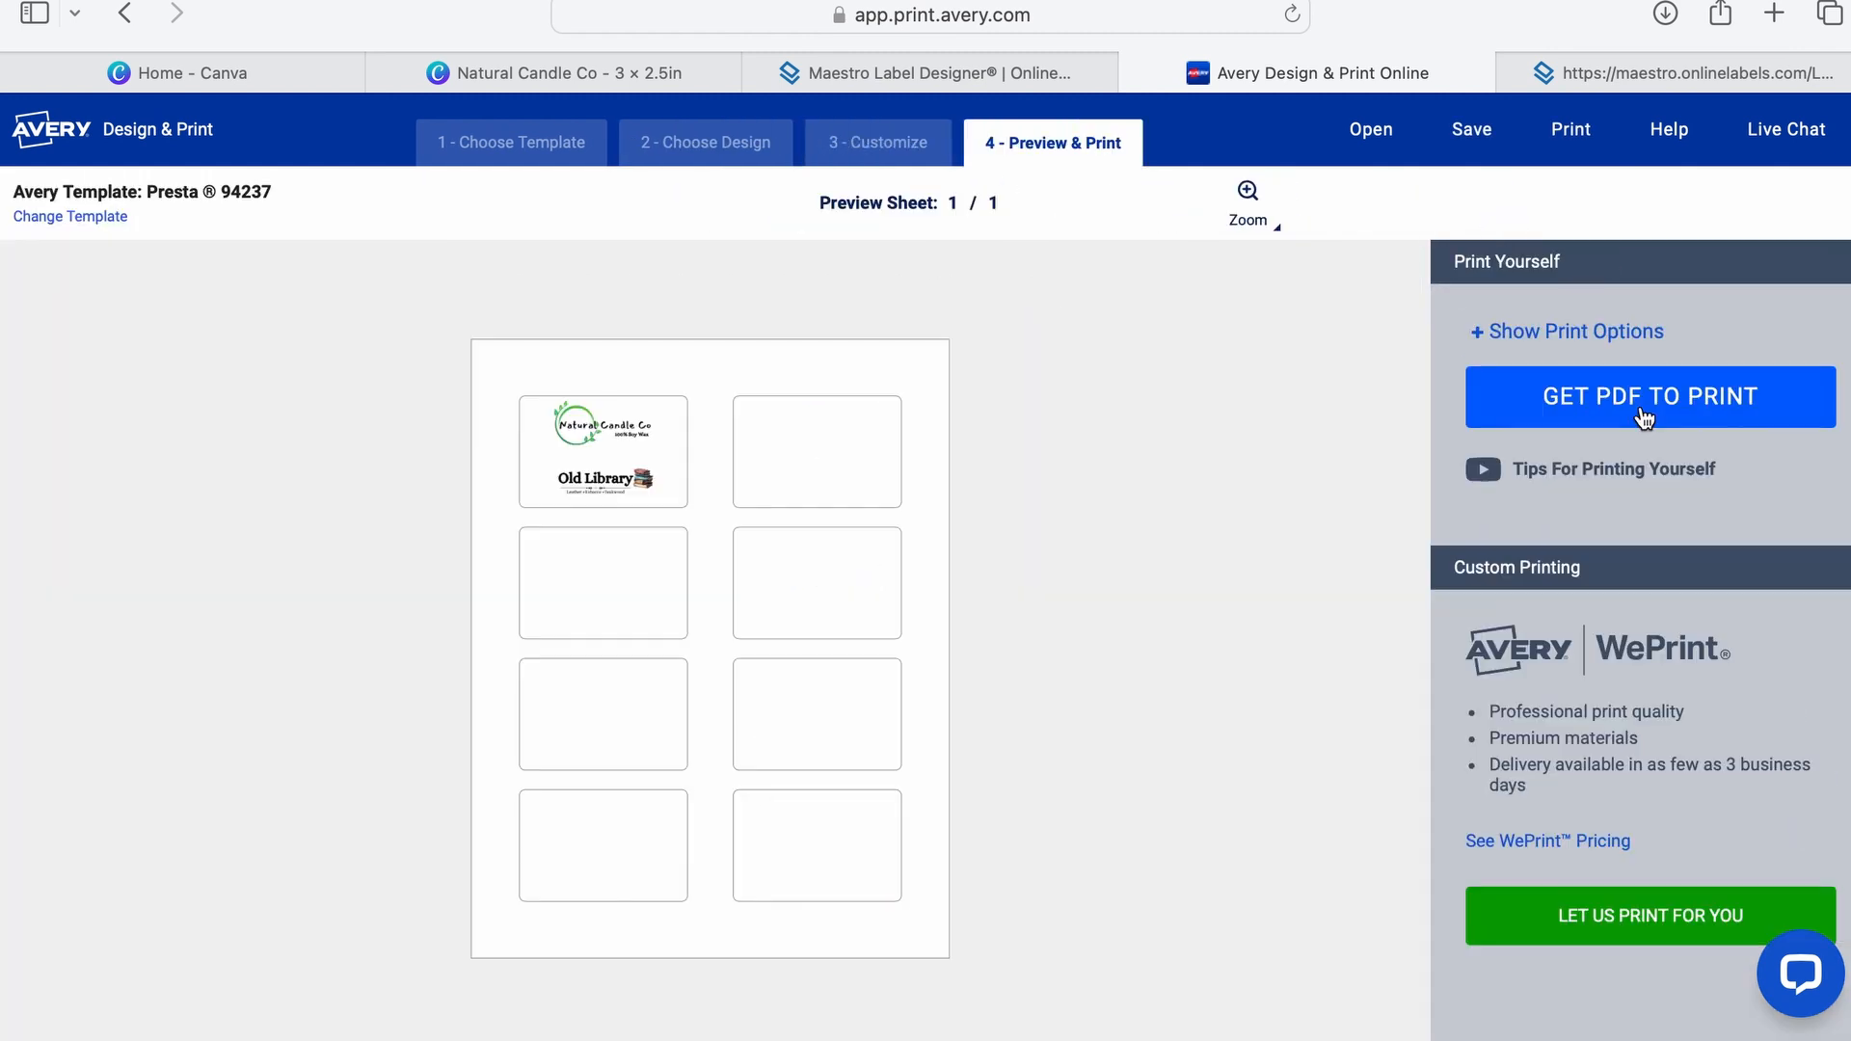
{"action": "left_click", "coordinate": [1645, 417]}
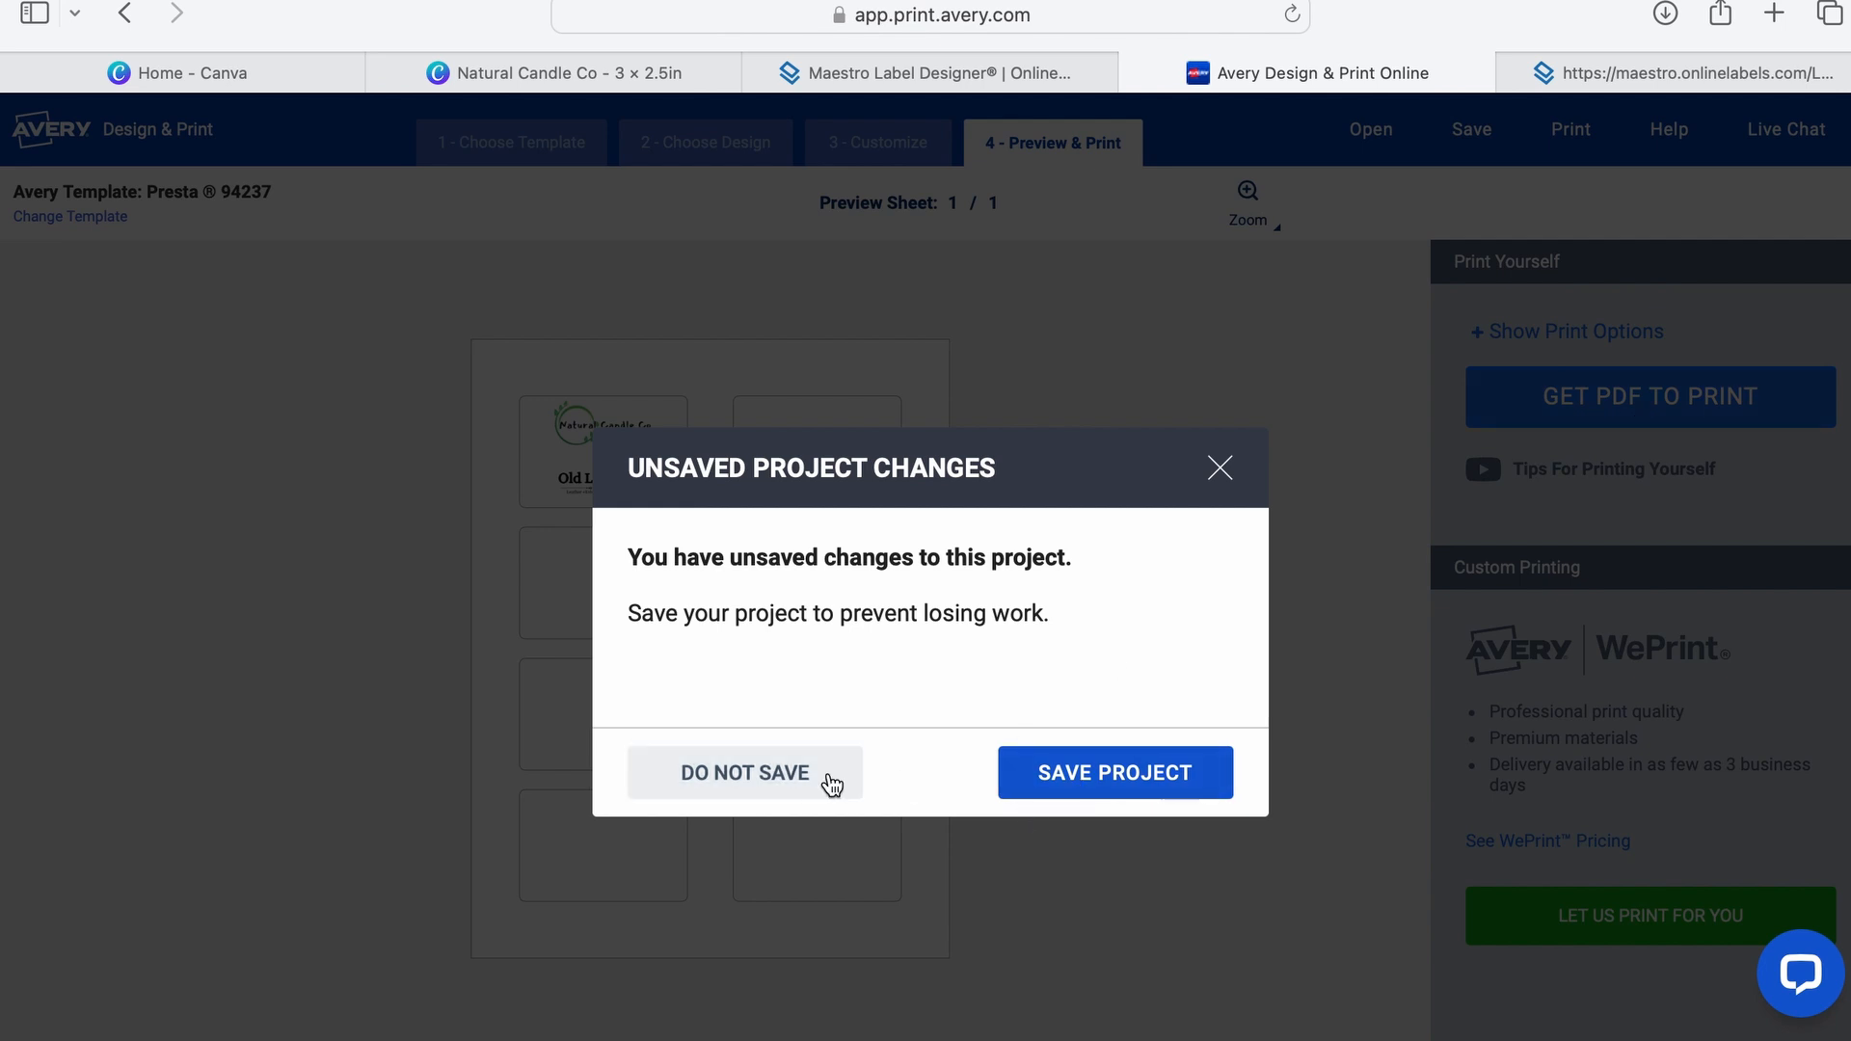
{"action": "left_click", "coordinate": [754, 797]}
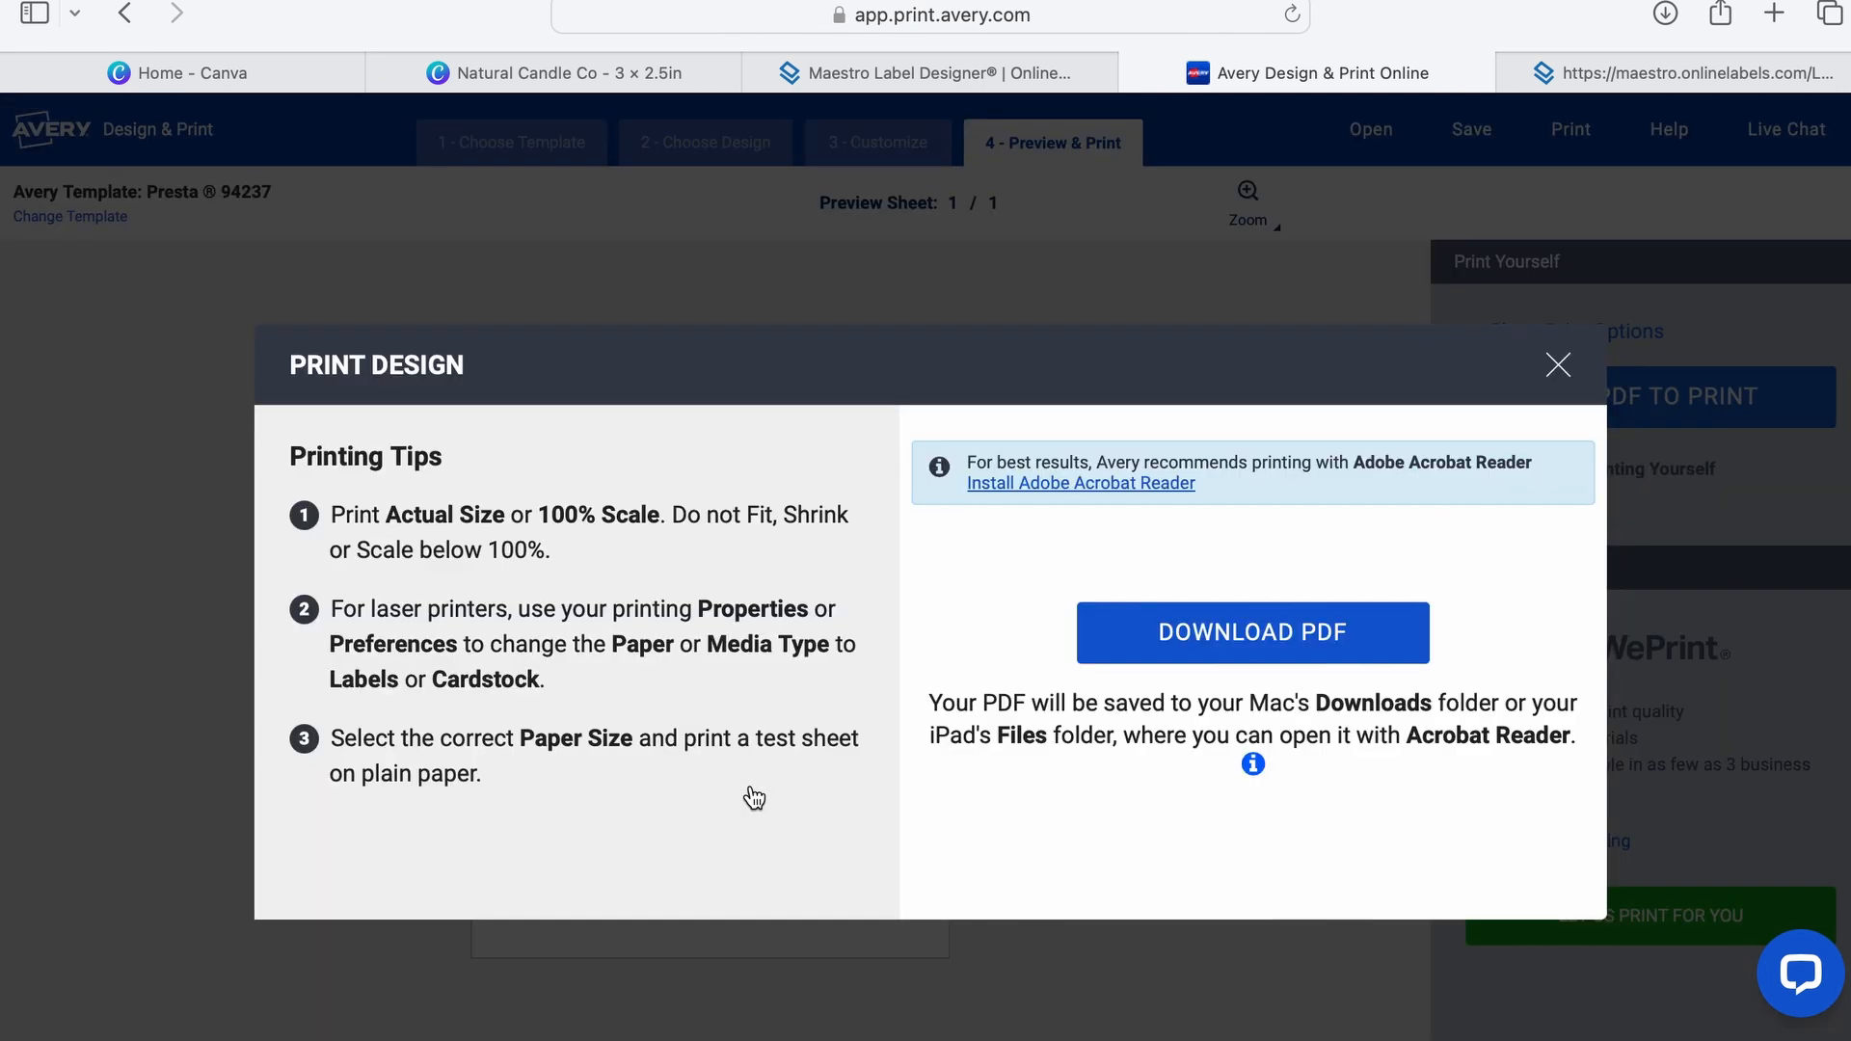
{"action": "left_click", "coordinate": [1238, 658]}
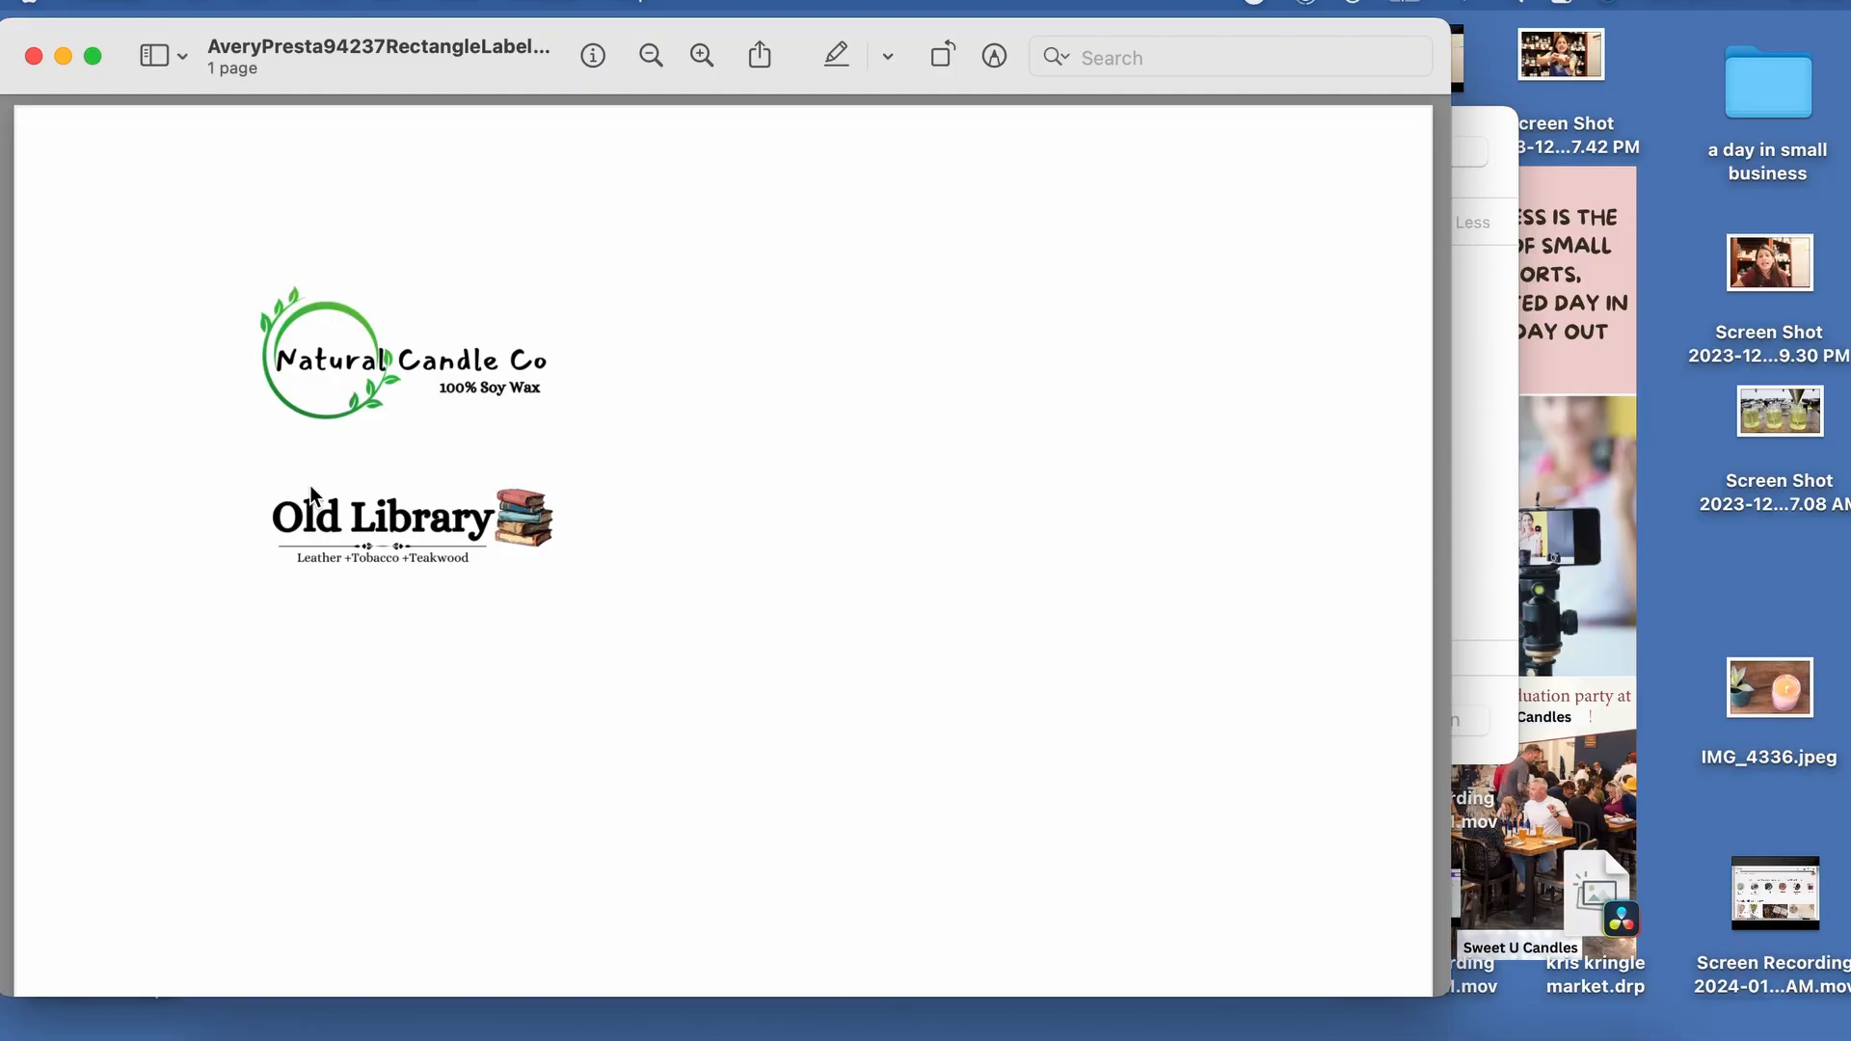
Step: Look over the downloaded Avery label PDF and open its print settings
{"action": "scroll", "coordinate": [312, 496], "scroll_direction": "down", "scroll_amount": 5}
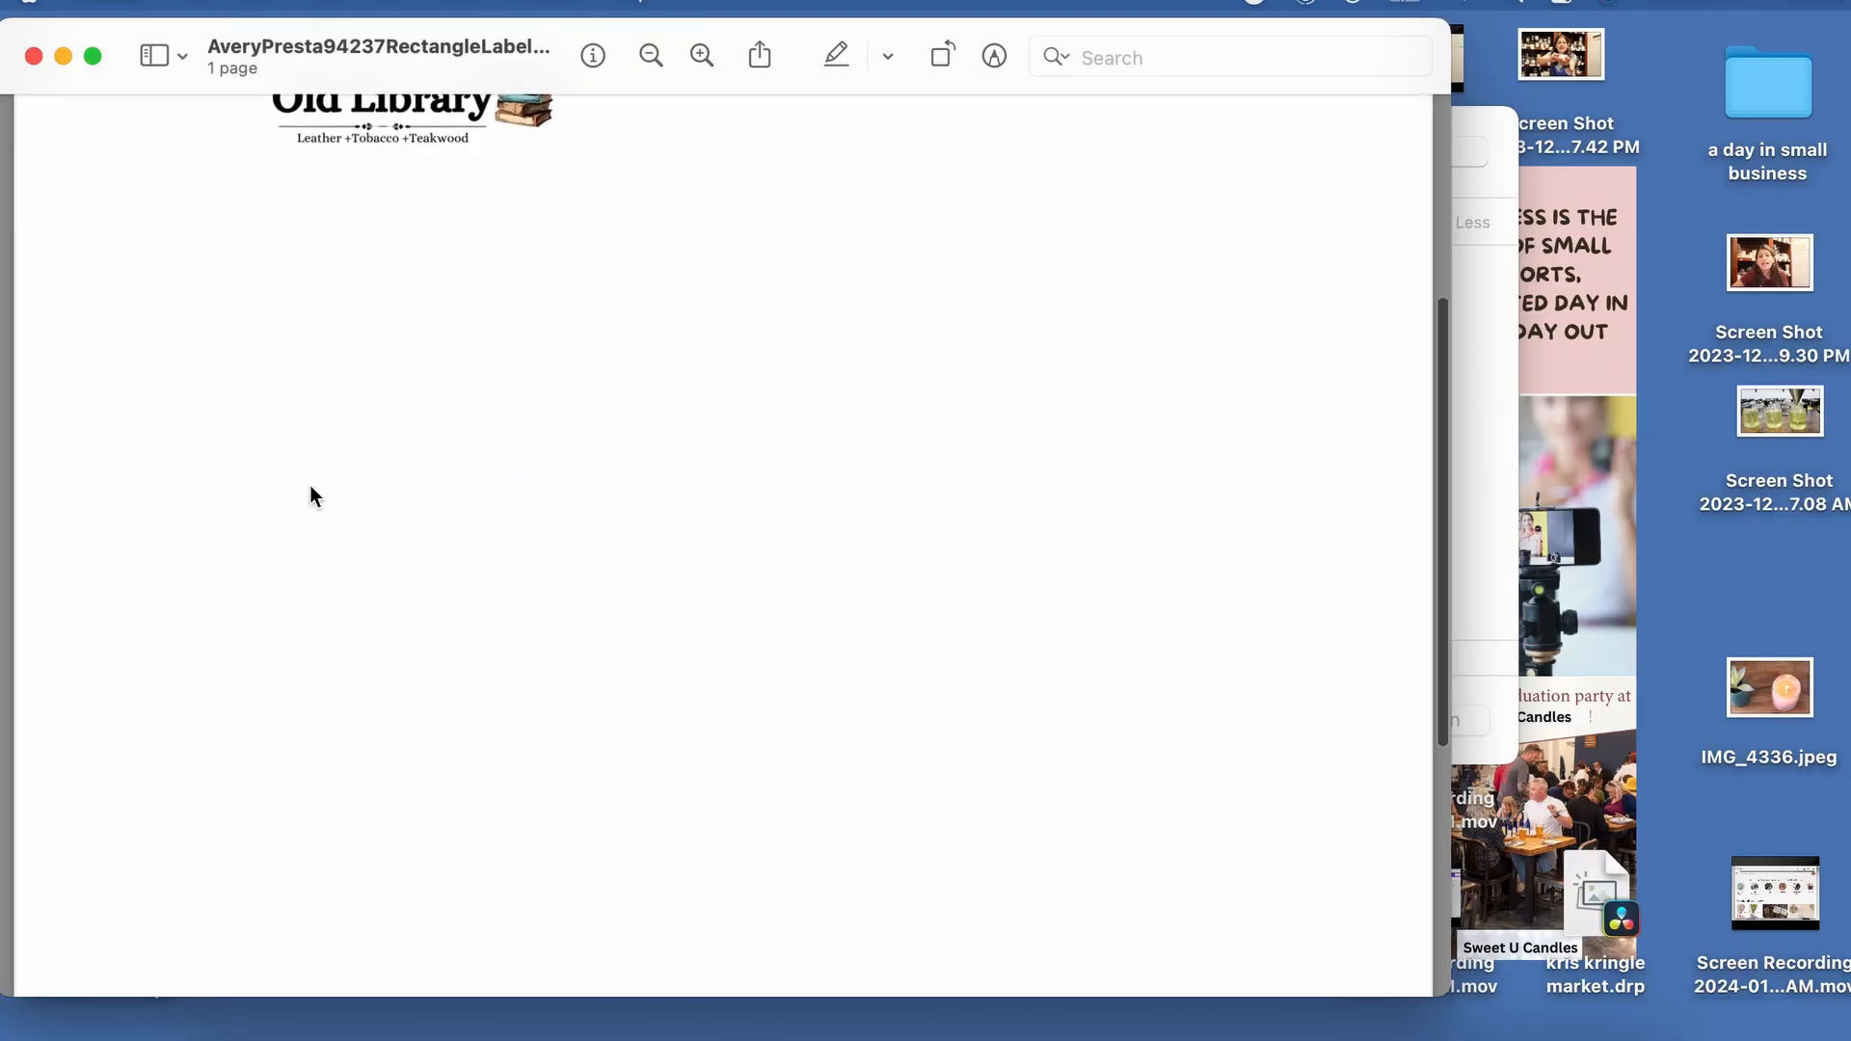
{"action": "scroll", "coordinate": [310, 496], "scroll_direction": "up", "scroll_amount": 5}
{"action": "left_click", "coordinate": [189, 3]}
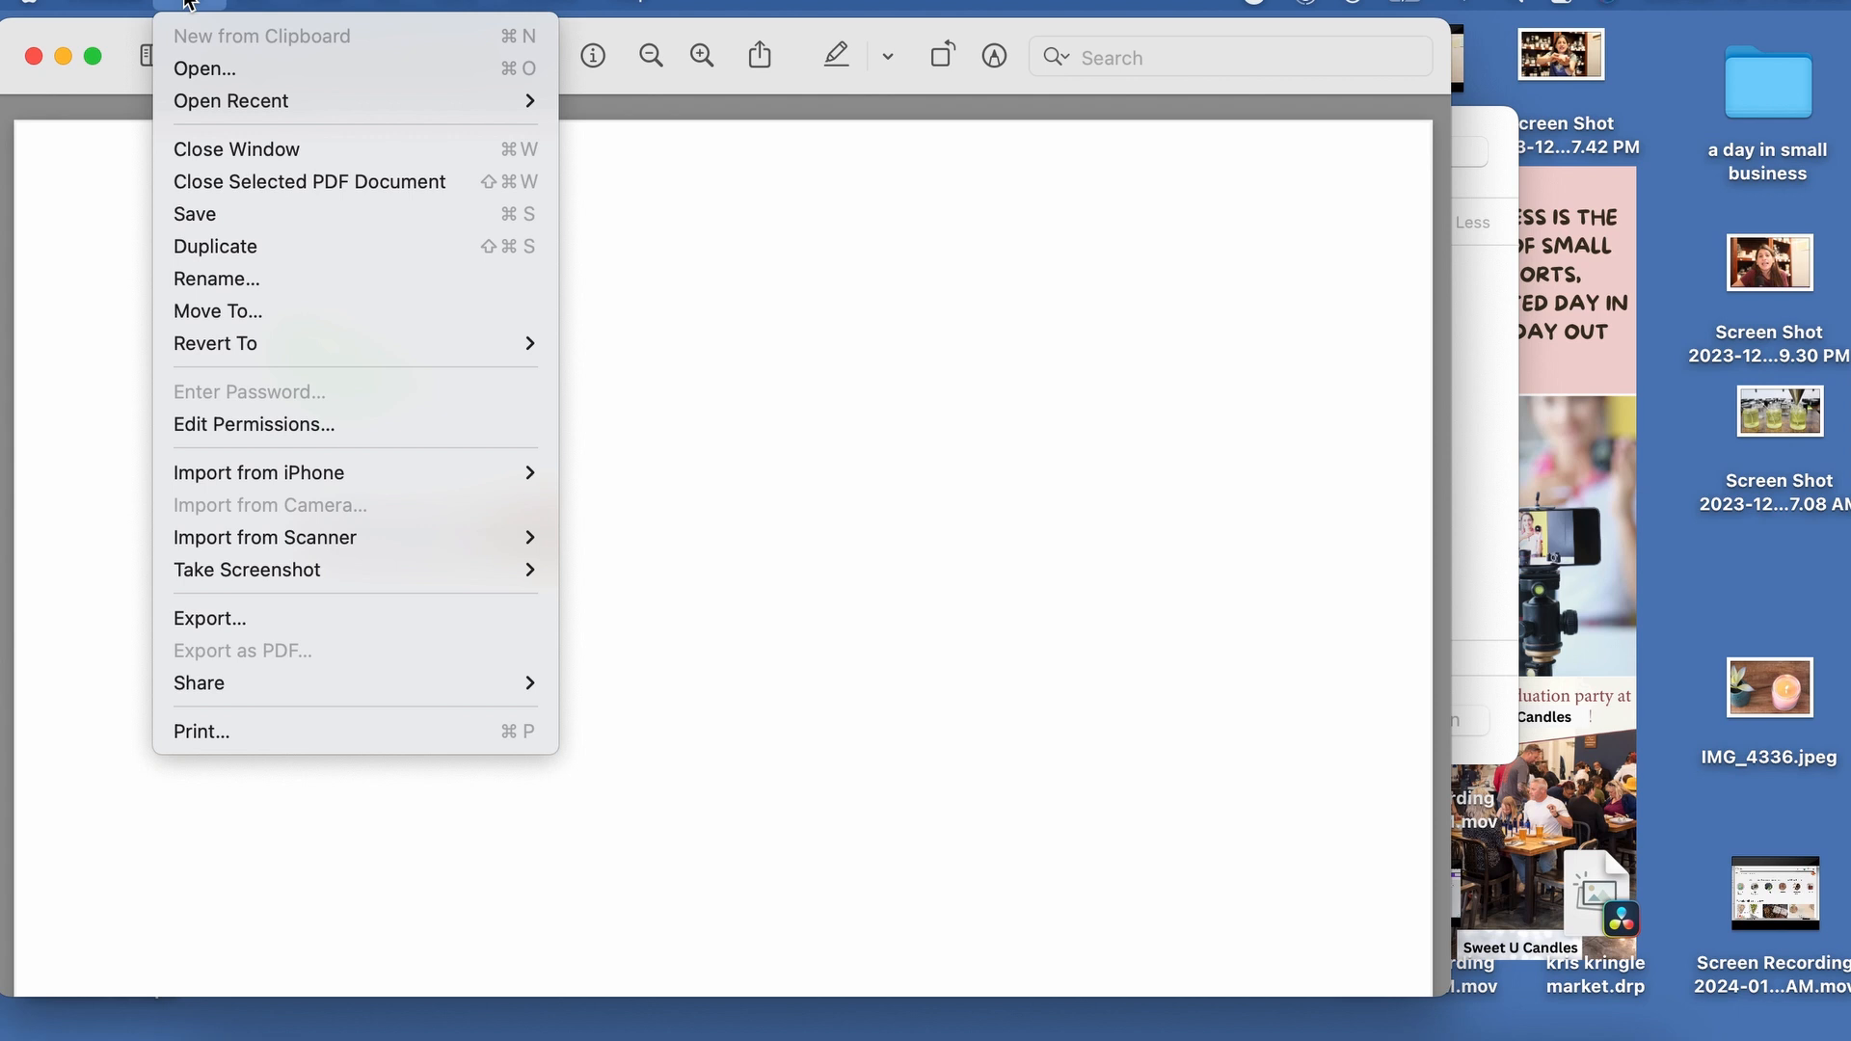
{"action": "left_click", "coordinate": [215, 735]}
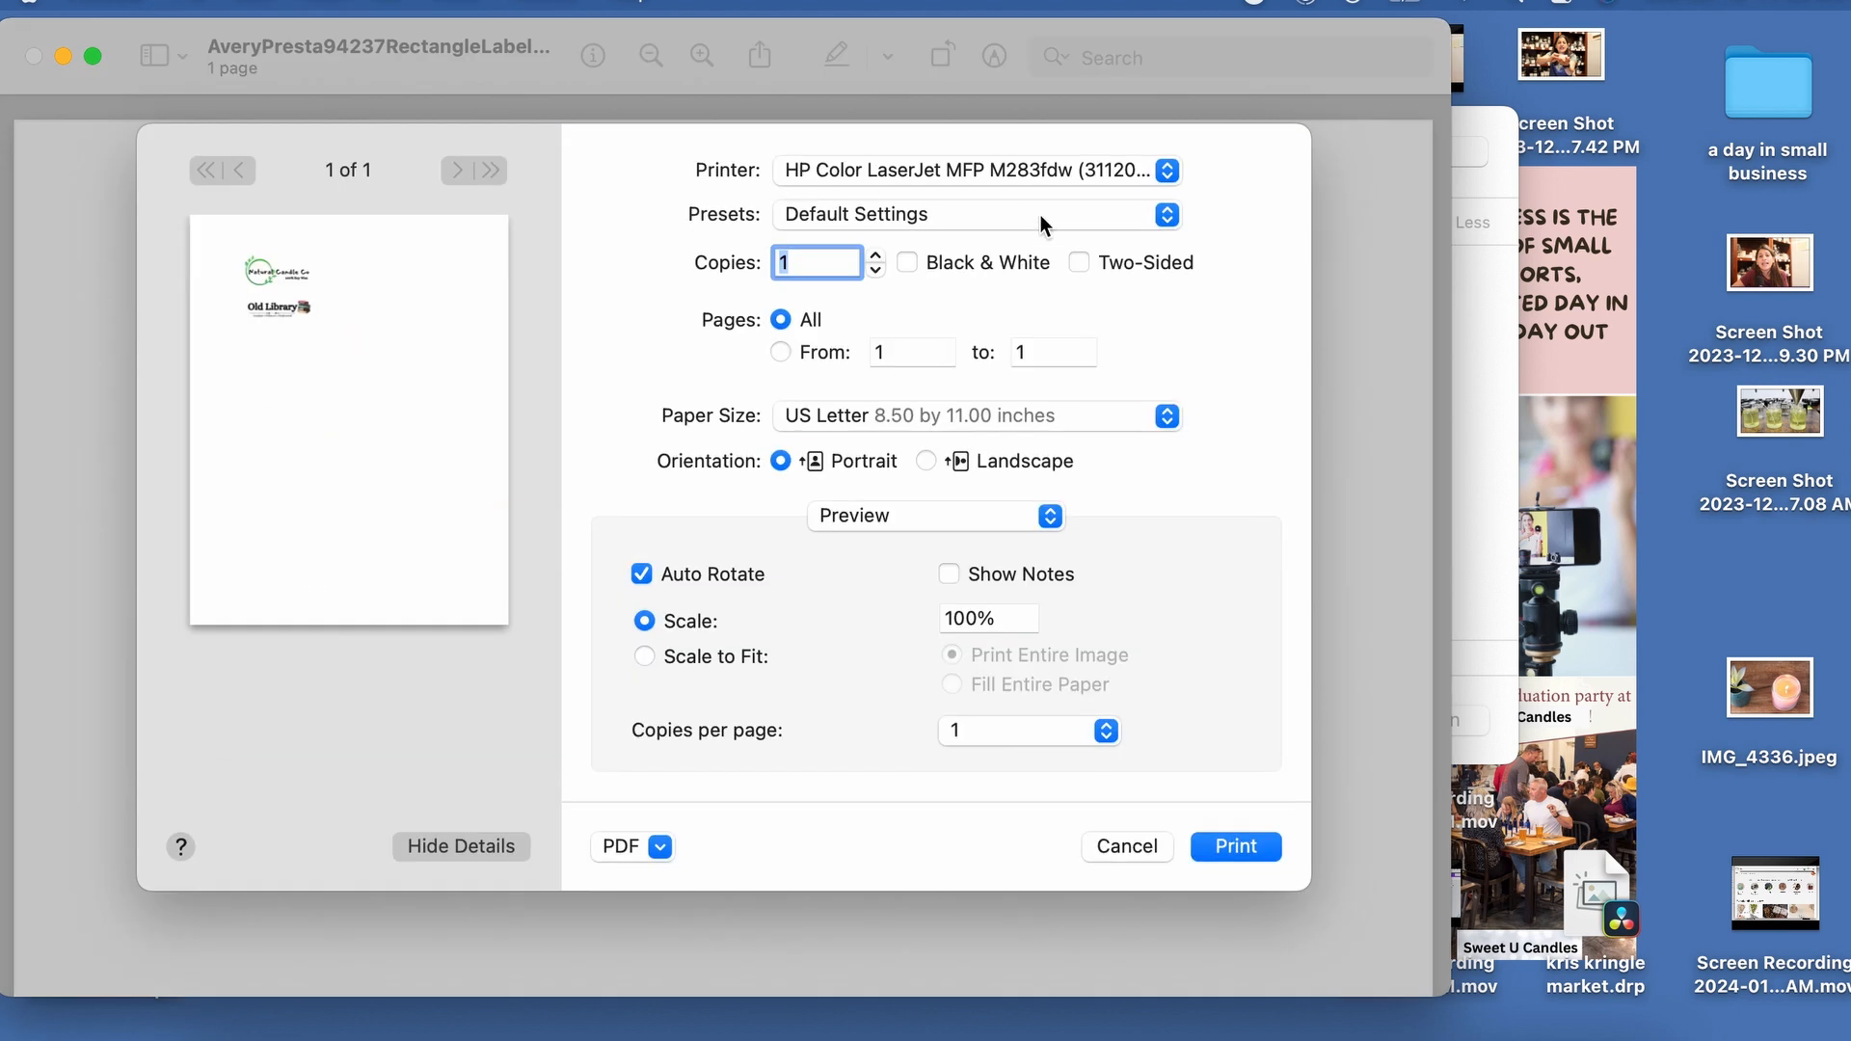